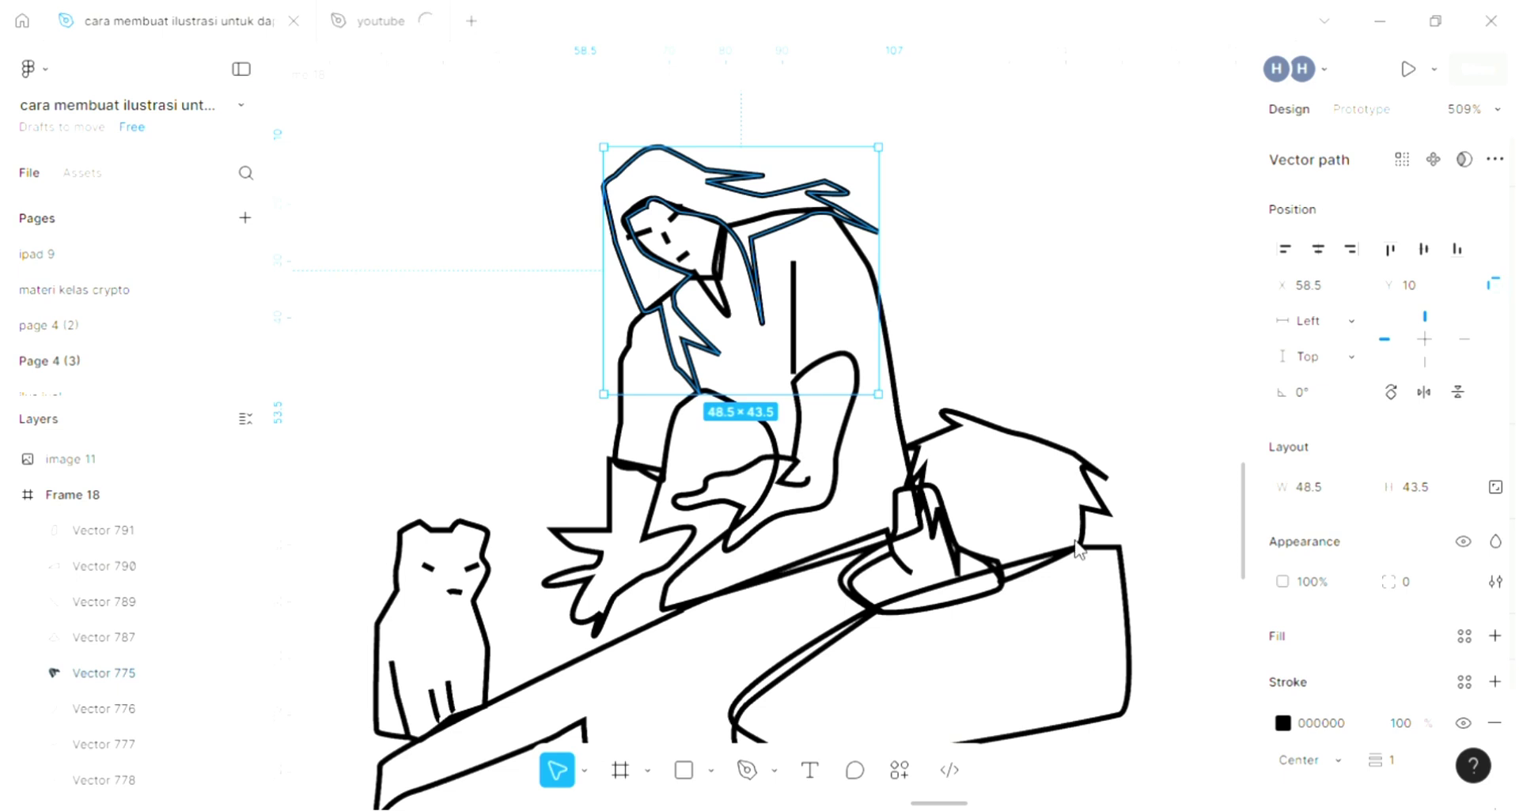
Step: Give the character's face shape a fill and sample the skin tone FFE2D3 for it from the cream palette swatch
{"action": "left_click", "coordinate": [724, 309]}
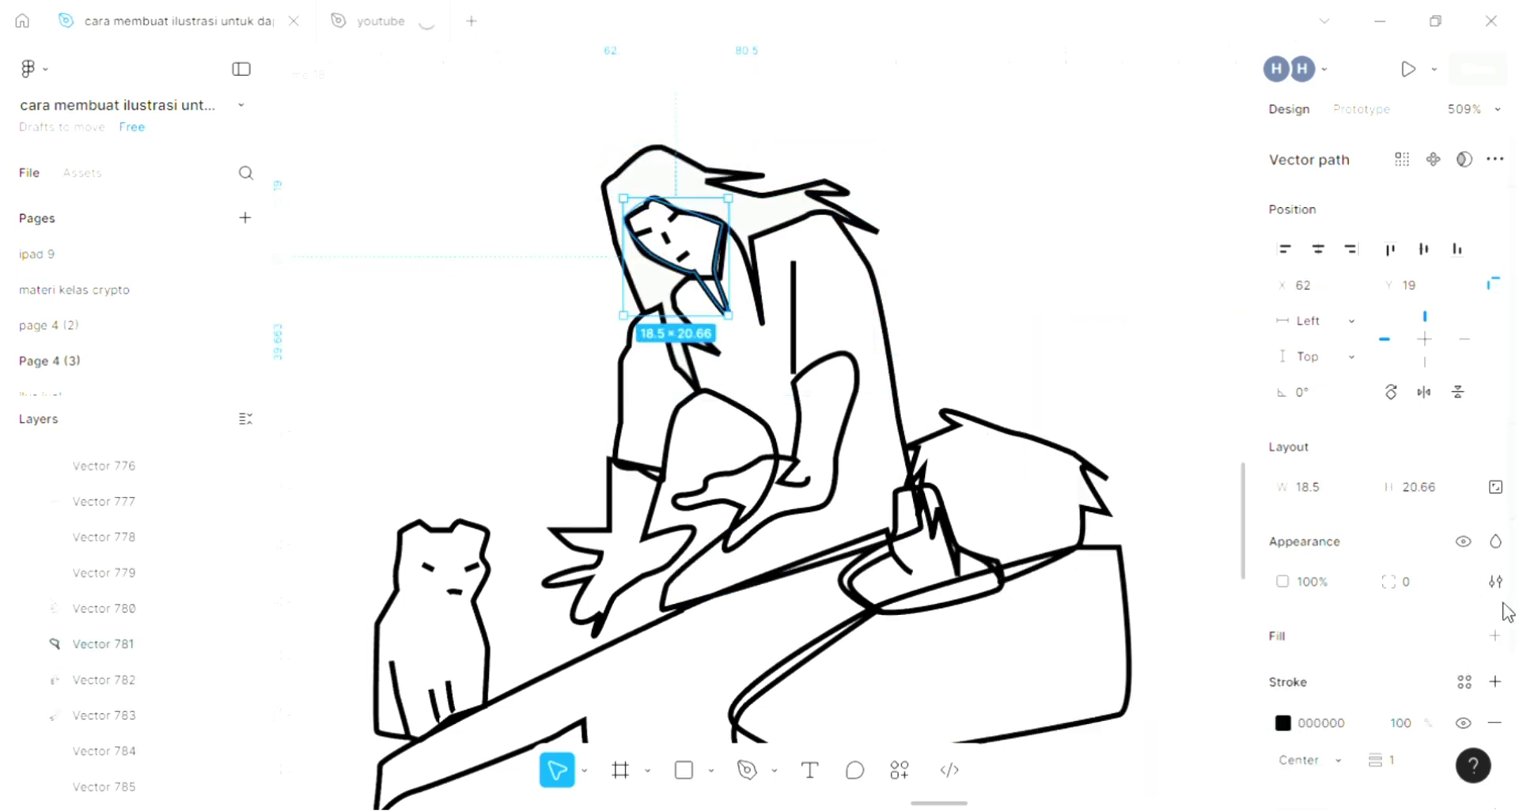
{"action": "left_click", "coordinate": [1494, 637]}
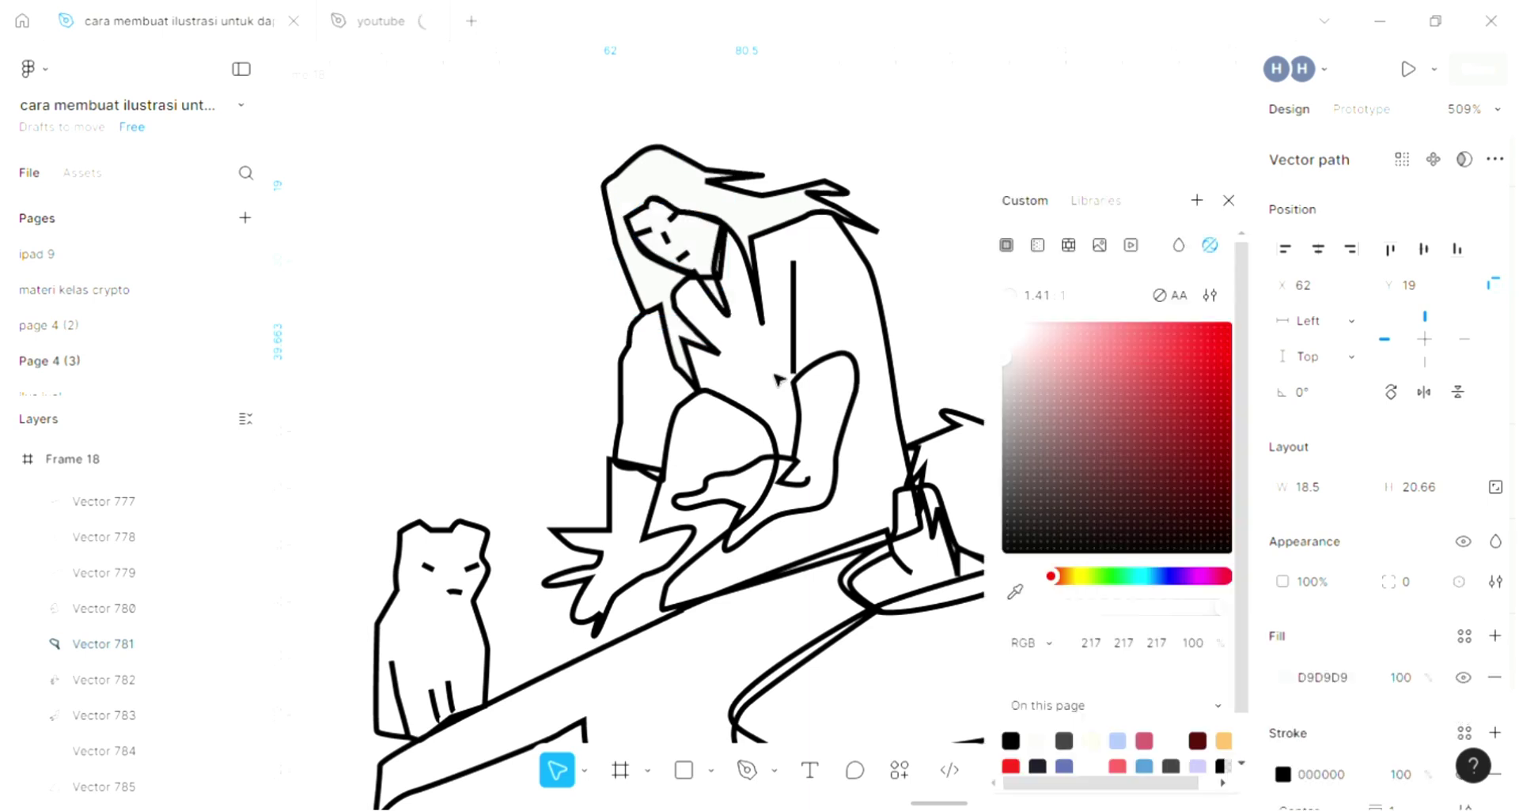
{"action": "scroll", "coordinate": [779, 375], "scroll_direction": "down", "scroll_amount": 3}
{"action": "left_click", "coordinate": [1015, 592]}
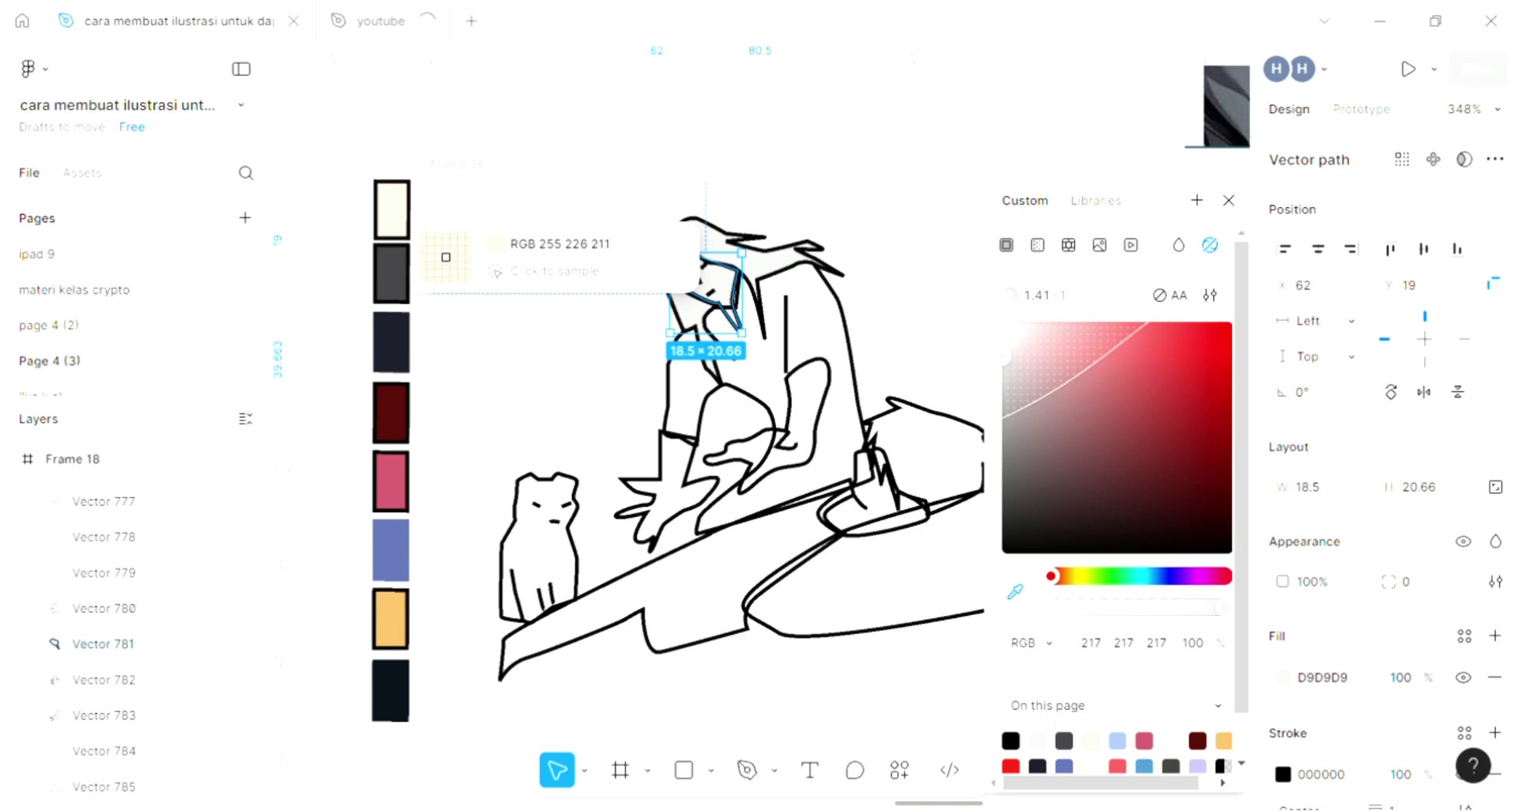
{"action": "left_click", "coordinate": [446, 257]}
Step: Add a D9D9D9 fill to the character's large body and clothing shape
{"action": "scroll", "coordinate": [839, 340], "scroll_direction": "up", "scroll_amount": 5}
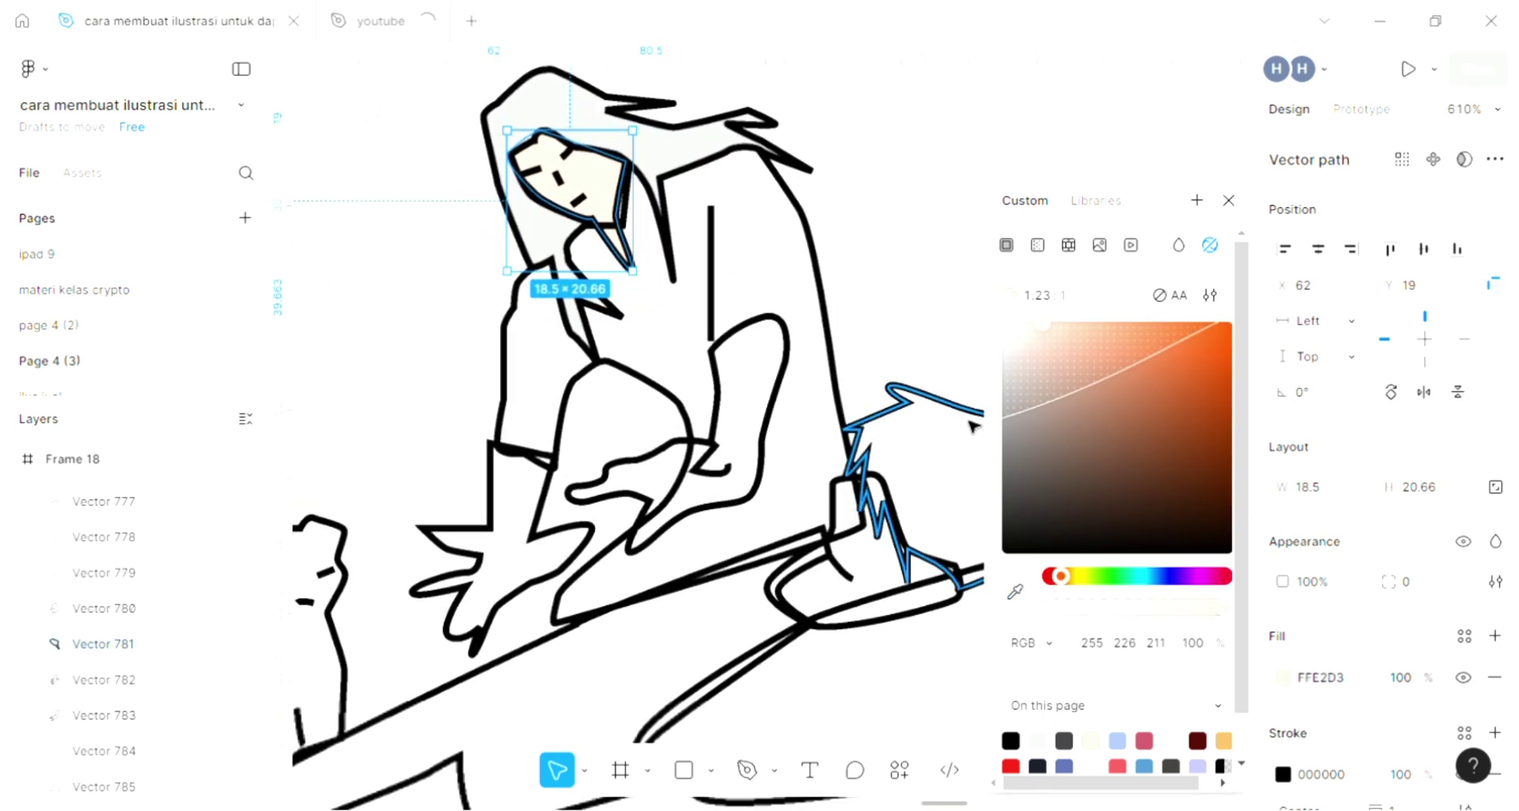
{"action": "left_click", "coordinate": [838, 340]}
{"action": "scroll", "coordinate": [836, 340], "scroll_direction": "left", "scroll_amount": 2}
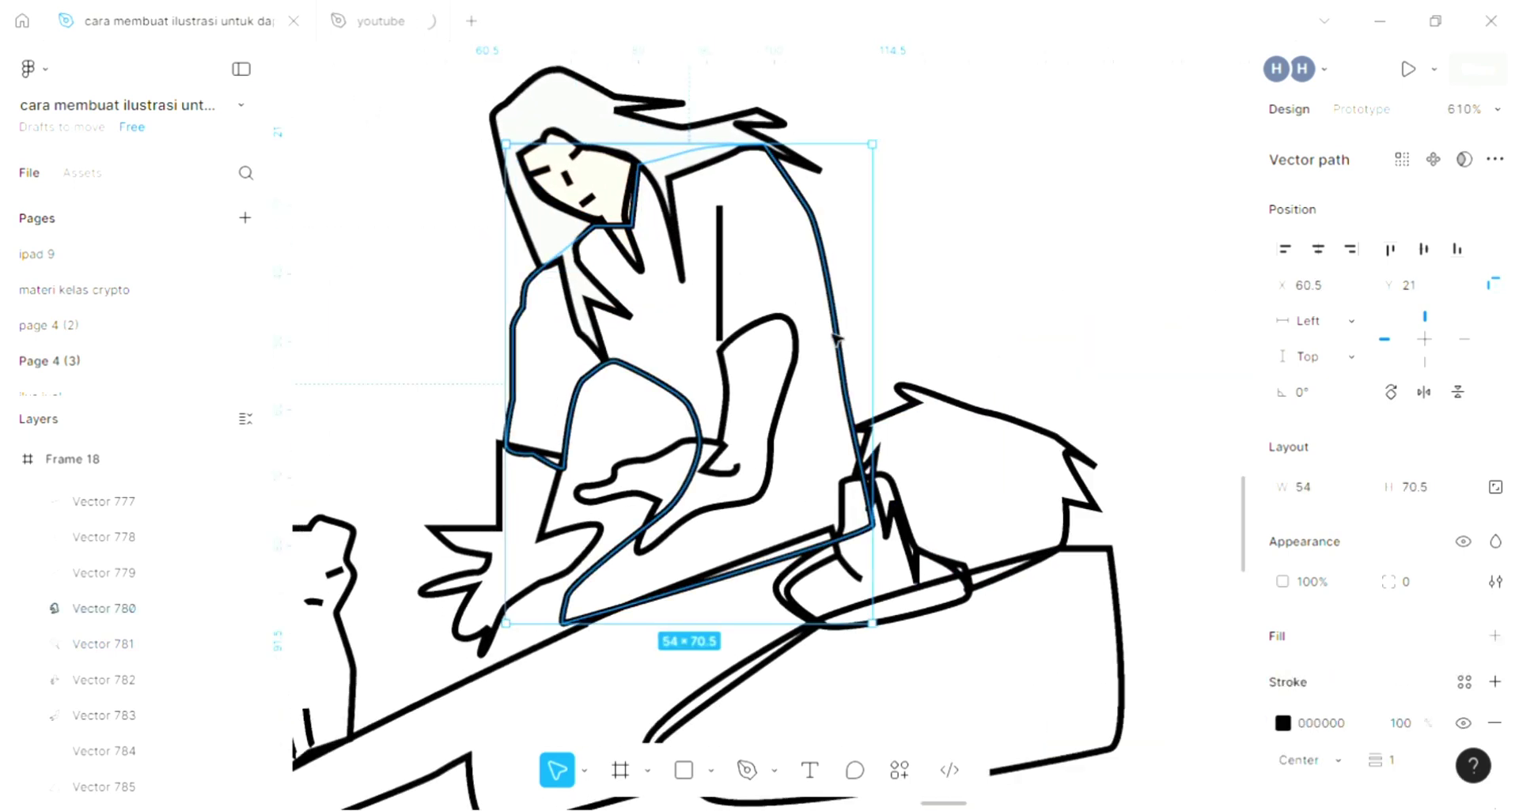
{"action": "scroll", "coordinate": [836, 340], "scroll_direction": "left", "scroll_amount": 2}
{"action": "scroll", "coordinate": [837, 340], "scroll_direction": "up", "scroll_amount": 2}
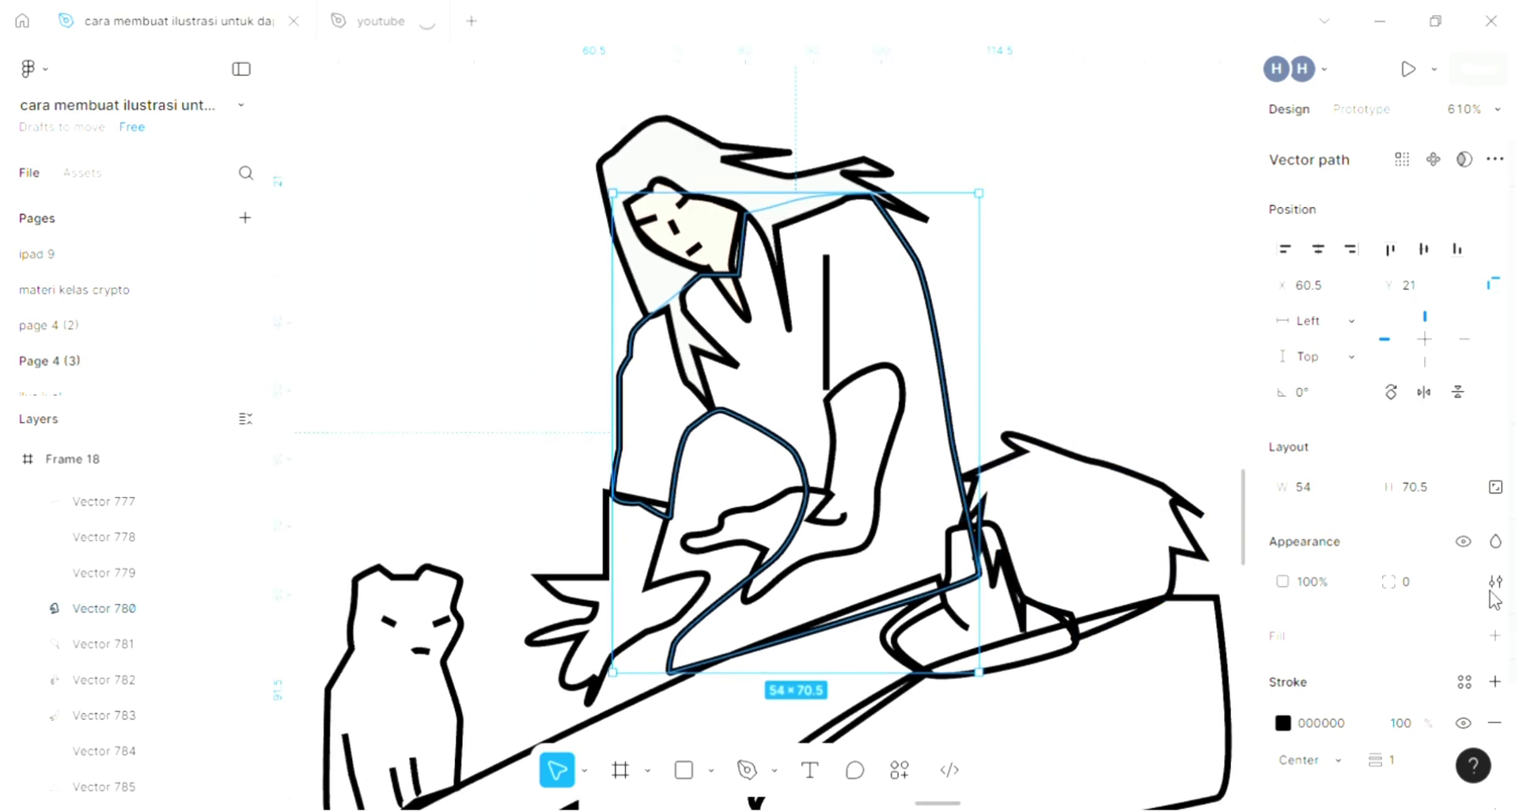
{"action": "left_click", "coordinate": [1494, 636]}
{"action": "left_click", "coordinate": [1283, 678]}
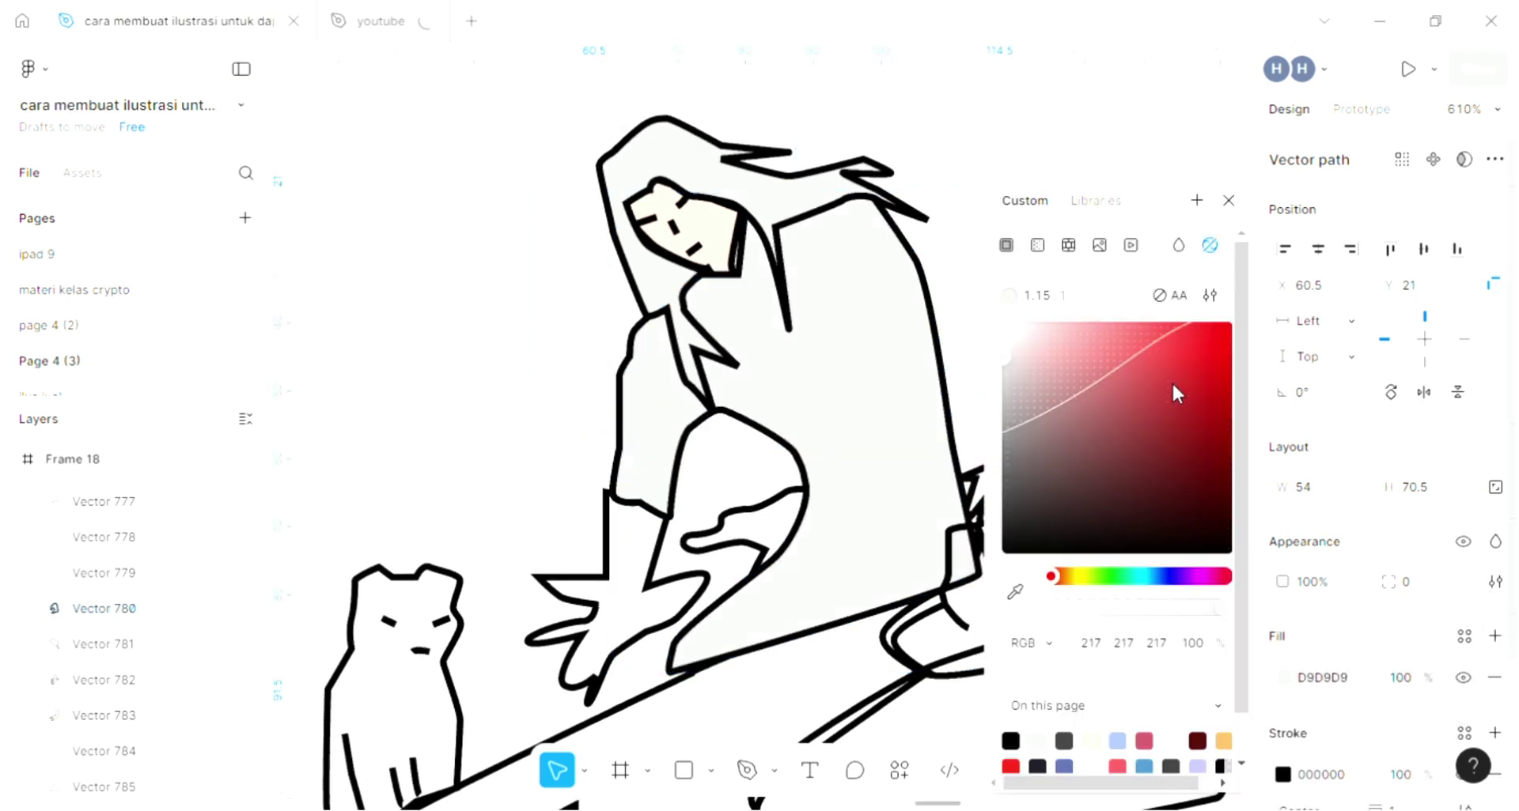
{"action": "left_click", "coordinate": [1229, 202]}
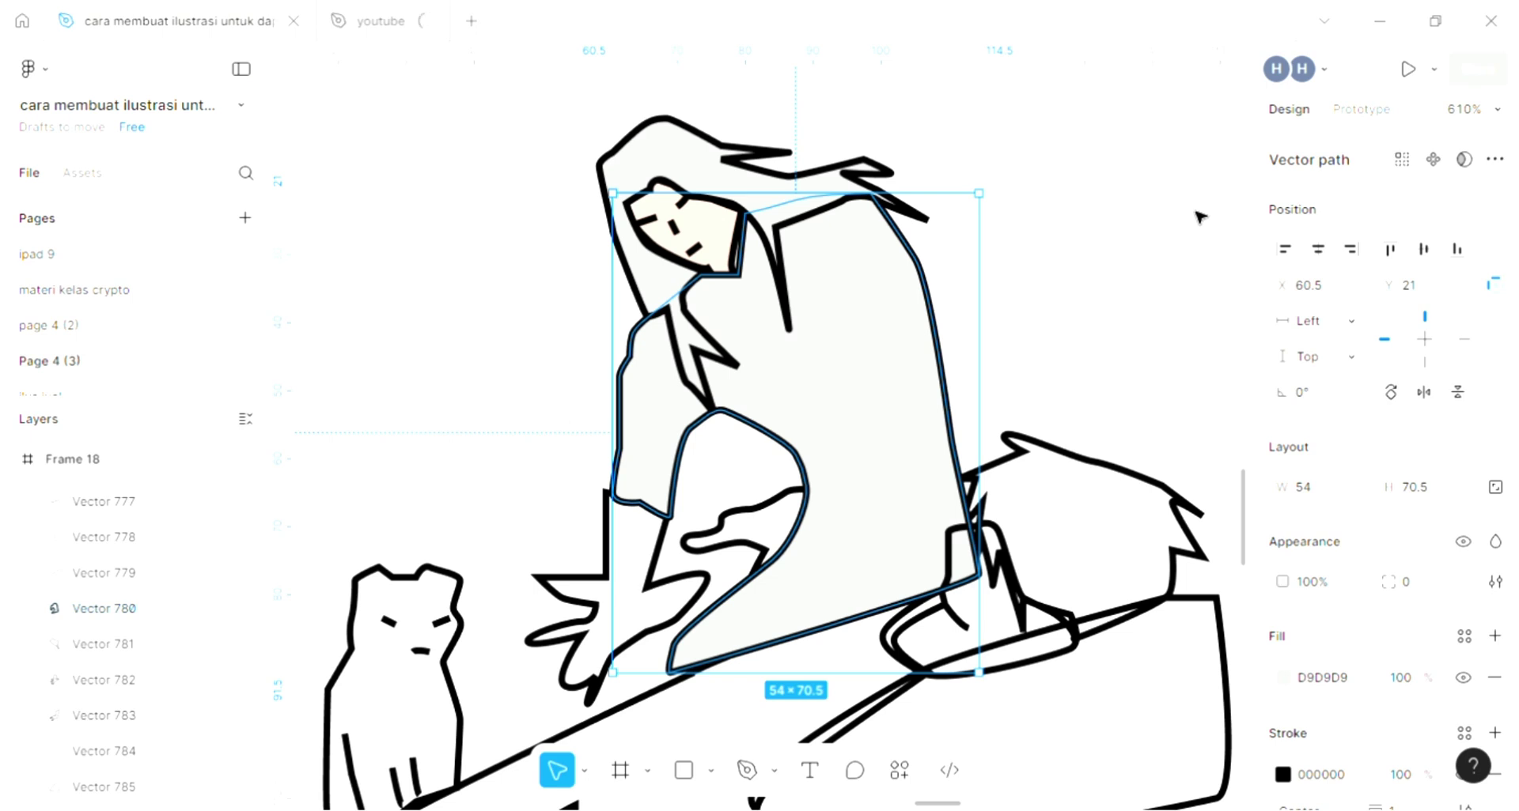
Step: Send the filled body shape to the back, behind the other line art in the frame
{"action": "key", "text": "bracketleft"}
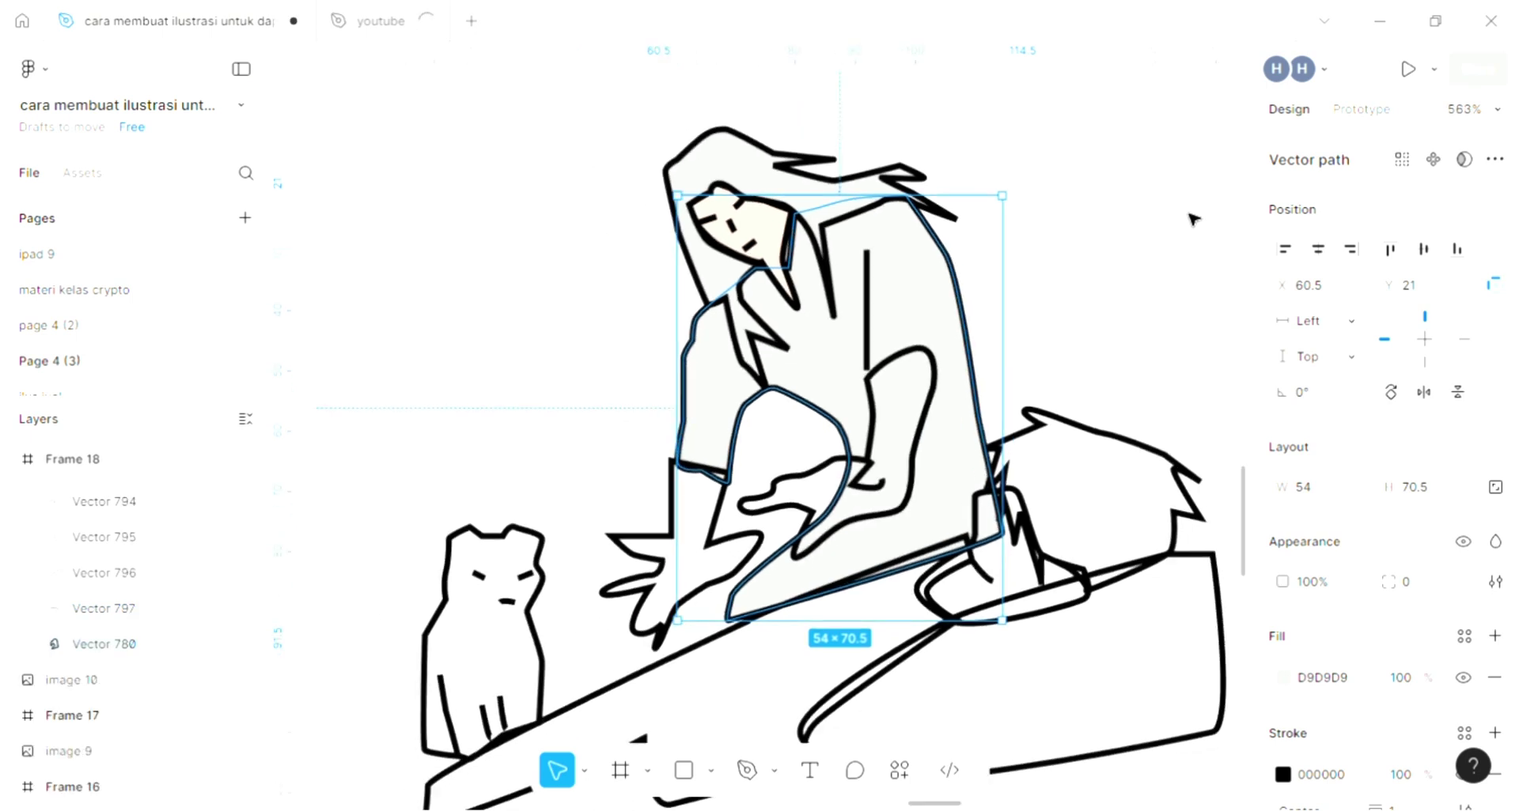
{"action": "scroll", "coordinate": [1194, 217], "scroll_direction": "down", "scroll_amount": 1}
{"action": "scroll", "coordinate": [1139, 368], "scroll_direction": "up", "scroll_amount": 2}
{"action": "scroll", "coordinate": [1139, 368], "scroll_direction": "down", "scroll_amount": 1}
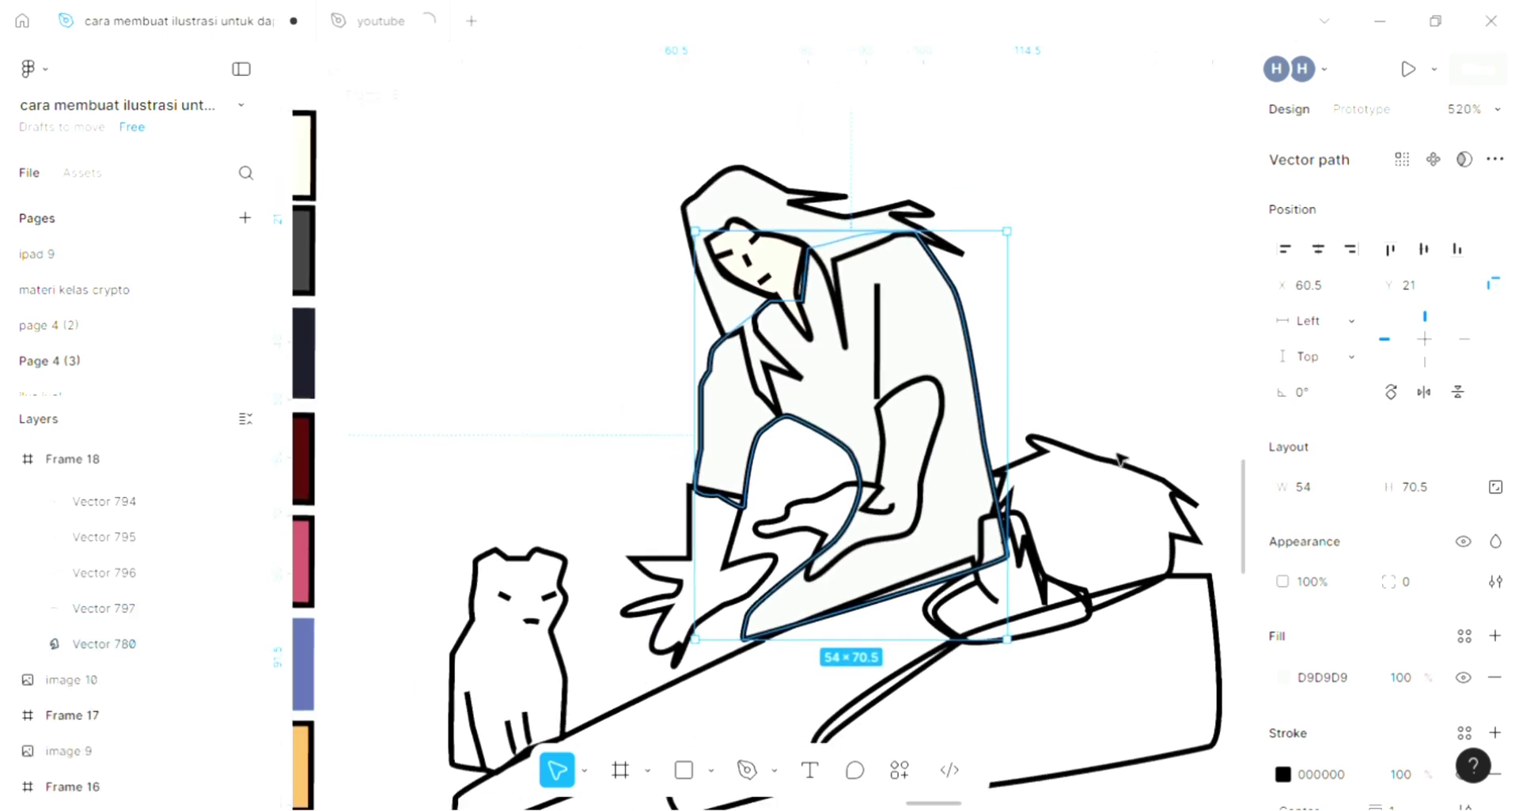
{"action": "scroll", "coordinate": [1121, 457], "scroll_direction": "down", "scroll_amount": 1}
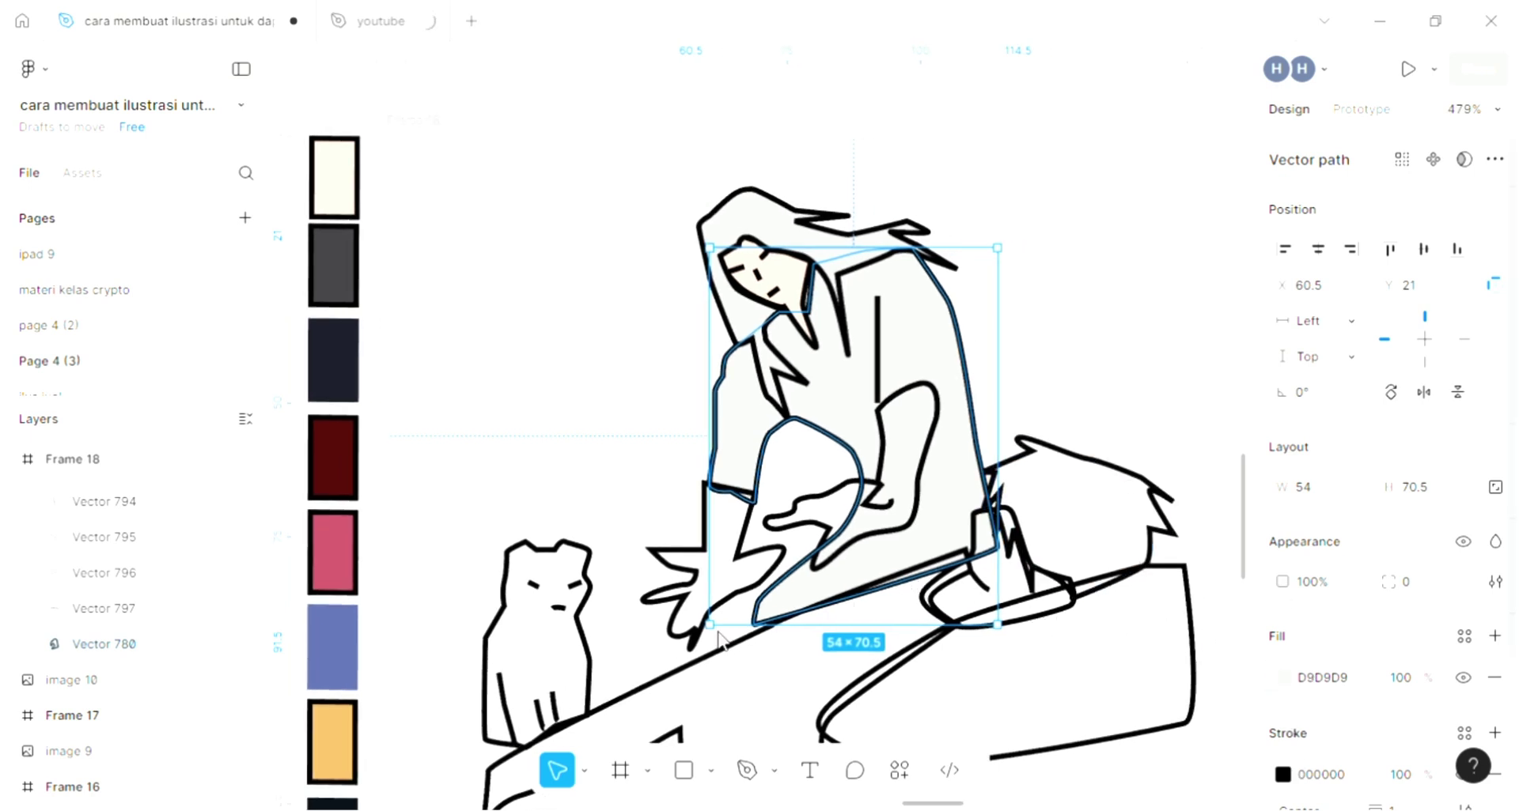
{"action": "key", "text": "i"}
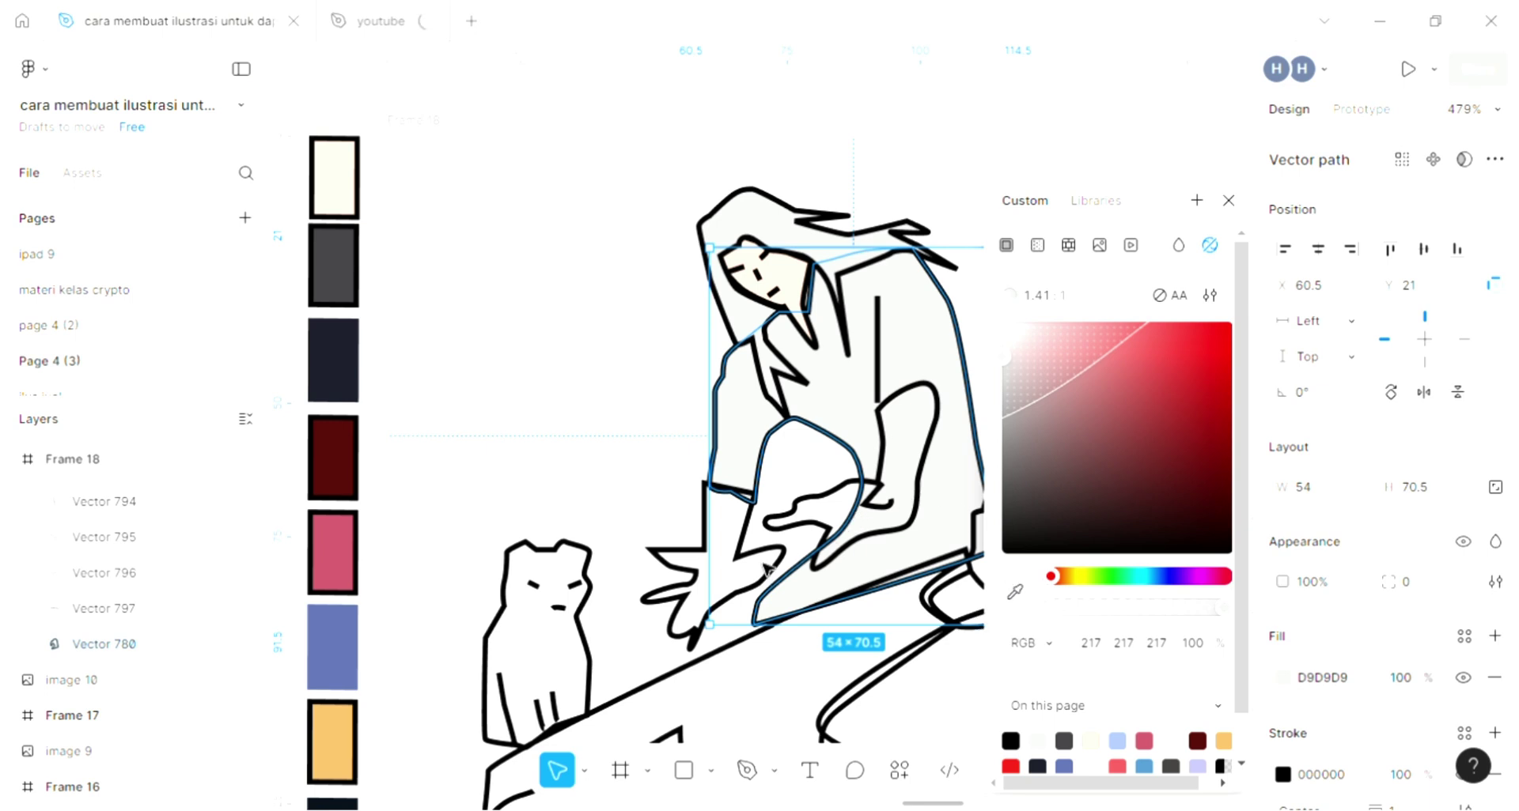
{"action": "key", "text": "Escape"}
{"action": "key", "text": "Escape"}
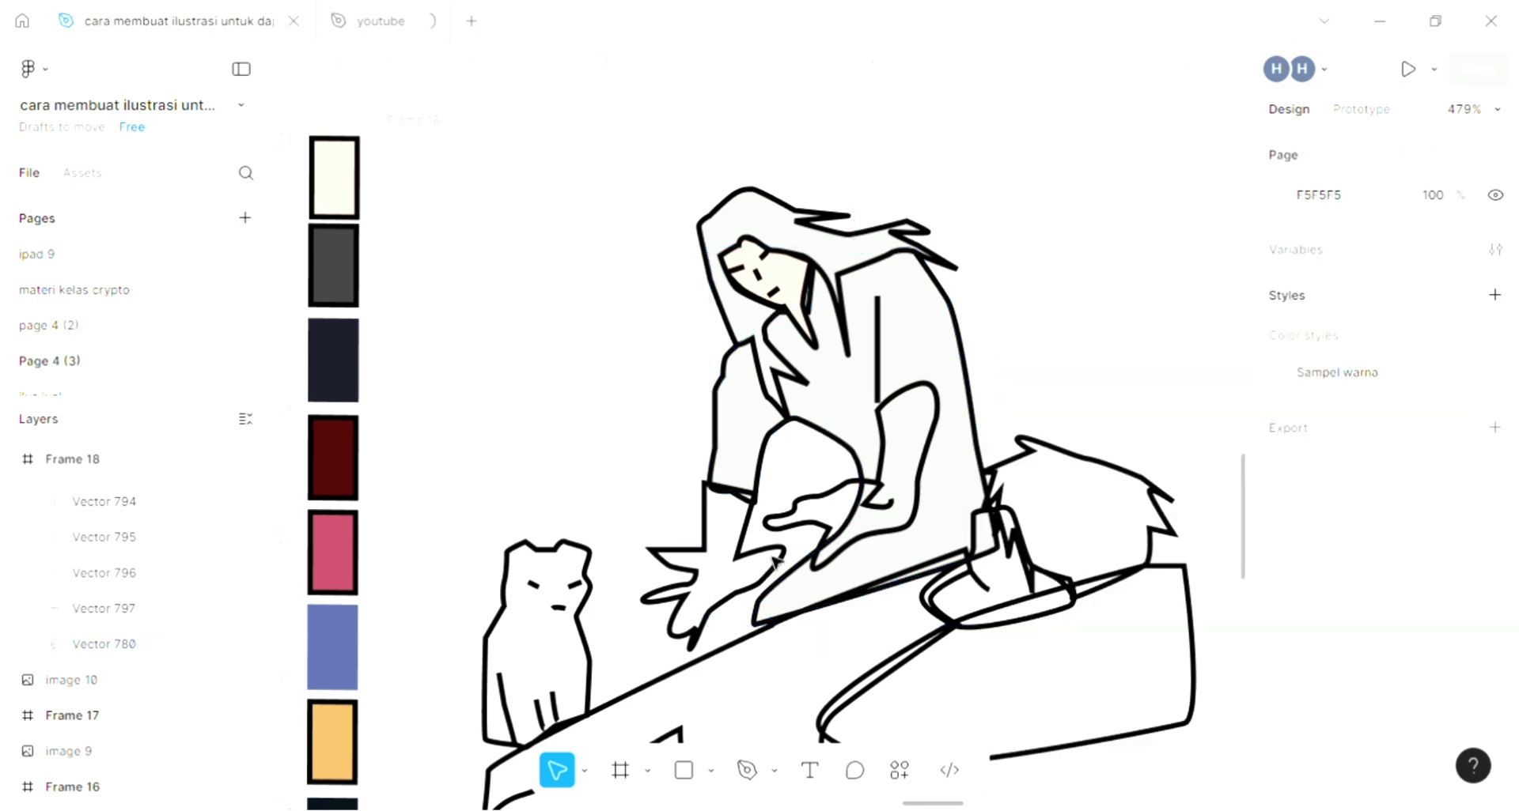
Step: Fill the bent arm in front of the body with the same cream skin tone as the face
{"action": "left_click", "coordinate": [911, 535]}
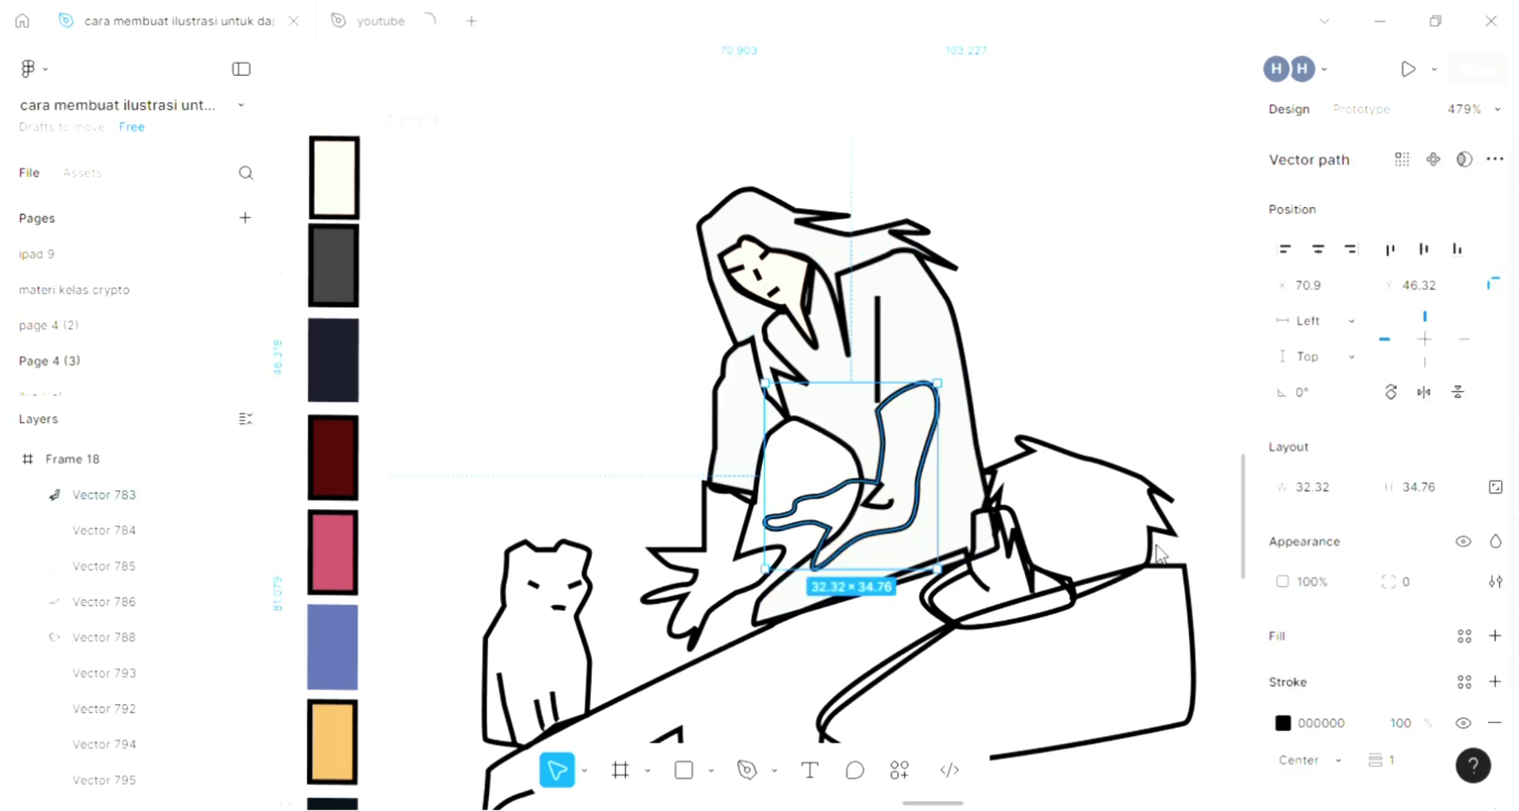
{"action": "key", "text": "i"}
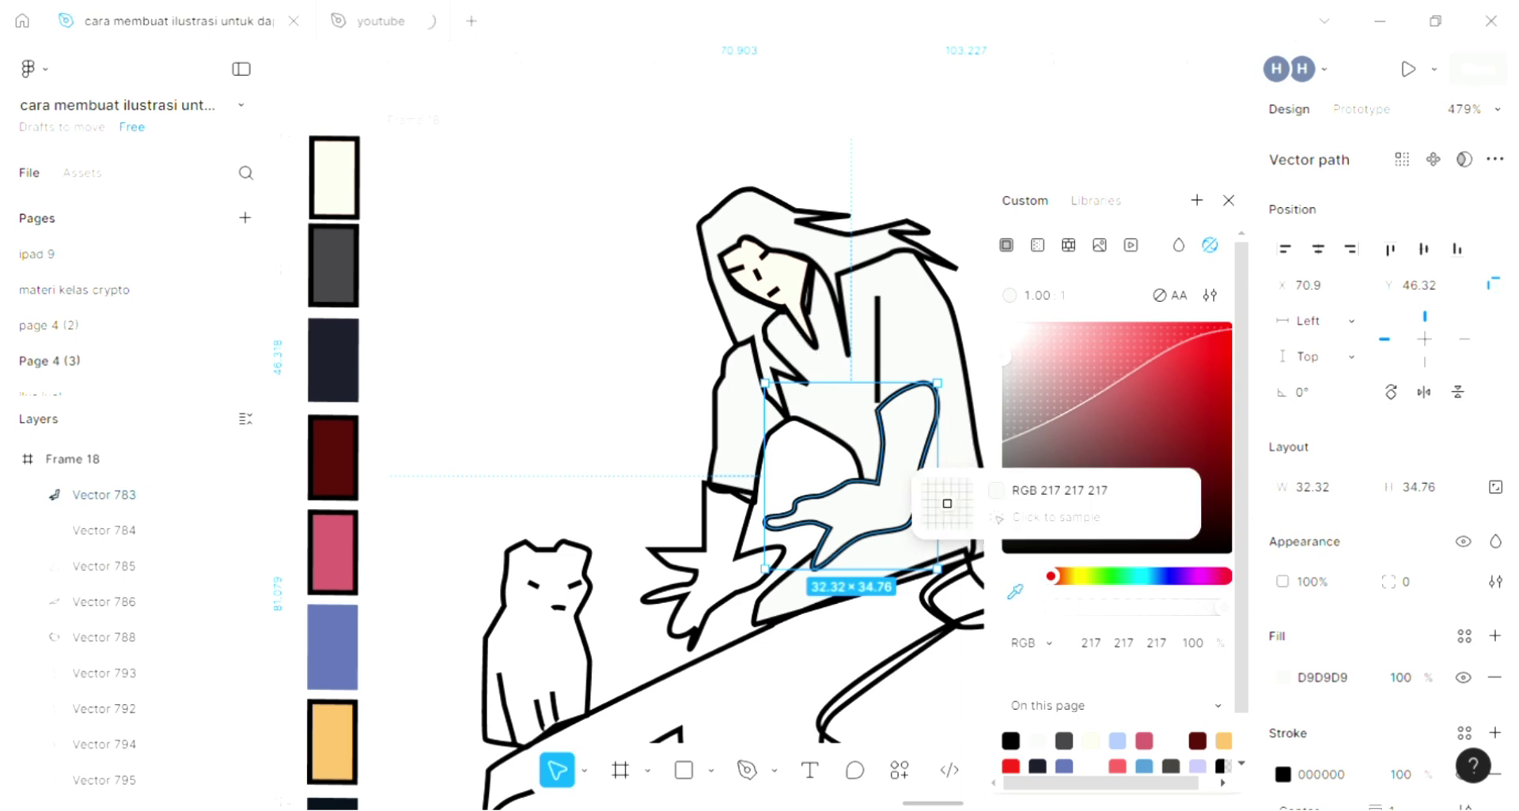
{"action": "left_click", "coordinate": [947, 504]}
Step: Fill the other arm, with the hand reaching toward the ground, with the skin tone sampled from the filled arm
{"action": "left_click", "coordinate": [743, 571]}
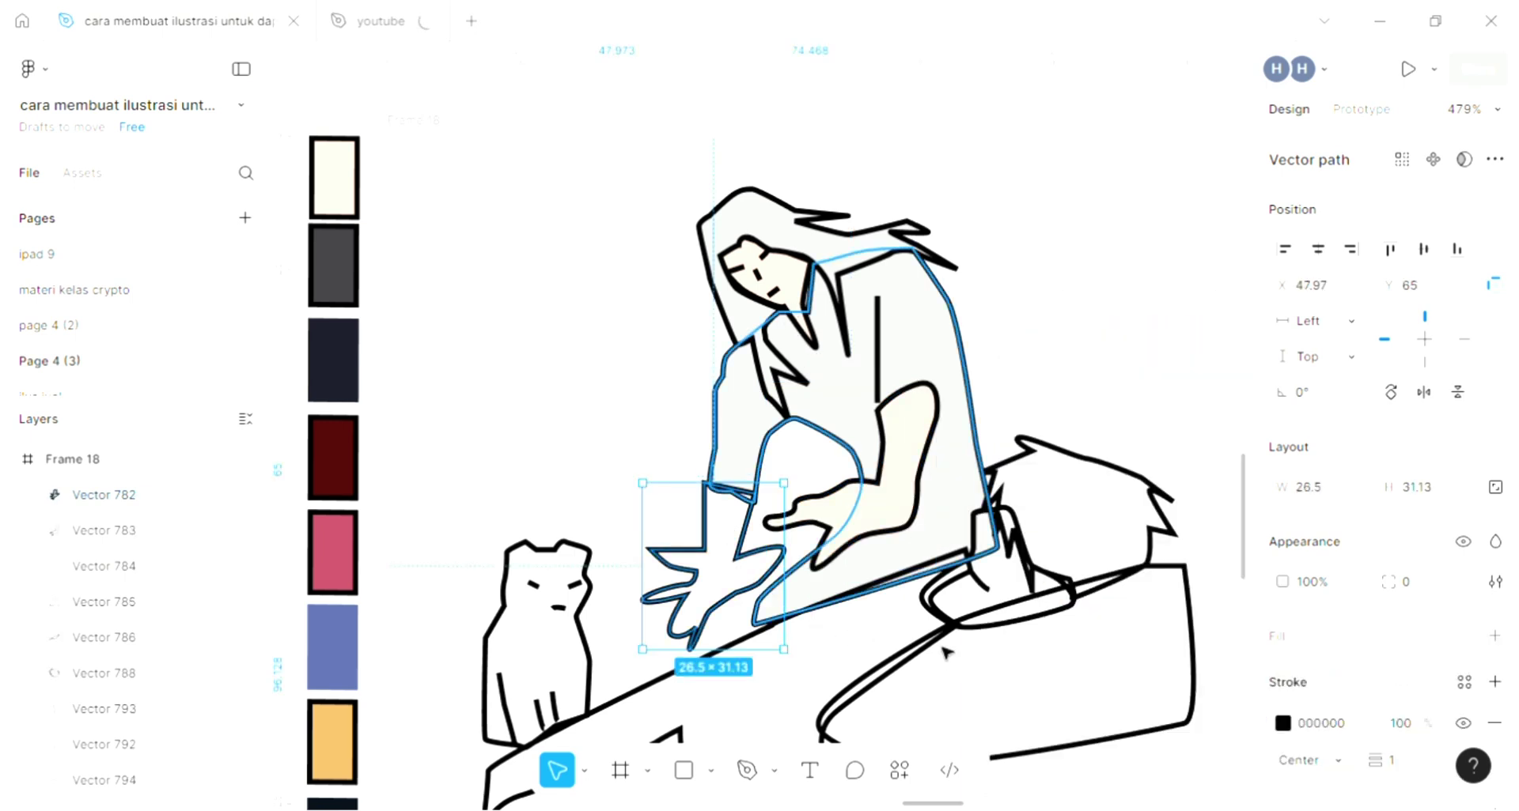
{"action": "scroll", "coordinate": [1012, 633], "scroll_direction": "down", "scroll_amount": 2}
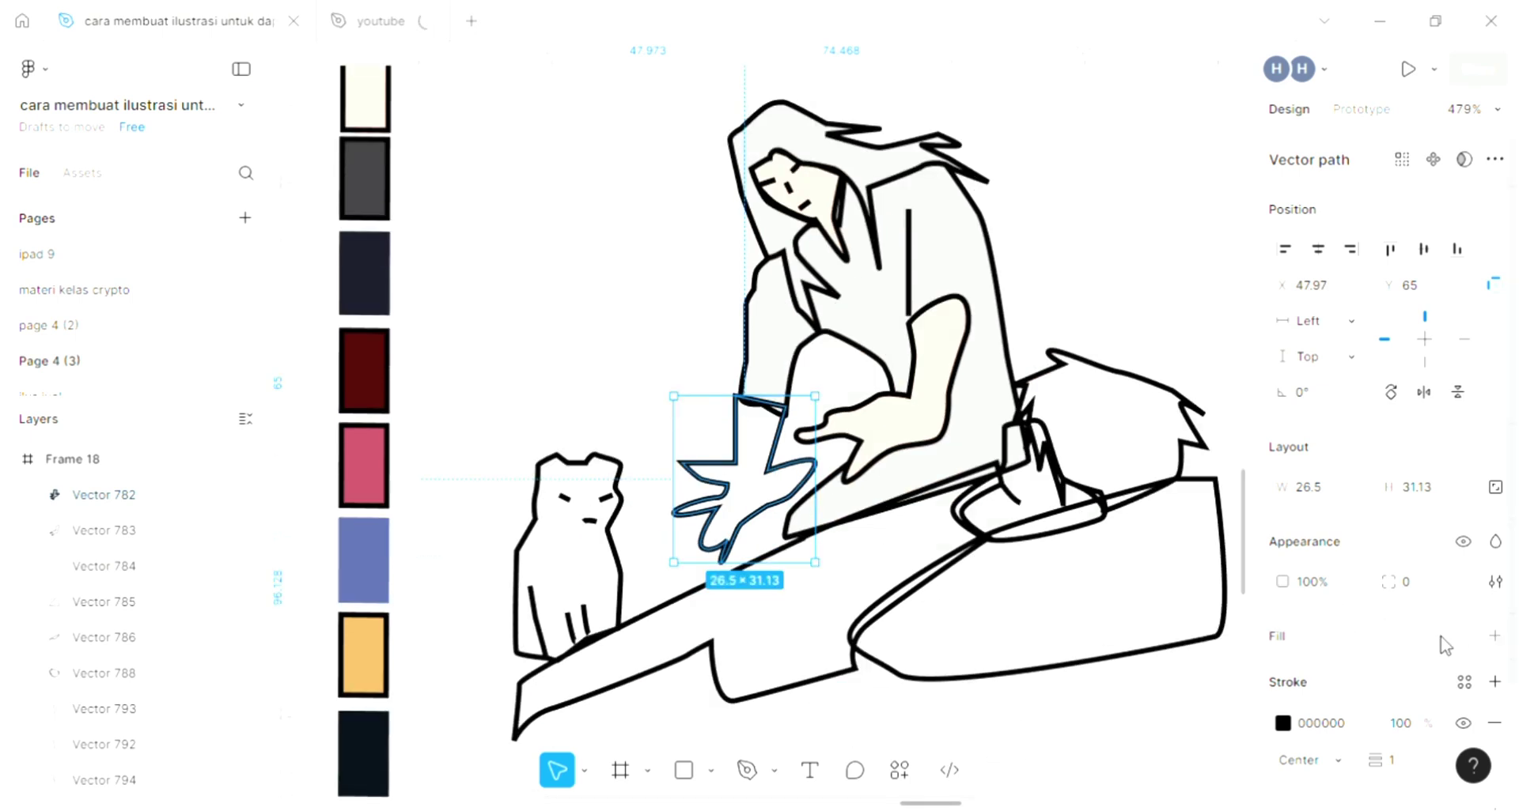
{"action": "scroll", "coordinate": [1487, 644], "scroll_direction": "down", "scroll_amount": 2}
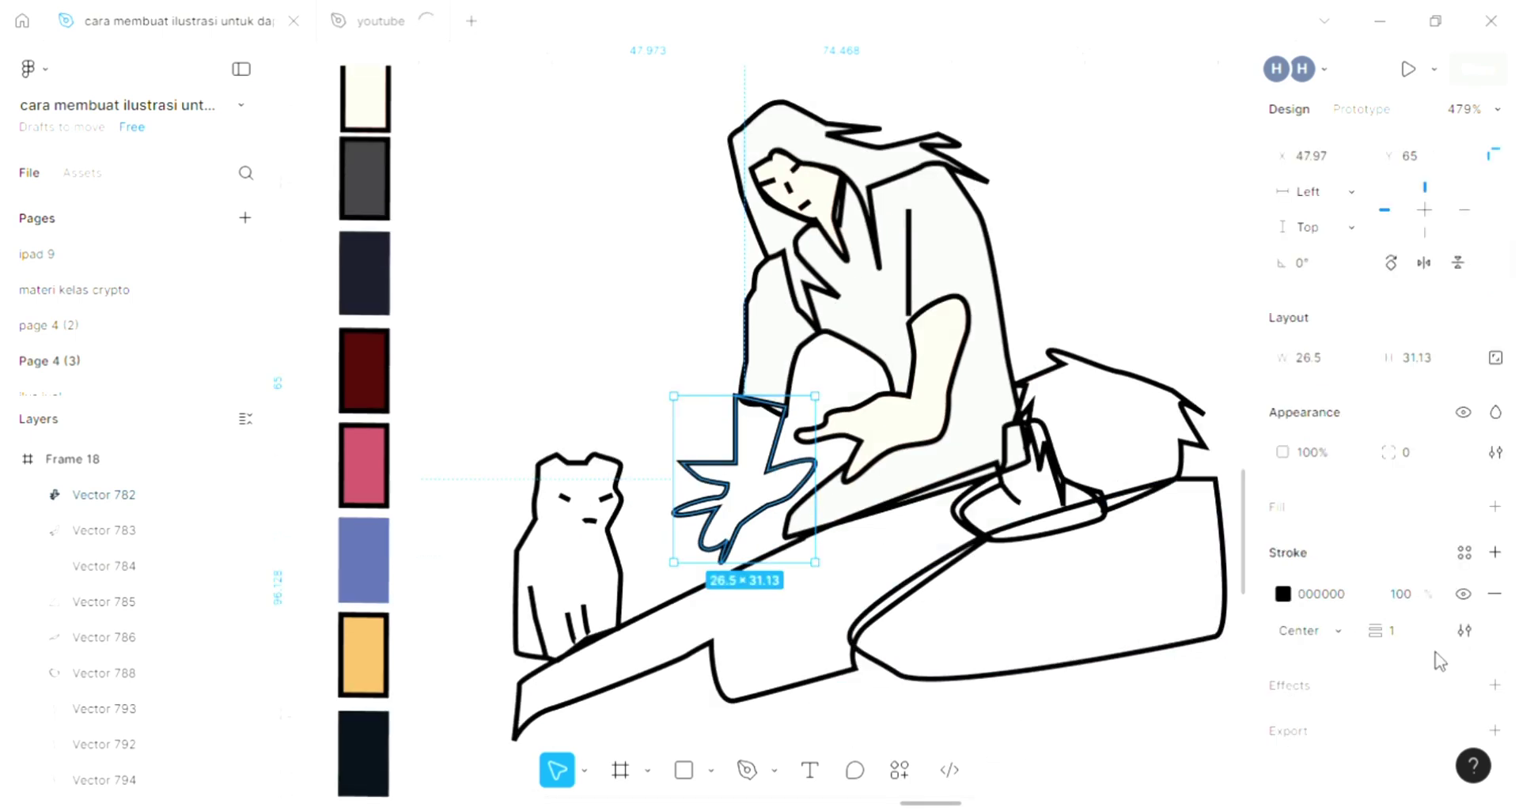
{"action": "left_click", "coordinate": [1494, 507]}
{"action": "left_click", "coordinate": [1010, 588]}
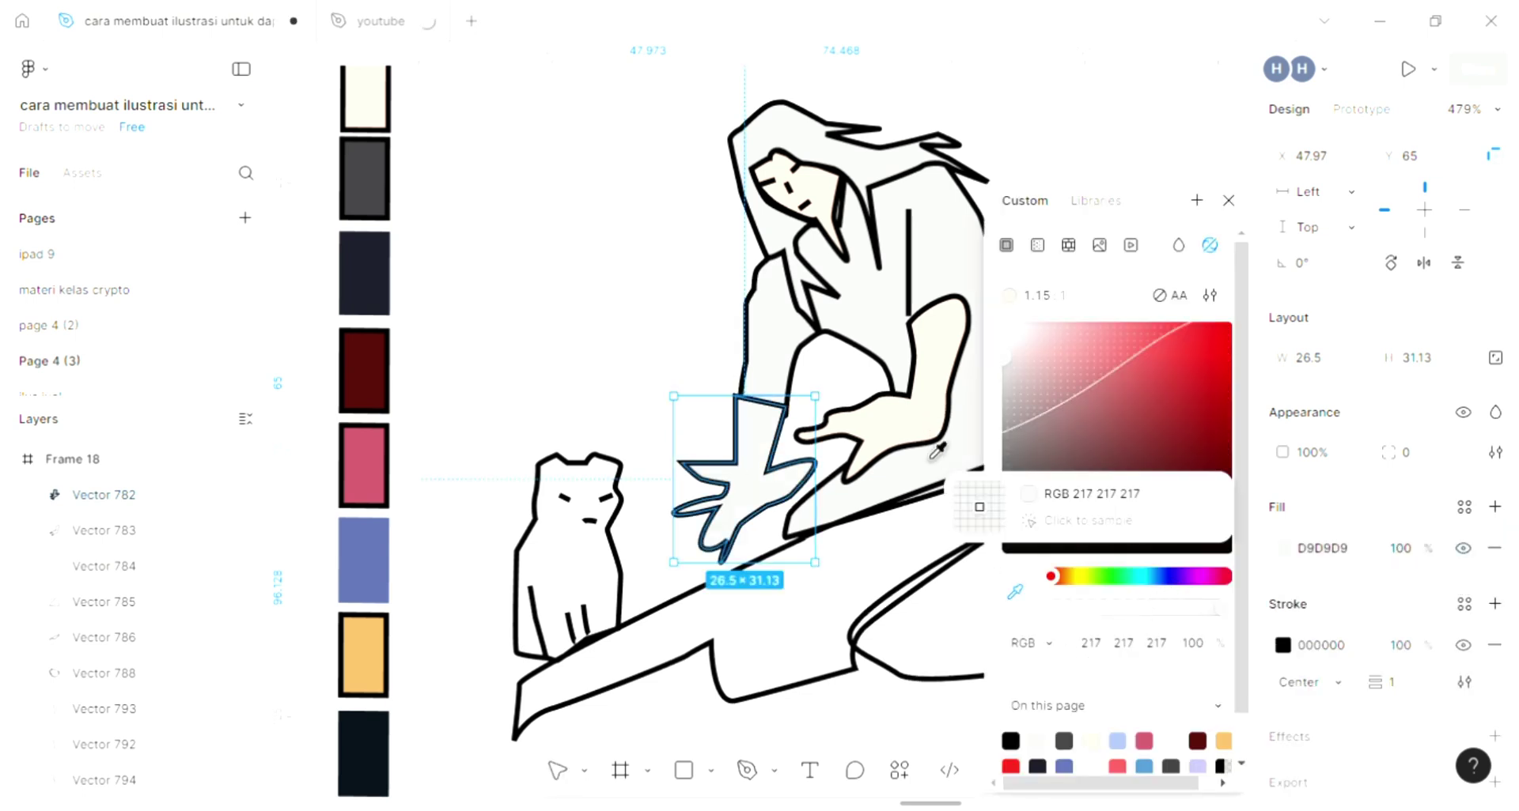
{"action": "left_click", "coordinate": [938, 451]}
{"action": "left_click", "coordinate": [541, 358]}
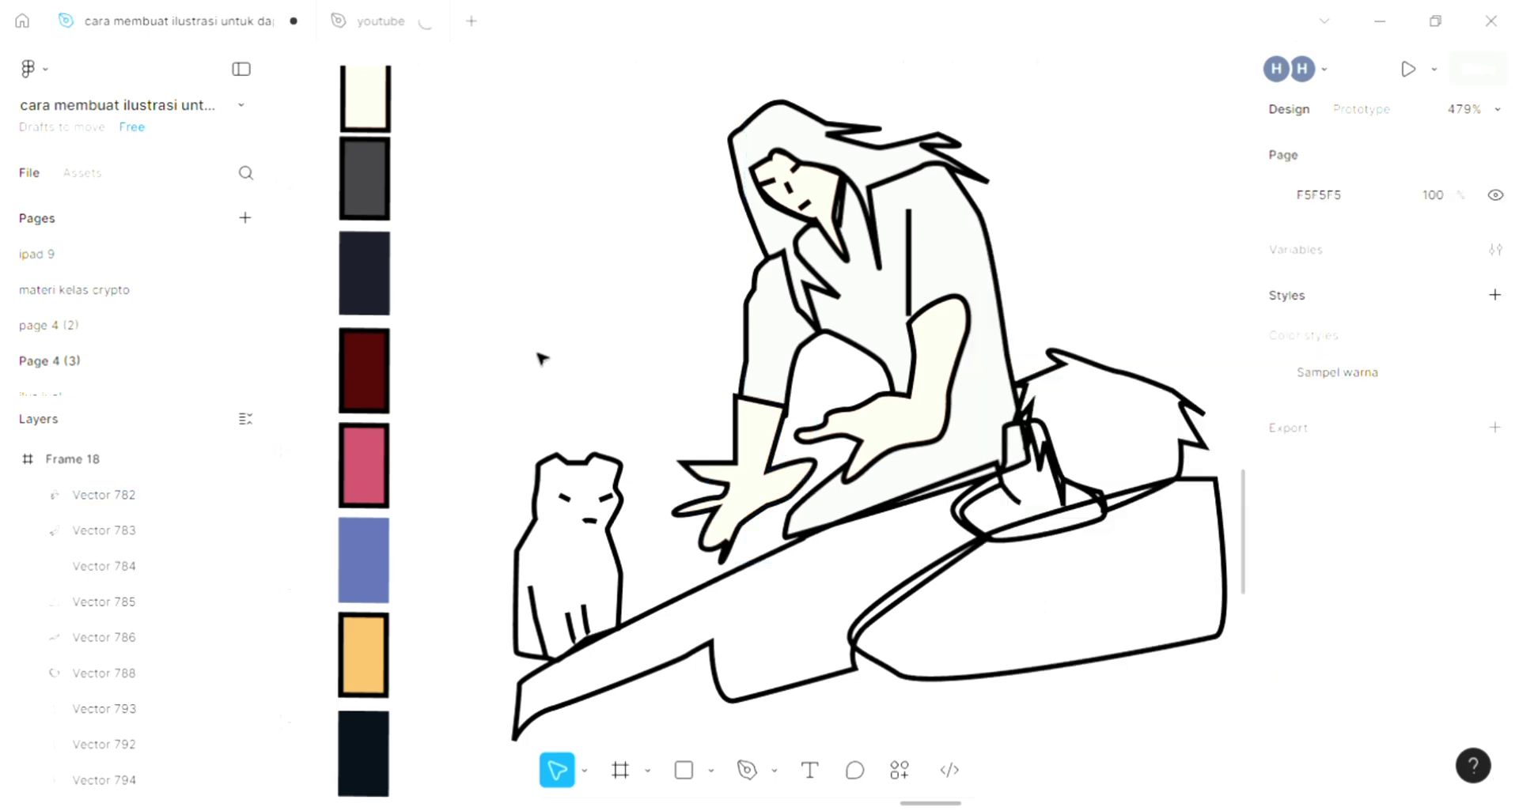
Step: Change Frame 18's background fill to pink EF9898 and convert it to a linear gradient
{"action": "scroll", "coordinate": [541, 358], "scroll_direction": "up", "scroll_amount": 2}
{"action": "scroll", "coordinate": [541, 358], "scroll_direction": "right", "scroll_amount": 2}
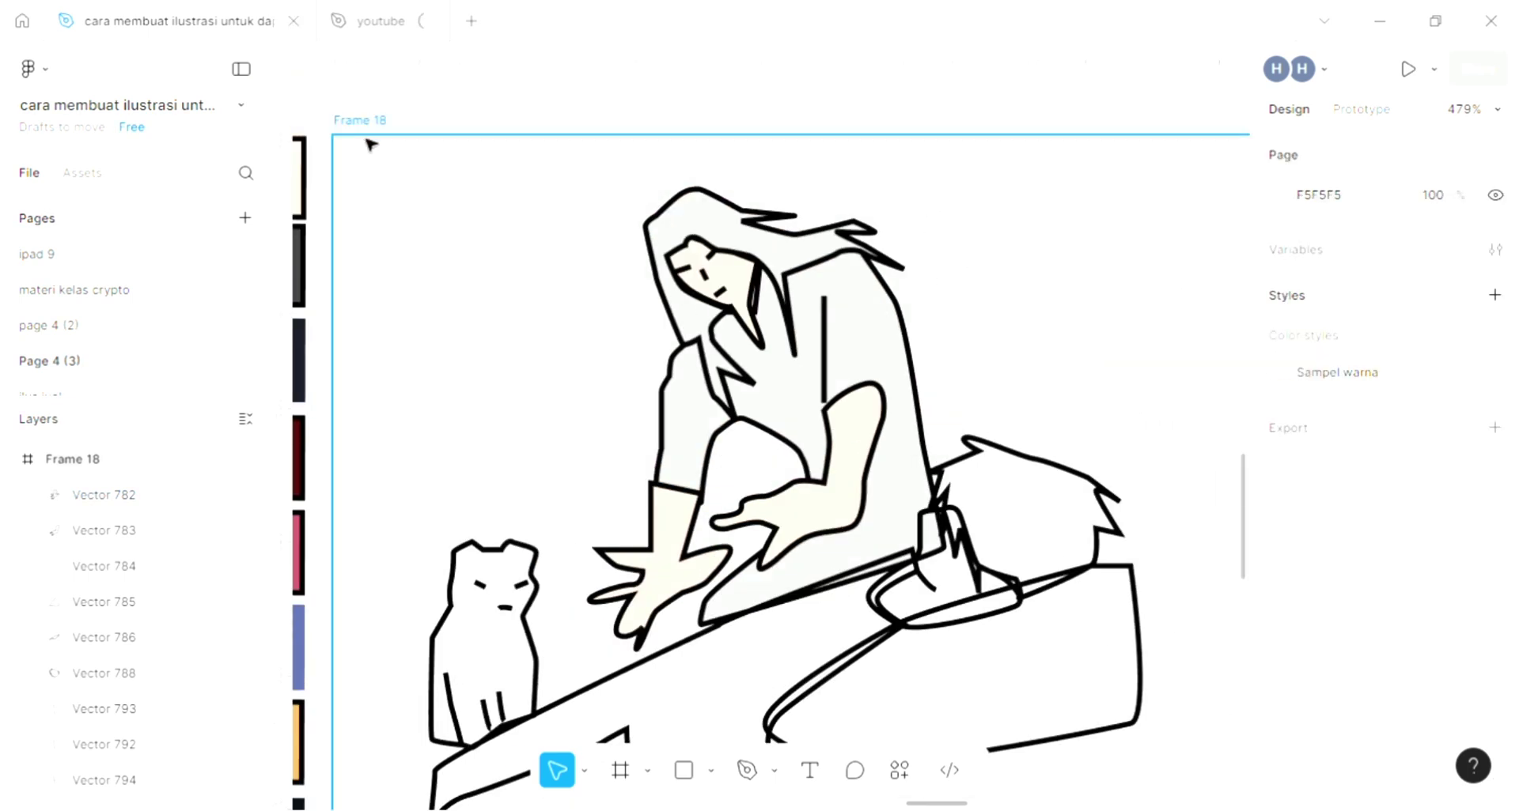
{"action": "left_click", "coordinate": [561, 486]}
{"action": "scroll", "coordinate": [561, 485], "scroll_direction": "down", "scroll_amount": 1}
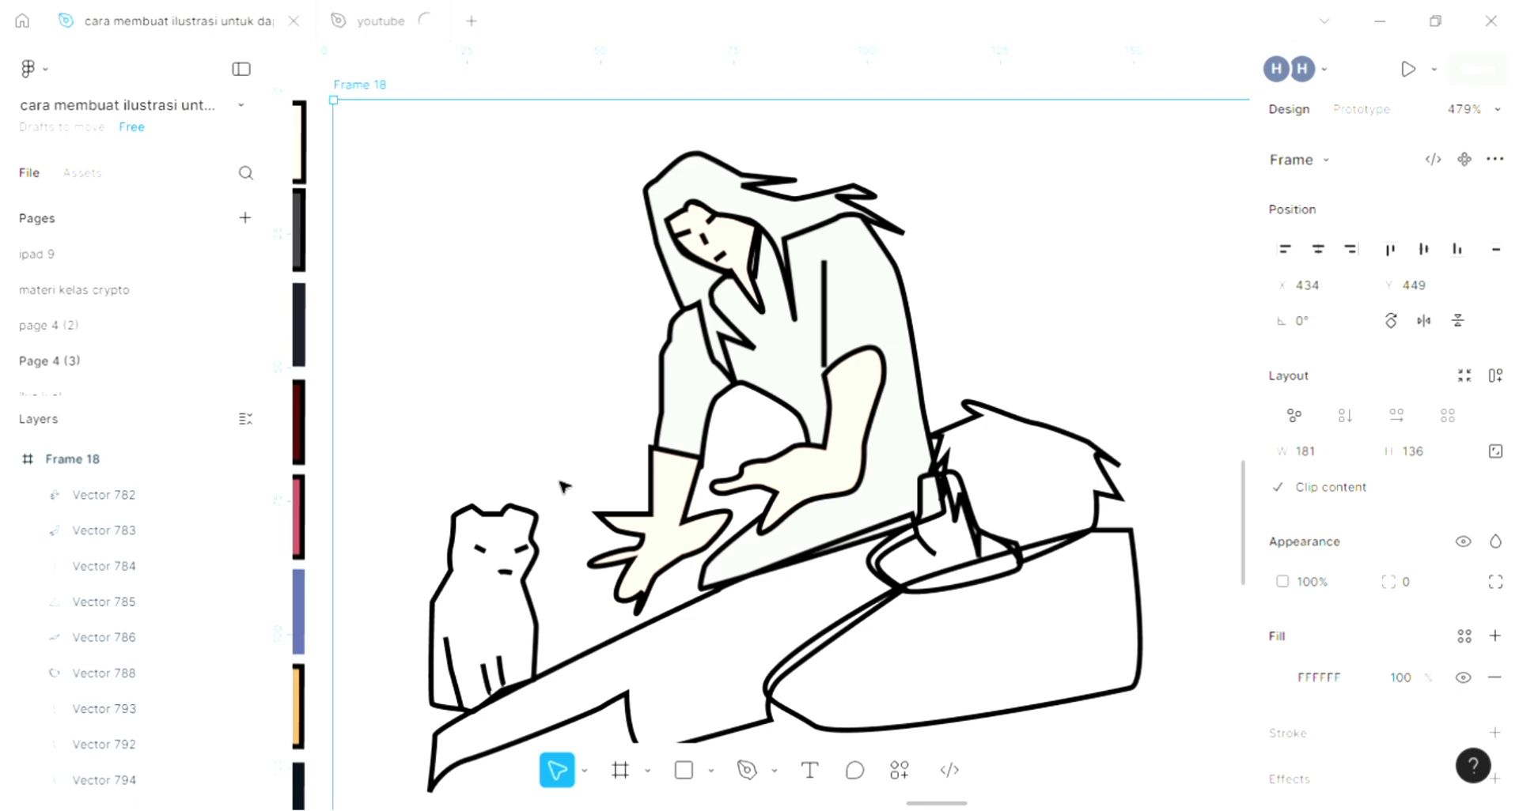
{"action": "scroll", "coordinate": [561, 485], "scroll_direction": "right", "scroll_amount": 4}
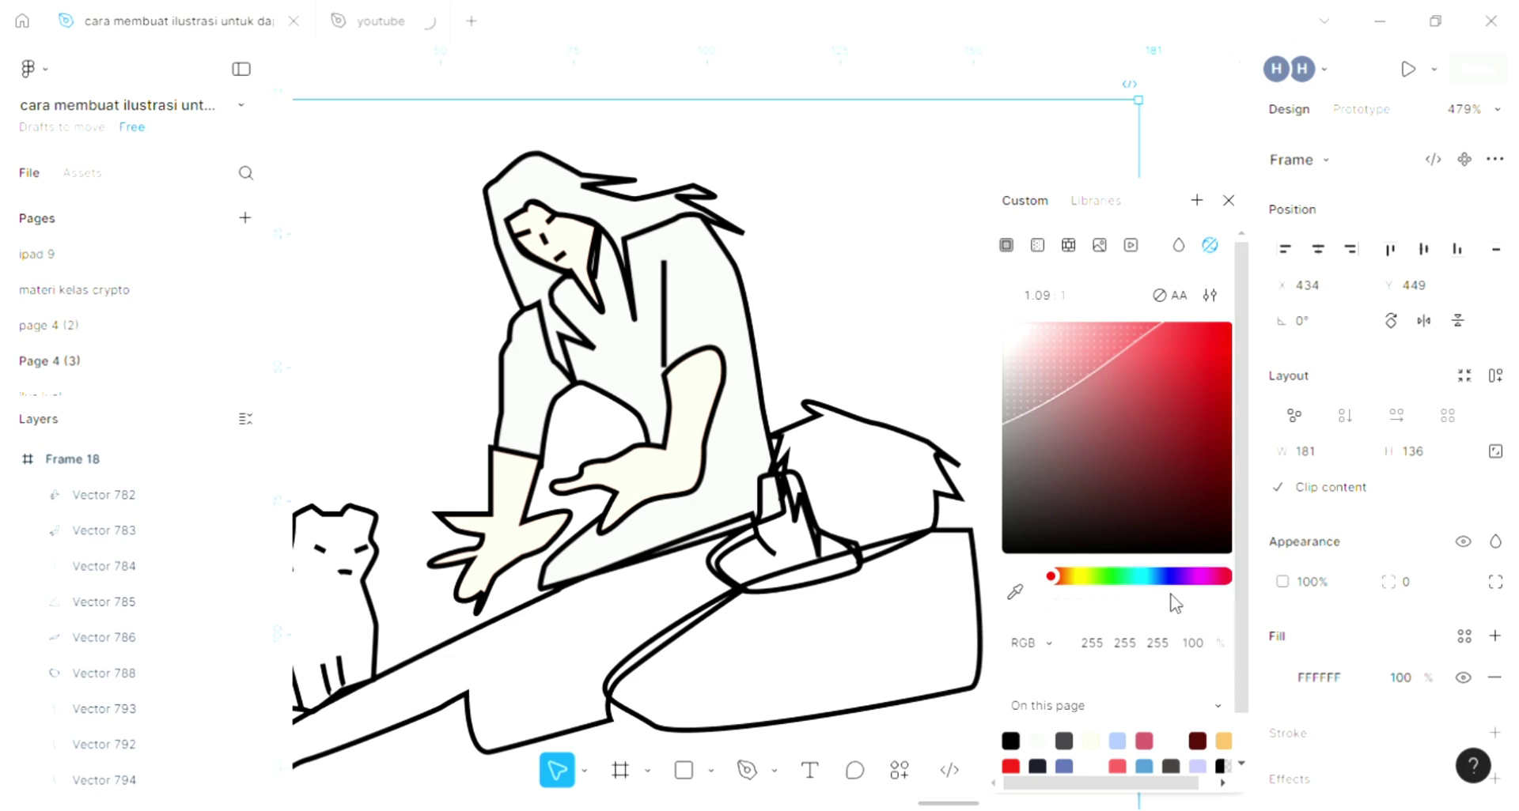
{"action": "left_click", "coordinate": [1086, 340]}
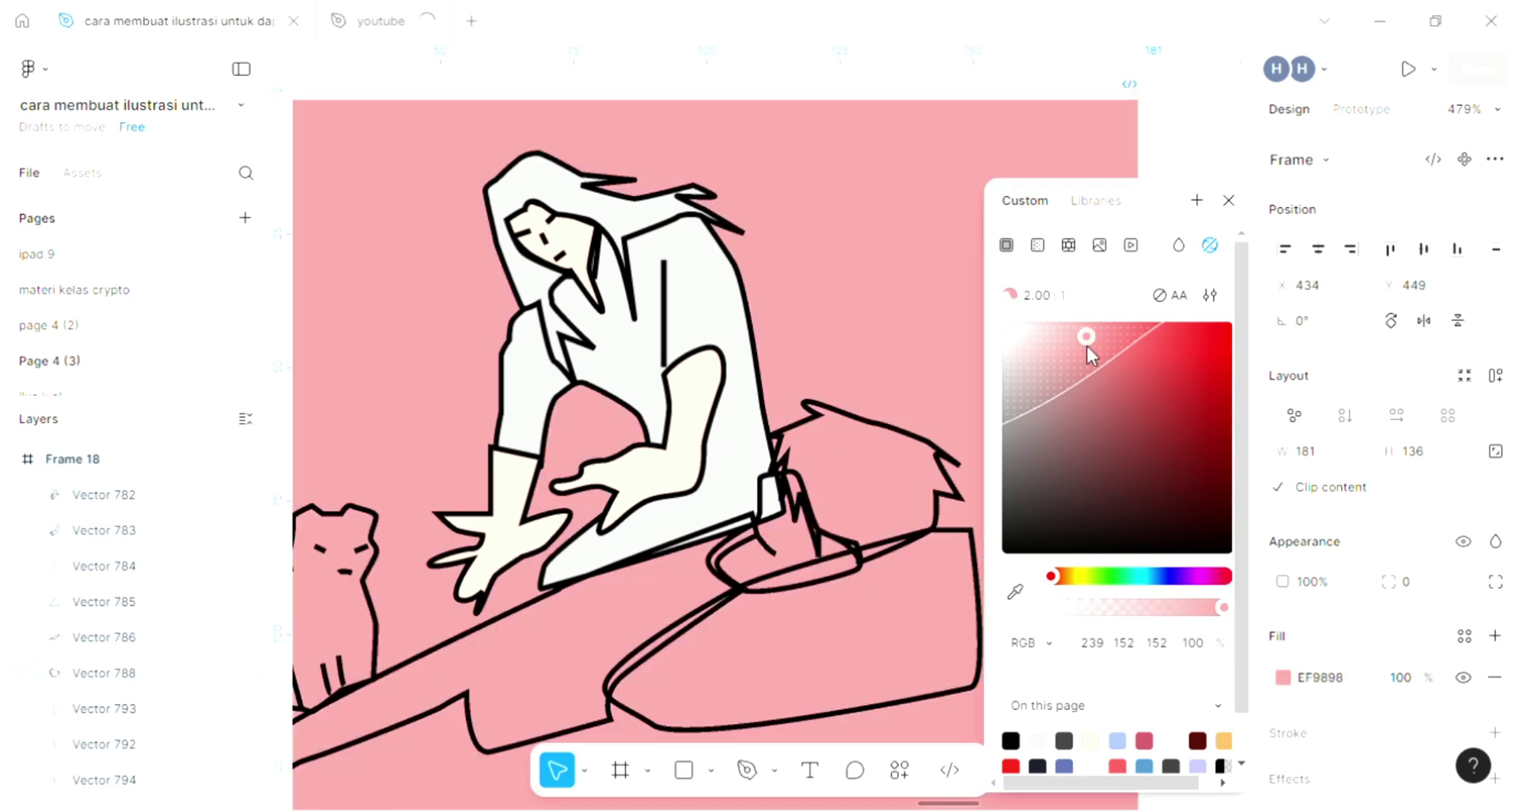
{"action": "left_click", "coordinate": [1037, 246]}
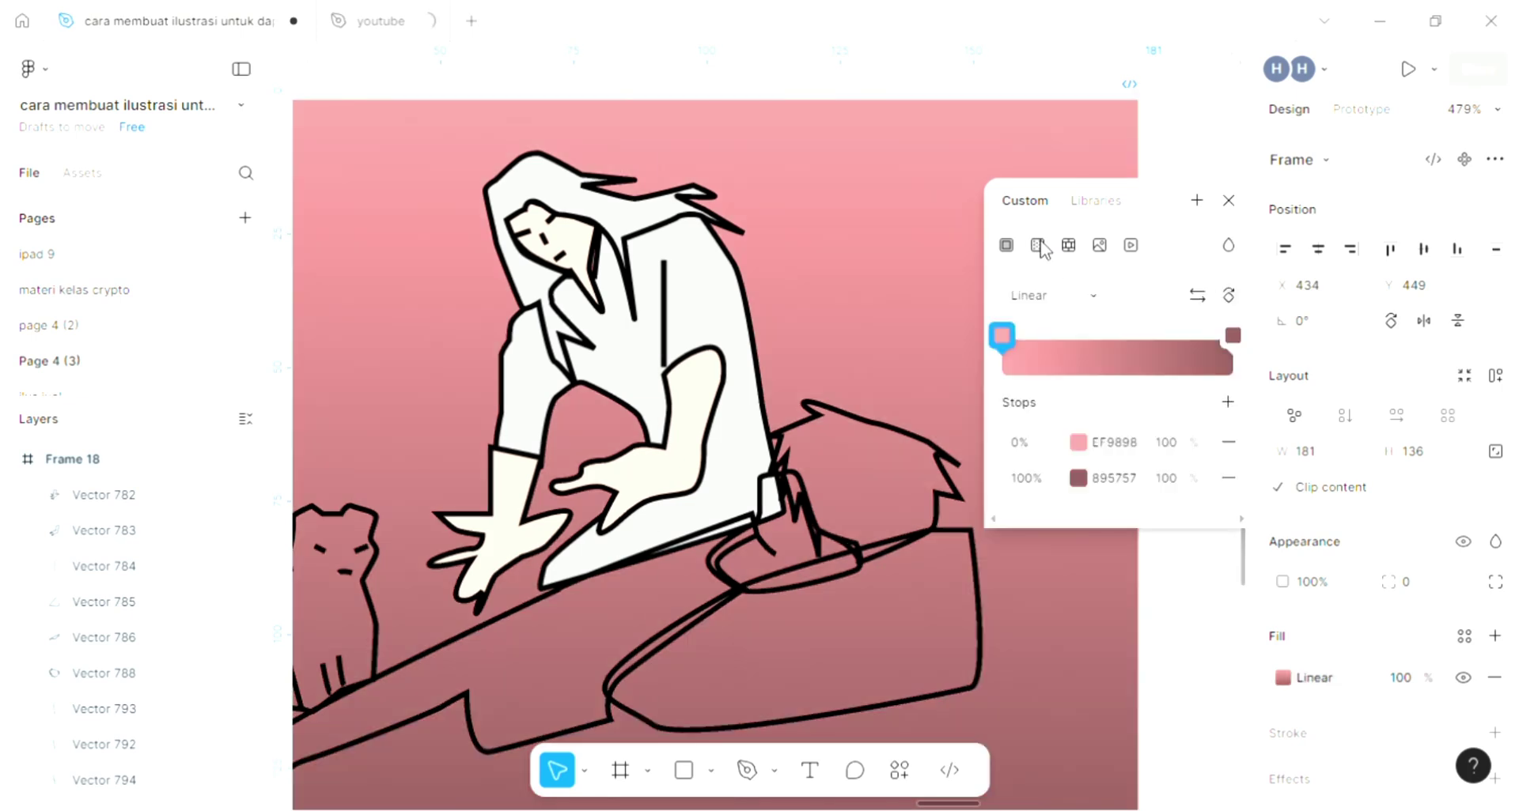
Step: Set the background gradient's 0% stop to cyan 98EFEB
{"action": "left_click", "coordinate": [1077, 443]}
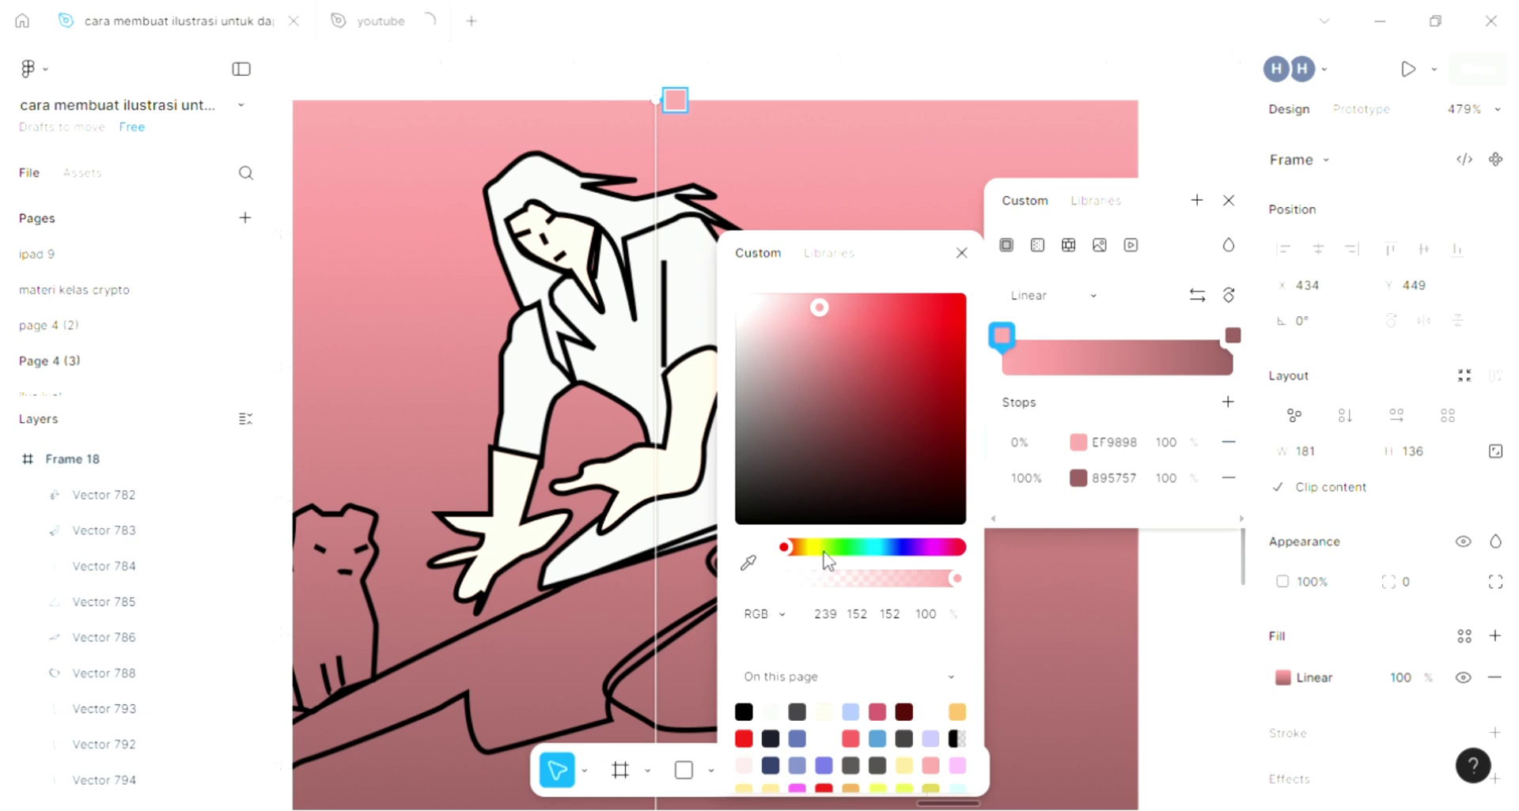
{"action": "left_click", "coordinate": [808, 549]}
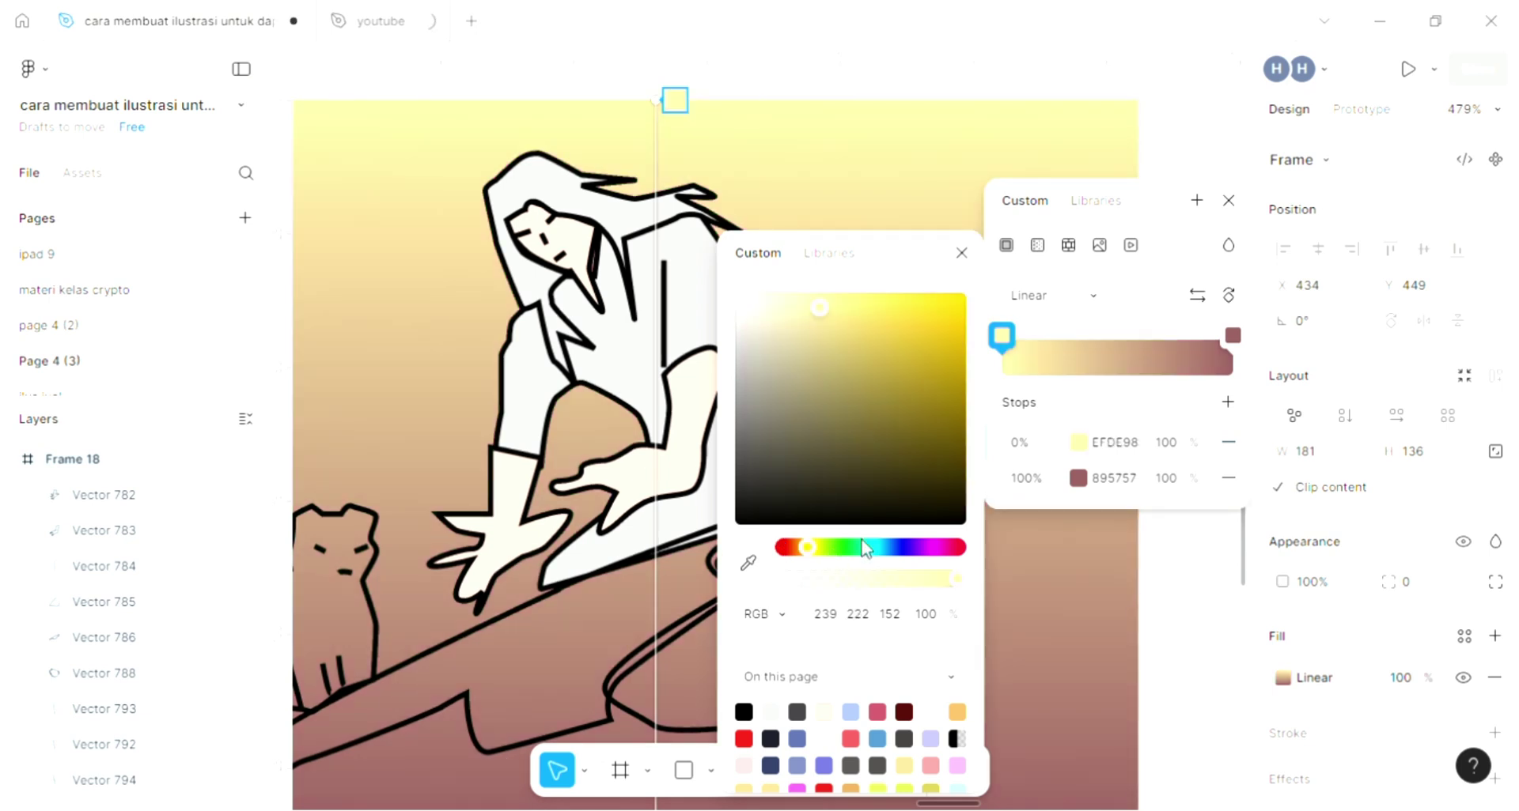
{"action": "left_click_drag", "start_coordinate": [864, 550], "coordinate": [878, 551]}
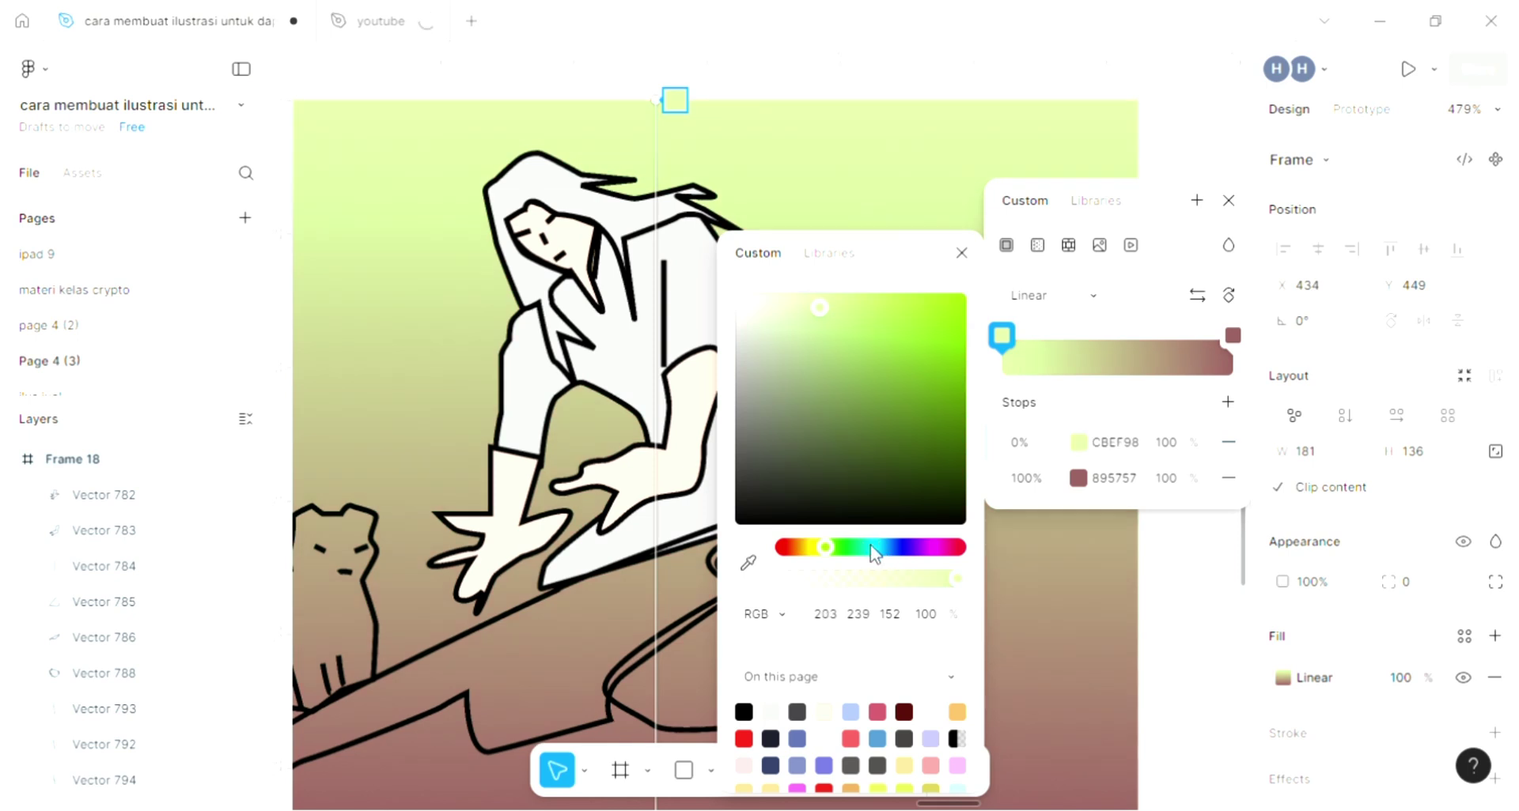
{"action": "left_click", "coordinate": [886, 548]}
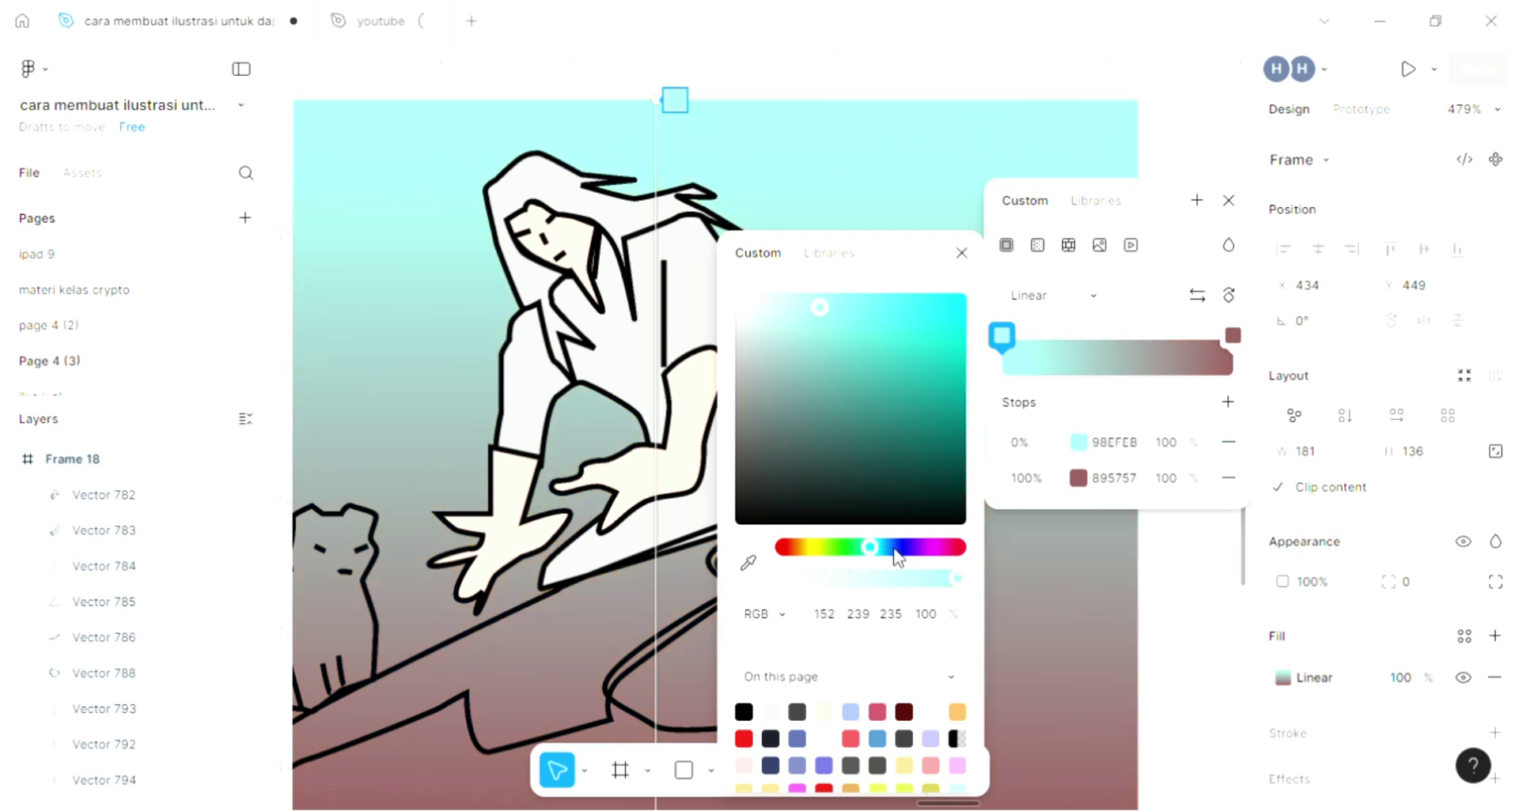
{"action": "left_click", "coordinate": [1106, 587]}
Step: Add a D9D9D9 fill to the cat's body outline
{"action": "scroll", "coordinate": [1103, 585], "scroll_direction": "down", "scroll_amount": 1}
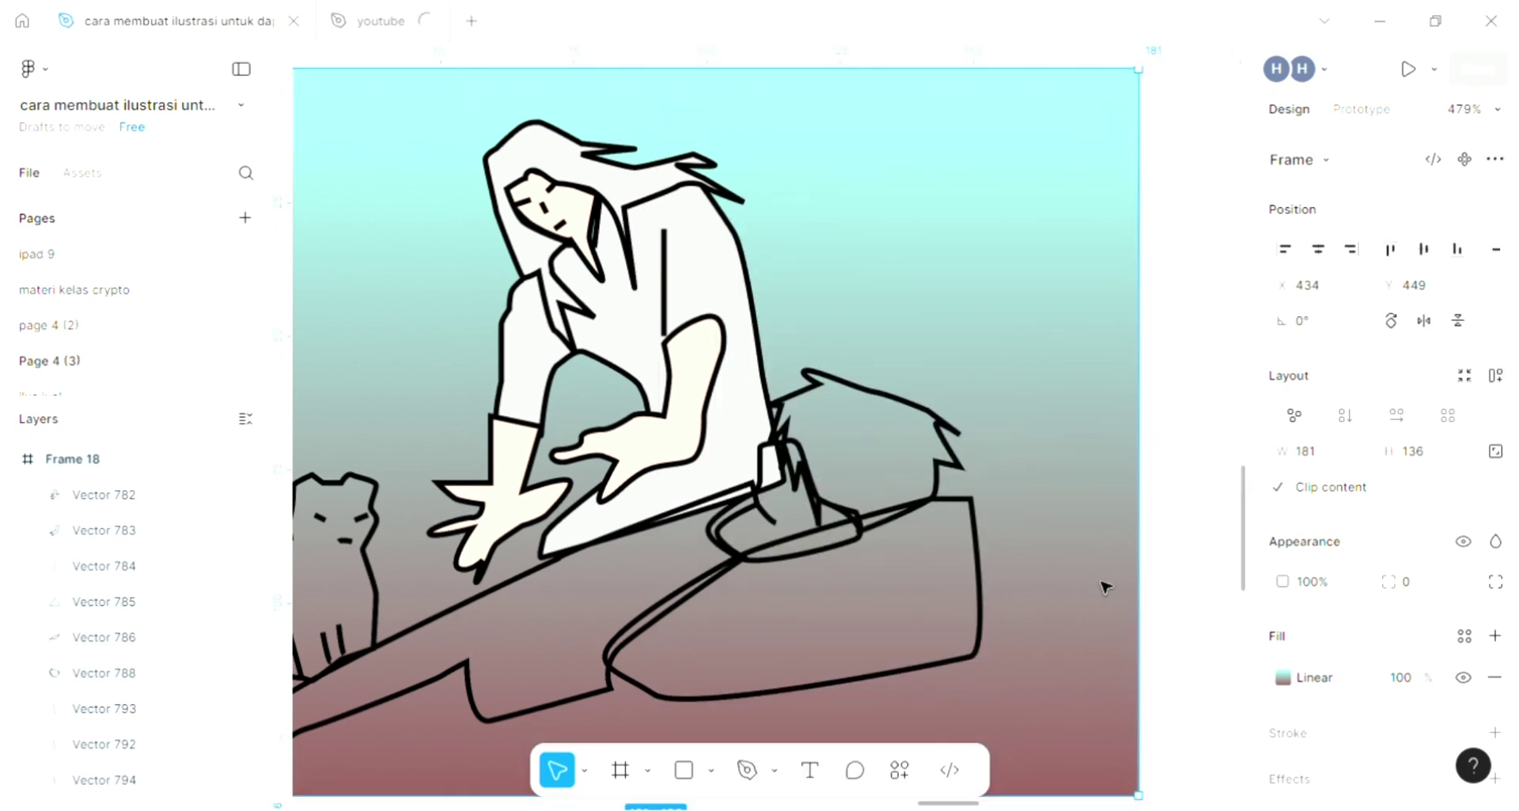
{"action": "scroll", "coordinate": [1104, 585], "scroll_direction": "left", "scroll_amount": 5}
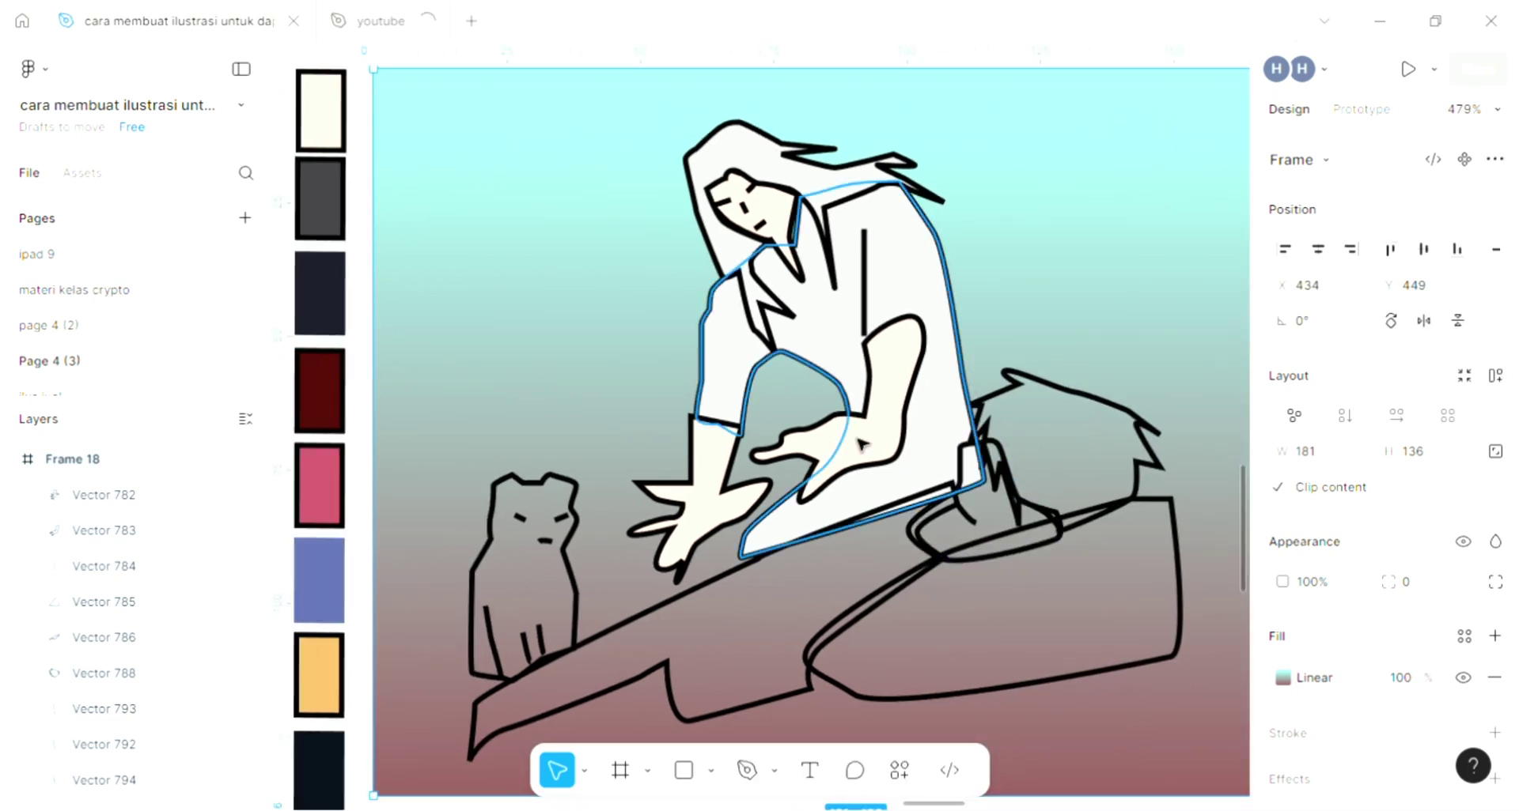
{"action": "left_click", "coordinate": [585, 601]}
{"action": "scroll", "coordinate": [590, 605], "scroll_direction": "left", "scroll_amount": 1}
{"action": "scroll", "coordinate": [589, 605], "scroll_direction": "down", "scroll_amount": 1}
{"action": "scroll", "coordinate": [593, 605], "scroll_direction": "up", "scroll_amount": 2}
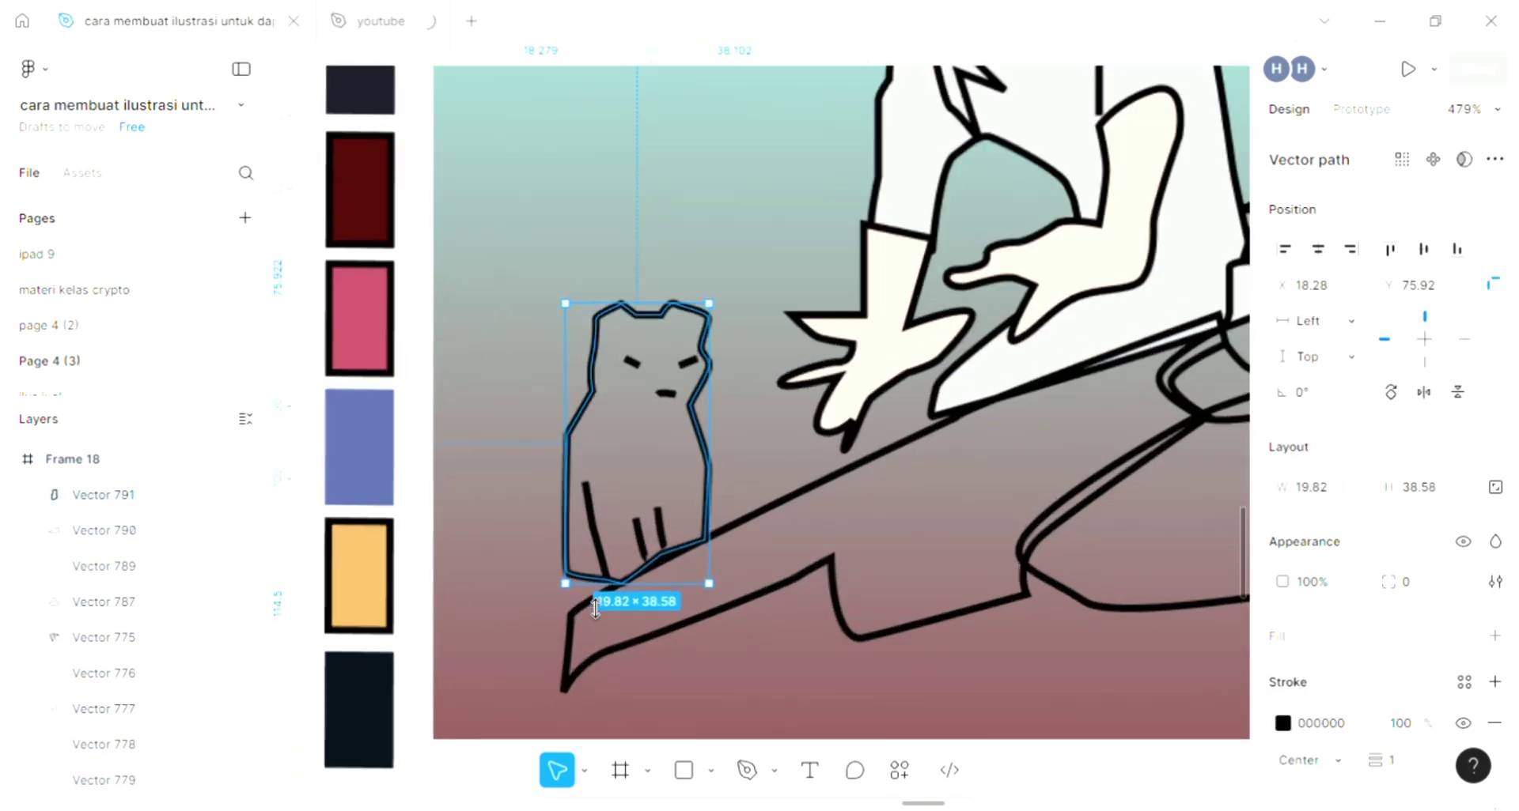
{"action": "scroll", "coordinate": [589, 606], "scroll_direction": "left", "scroll_amount": 5}
{"action": "scroll", "coordinate": [965, 552], "scroll_direction": "right", "scroll_amount": 1}
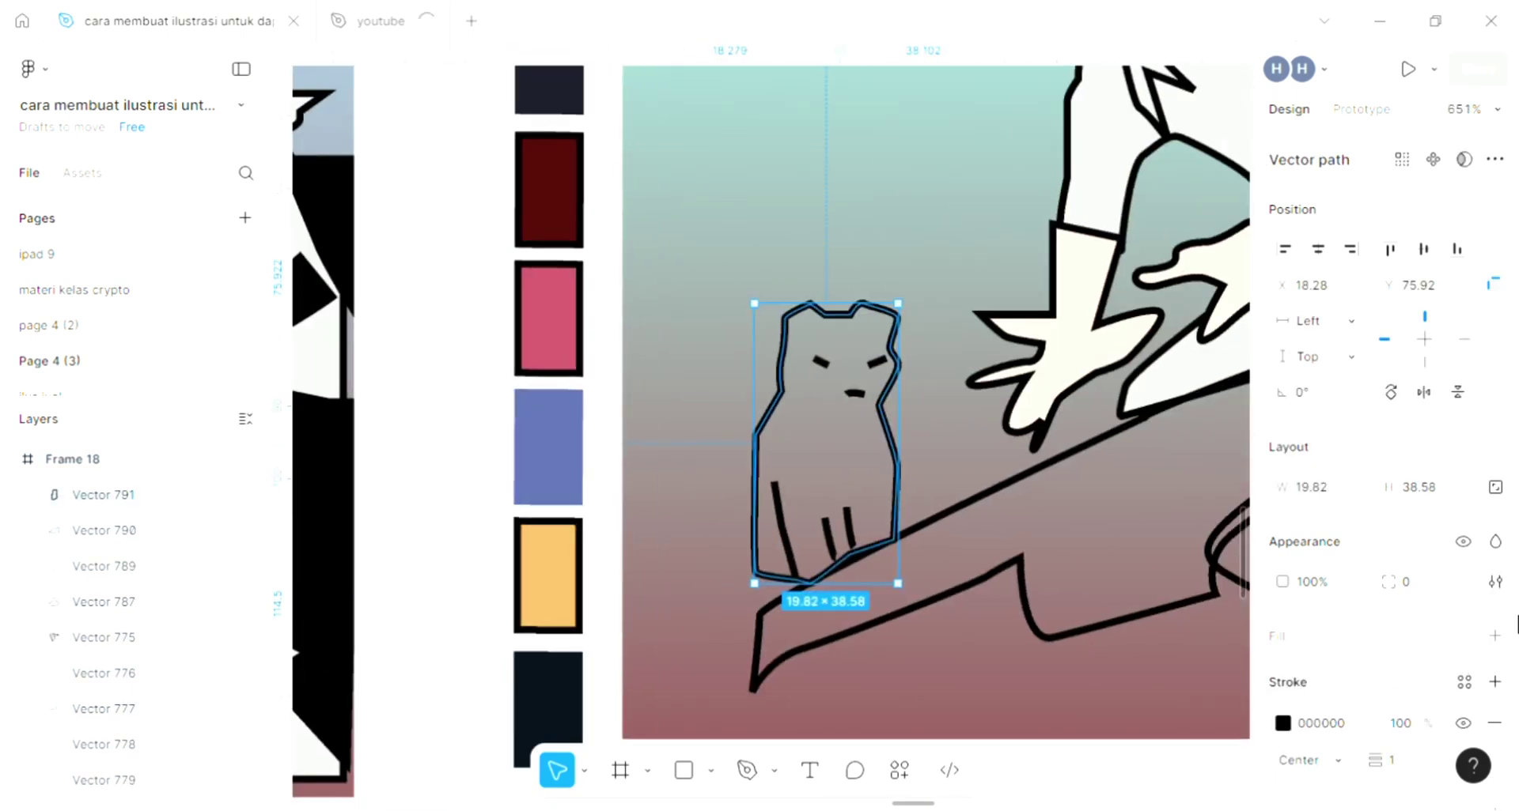
{"action": "left_click", "coordinate": [1494, 636]}
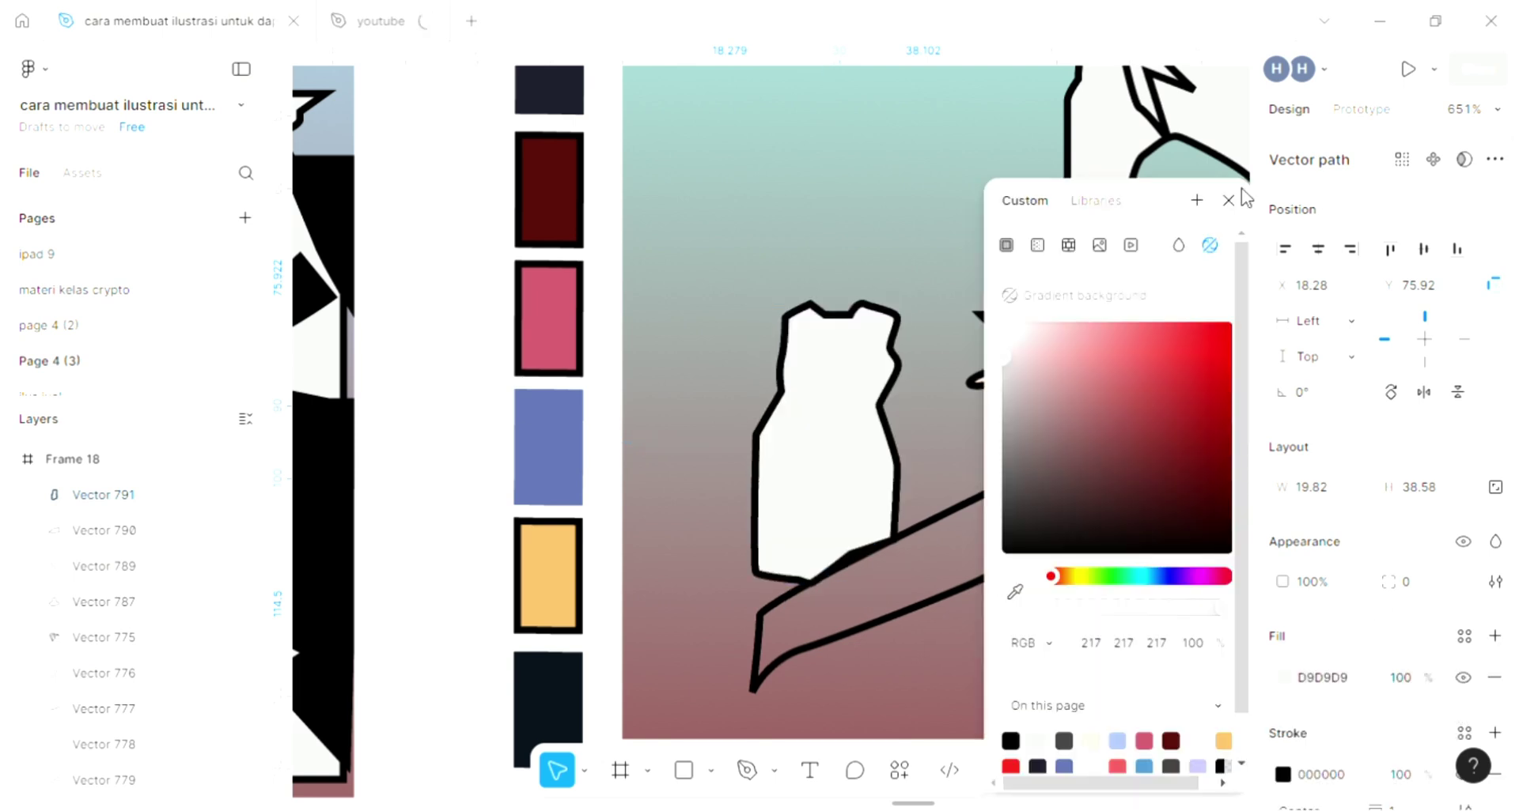
{"action": "left_click", "coordinate": [1229, 200]}
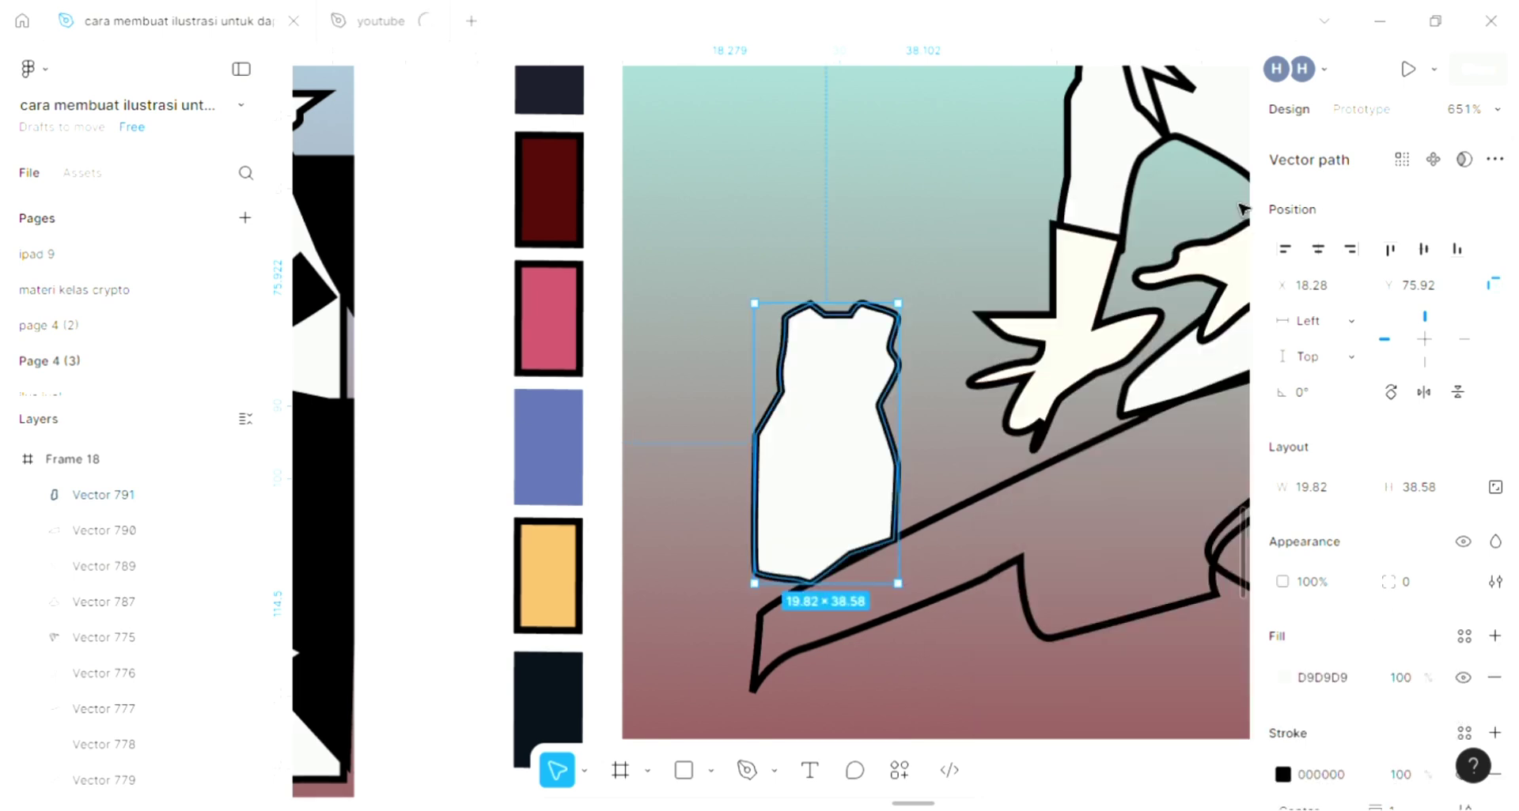
Step: Send the cat's body shape to the back, behind its face and leg lines
{"action": "key", "text": "bracketleft"}
{"action": "scroll", "coordinate": [1070, 353], "scroll_direction": "right", "scroll_amount": 6}
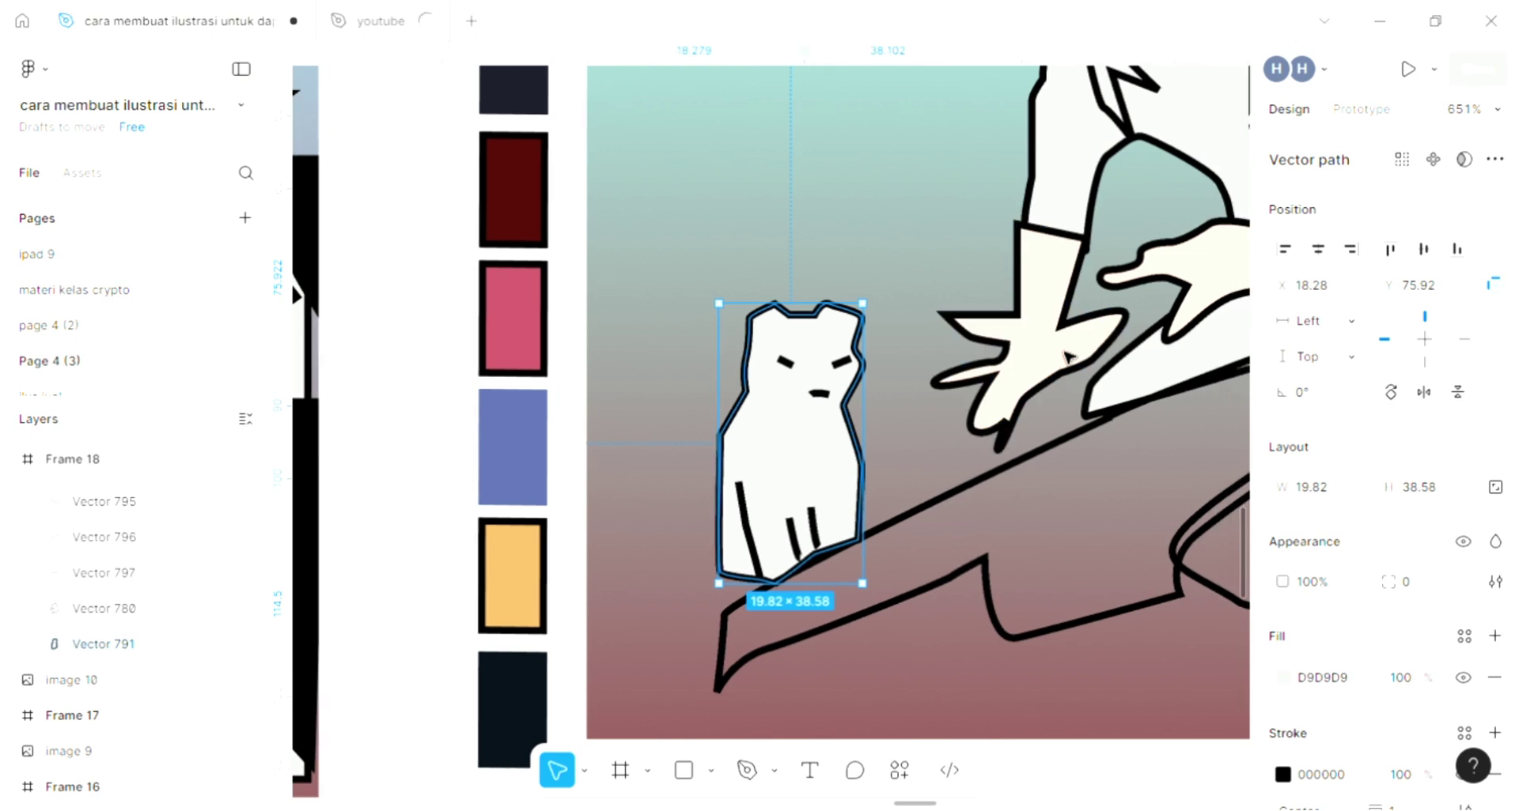
{"action": "scroll", "coordinate": [1069, 356], "scroll_direction": "right", "scroll_amount": 5}
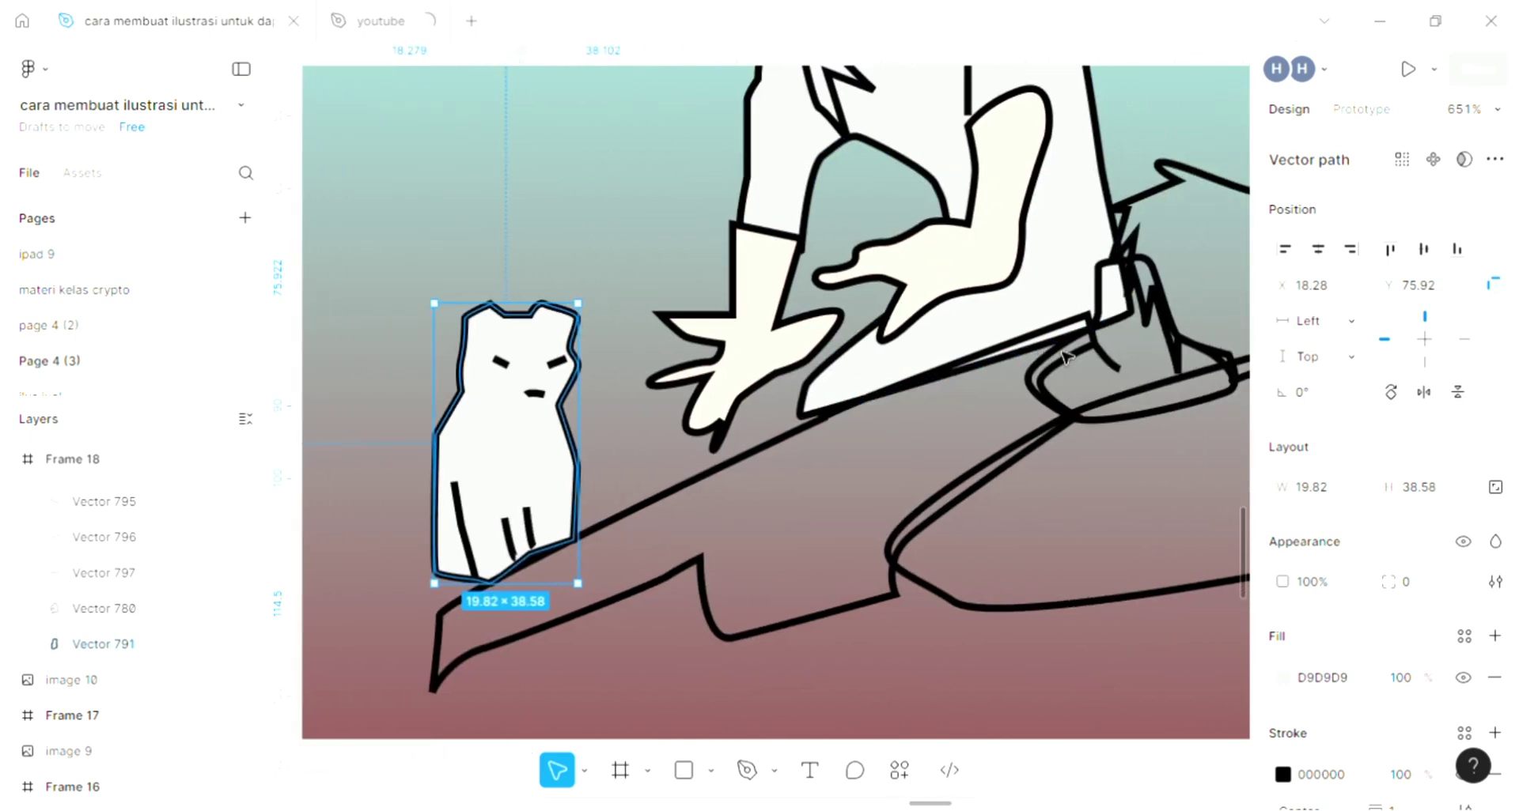
Step: Fill the long diagonal shape beneath the character's hands with dark grey 3E3D41 sampled from the palette swatch
{"action": "scroll", "coordinate": [768, 452], "scroll_direction": "down", "scroll_amount": 1}
{"action": "left_click", "coordinate": [764, 449]}
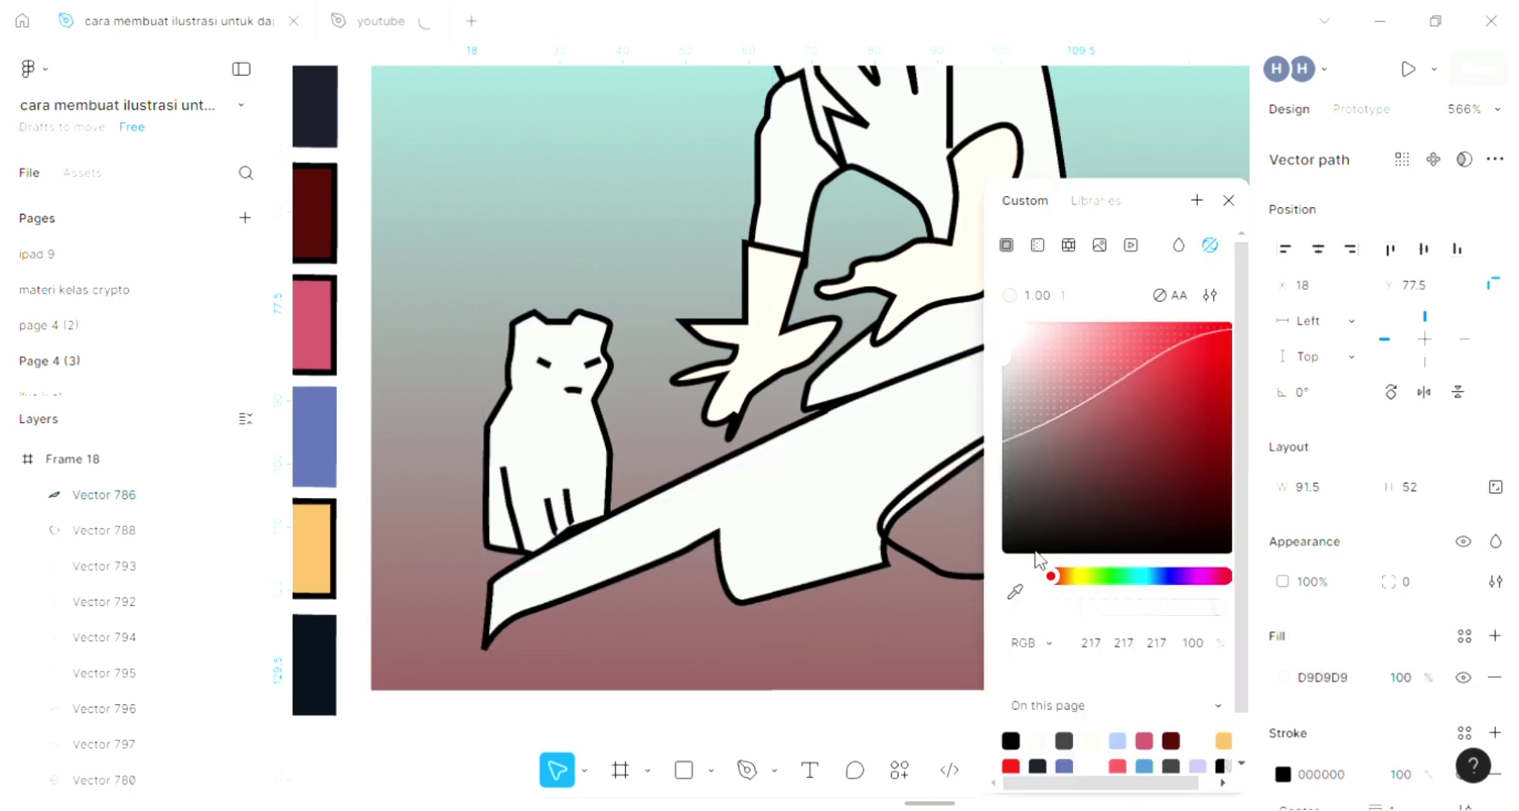
{"action": "left_click", "coordinate": [1015, 593]}
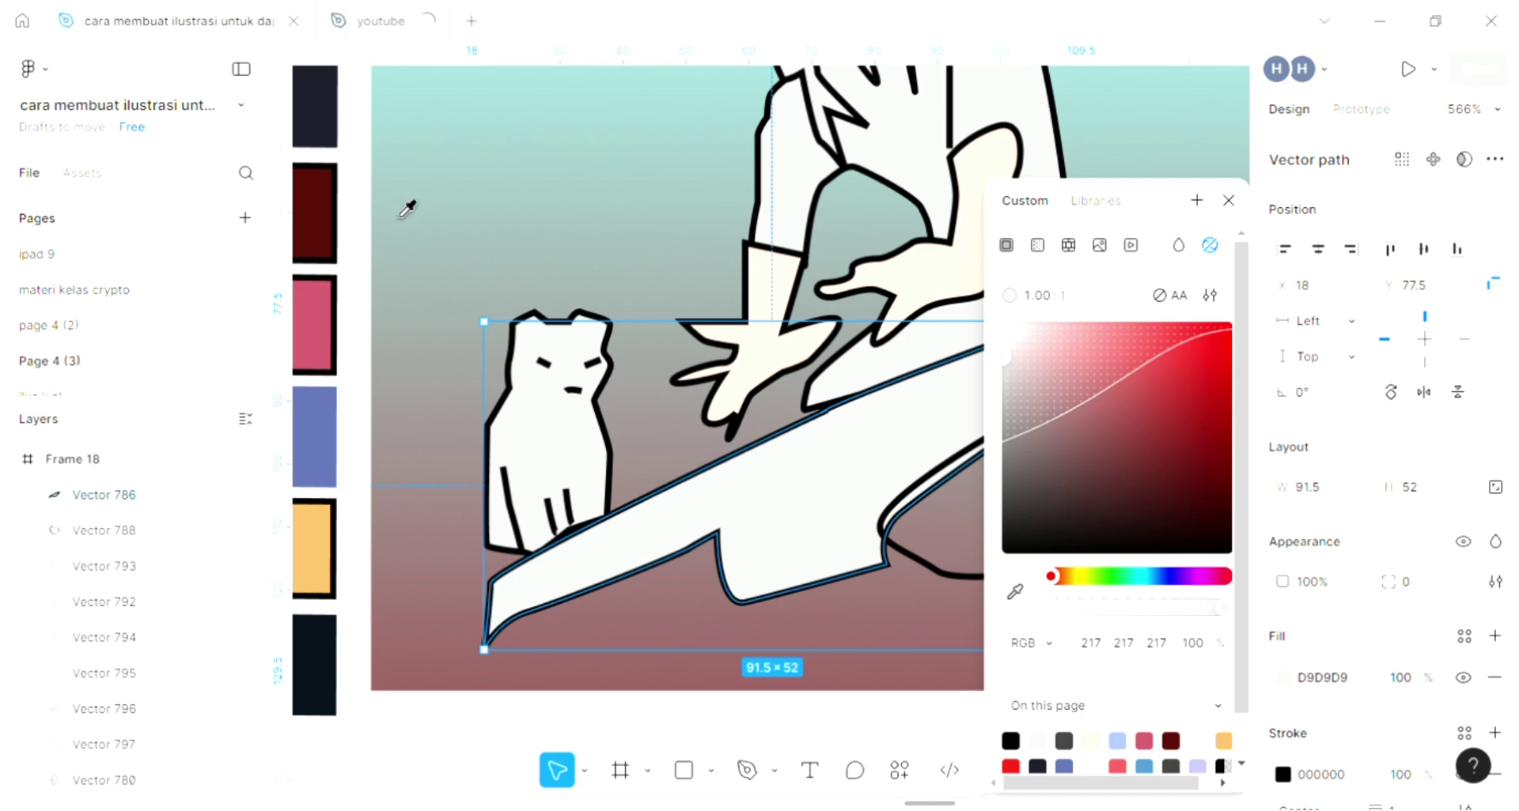
{"action": "scroll", "coordinate": [406, 203], "scroll_direction": "up", "scroll_amount": 1}
{"action": "scroll", "coordinate": [397, 176], "scroll_direction": "down", "scroll_amount": 3}
{"action": "scroll", "coordinate": [399, 181], "scroll_direction": "up", "scroll_amount": 2}
{"action": "scroll", "coordinate": [398, 181], "scroll_direction": "right", "scroll_amount": 1}
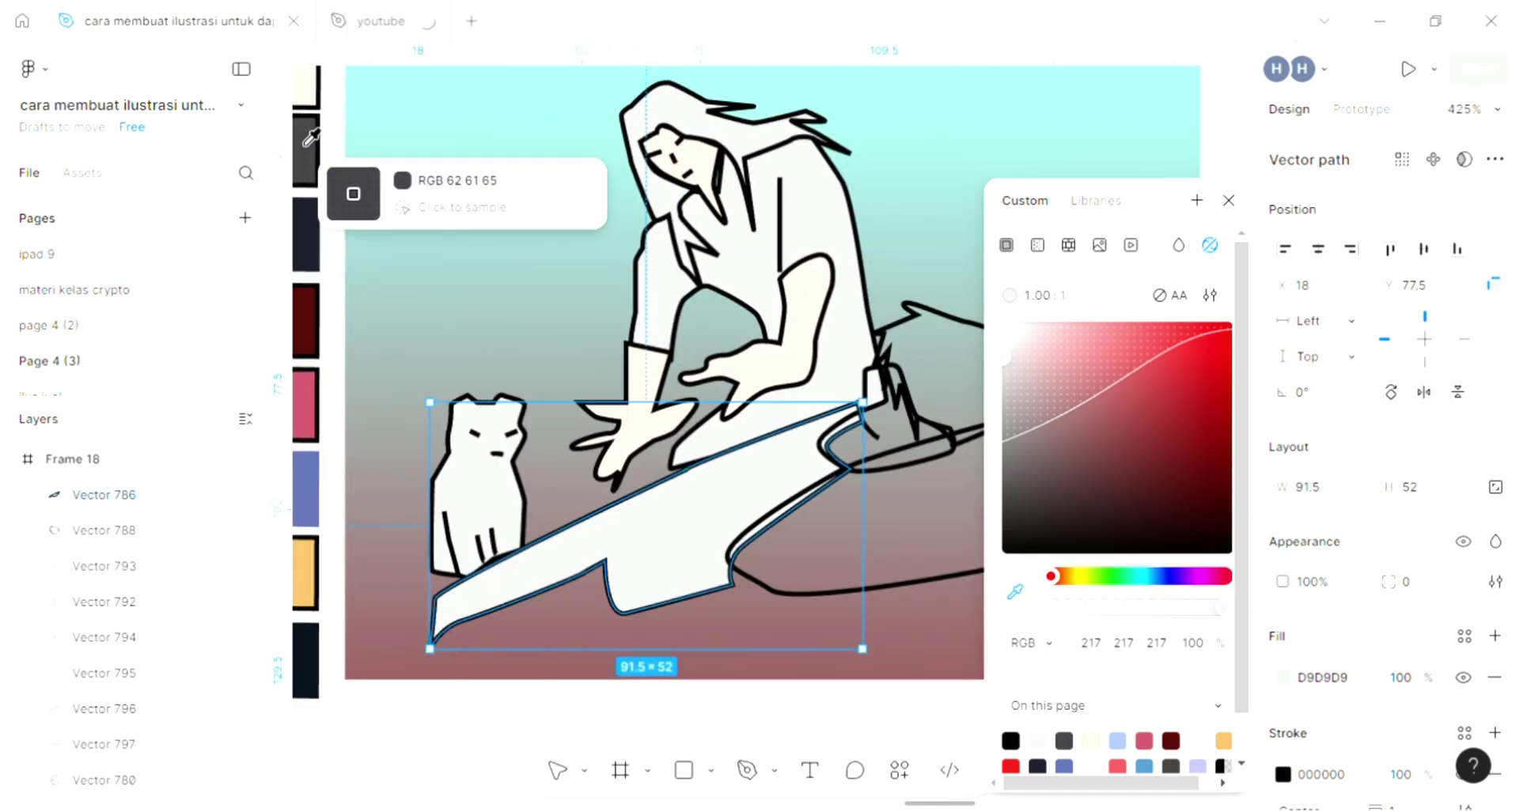
{"action": "left_click", "coordinate": [305, 146]}
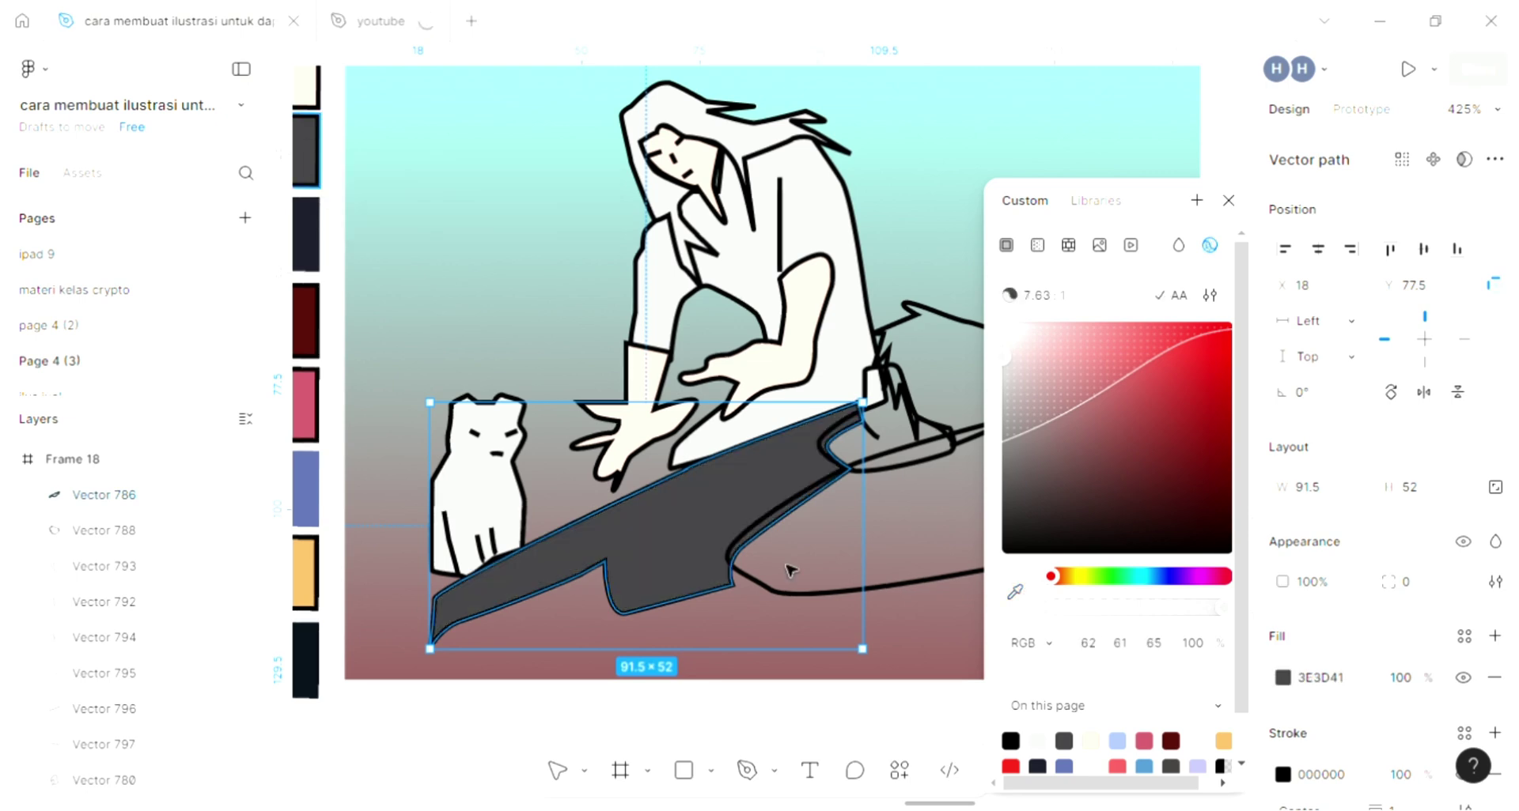
{"action": "left_click", "coordinate": [604, 338]}
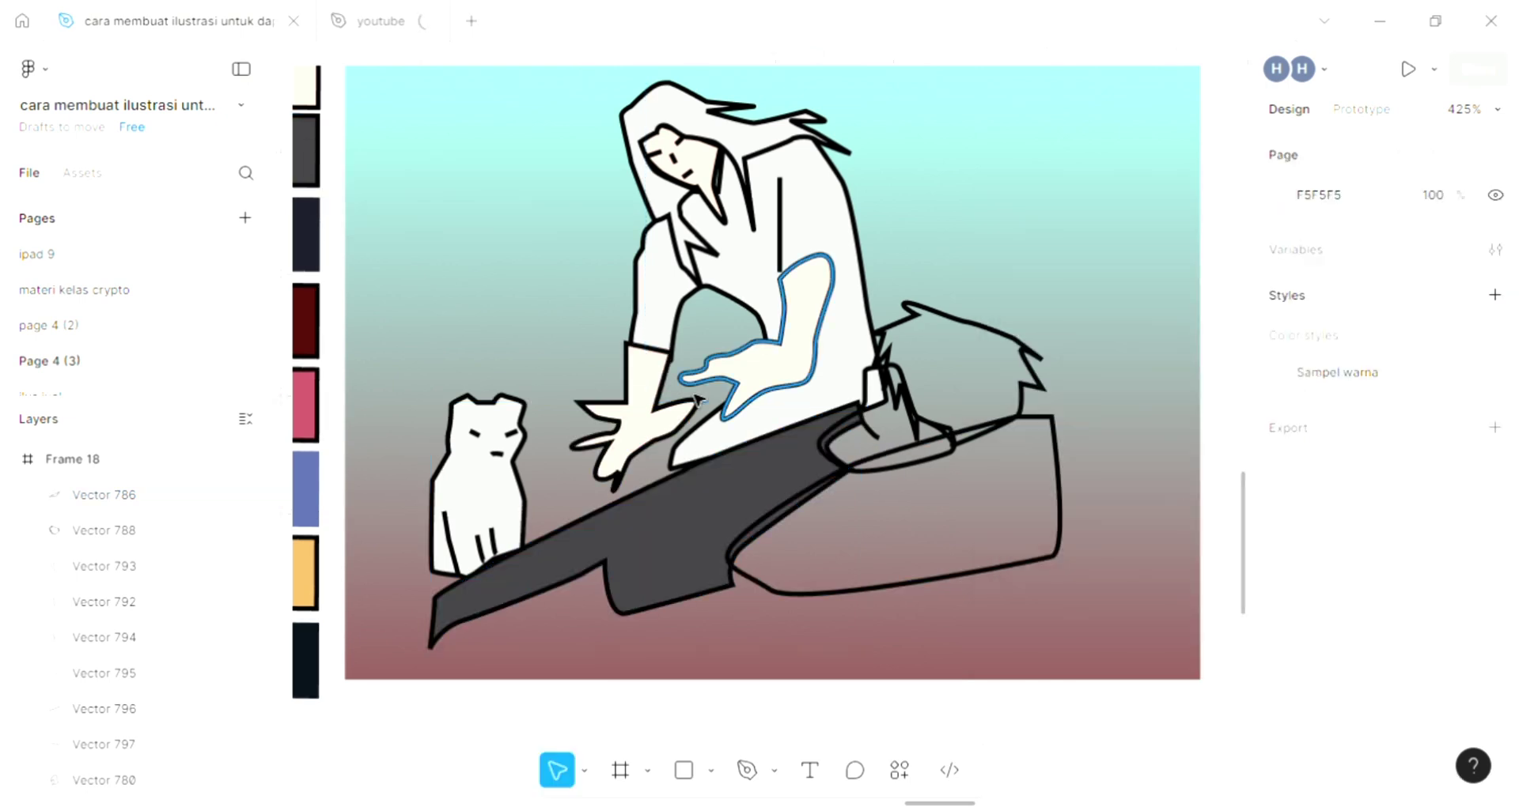
Step: Fill the large rounded shape beside the dark grey one with F5F5F5 sampled from the empty canvas
{"action": "scroll", "coordinate": [963, 511], "scroll_direction": "right", "scroll_amount": 1}
{"action": "scroll", "coordinate": [1039, 551], "scroll_direction": "down", "scroll_amount": 1}
{"action": "scroll", "coordinate": [1039, 551], "scroll_direction": "right", "scroll_amount": 2}
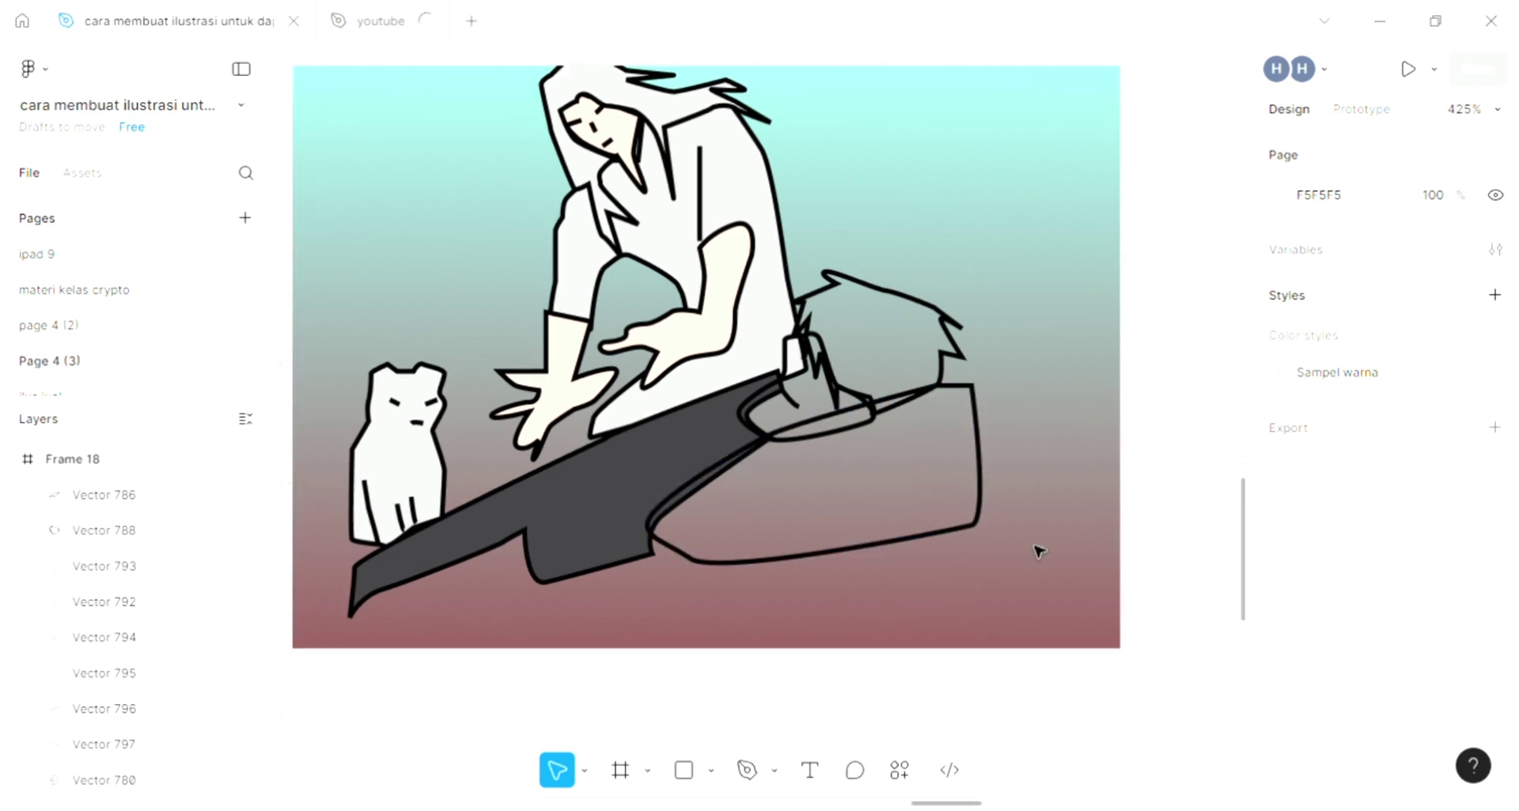
{"action": "left_click", "coordinate": [986, 496]}
{"action": "scroll", "coordinate": [986, 496], "scroll_direction": "right", "scroll_amount": 2}
{"action": "scroll", "coordinate": [986, 496], "scroll_direction": "down", "scroll_amount": 1}
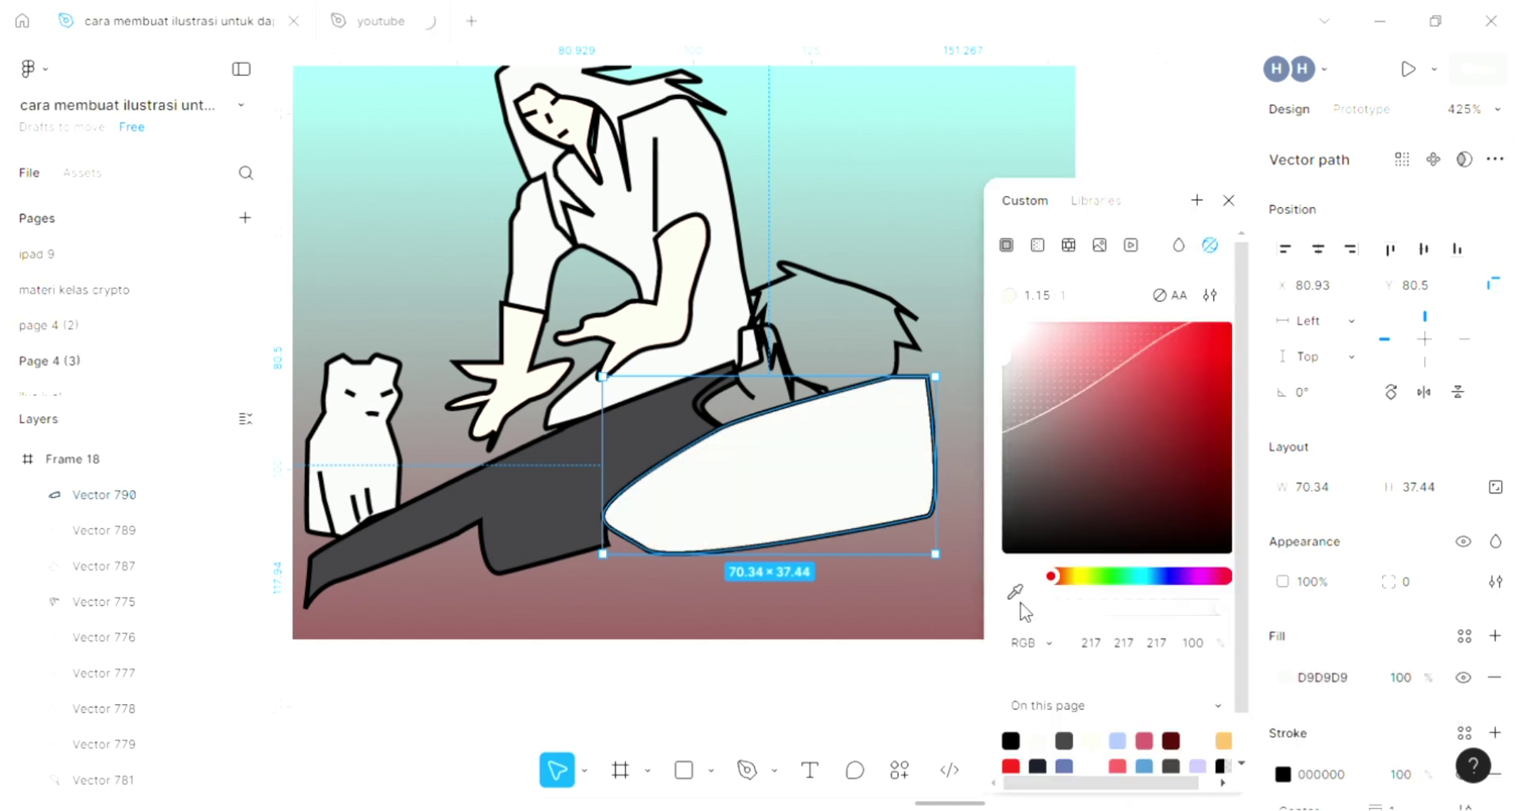
{"action": "left_click", "coordinate": [1013, 595]}
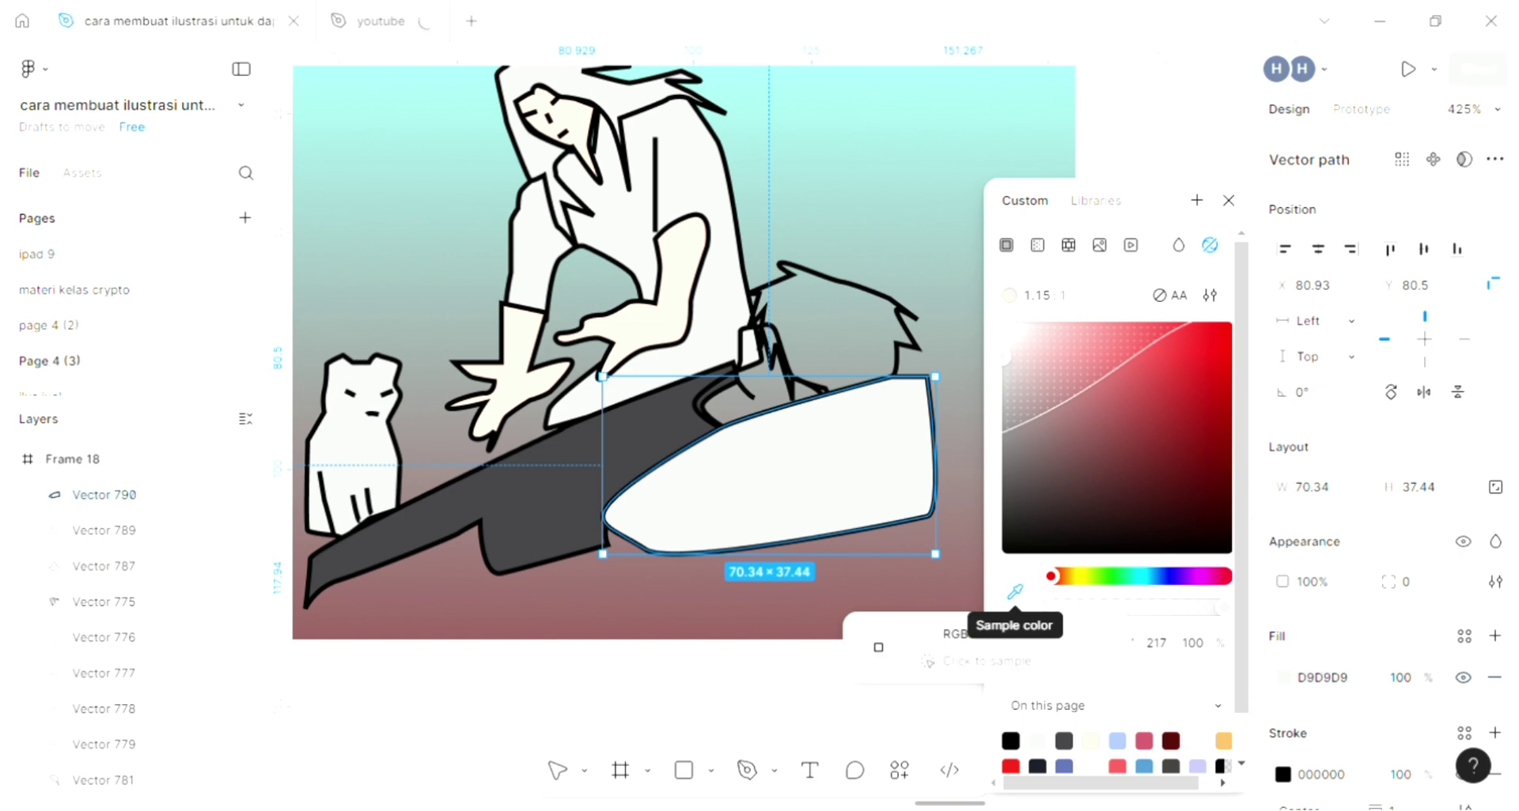
{"action": "left_click", "coordinate": [878, 661]}
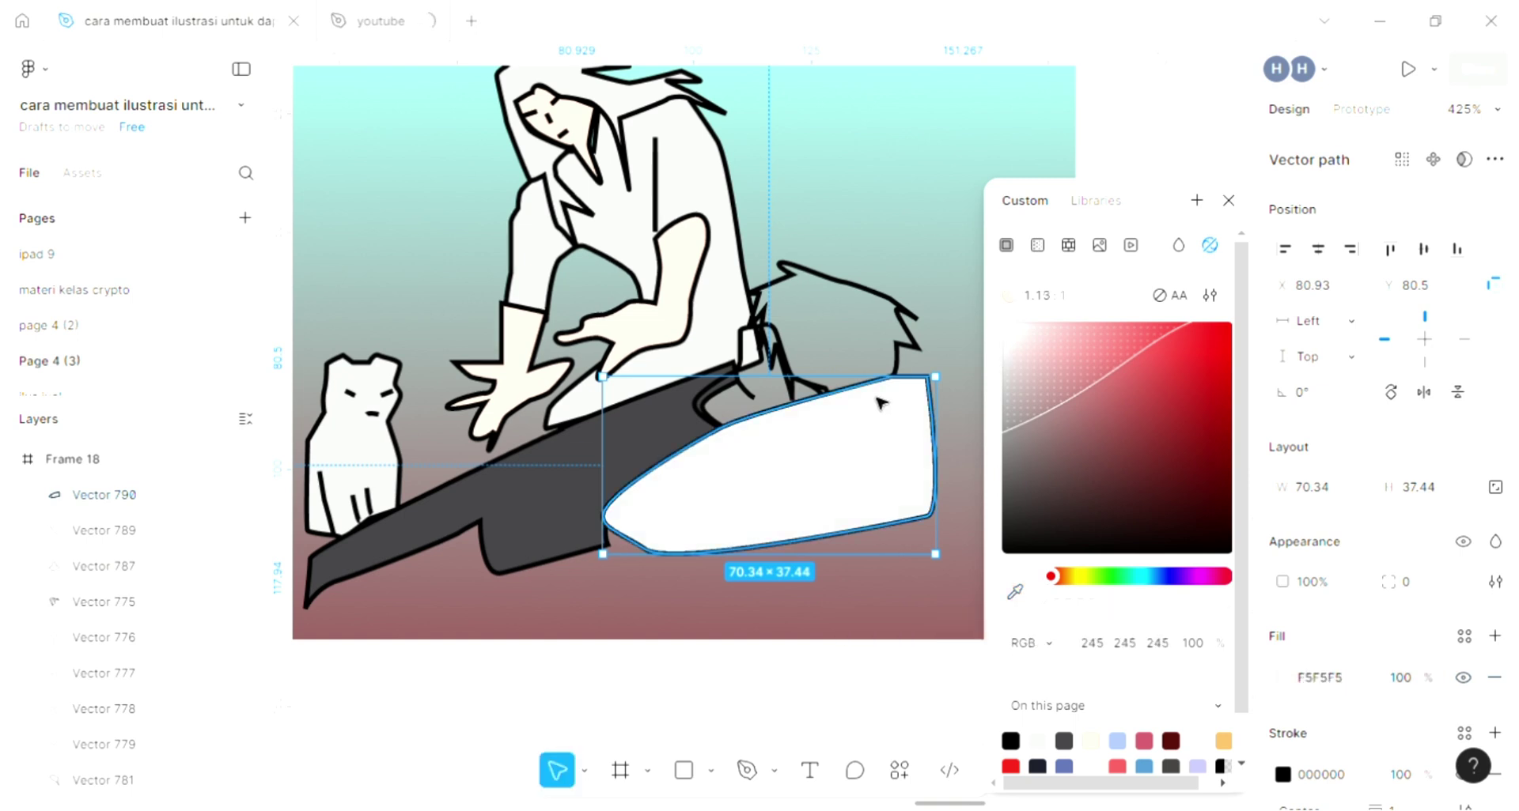
Step: Add a D9D9D9 fill to the spiky hair outline above the large rounded shape
{"action": "left_click", "coordinate": [922, 333]}
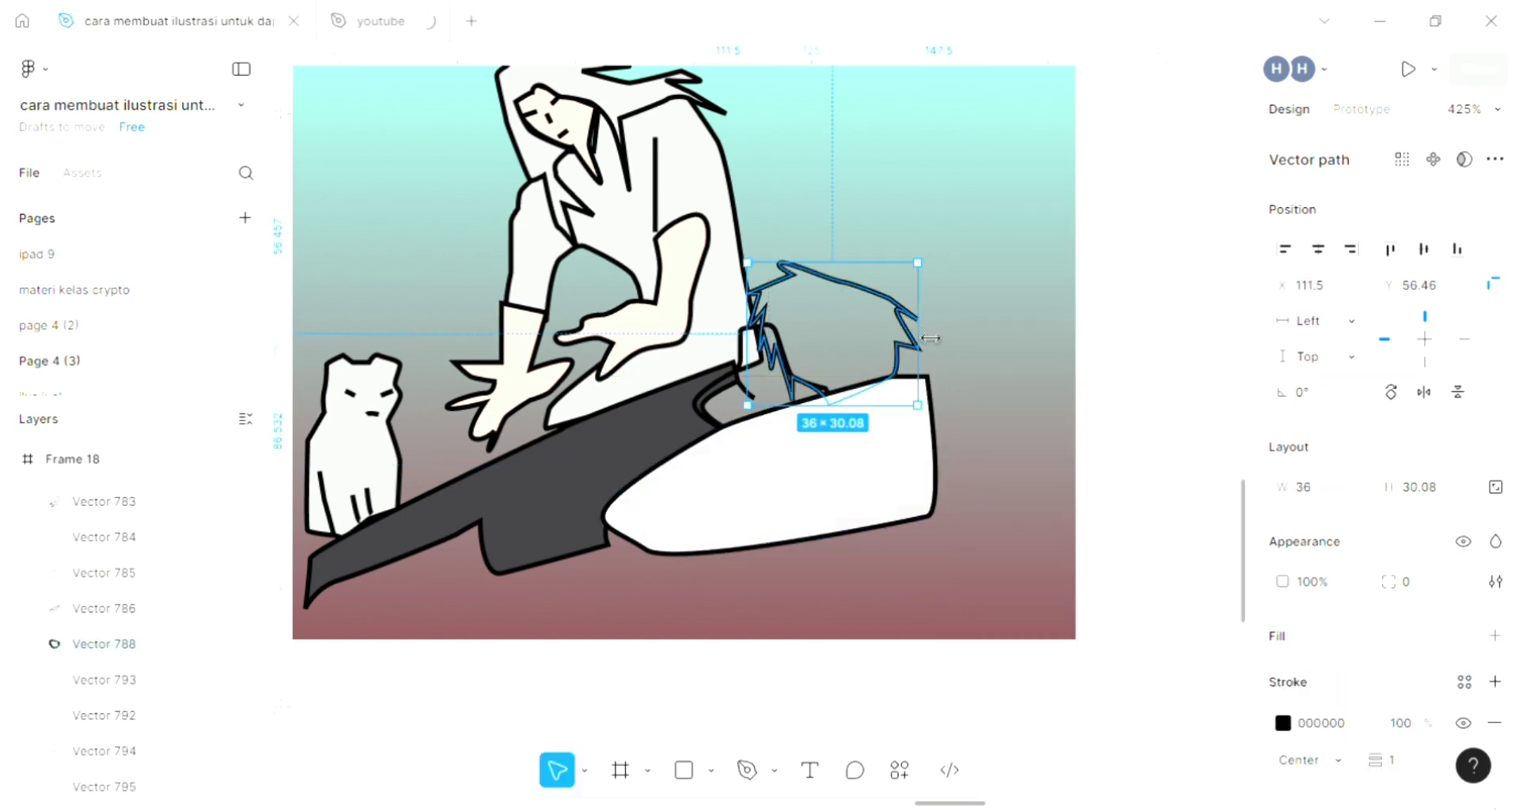
{"action": "left_click", "coordinate": [1494, 638]}
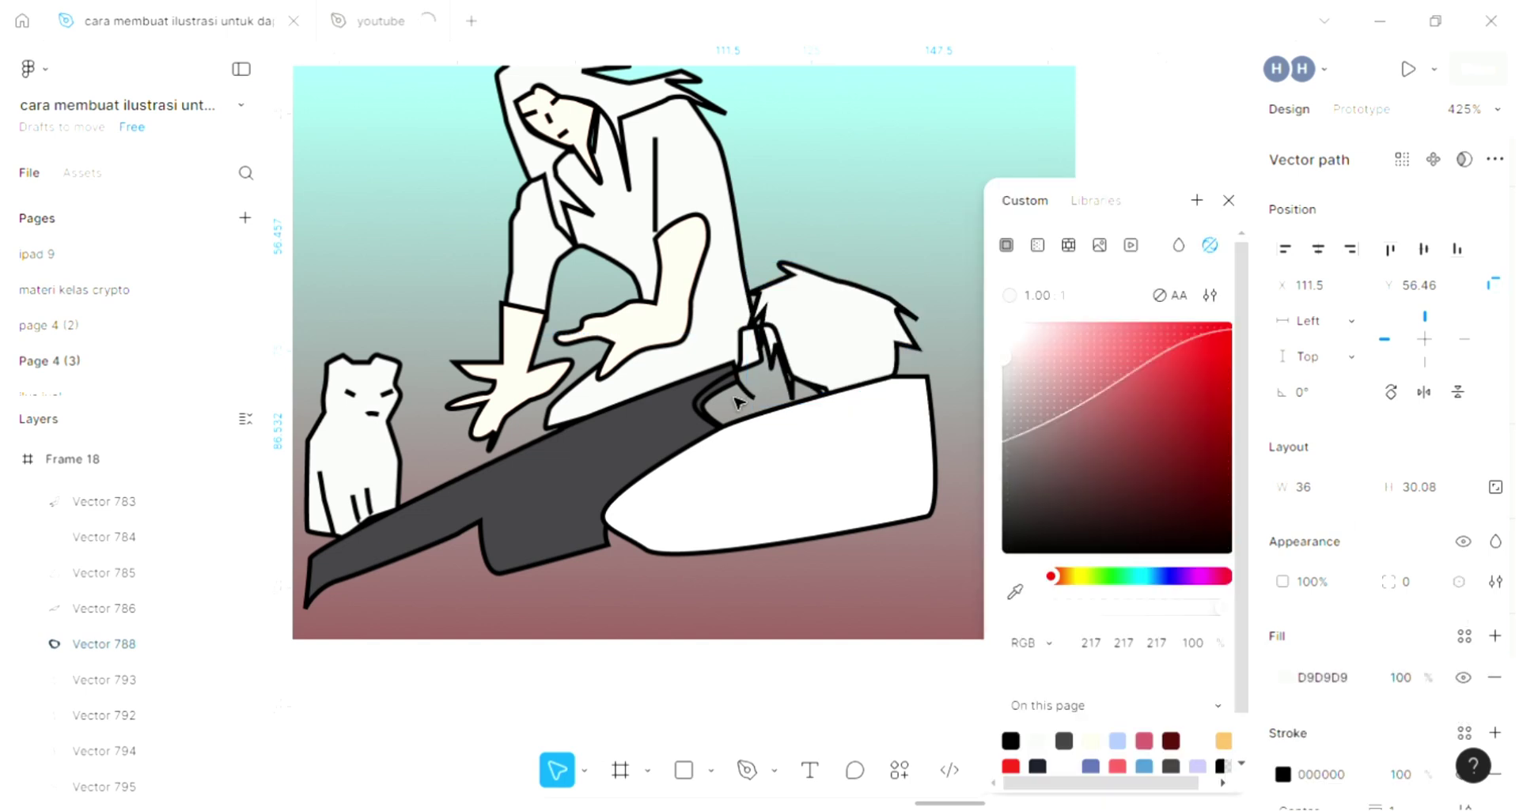
{"action": "key", "text": "ctrl+z"}
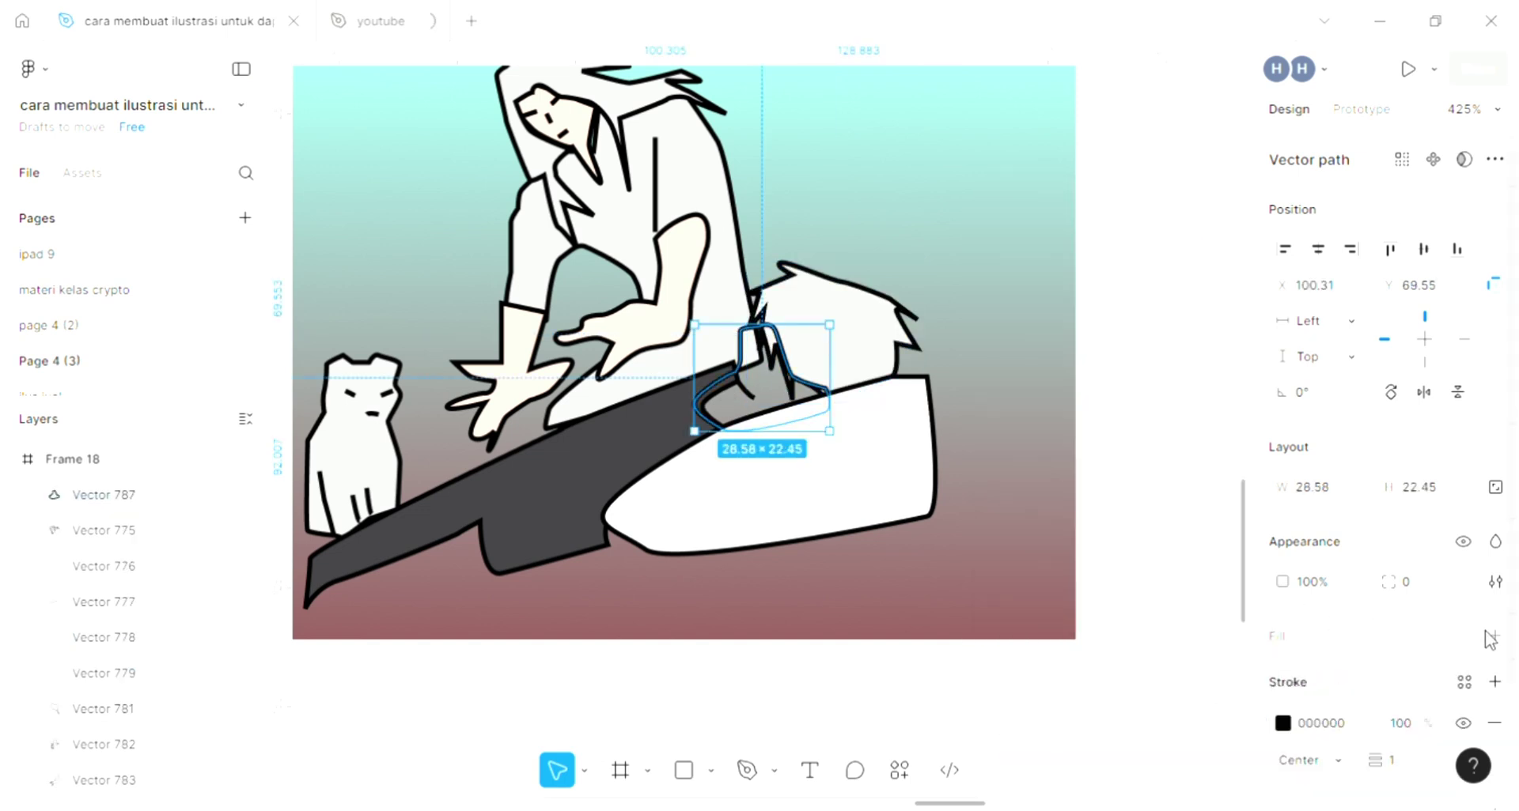
Step: Fill the small shape between the spiky hair and the dark grey shape with skin tone FFE2D3 by sampling
{"action": "scroll", "coordinate": [864, 552], "scroll_direction": "up", "scroll_amount": 1}
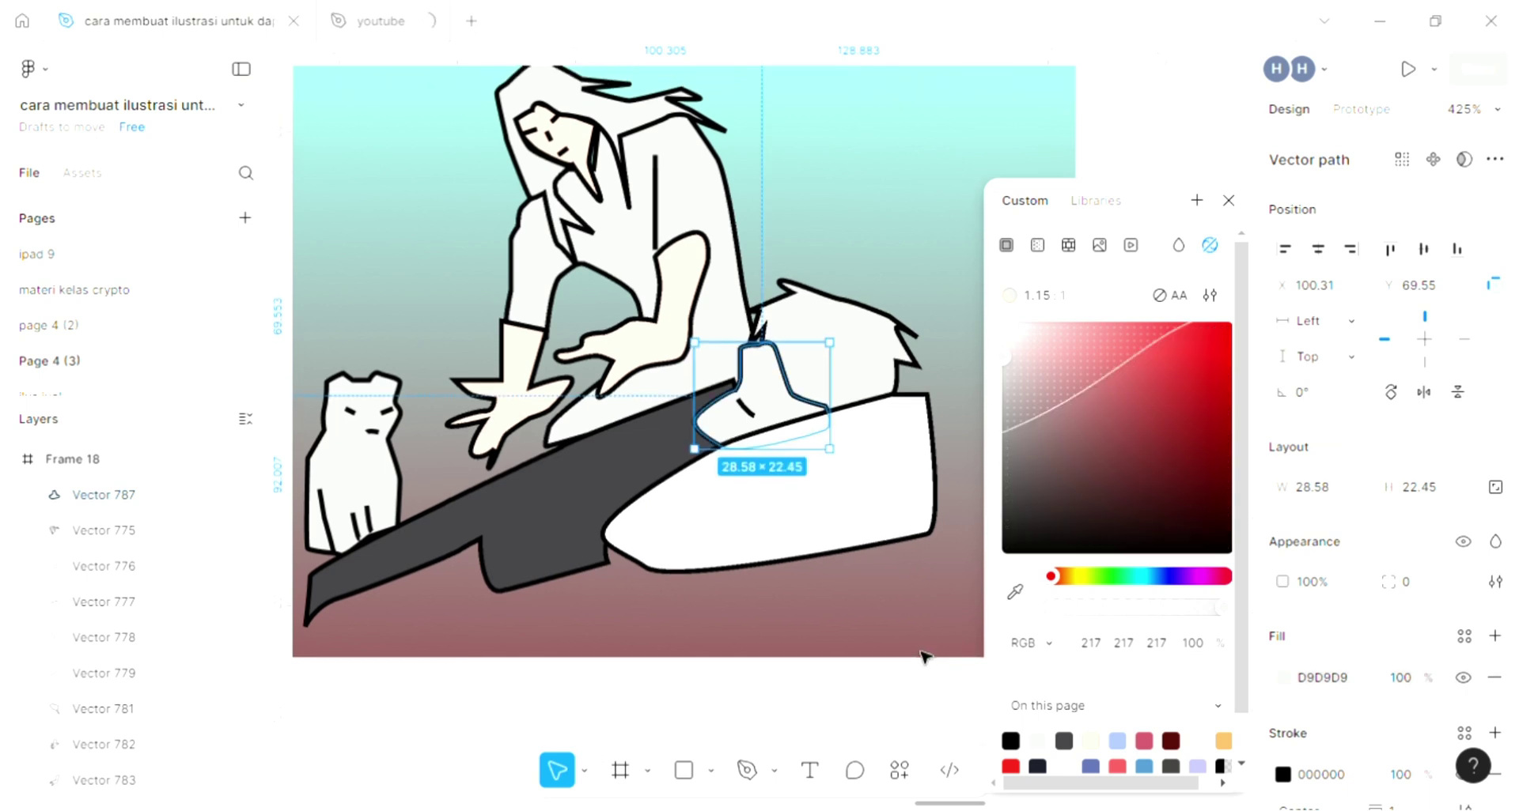
{"action": "left_click", "coordinate": [1011, 590]}
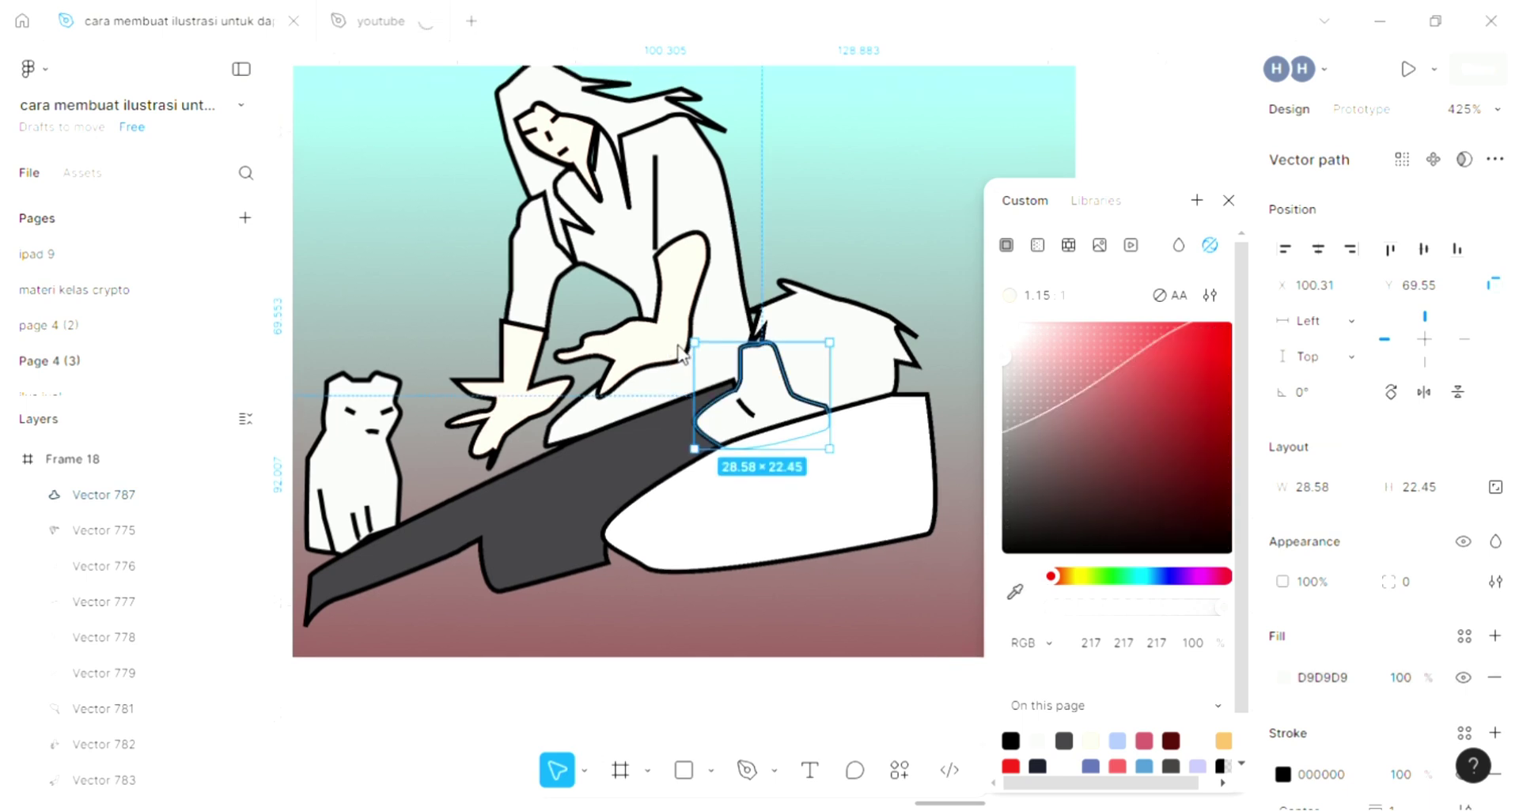
{"action": "left_click", "coordinate": [1013, 590]}
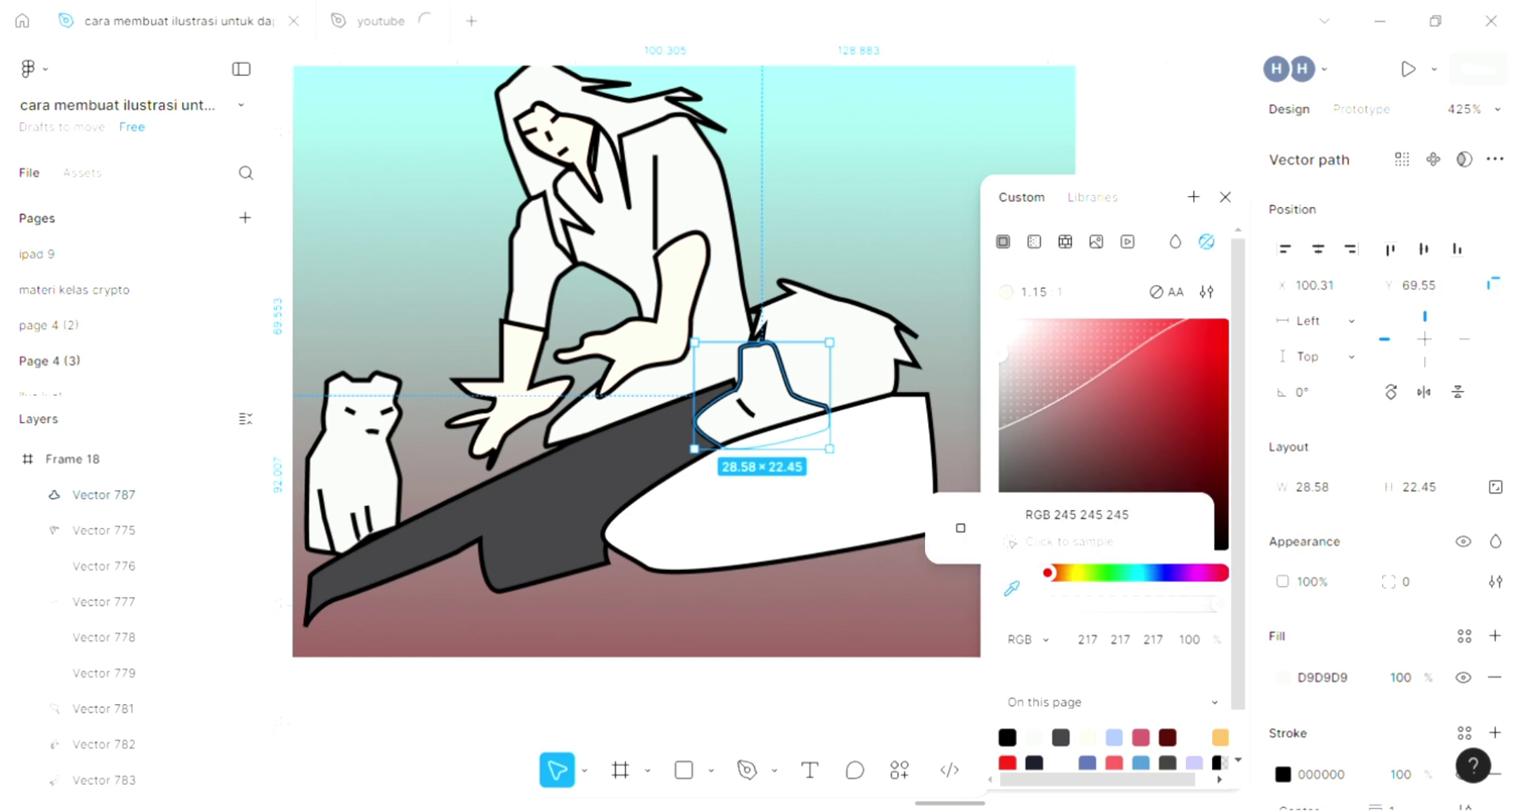
{"action": "left_click", "coordinate": [960, 529]}
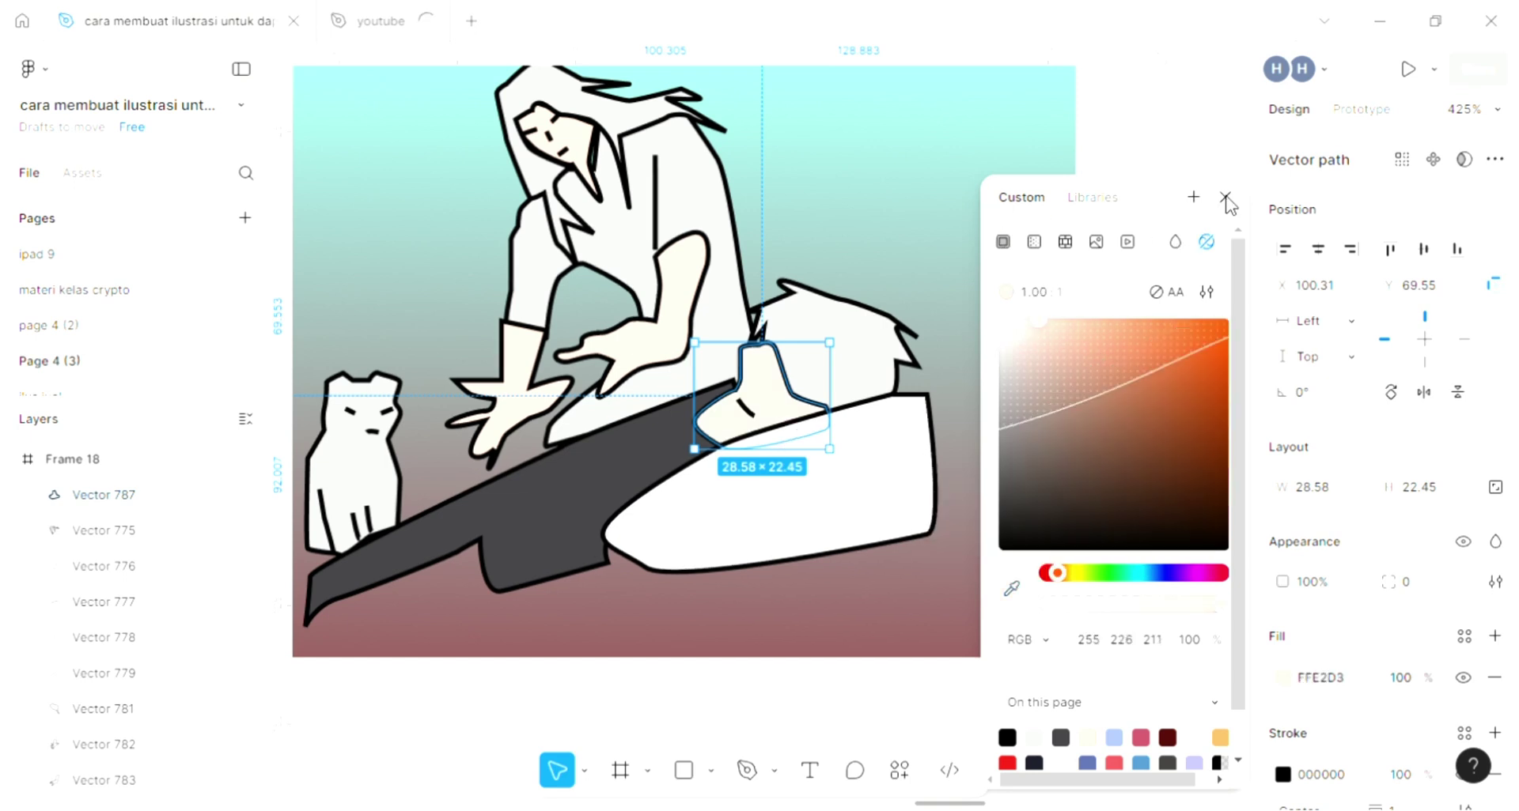
{"action": "key", "text": "Escape"}
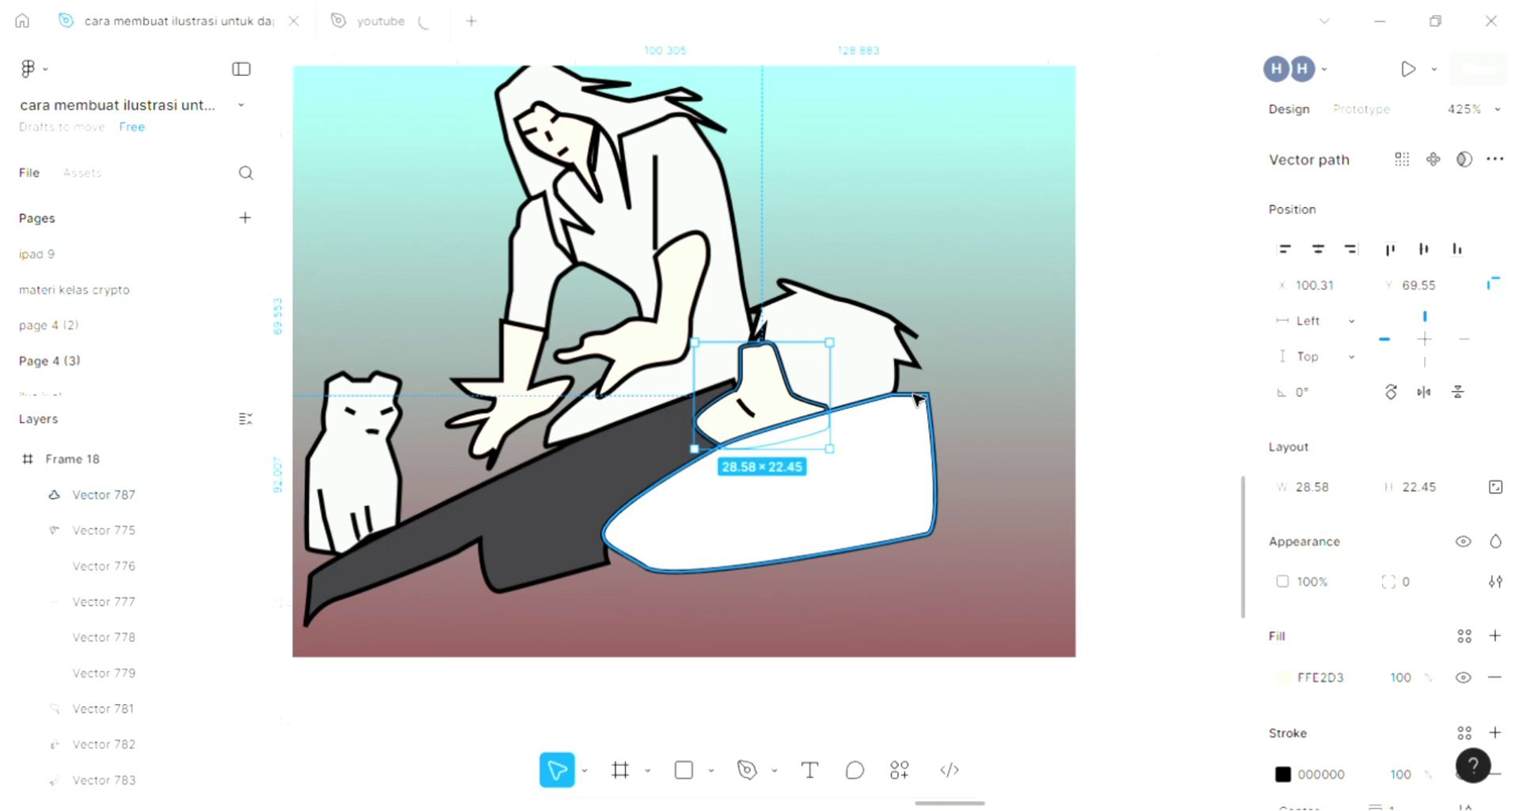
Step: Send the newly filled skin-tone shape backward to the bottom of the frame's layers, behind the spiky hair
{"action": "scroll", "coordinate": [763, 406], "scroll_direction": "up", "scroll_amount": 2}
{"action": "scroll", "coordinate": [765, 411], "scroll_direction": "left", "scroll_amount": 1}
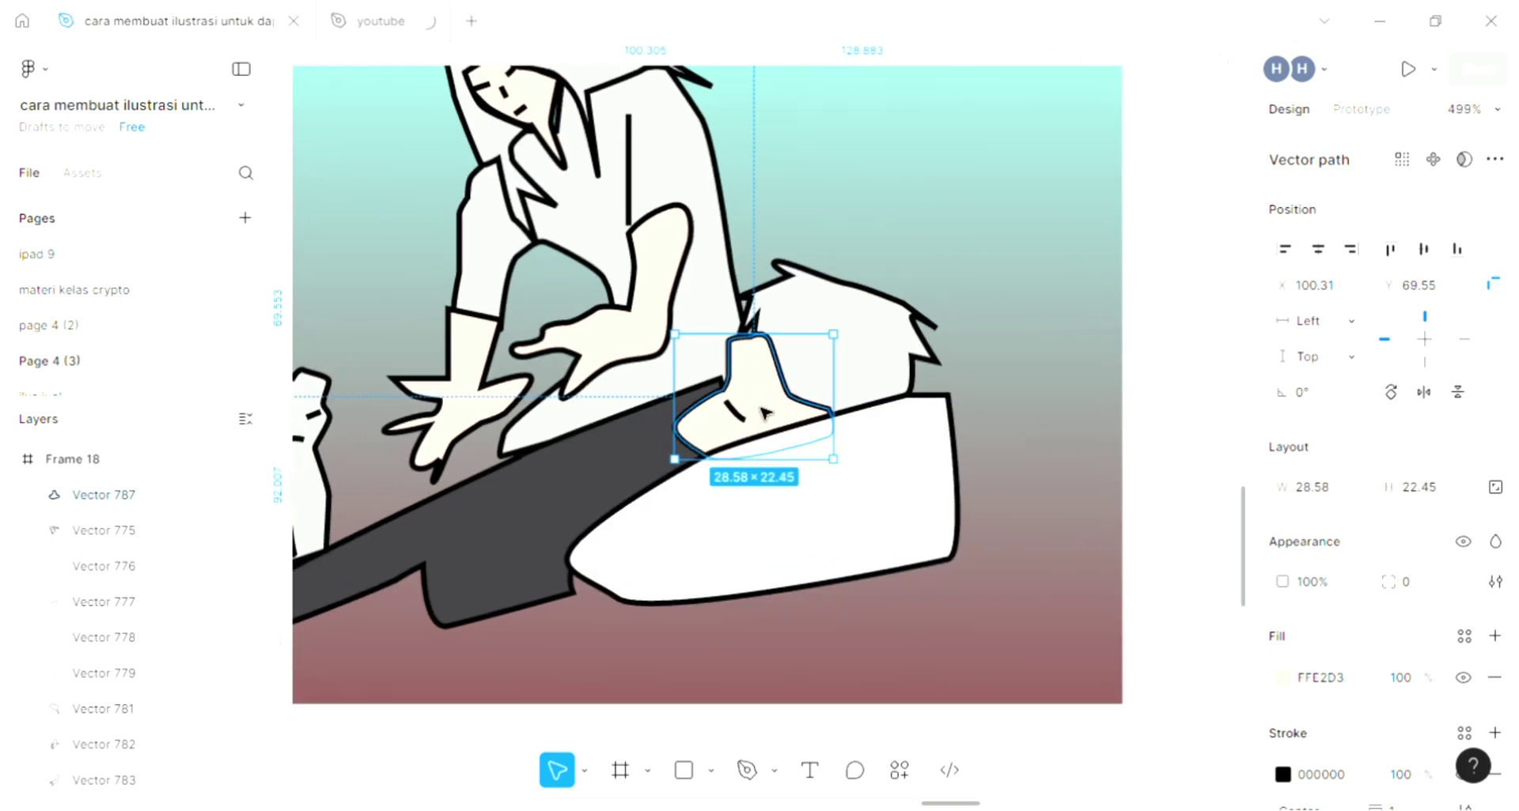
{"action": "key", "text": "ctrl+bracketleft"}
{"action": "key", "text": "ctrl+bracketleft"}
{"action": "key", "text": "ctrl+bracketleft"}
{"action": "key", "text": "ctrl+bracketleft"}
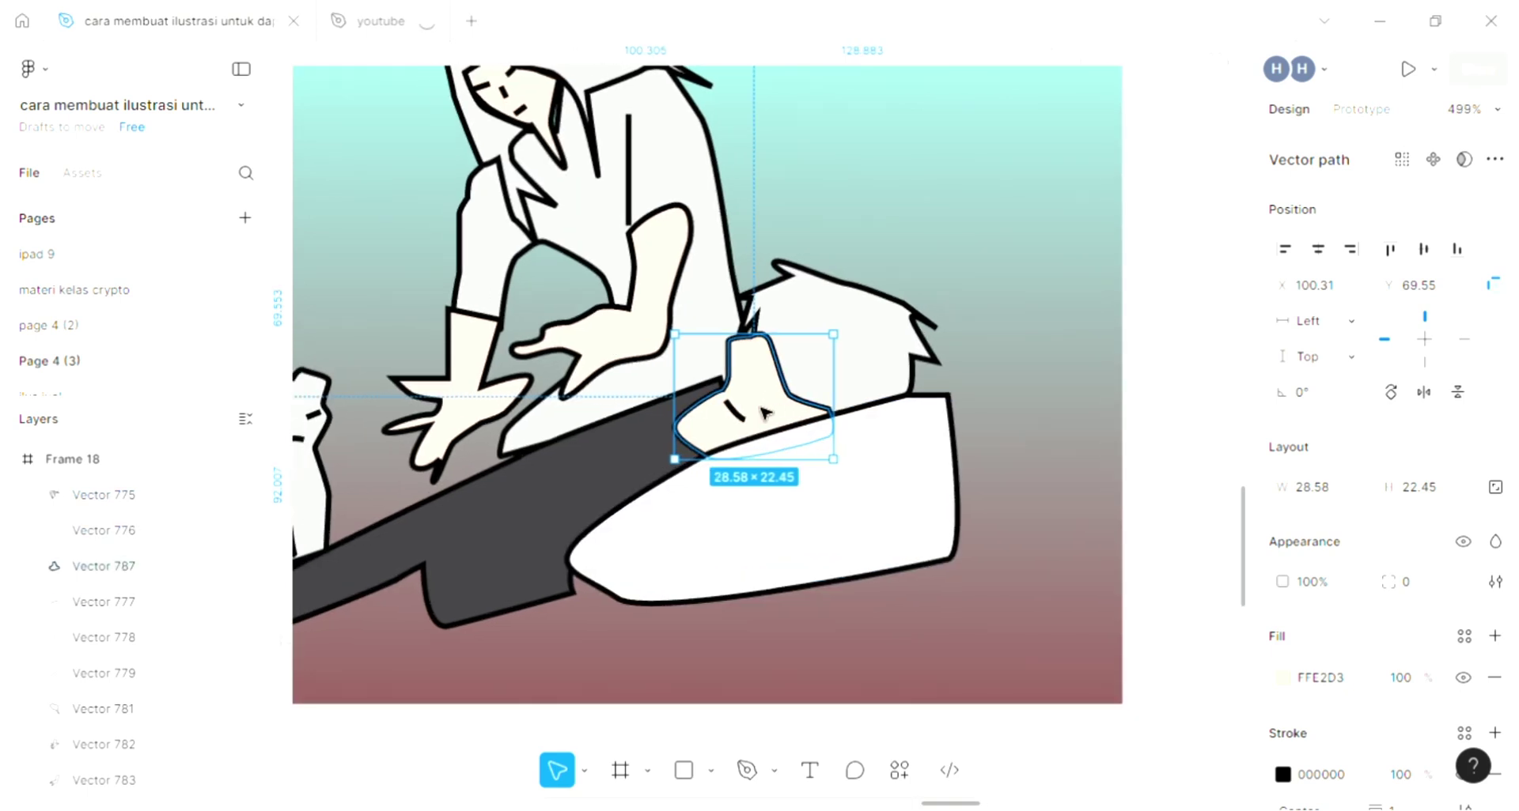
{"action": "key", "text": "ctrl+bracketleft"}
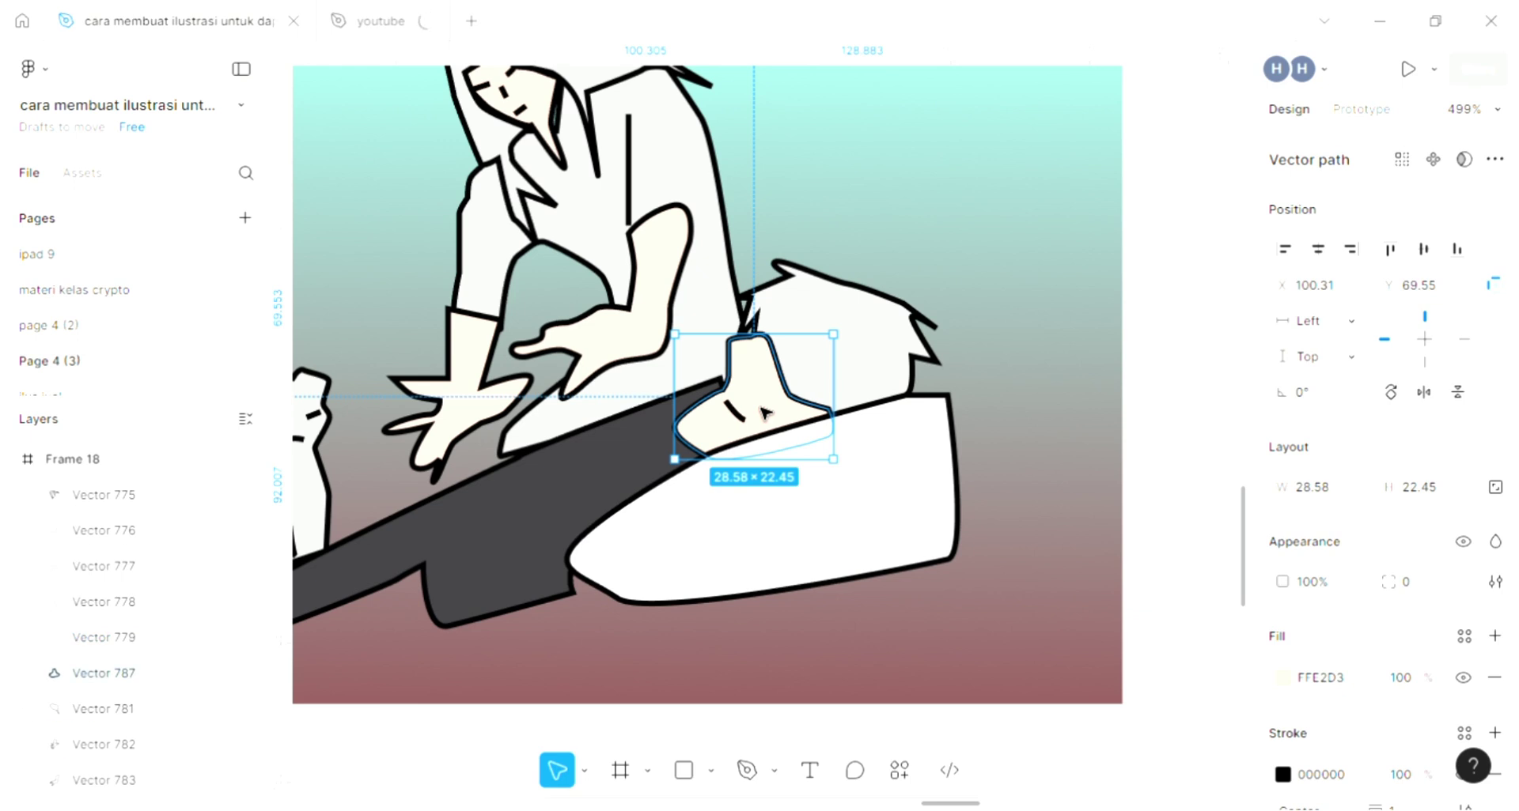
{"action": "key", "text": "ctrl+bracketleft"}
Step: Send the long-haired character's torso shape backward, behind the small skin-tone shape beside the spiky hair
{"action": "left_click", "coordinate": [712, 320]}
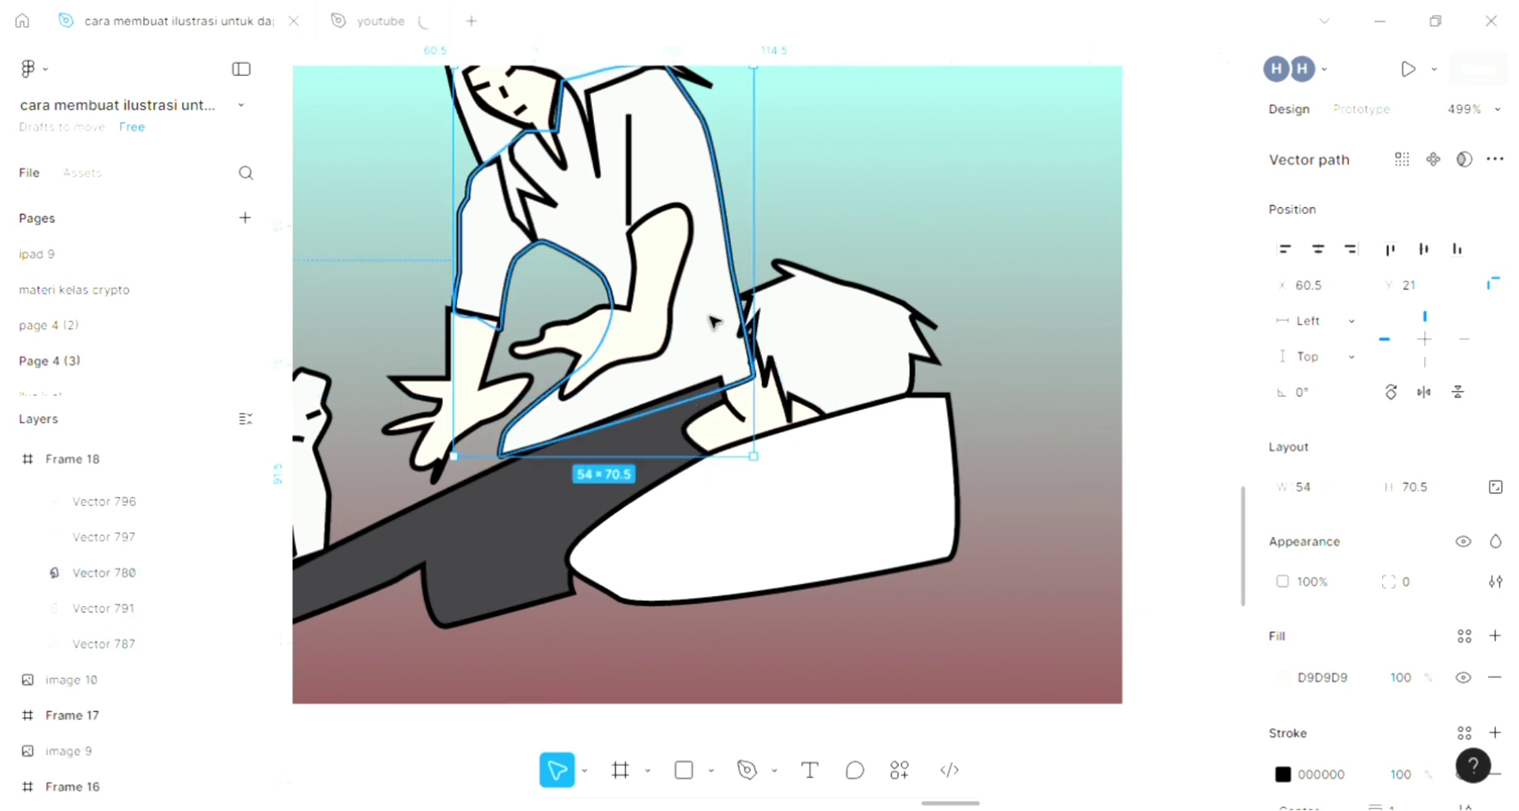
{"action": "key", "text": "ctrl+bracketleft"}
{"action": "key", "text": "ctrl+bracketleft"}
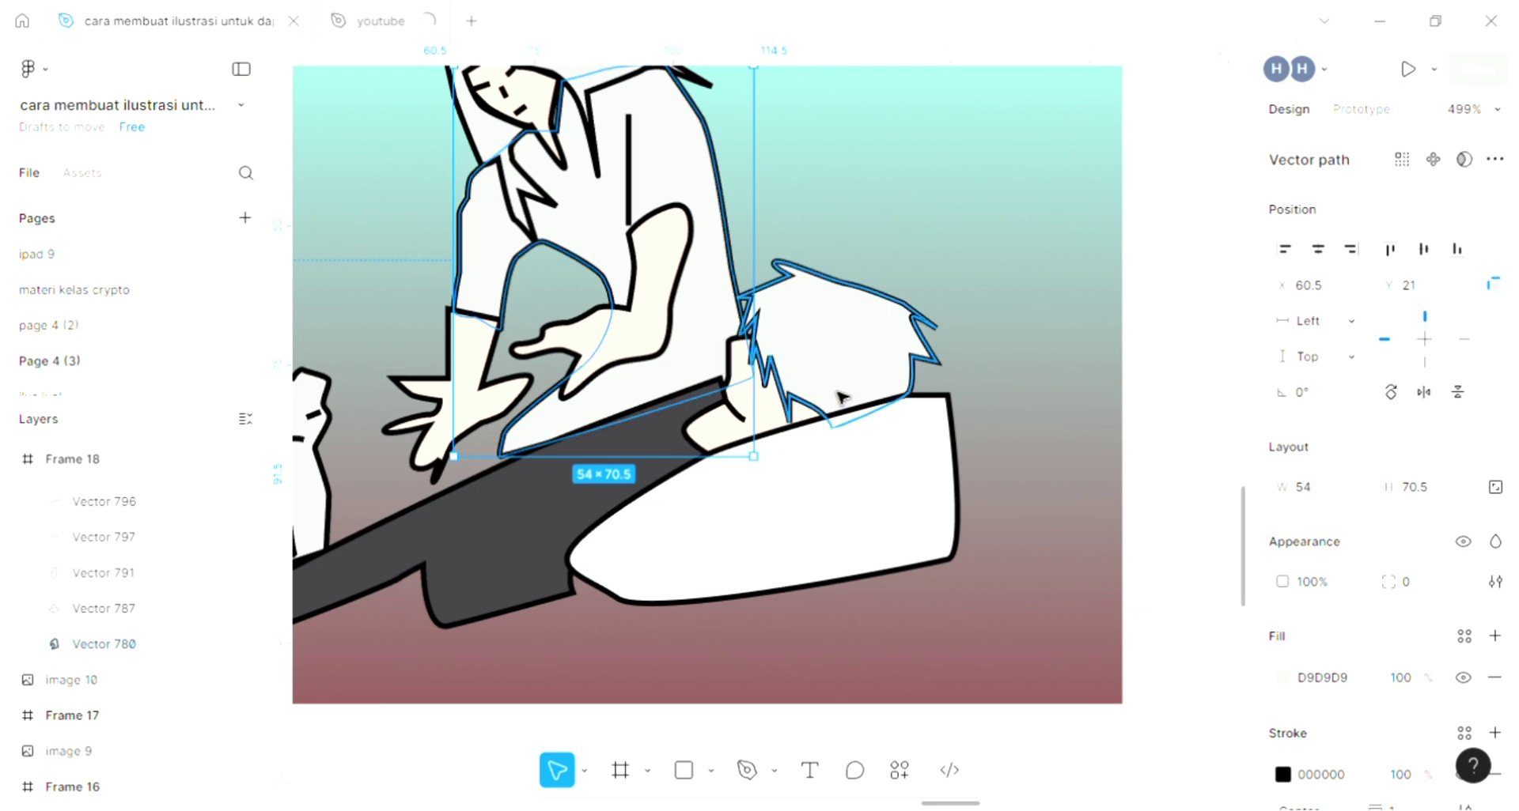
{"action": "left_click", "coordinate": [979, 415]}
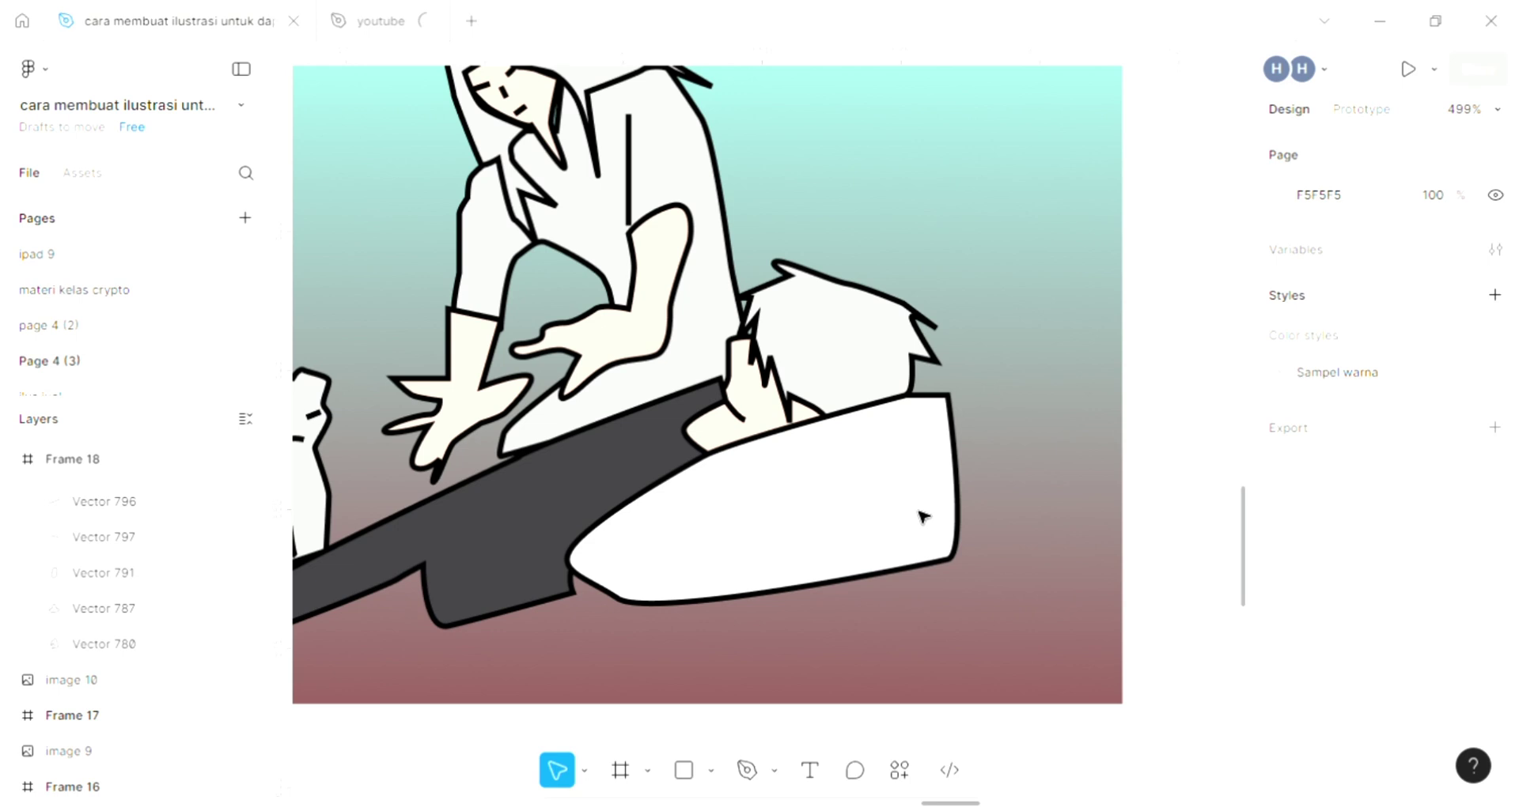
Step: Draw a jagged open line with the Pen tool inside the spiky hair as strand detail, about 17.6 by 17.5
{"action": "left_click", "coordinate": [746, 770]}
{"action": "scroll", "coordinate": [848, 322], "scroll_direction": "up", "scroll_amount": 1}
{"action": "scroll", "coordinate": [848, 322], "scroll_direction": "up", "scroll_amount": 1}
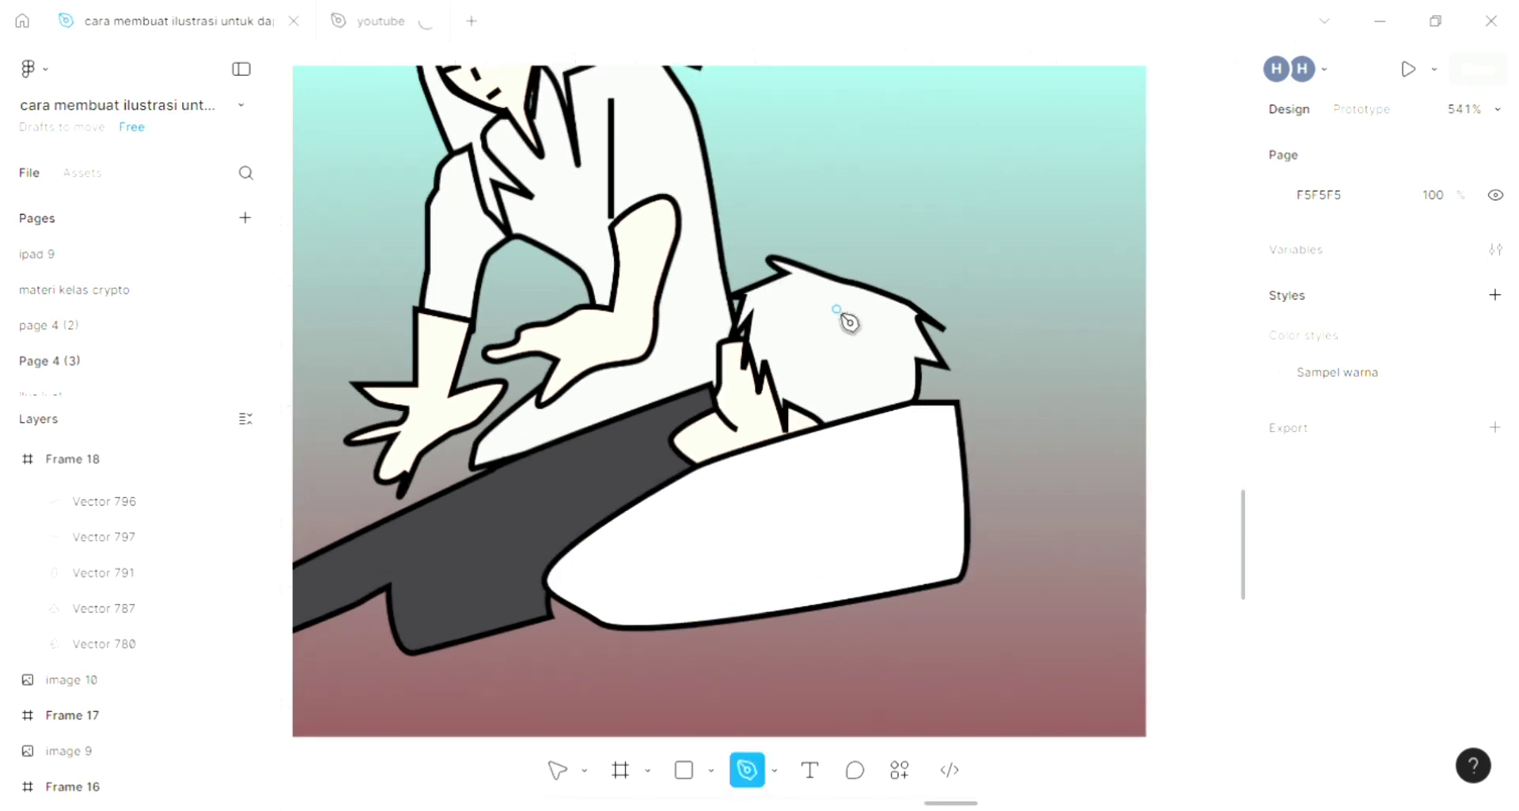
{"action": "scroll", "coordinate": [848, 322], "scroll_direction": "up", "scroll_amount": 1}
{"action": "scroll", "coordinate": [848, 322], "scroll_direction": "up", "scroll_amount": 3}
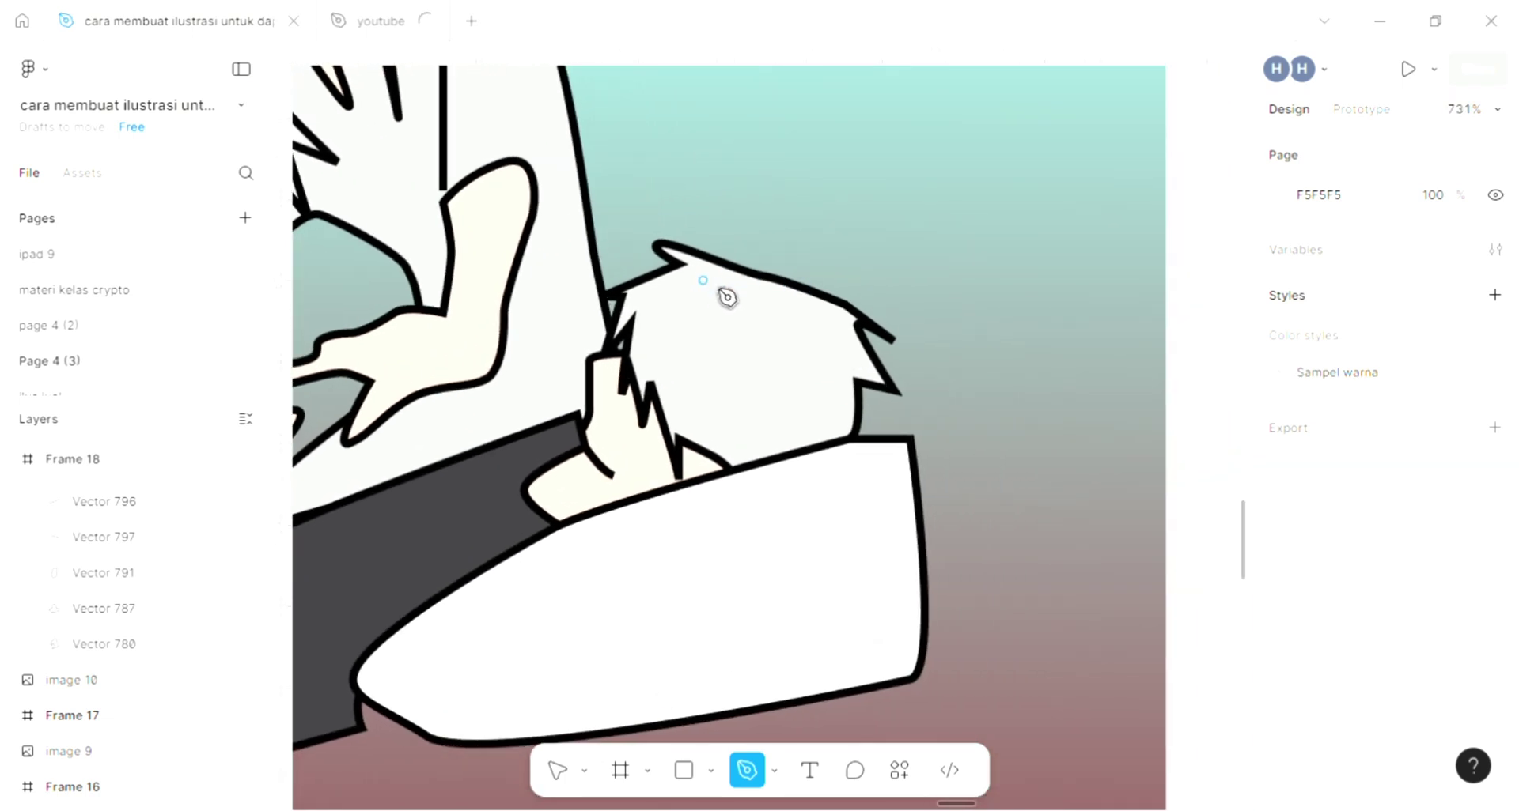
{"action": "left_click", "coordinate": [673, 294]}
{"action": "left_click", "coordinate": [704, 314]}
{"action": "left_click_drag", "start_coordinate": [666, 350], "coordinate": [664, 370]}
{"action": "left_click_drag", "start_coordinate": [671, 407], "coordinate": [674, 415]}
{"action": "left_click", "coordinate": [727, 338]}
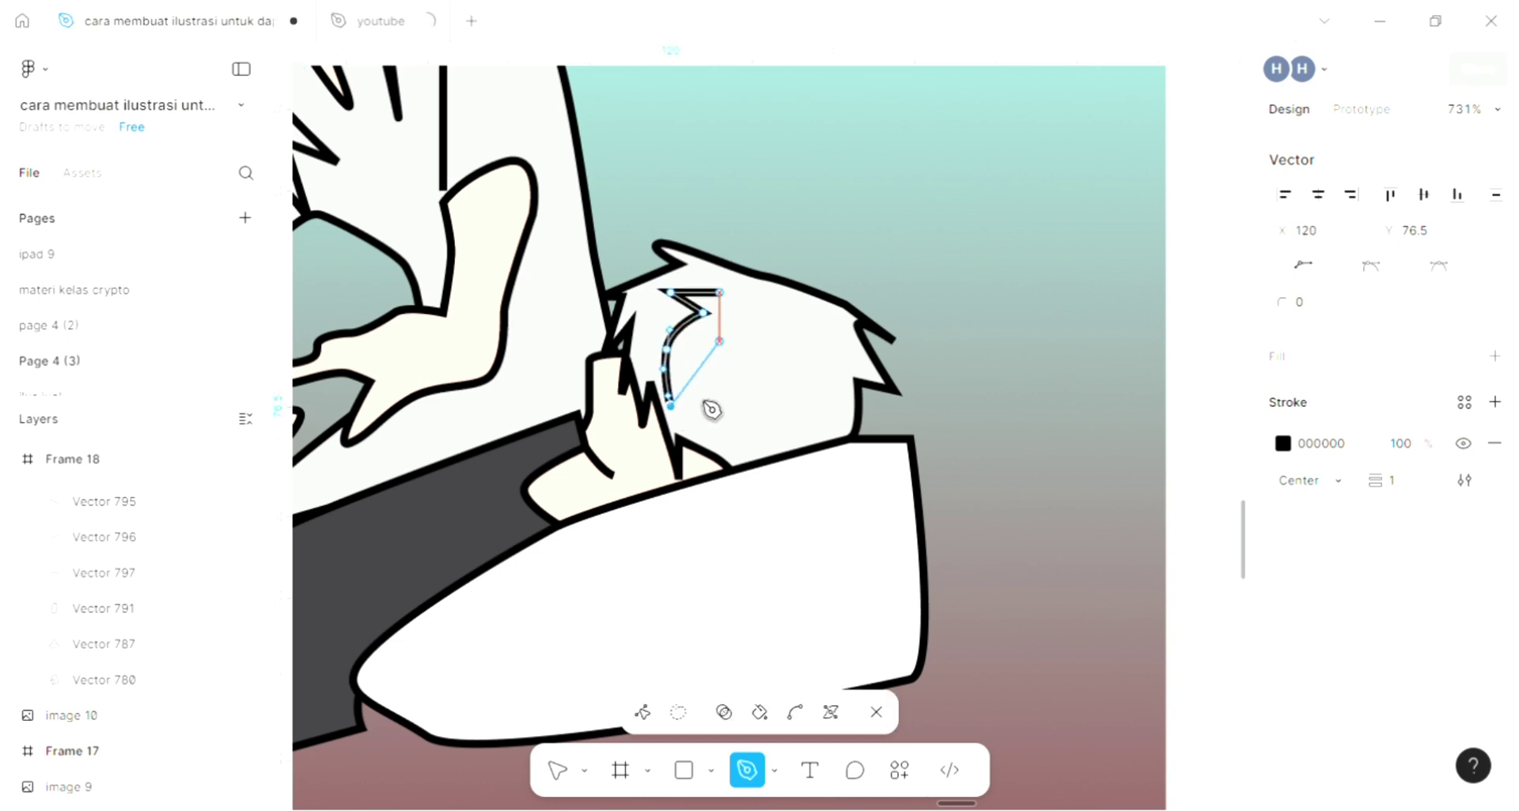
{"action": "left_click", "coordinate": [719, 435]}
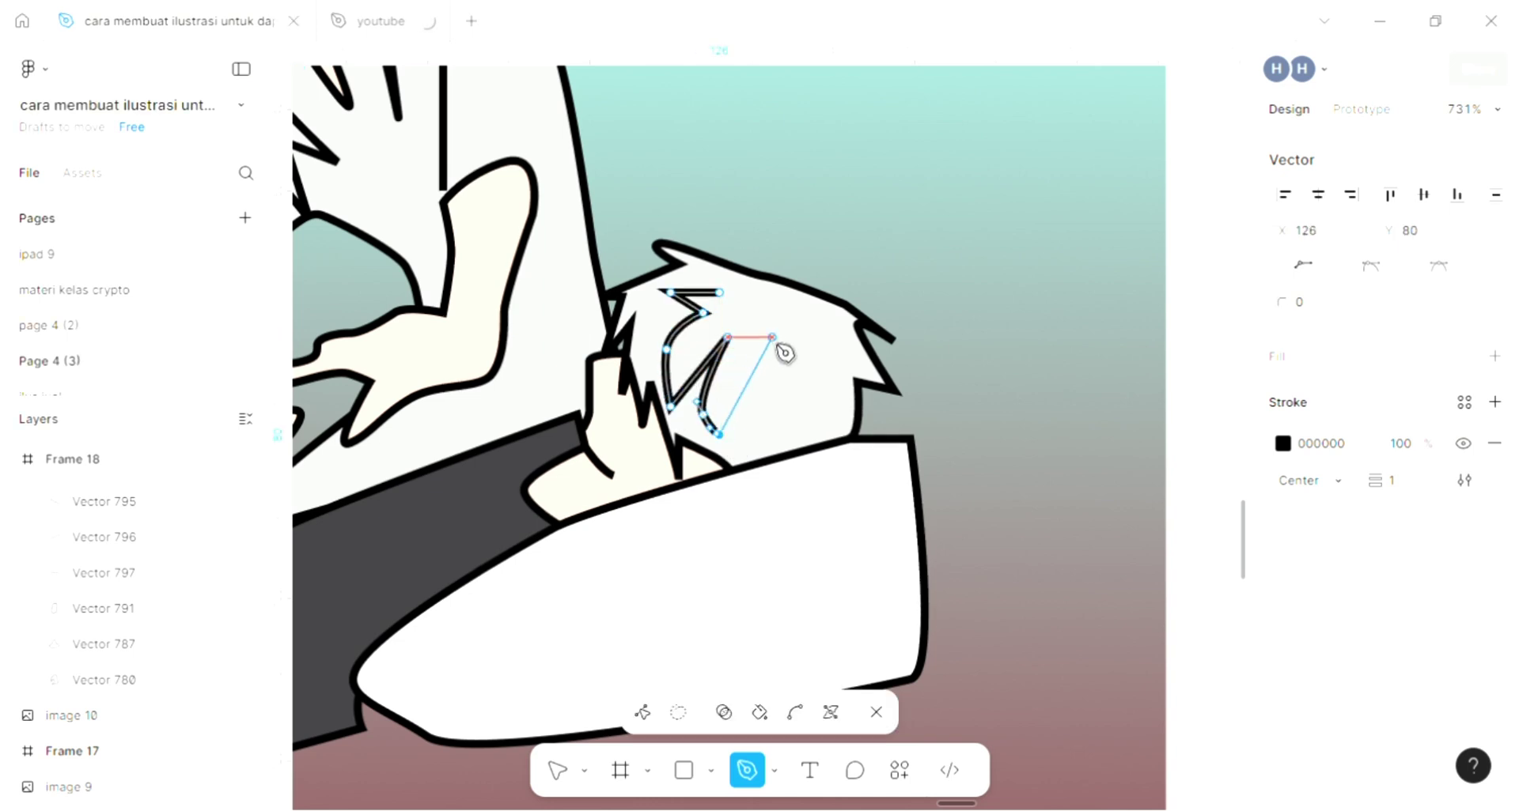
{"action": "left_click", "coordinate": [772, 338]}
{"action": "left_click", "coordinate": [755, 423]}
{"action": "left_click", "coordinate": [772, 393]}
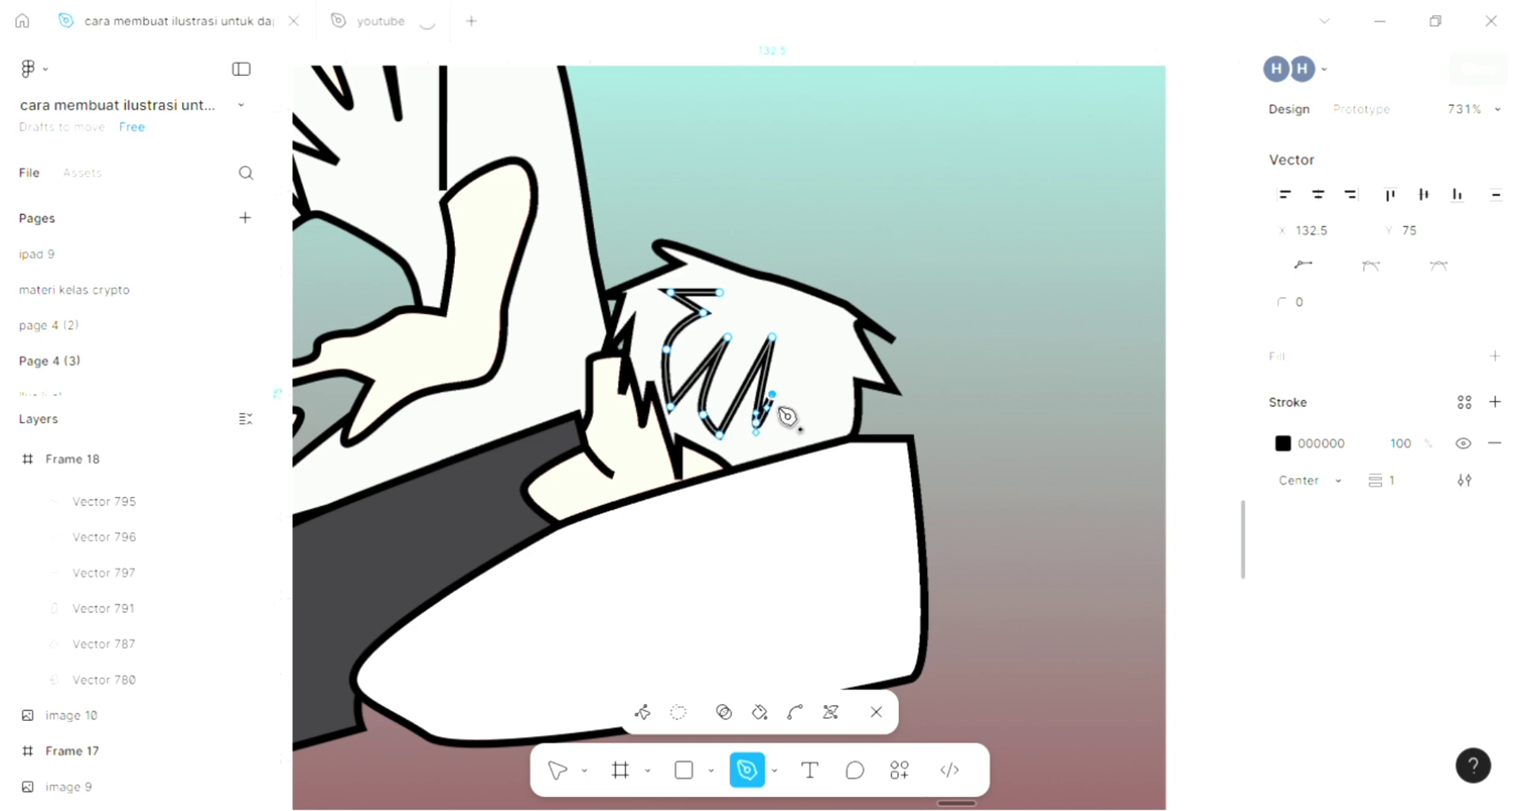
{"action": "left_click", "coordinate": [803, 436]}
{"action": "left_click", "coordinate": [808, 352]}
{"action": "key", "text": "Escape"}
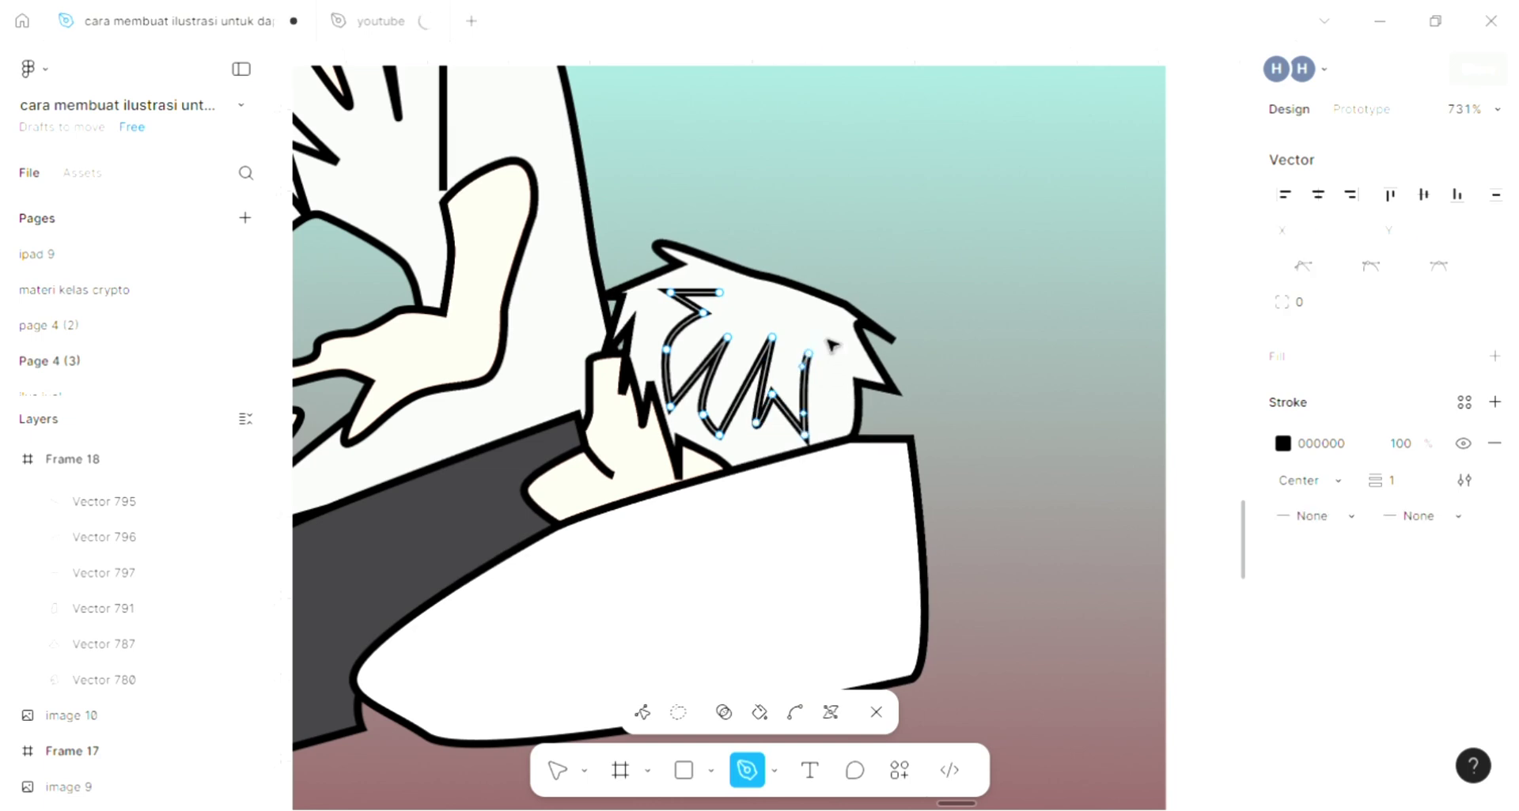
{"action": "key", "text": "Escape"}
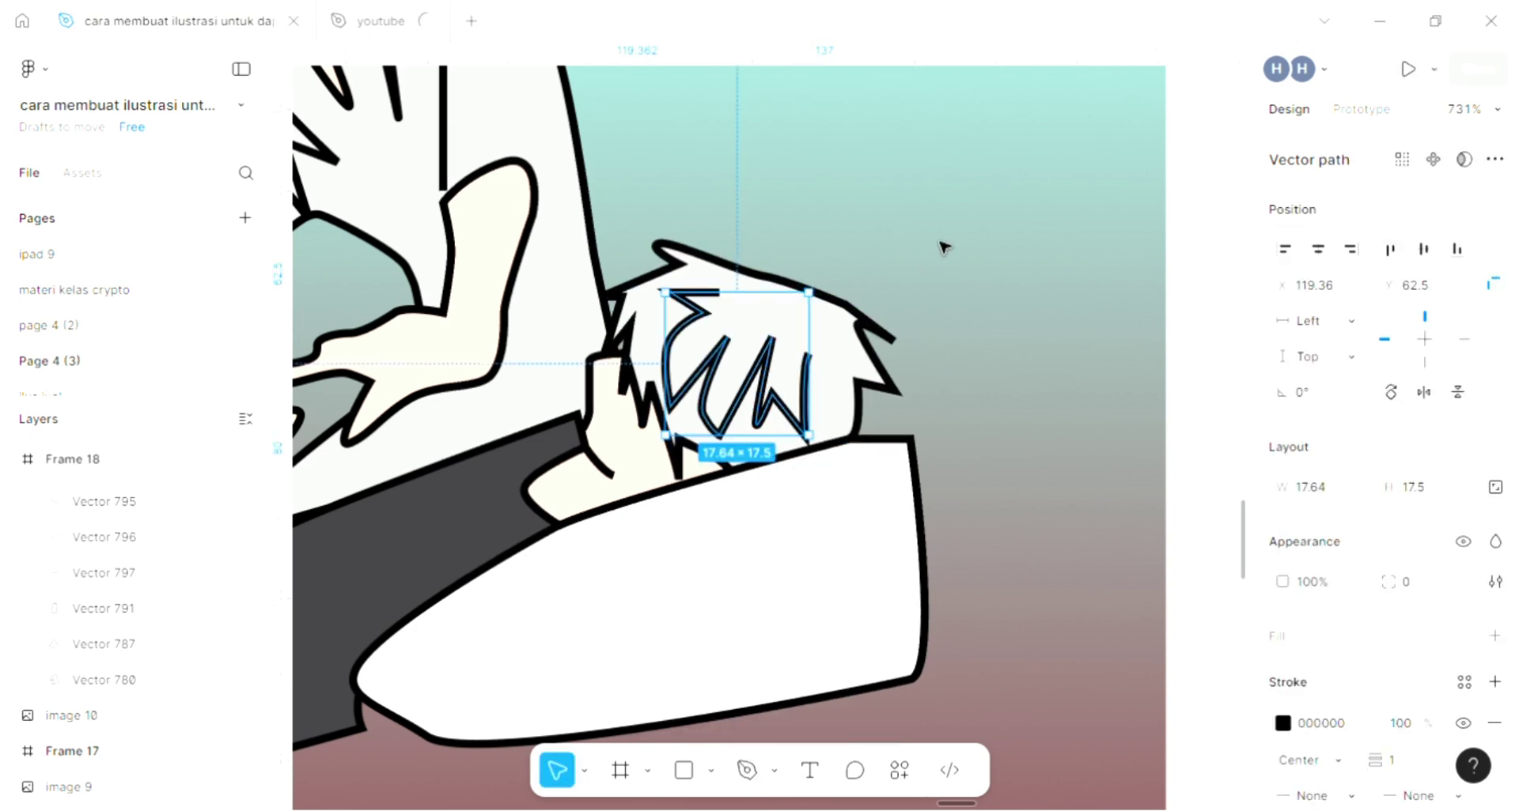
{"action": "key", "text": "Escape"}
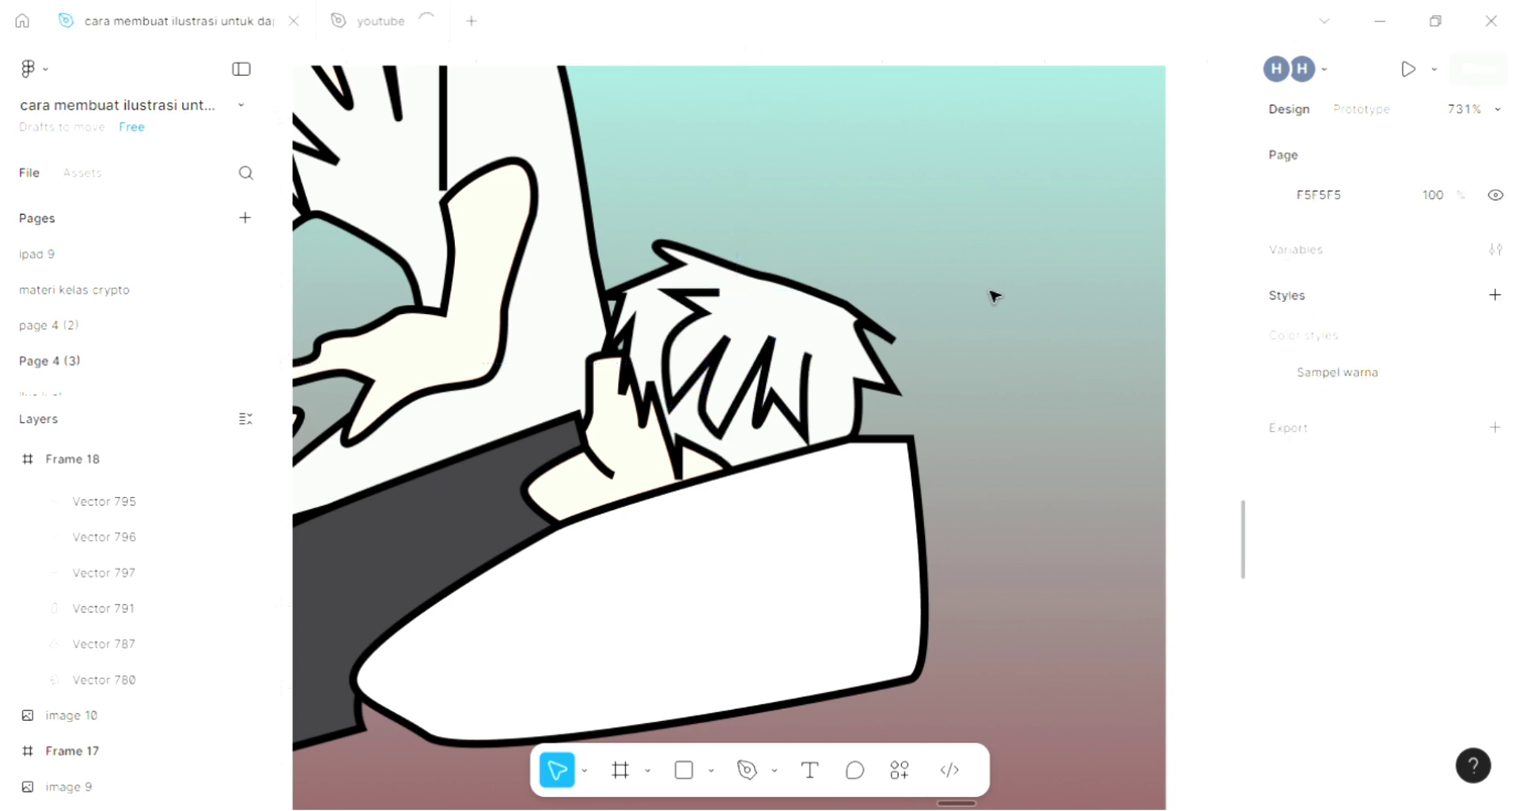
{"action": "scroll", "coordinate": [994, 296], "scroll_direction": "down", "scroll_amount": 2}
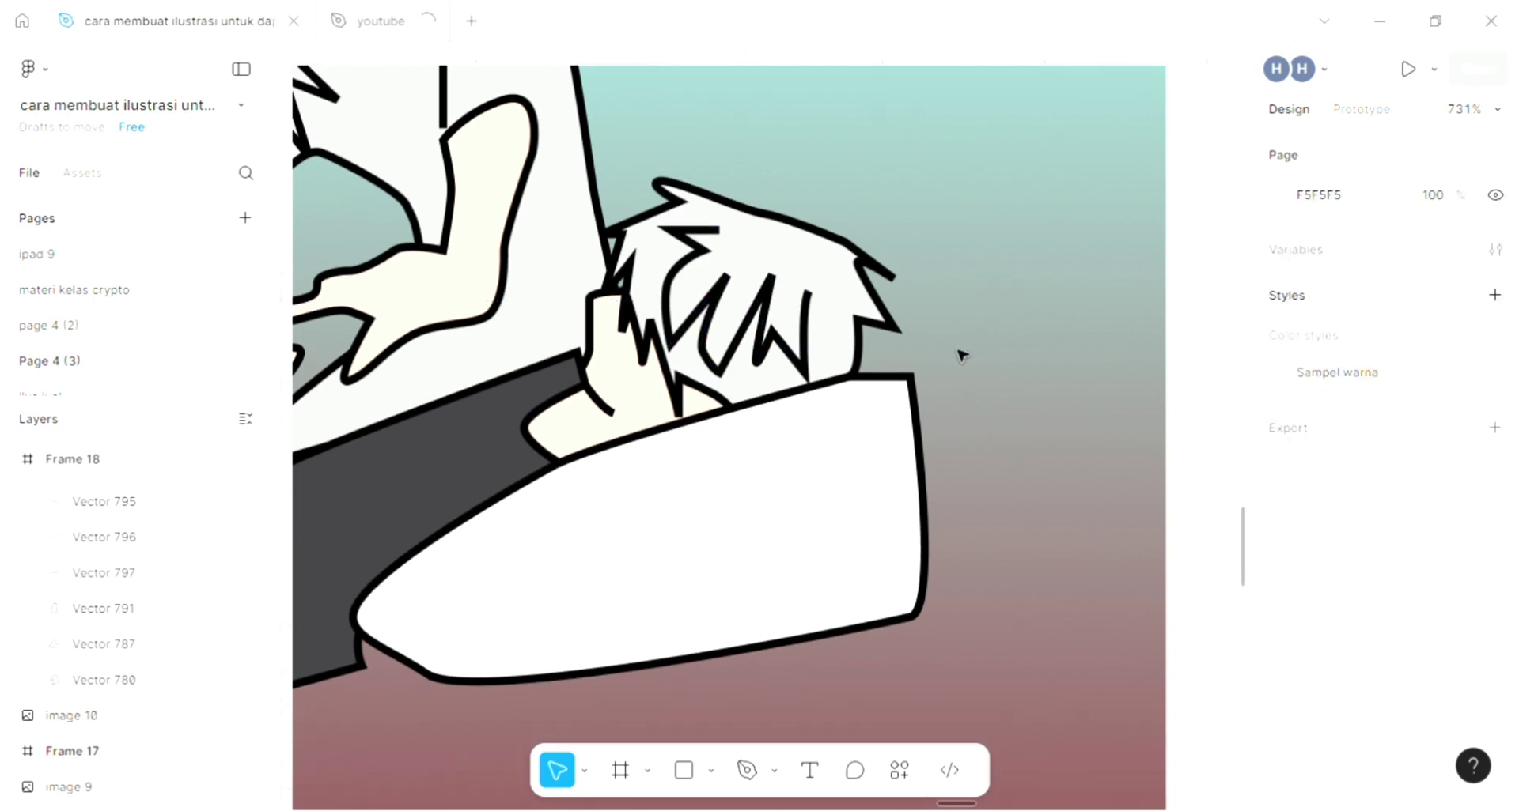
{"action": "scroll", "coordinate": [814, 560], "scroll_direction": "down", "scroll_amount": 2}
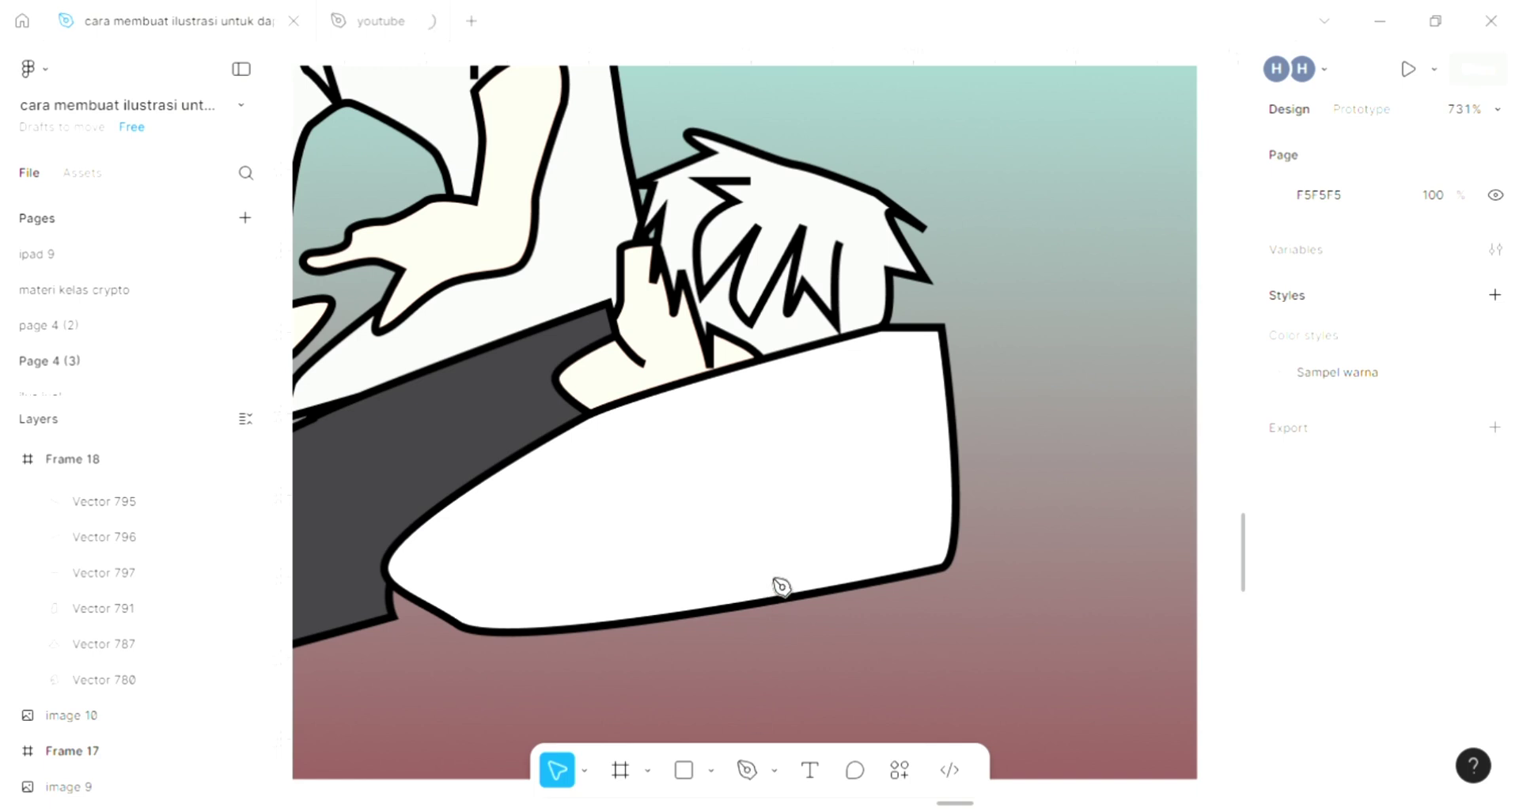
Step: Draw a closed jagged shape with the Pen tool across the large white shape, about 64 by 13, and fill it with D9D9D9
{"action": "key", "text": "p"}
{"action": "scroll", "coordinate": [773, 587], "scroll_direction": "left", "scroll_amount": 1}
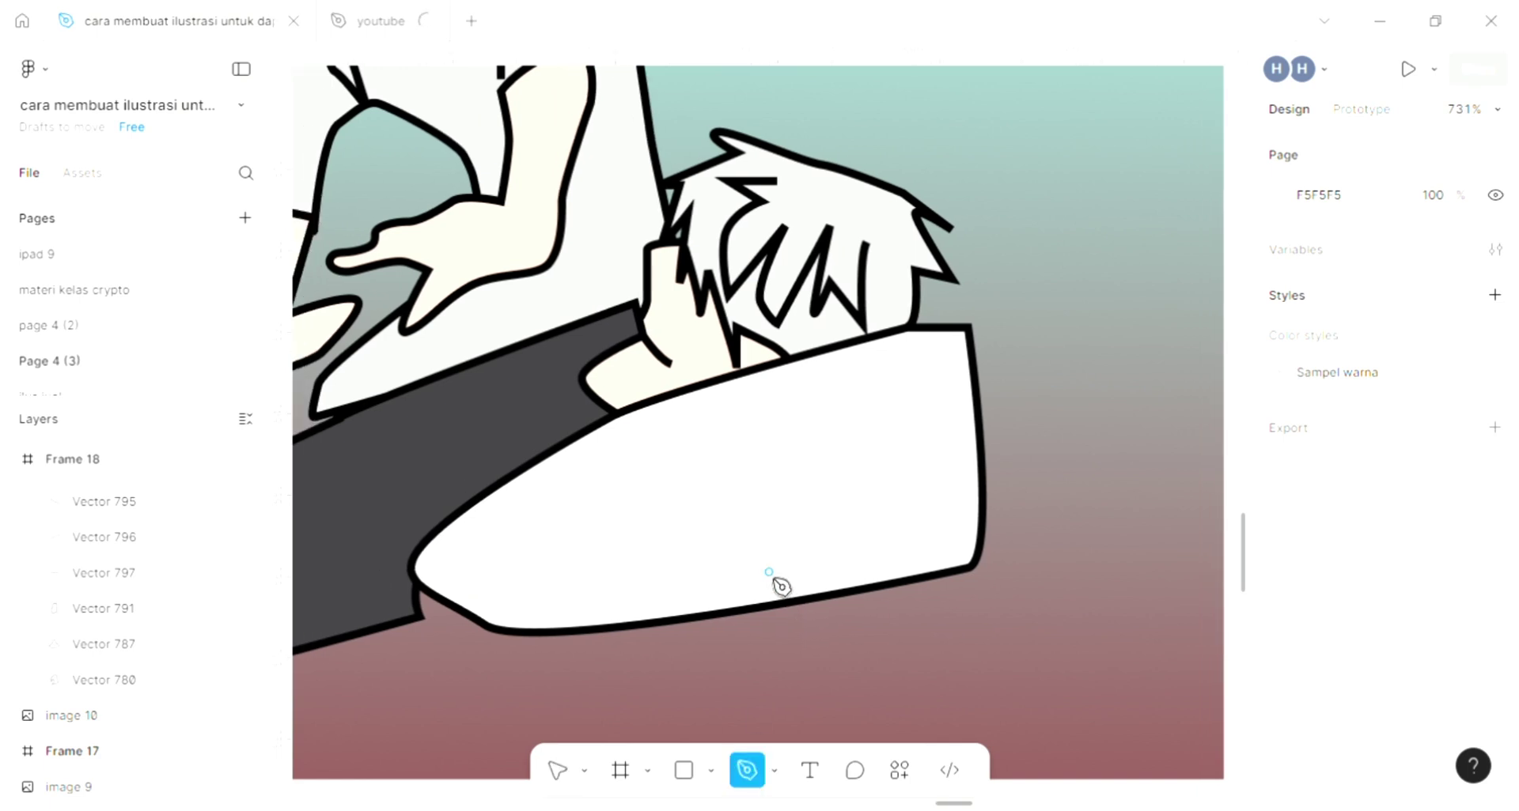
{"action": "left_click", "coordinate": [956, 462]}
{"action": "left_click", "coordinate": [754, 460]}
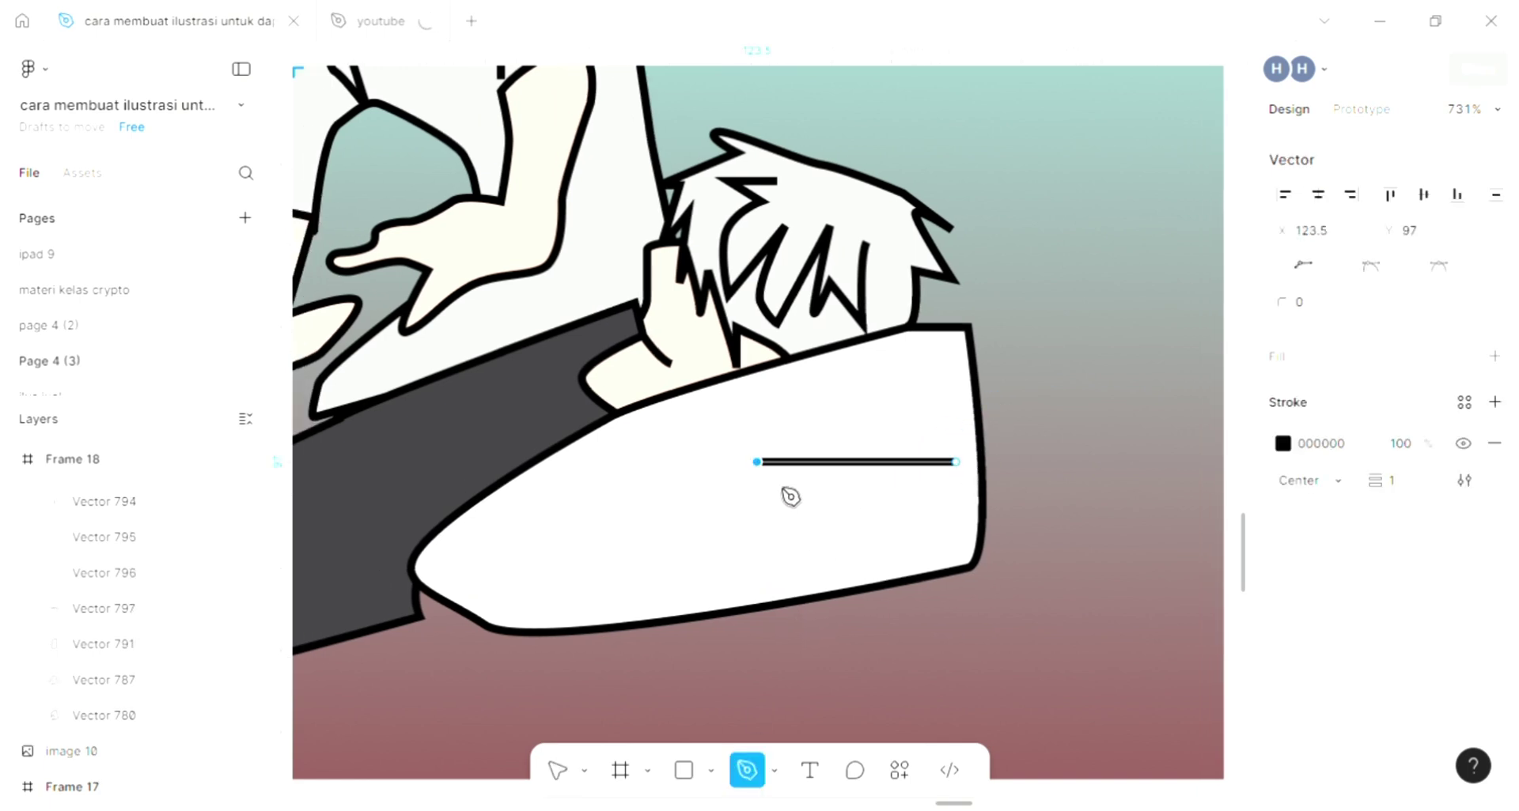
{"action": "left_click", "coordinate": [781, 485]}
{"action": "left_click", "coordinate": [566, 511]}
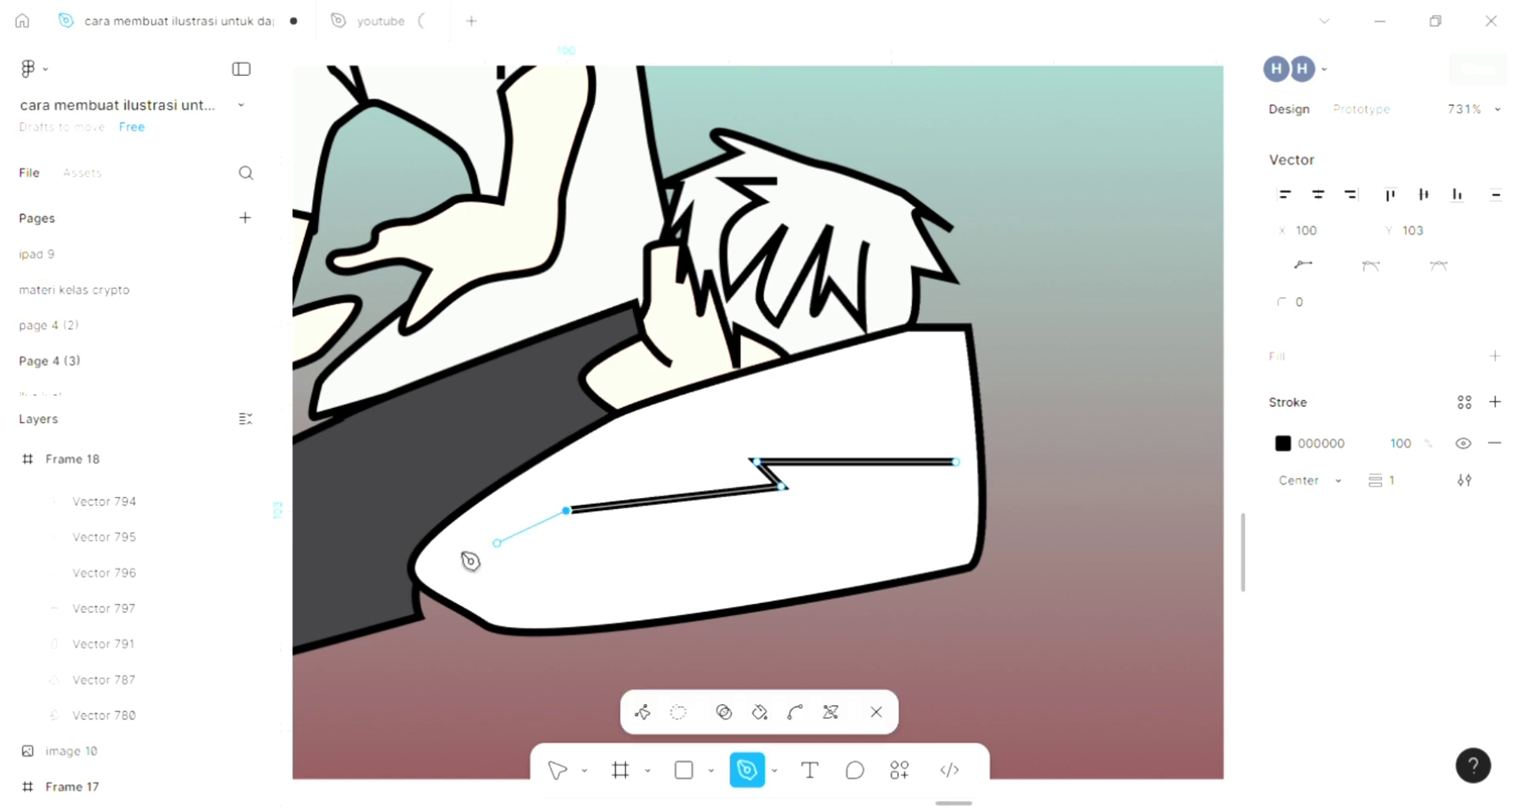
{"action": "left_click", "coordinate": [444, 559]}
{"action": "left_click", "coordinate": [590, 567]}
{"action": "left_click", "coordinate": [534, 547]}
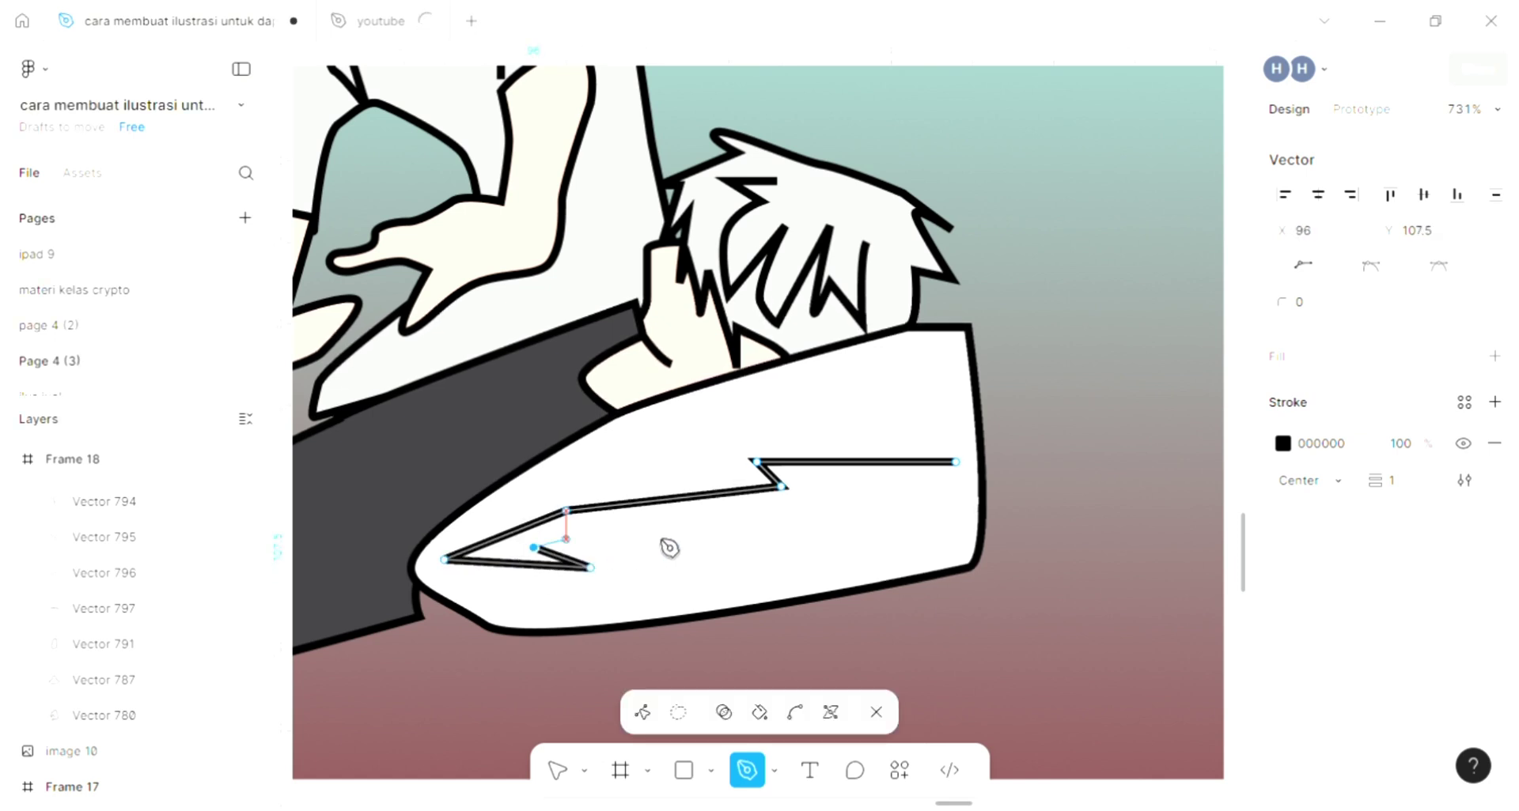
{"action": "left_click", "coordinate": [806, 499]}
{"action": "left_click", "coordinate": [964, 487]}
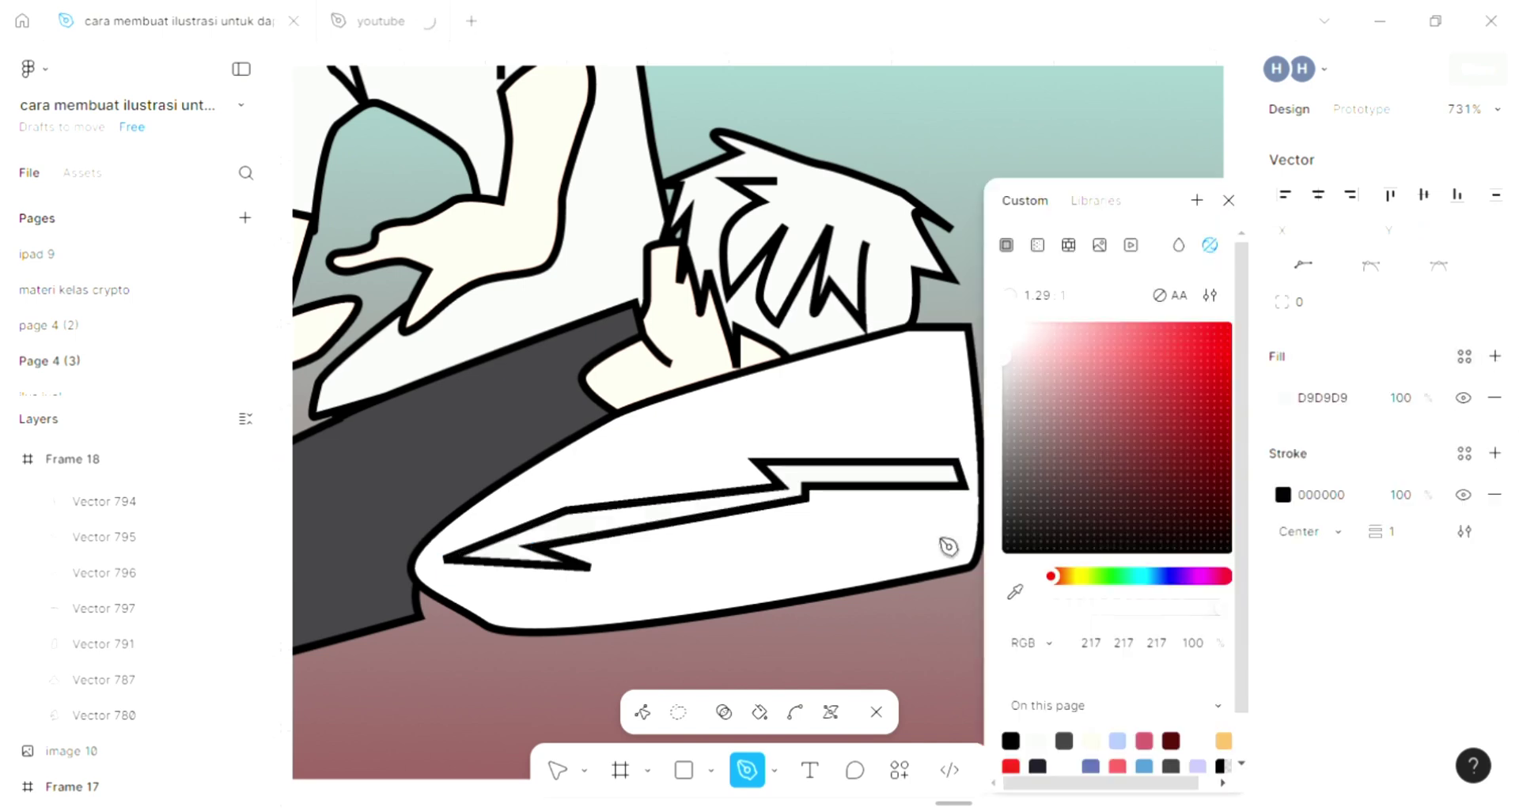
{"action": "scroll", "coordinate": [937, 537], "scroll_direction": "left", "scroll_amount": 2}
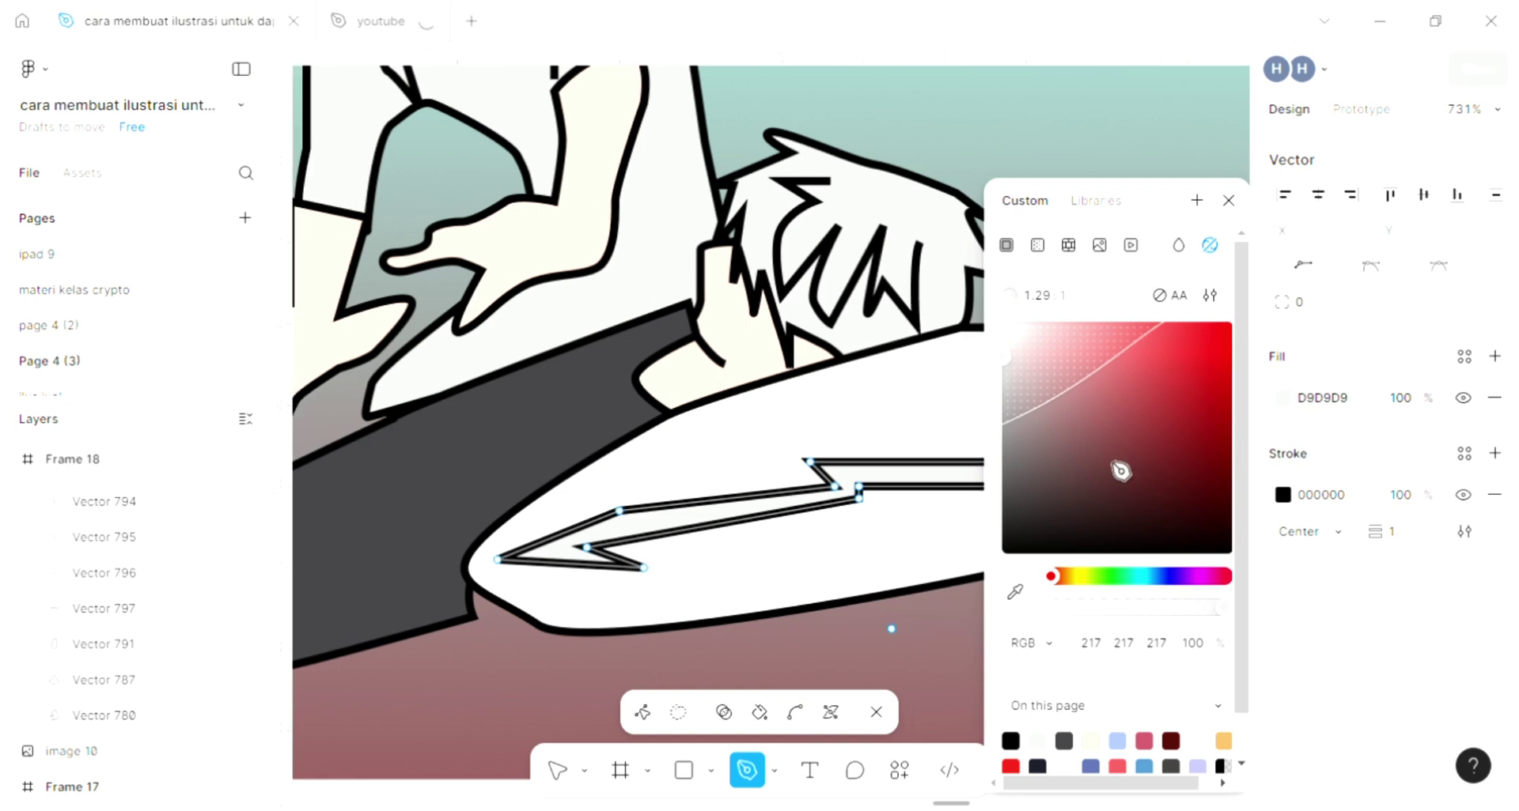
{"action": "left_click", "coordinate": [1229, 200]}
{"action": "key", "text": "Escape"}
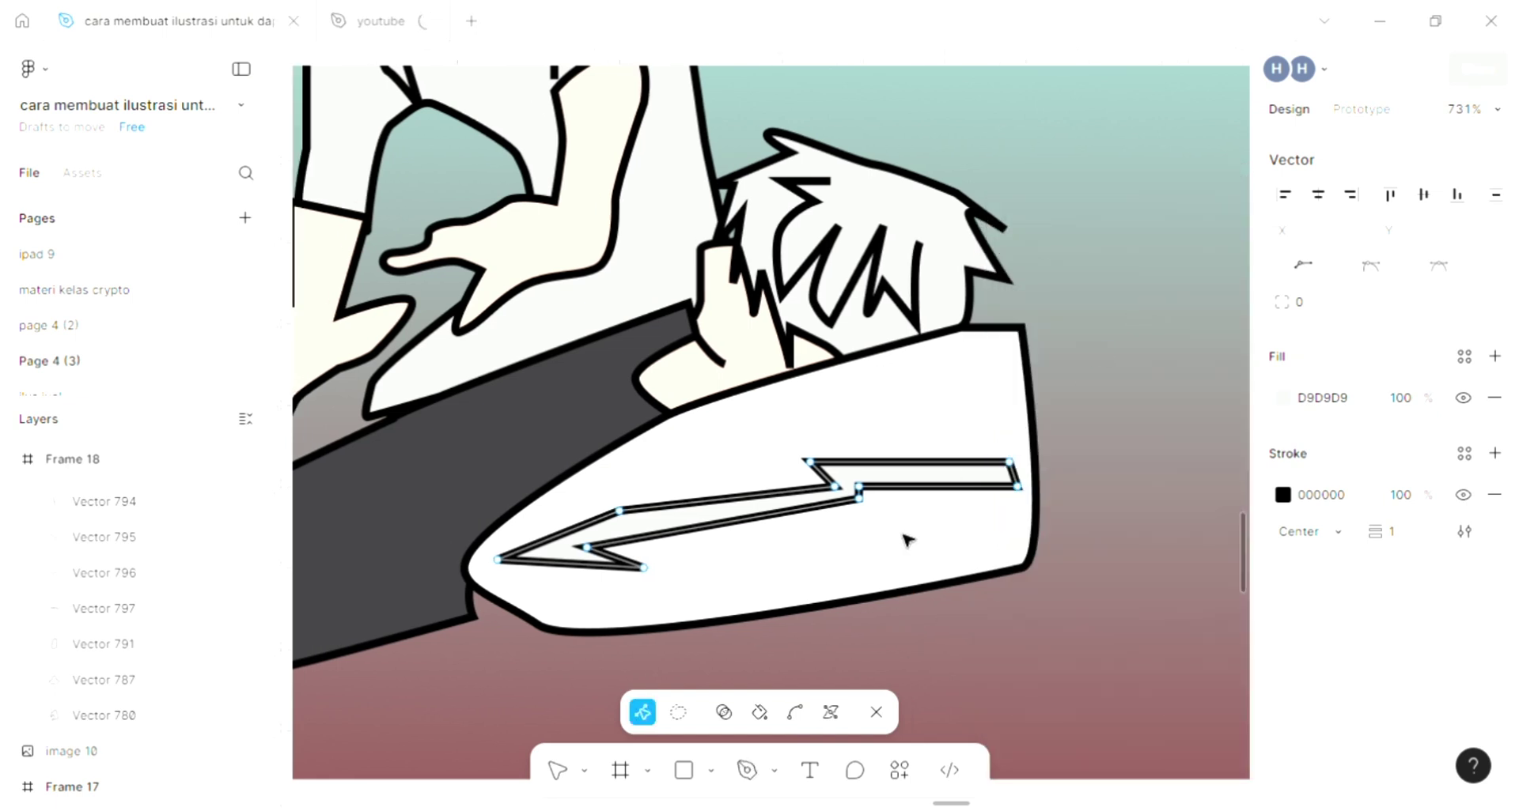
{"action": "scroll", "coordinate": [908, 540], "scroll_direction": "down", "scroll_amount": 4}
{"action": "key", "text": "Escape"}
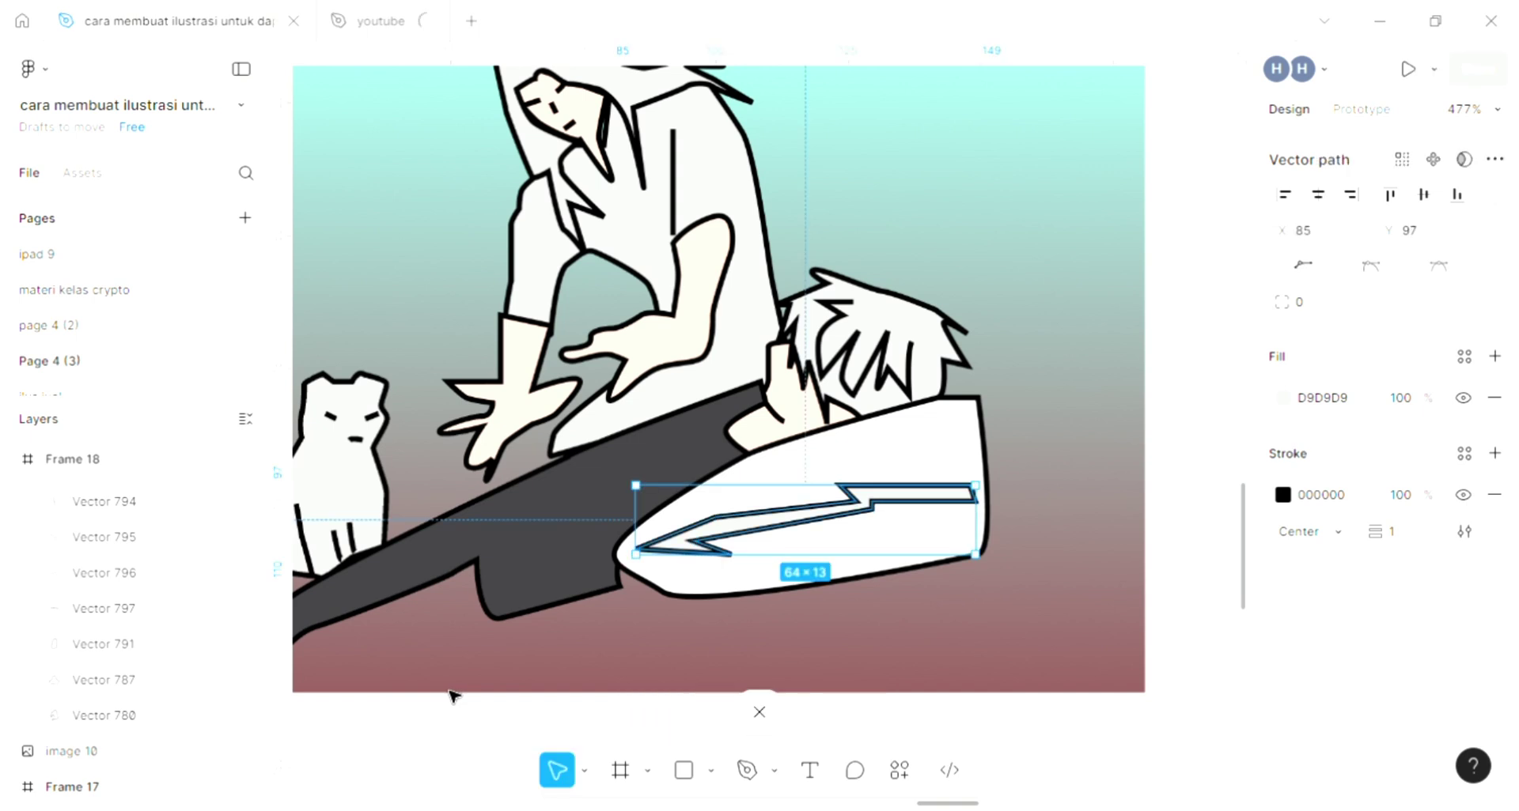
{"action": "scroll", "coordinate": [451, 696], "scroll_direction": "left", "scroll_amount": 6}
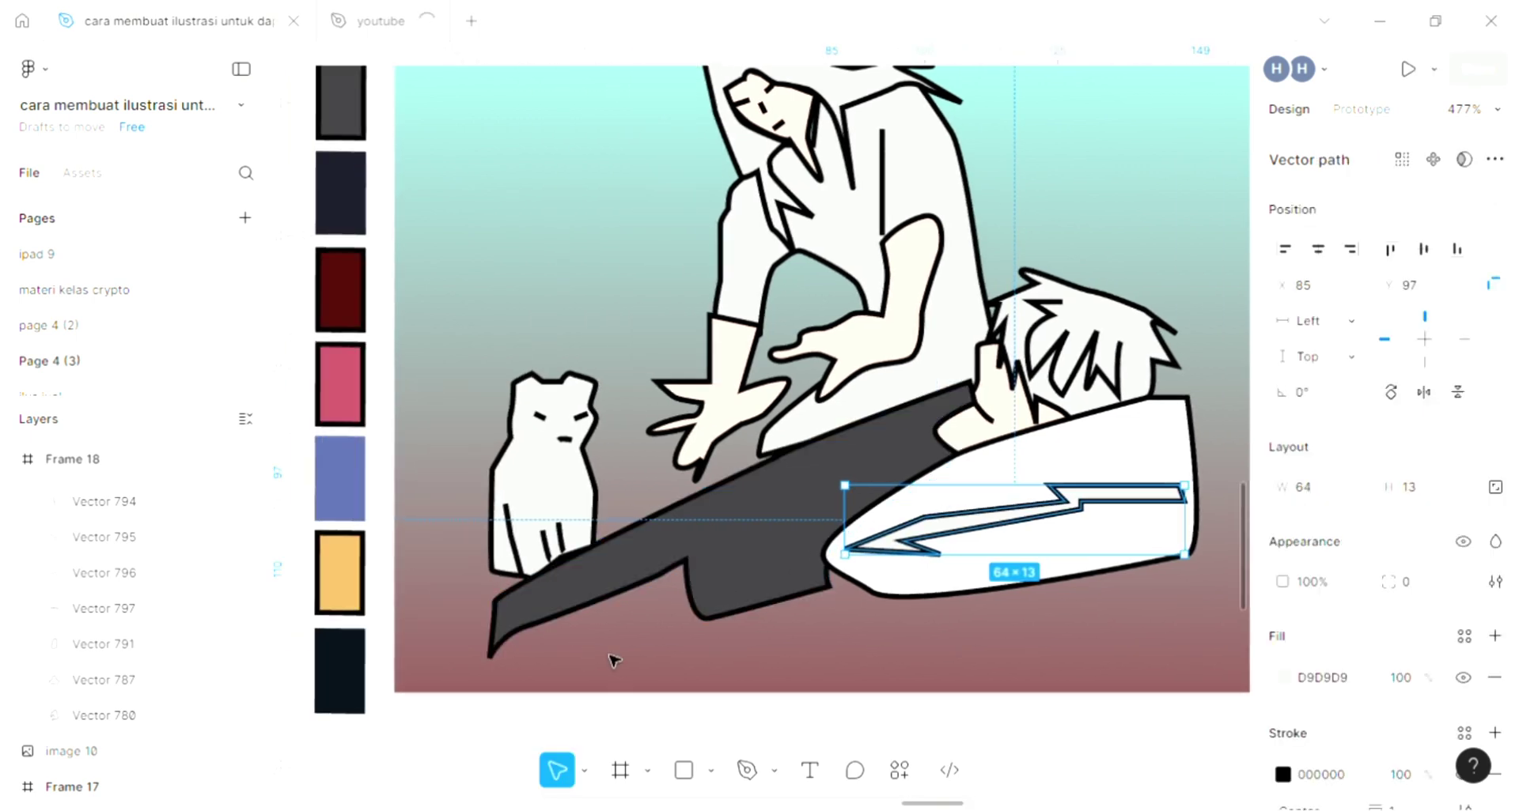
{"action": "left_click", "coordinate": [614, 661]}
Step: Draw a closed, tapering foot-like shape with the Pen tool along the underside of the dark grey shape's narrow end
{"action": "scroll", "coordinate": [614, 661], "scroll_direction": "up", "scroll_amount": 3}
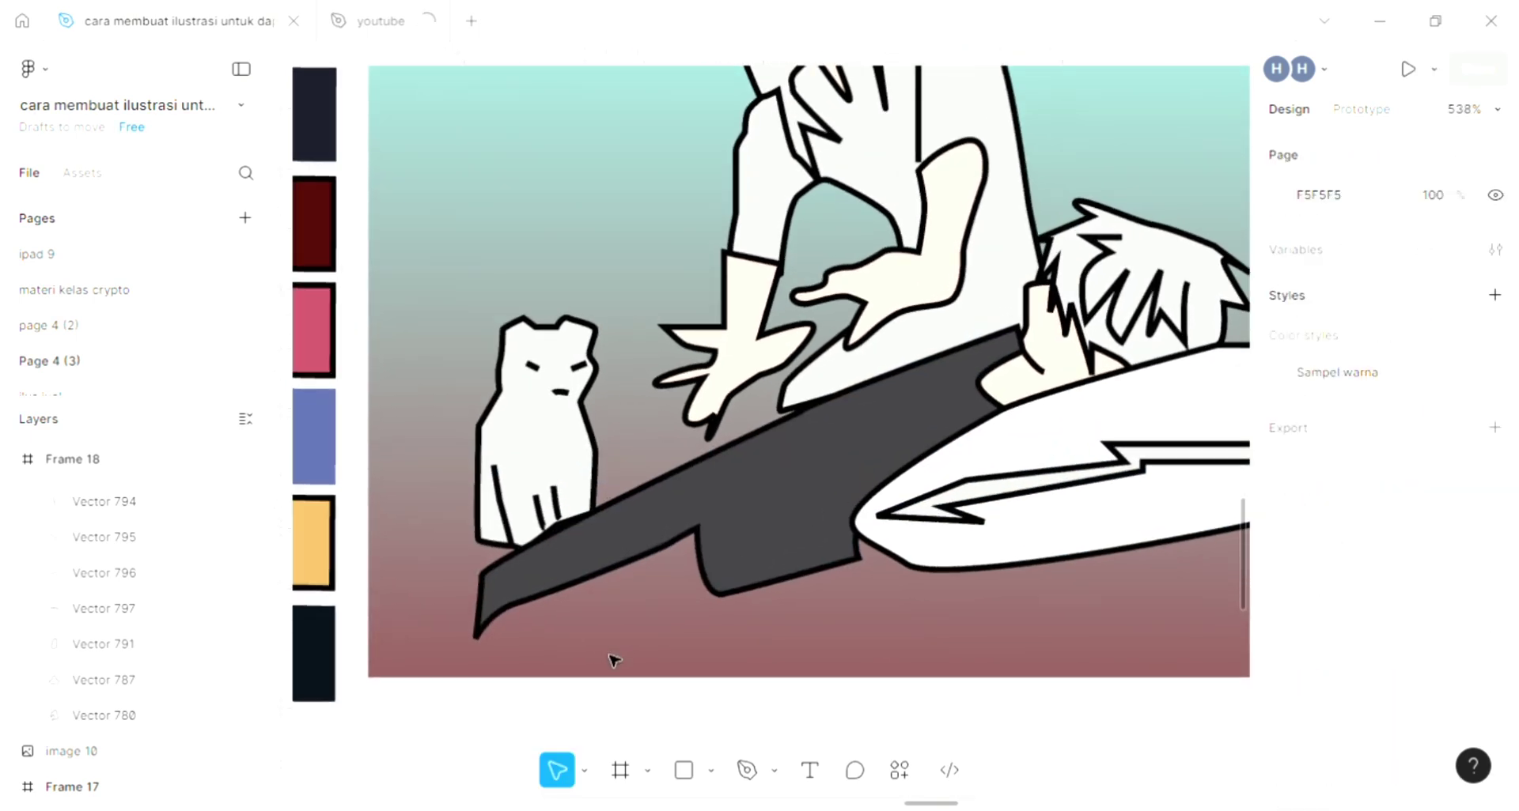
{"action": "left_click", "coordinate": [746, 769]}
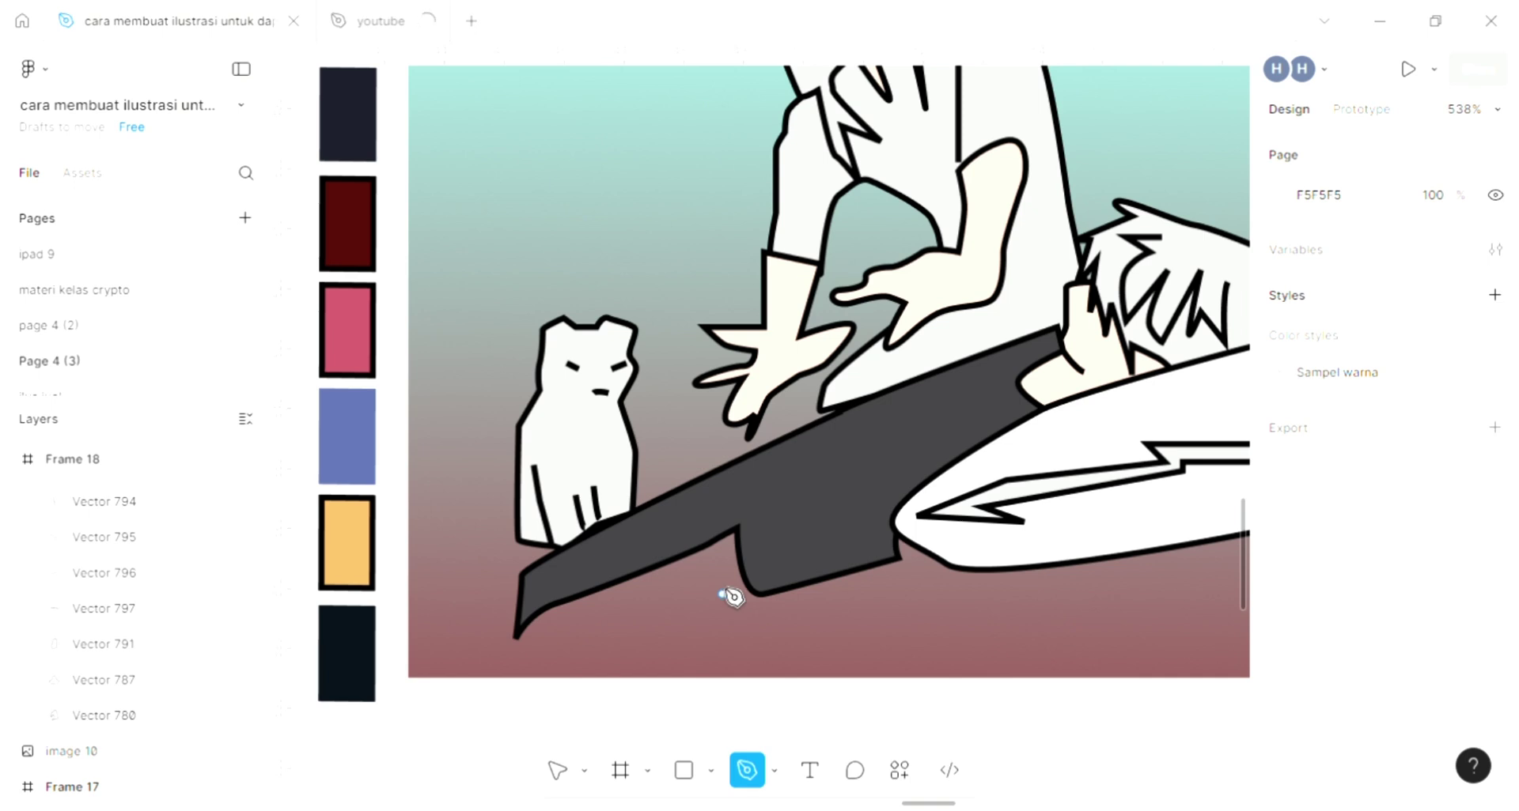
{"action": "left_click_drag", "start_coordinate": [742, 585], "coordinate": [520, 623]}
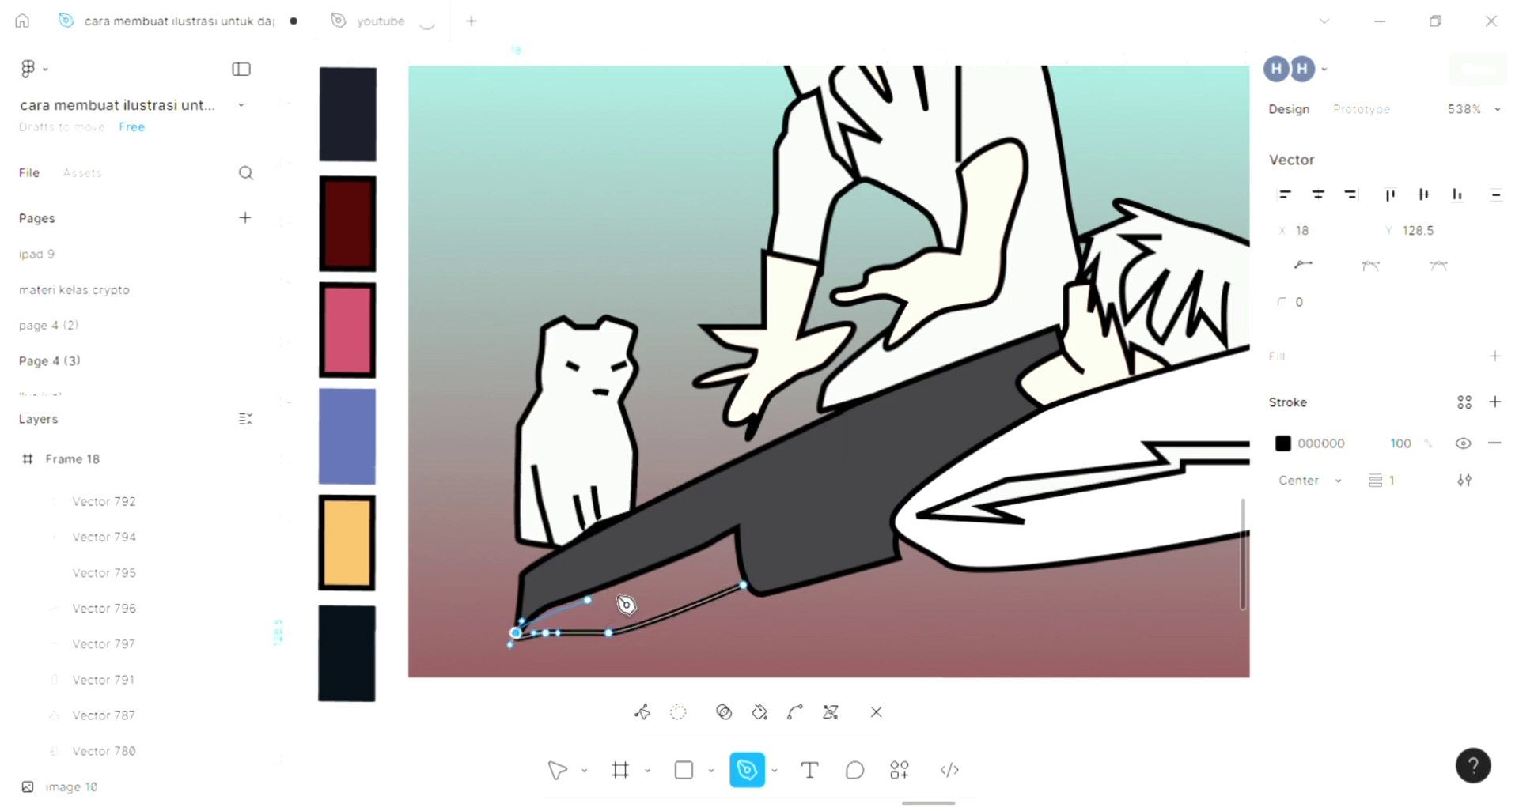
{"action": "left_click", "coordinate": [742, 535]}
{"action": "left_click", "coordinate": [743, 585]}
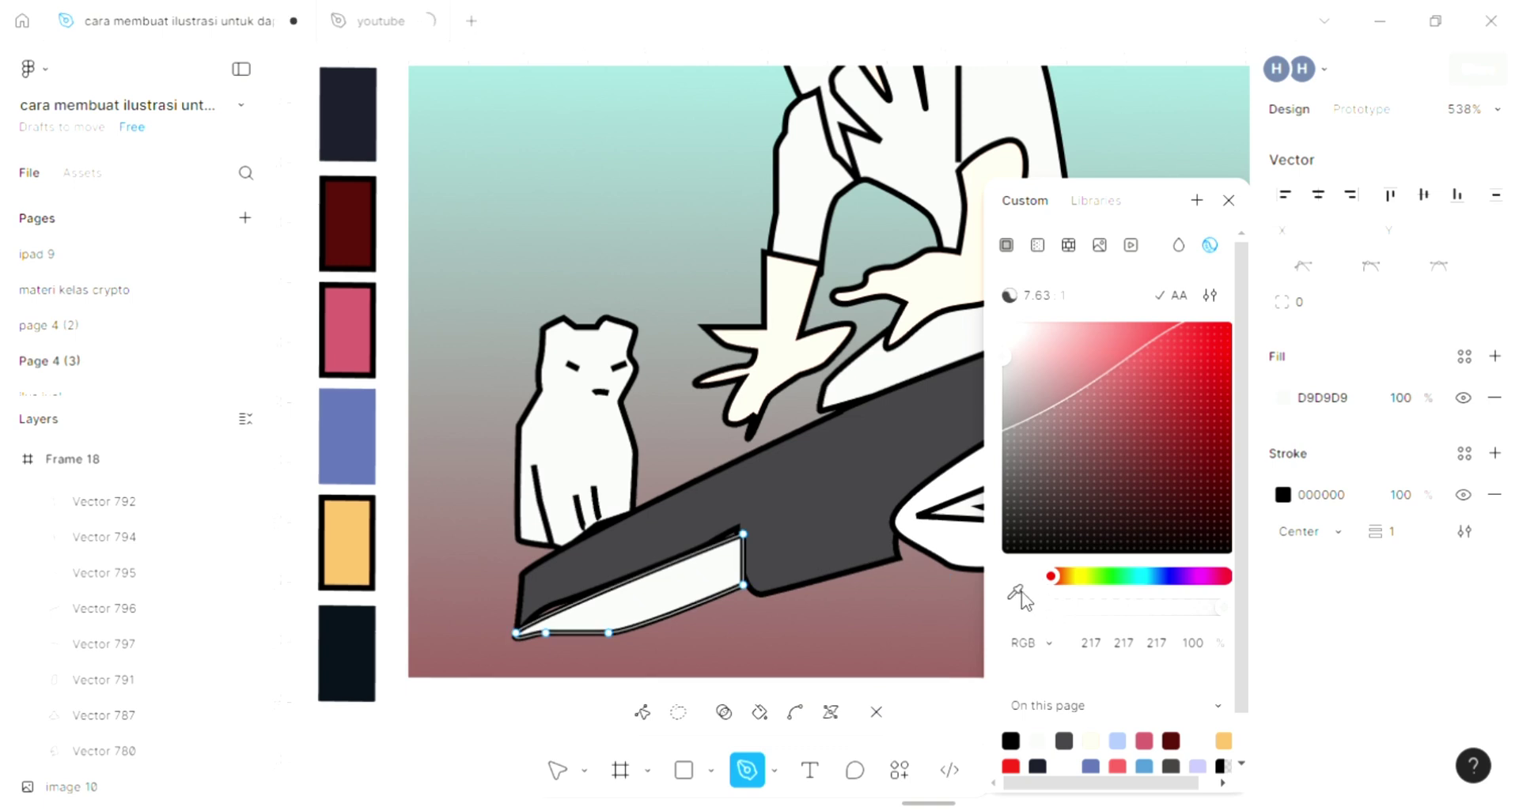
Step: Fill the tapering shape under the dark grey shape with skin tone FFE2D3 sampled from the long-haired character's forearm
{"action": "left_click", "coordinate": [1011, 587]}
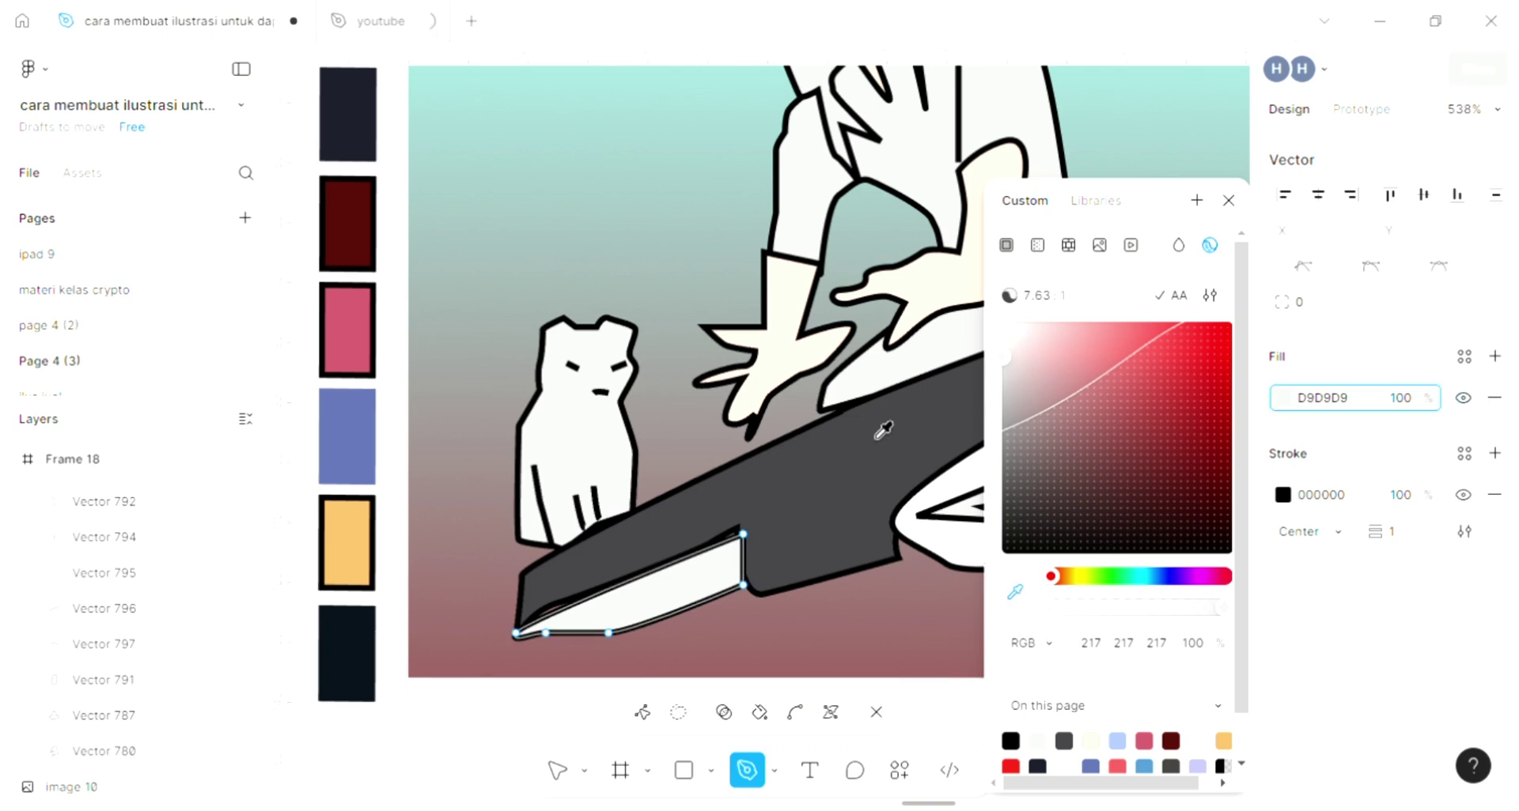
{"action": "left_click", "coordinate": [777, 322]}
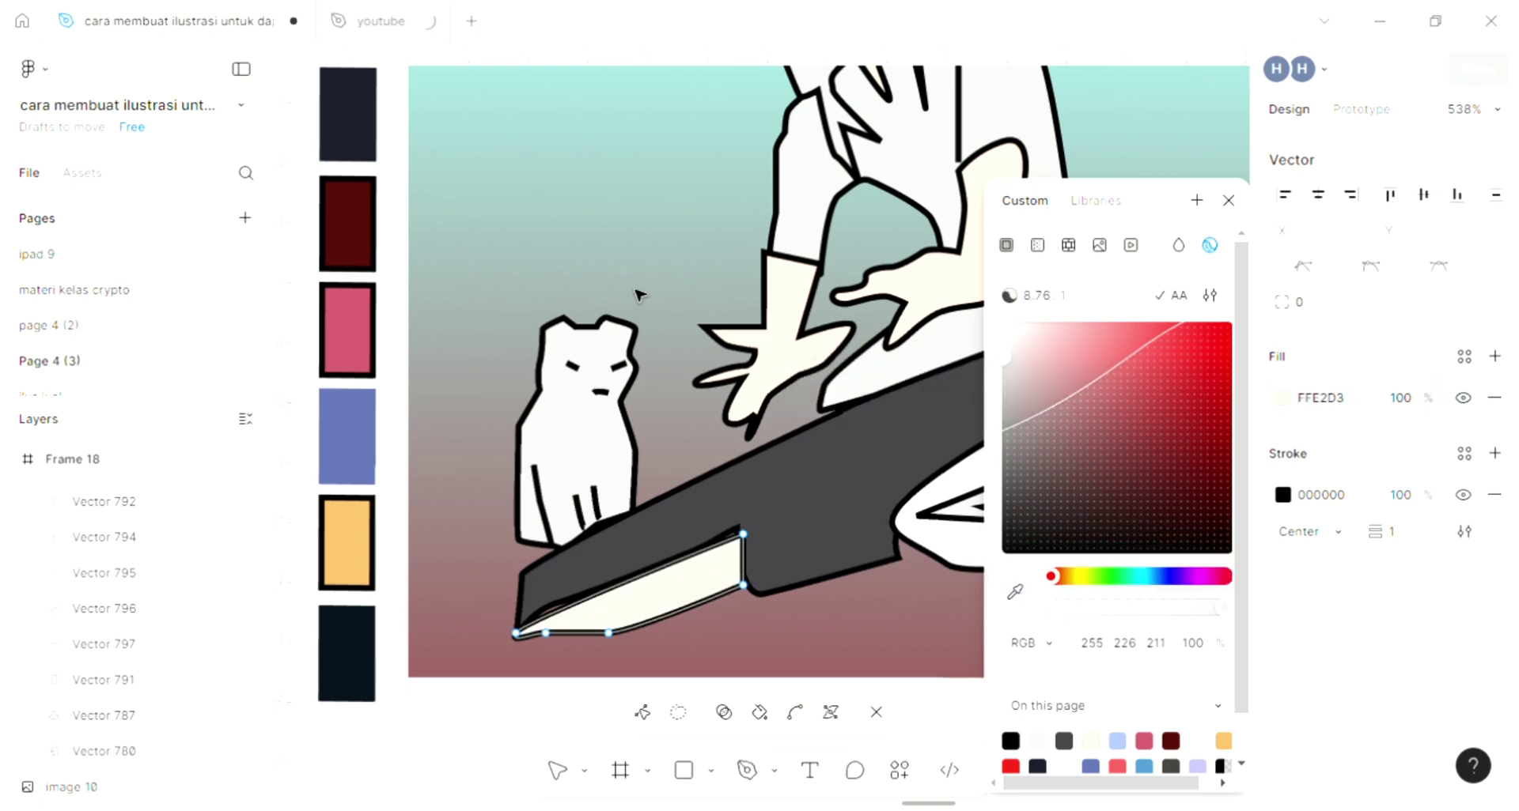
{"action": "key", "text": "Escape"}
{"action": "key", "text": "Escape"}
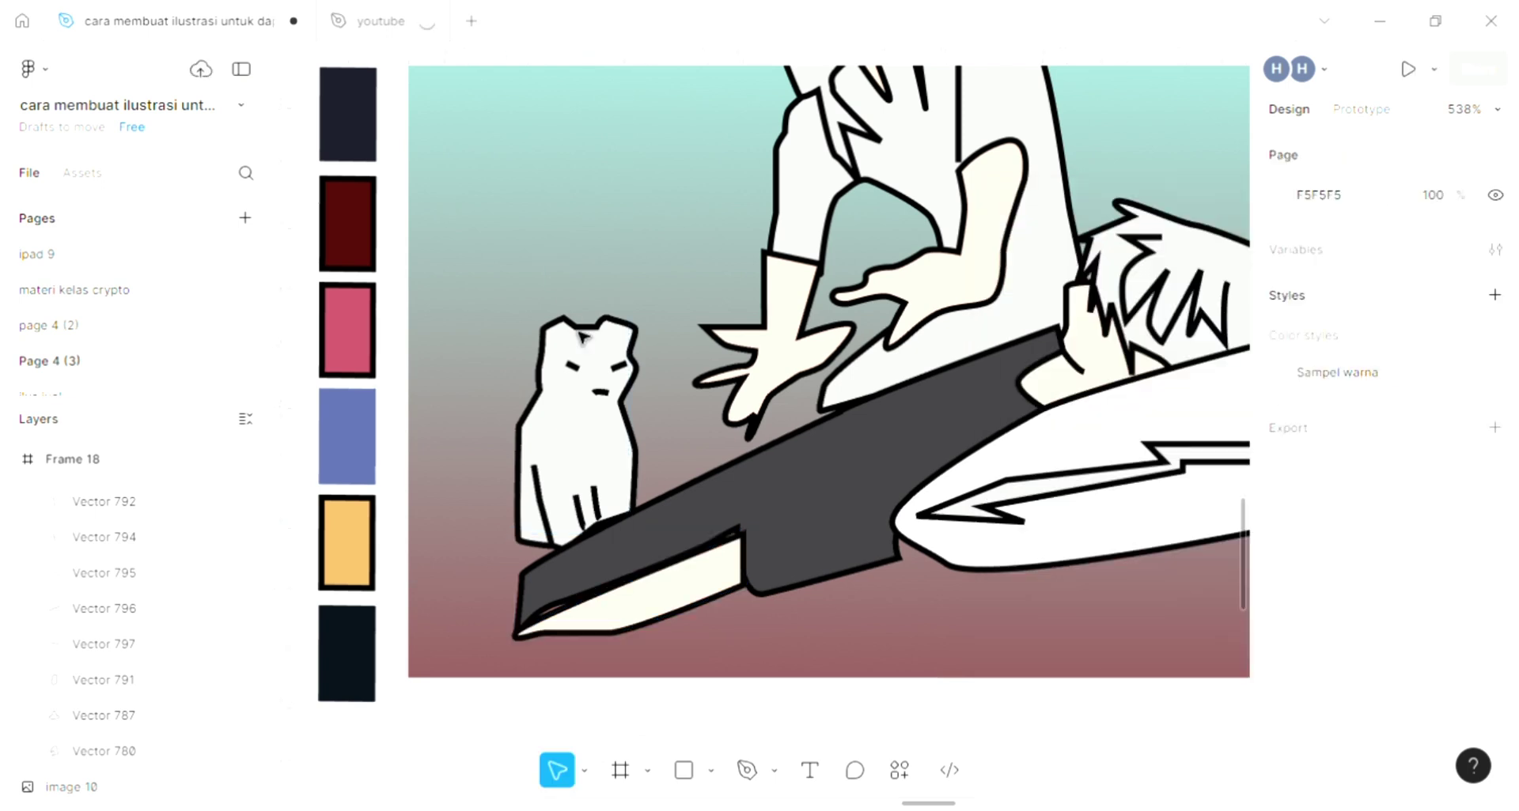
Step: Draw an open fold line with the Pen tool across the dark grey shape from its inner notch, about 32 by 14
{"action": "scroll", "coordinate": [699, 498], "scroll_direction": "up", "scroll_amount": 2}
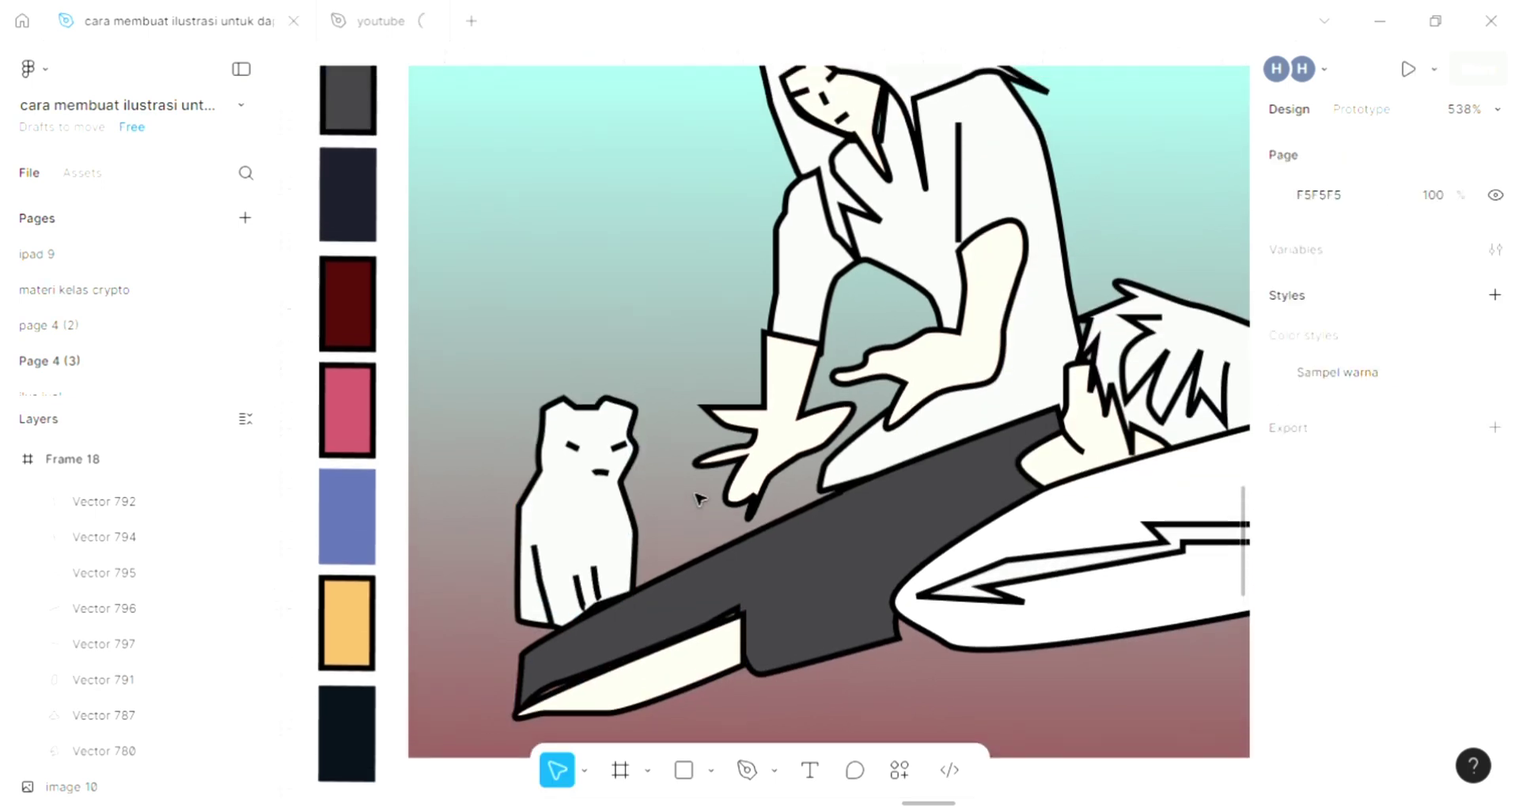
{"action": "scroll", "coordinate": [729, 522], "scroll_direction": "down", "scroll_amount": 1}
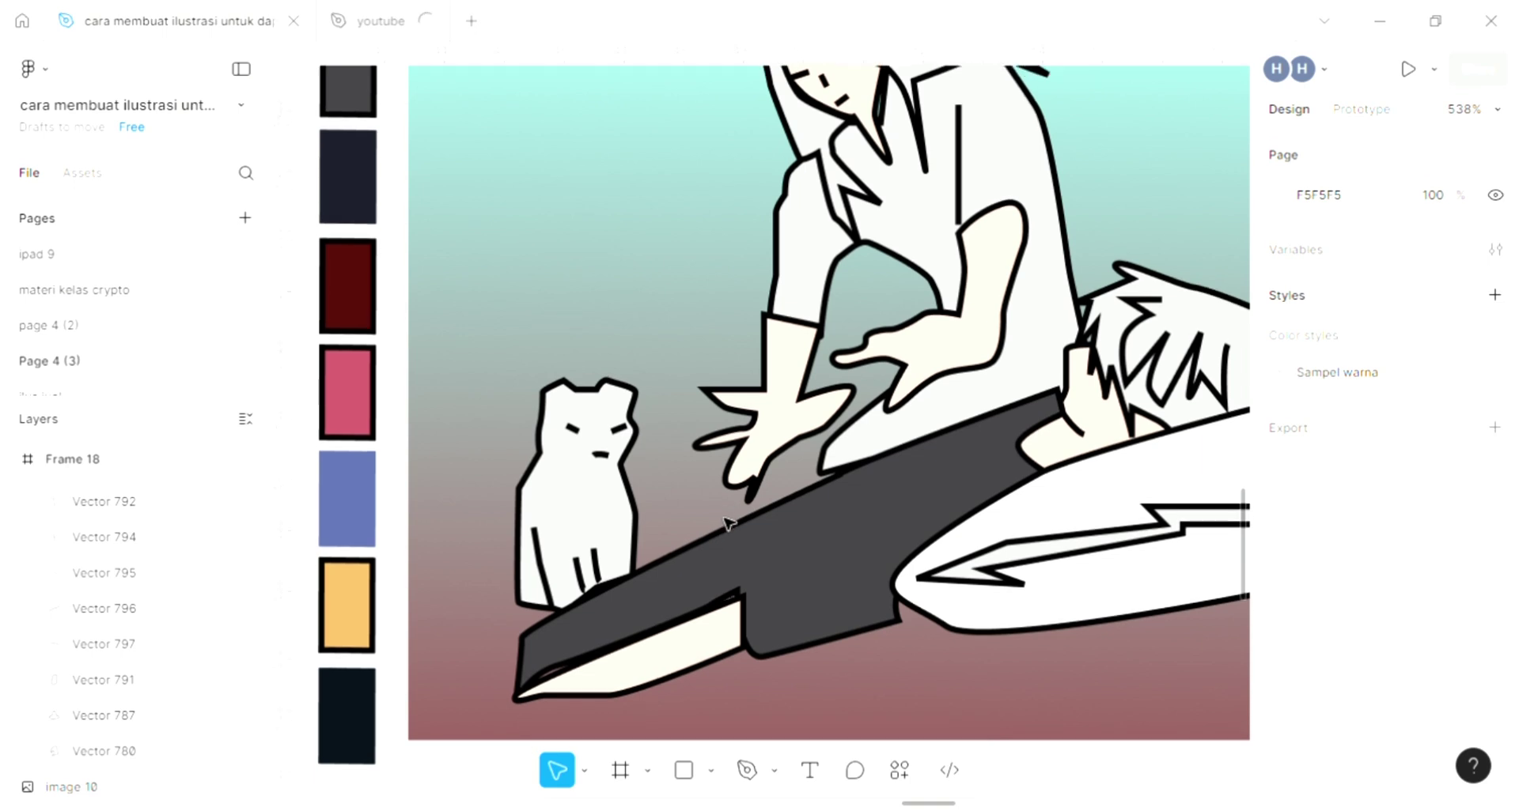
{"action": "scroll", "coordinate": [728, 522], "scroll_direction": "right", "scroll_amount": 1}
{"action": "scroll", "coordinate": [728, 523], "scroll_direction": "right", "scroll_amount": 1}
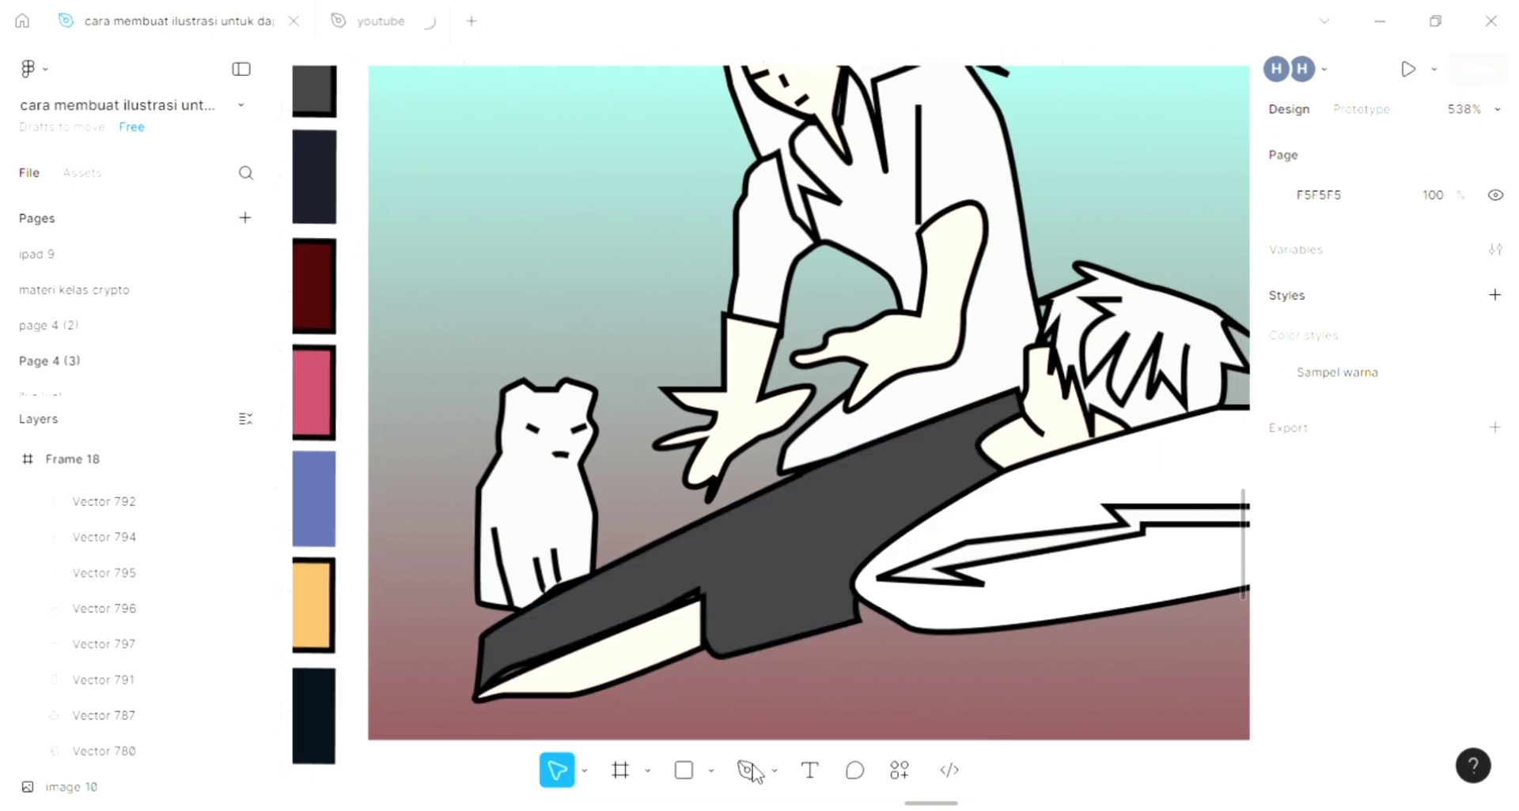
{"action": "key", "text": "p"}
{"action": "scroll", "coordinate": [751, 610], "scroll_direction": "up", "scroll_amount": 1}
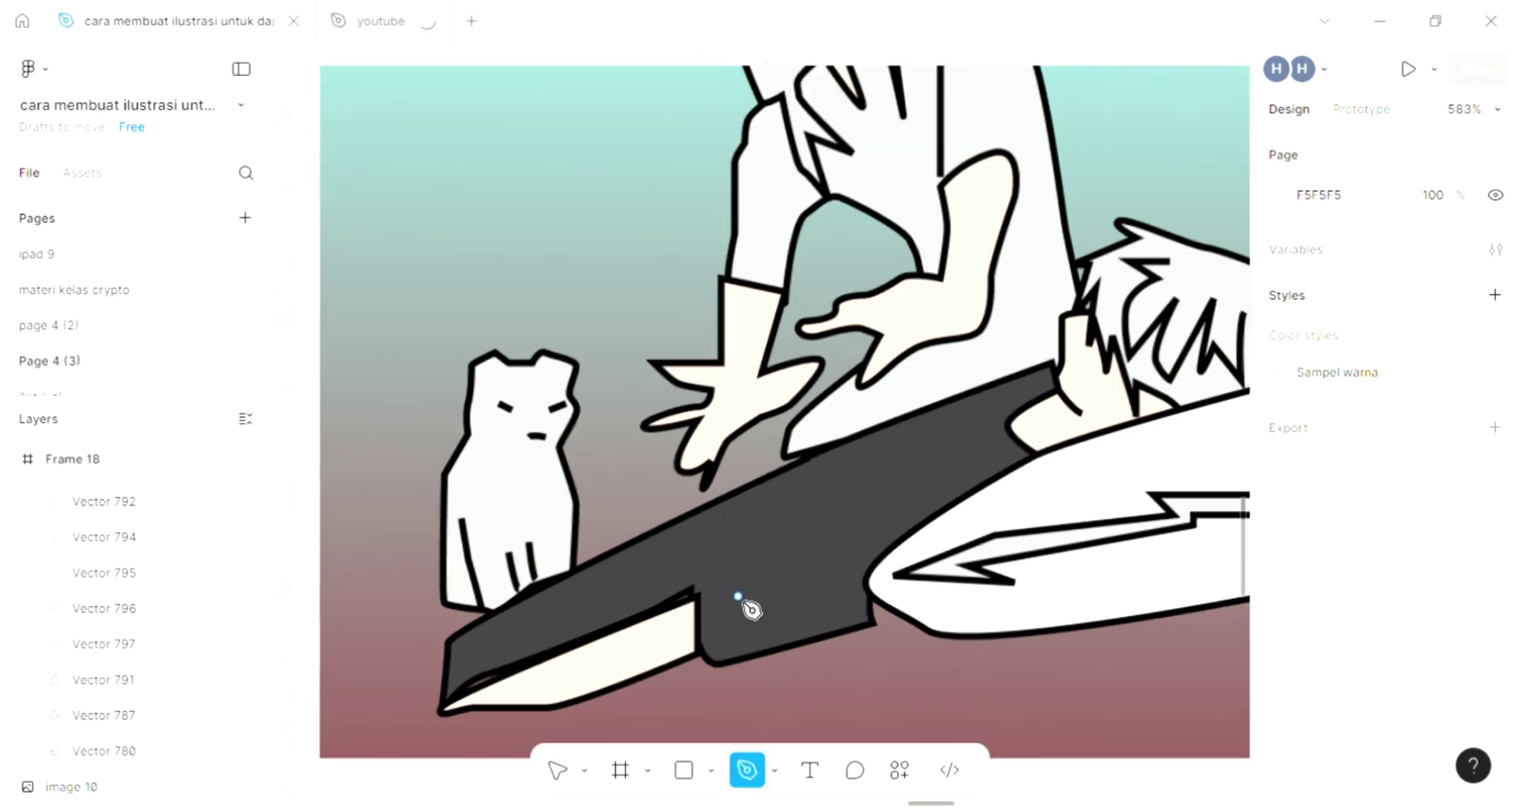
{"action": "left_click", "coordinate": [688, 599]}
{"action": "left_click", "coordinate": [758, 566]}
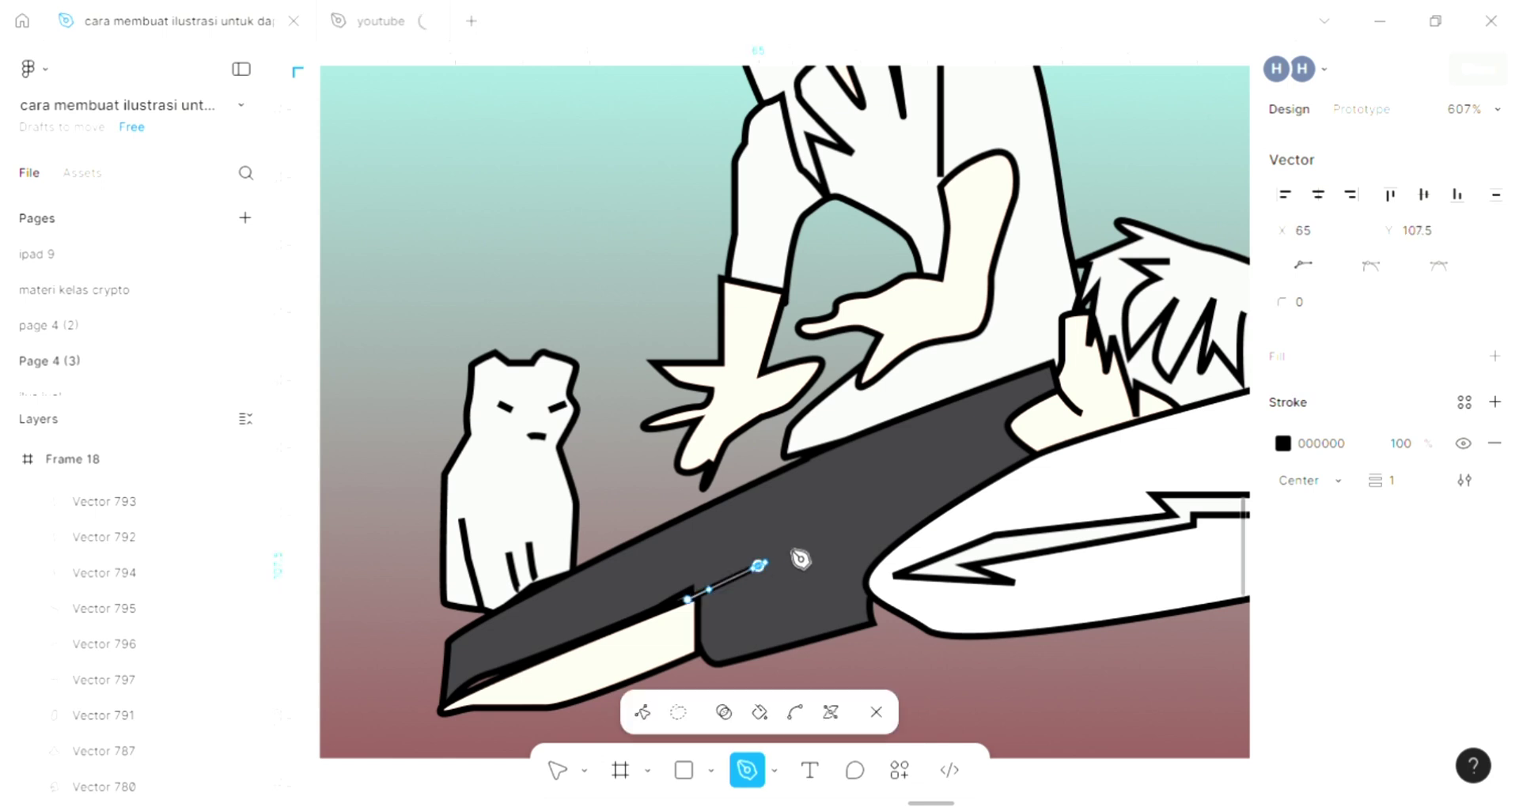
{"action": "left_click", "coordinate": [903, 504]}
{"action": "key", "text": "Escape"}
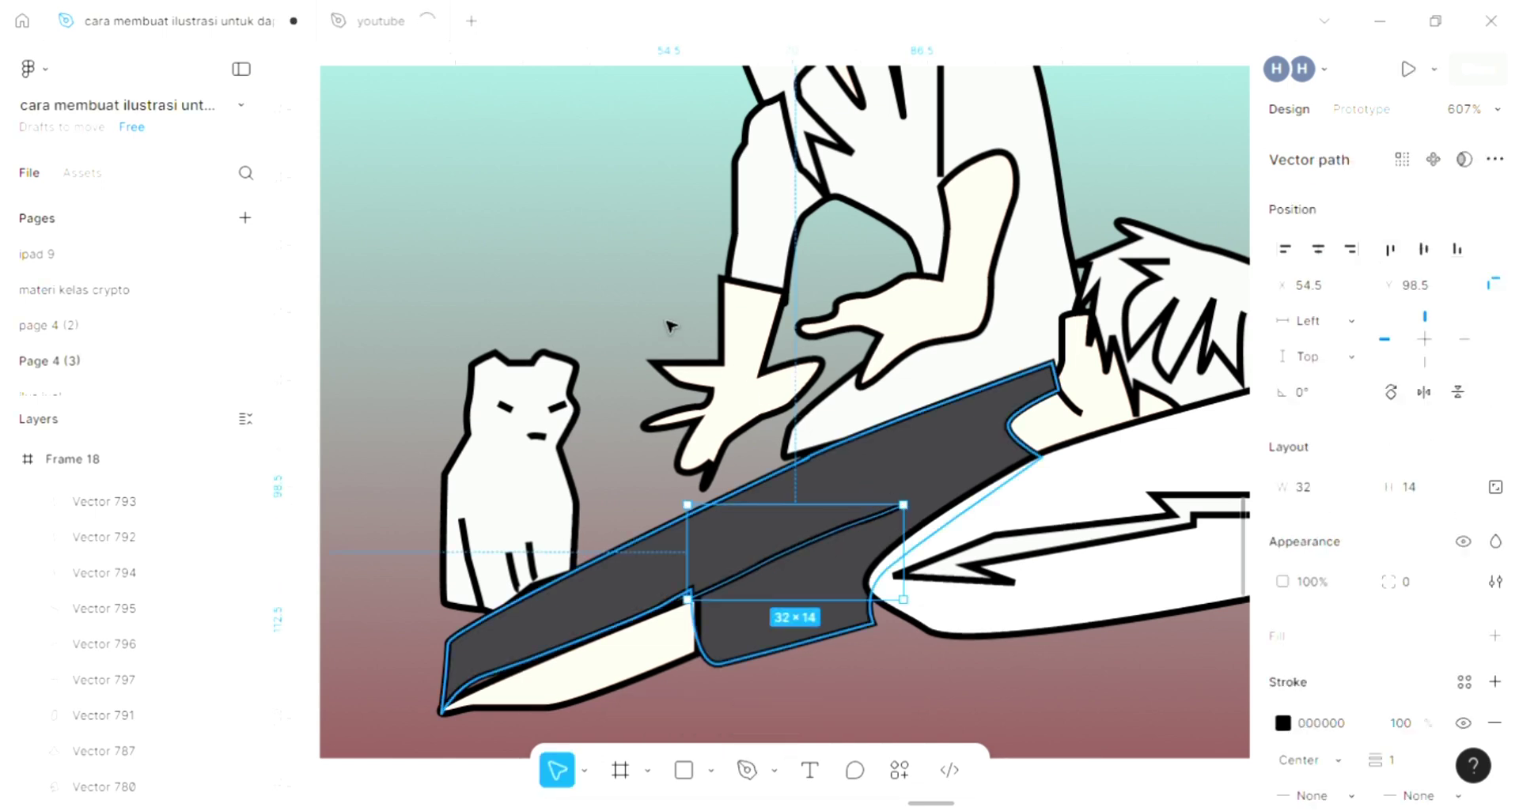
{"action": "key", "text": "Escape"}
Step: Move the outer wrist corner of the long-haired character's hand nearest the cat to 60.5, 66, in line with the sleeve edge
{"action": "scroll", "coordinate": [745, 335], "scroll_direction": "up", "scroll_amount": 5}
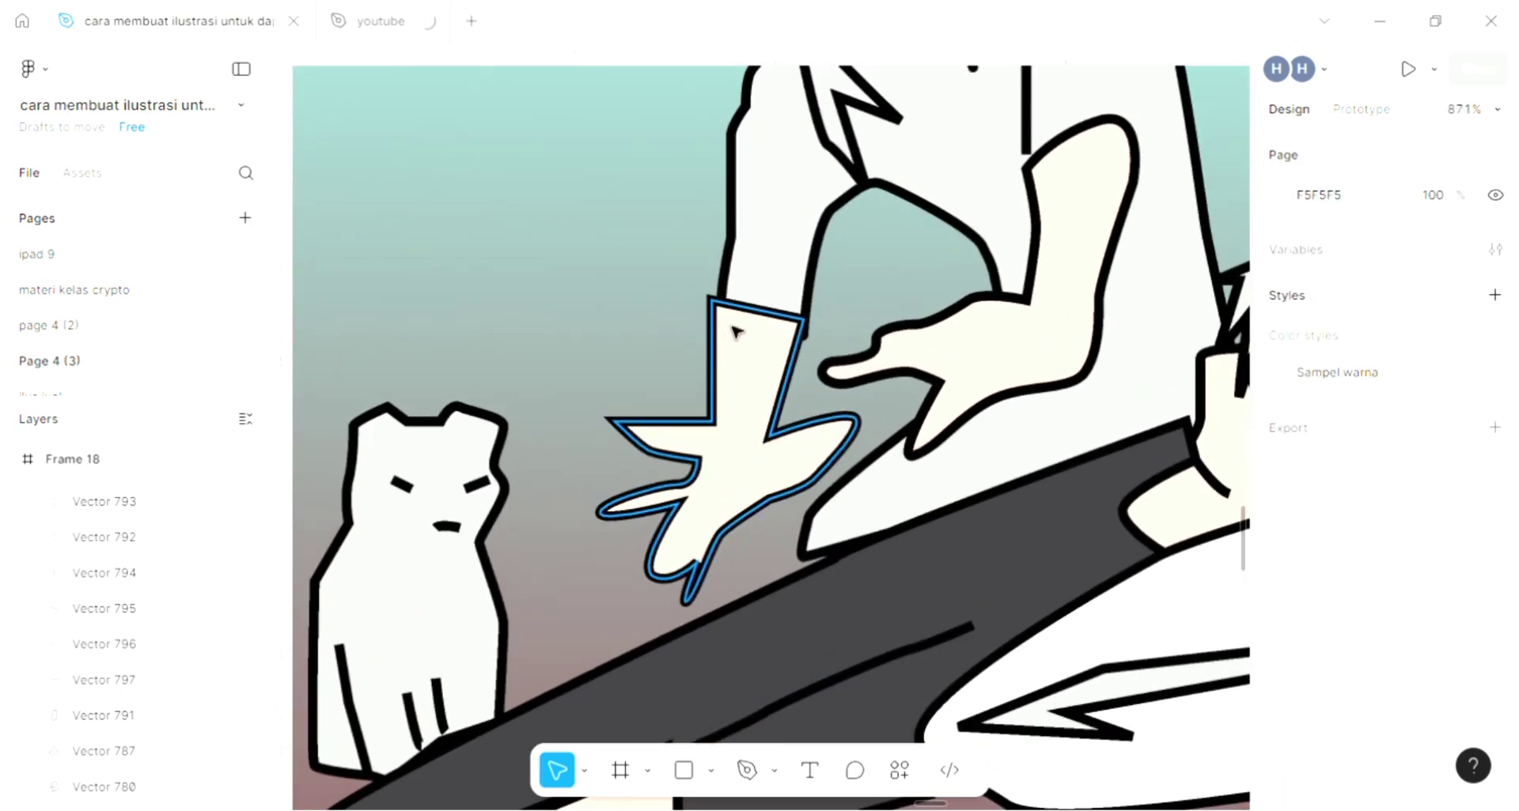
{"action": "left_click", "coordinate": [736, 332]}
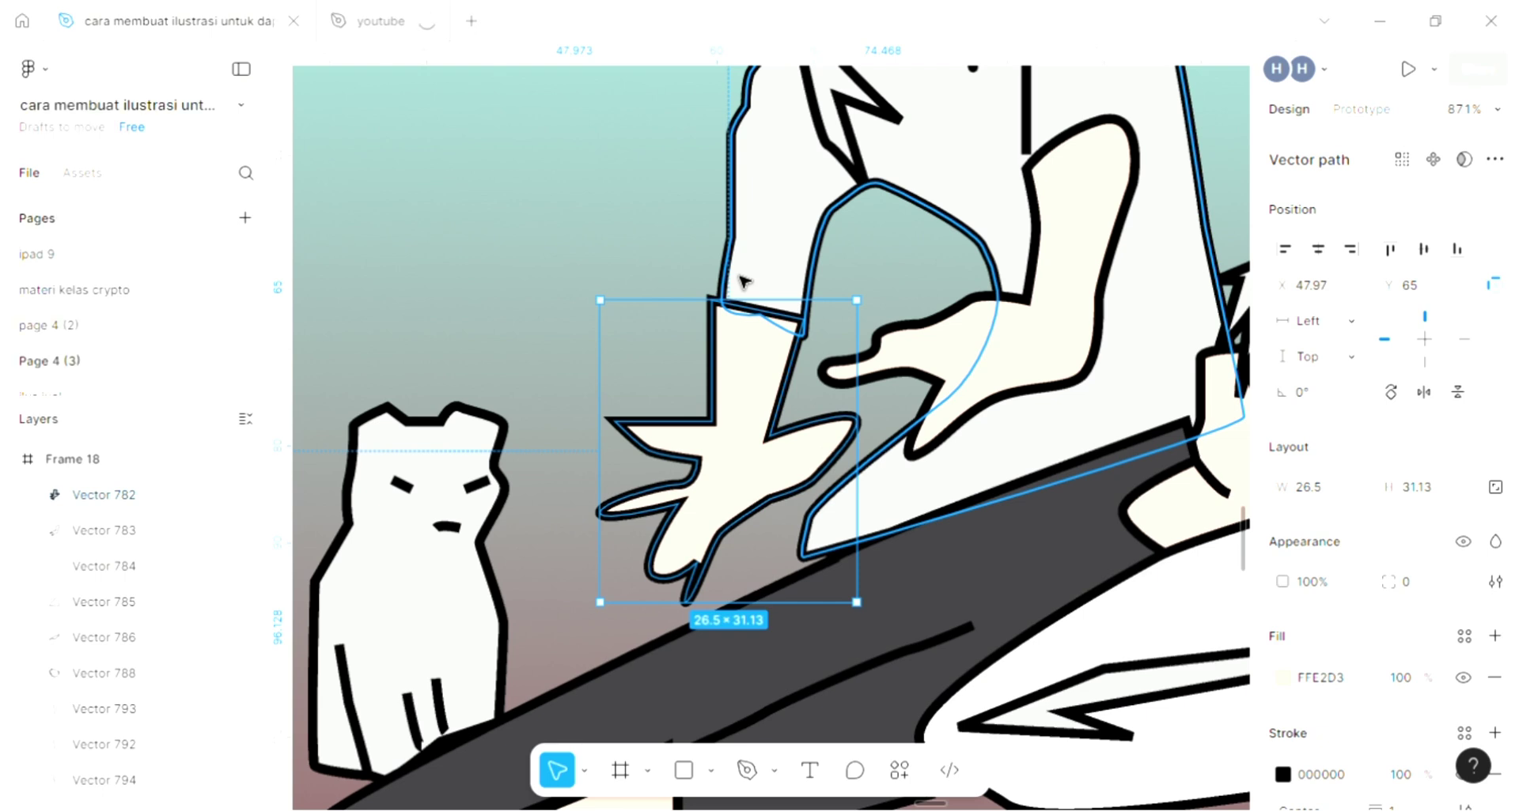
{"action": "double_click", "coordinate": [726, 328]}
{"action": "left_click_drag", "start_coordinate": [713, 302], "coordinate": [722, 311]}
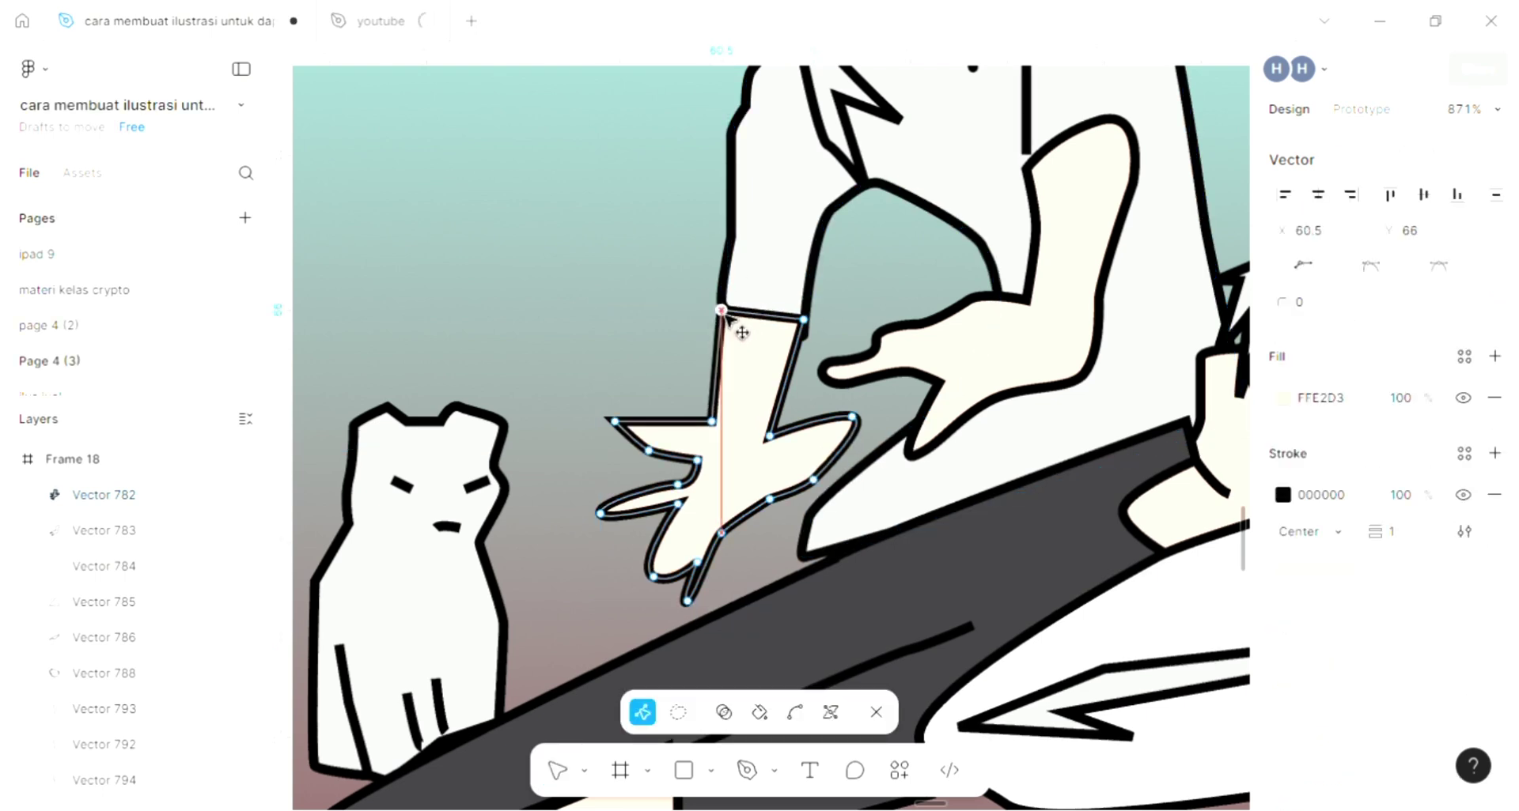
{"action": "key", "text": "Escape"}
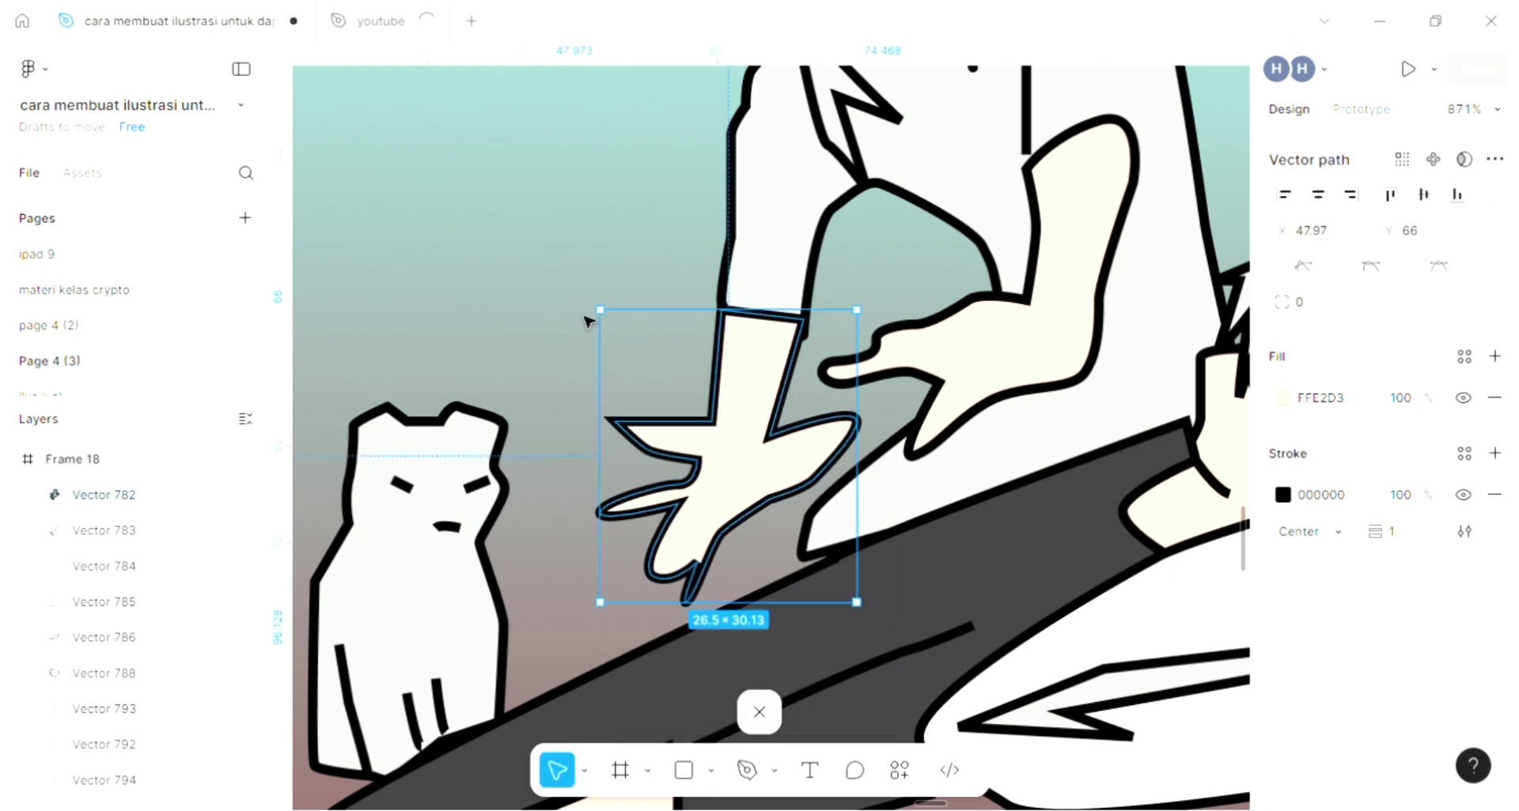
{"action": "key", "text": "Escape"}
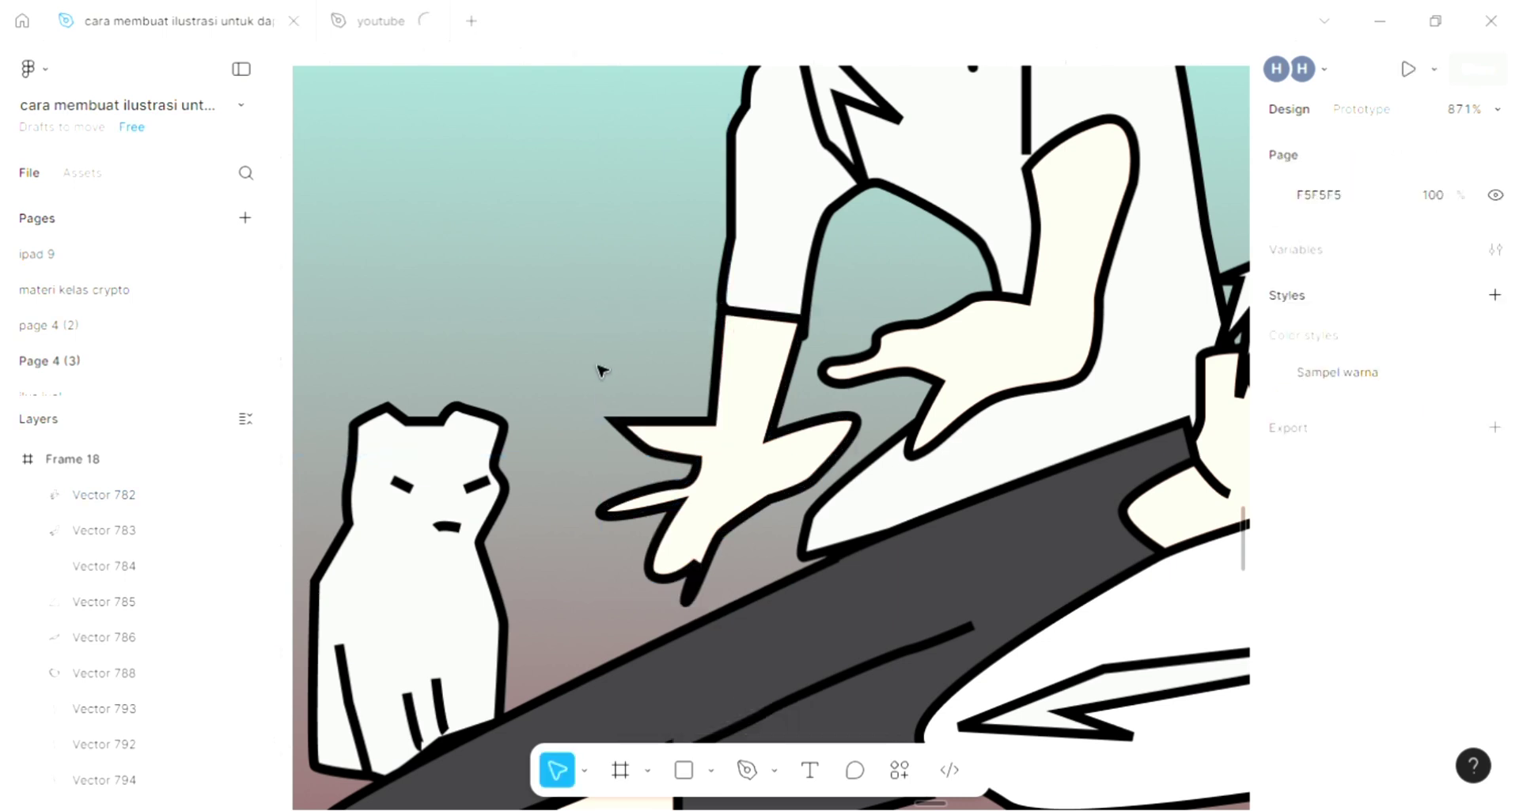
Step: Send the long-haired character's bent arm nearest the spiky-haired figure two levels backward, behind its palm detail line
{"action": "scroll", "coordinate": [530, 446], "scroll_direction": "down", "scroll_amount": 3}
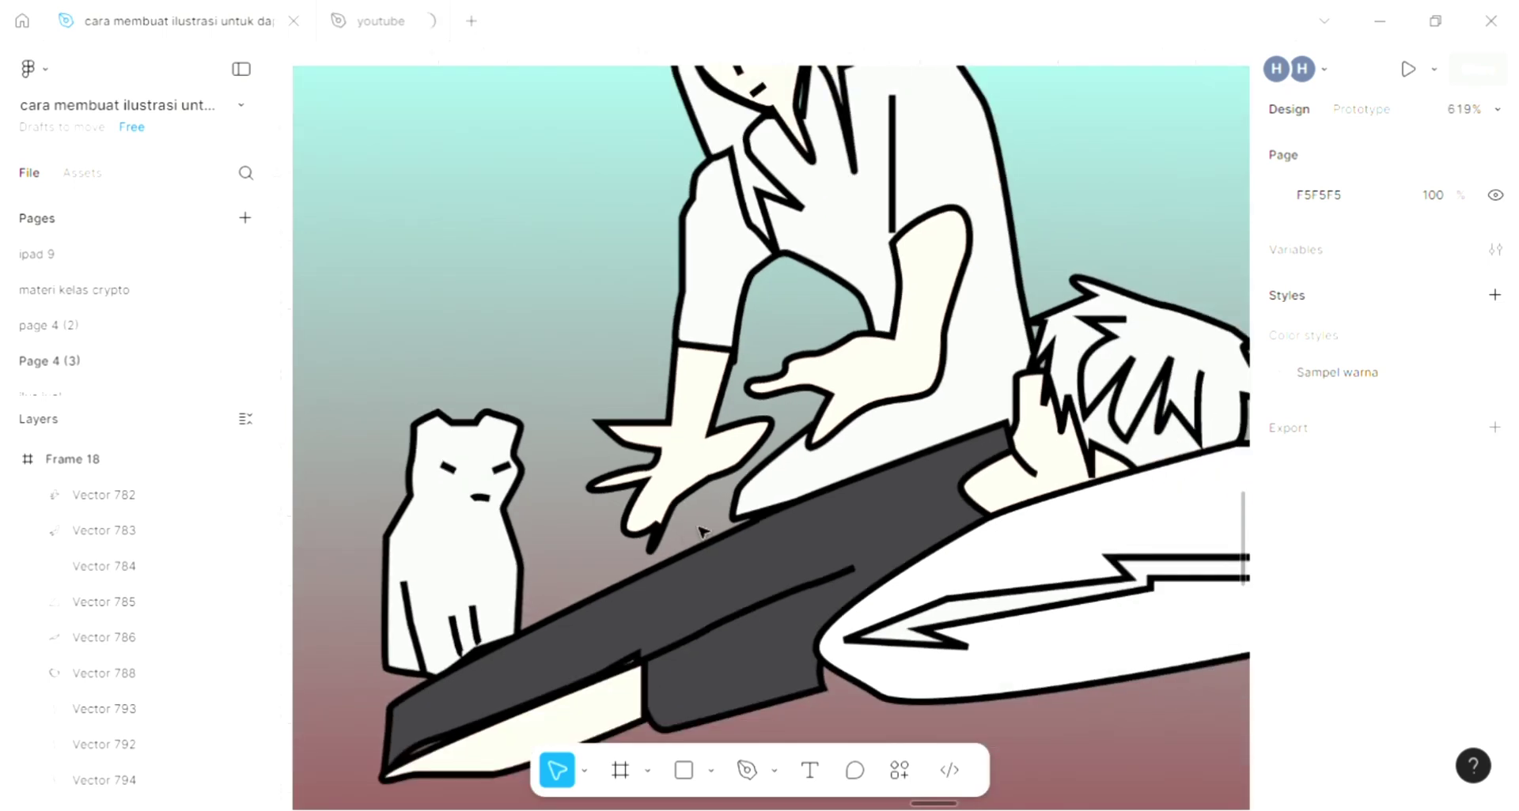
{"action": "left_click", "coordinate": [810, 382]}
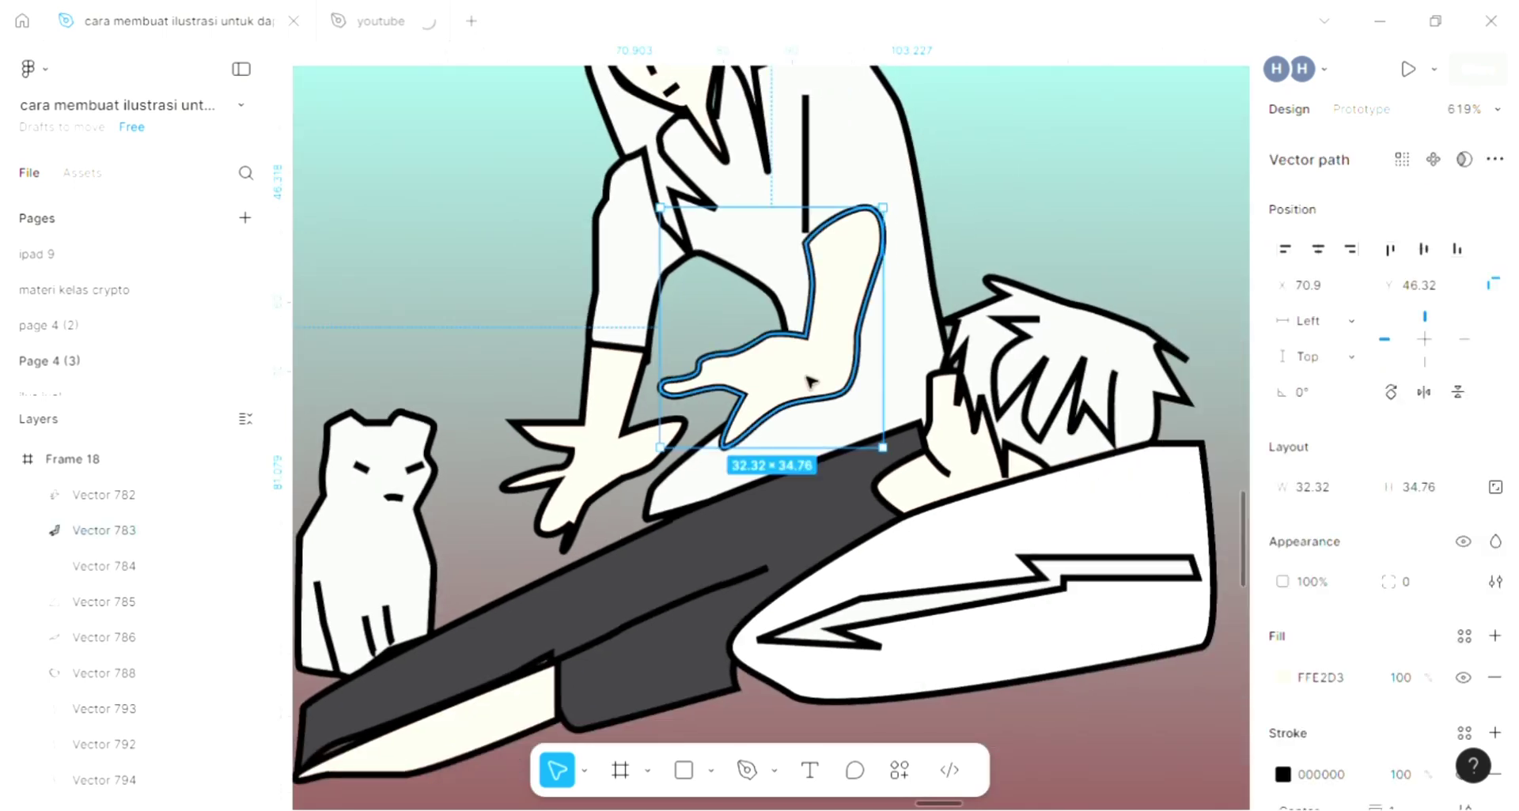
{"action": "key", "text": "ctrl+["}
{"action": "key", "text": "ctrl+["}
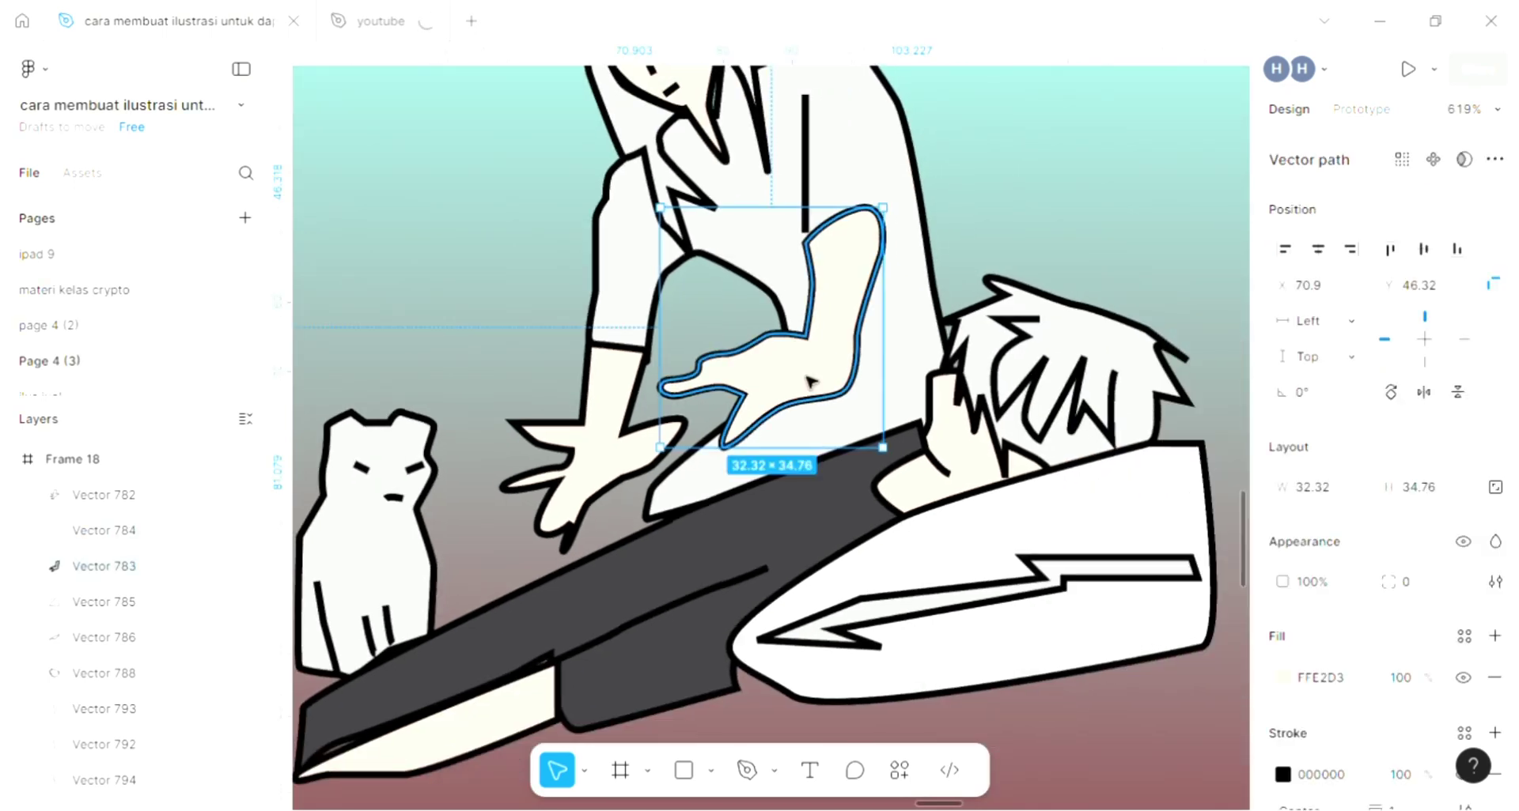
{"action": "left_click", "coordinate": [455, 327]}
Step: Draw a short open angular line of four points with the Pen tool on the bent arm's hand as finger detail
{"action": "scroll", "coordinate": [458, 329], "scroll_direction": "right", "scroll_amount": 2}
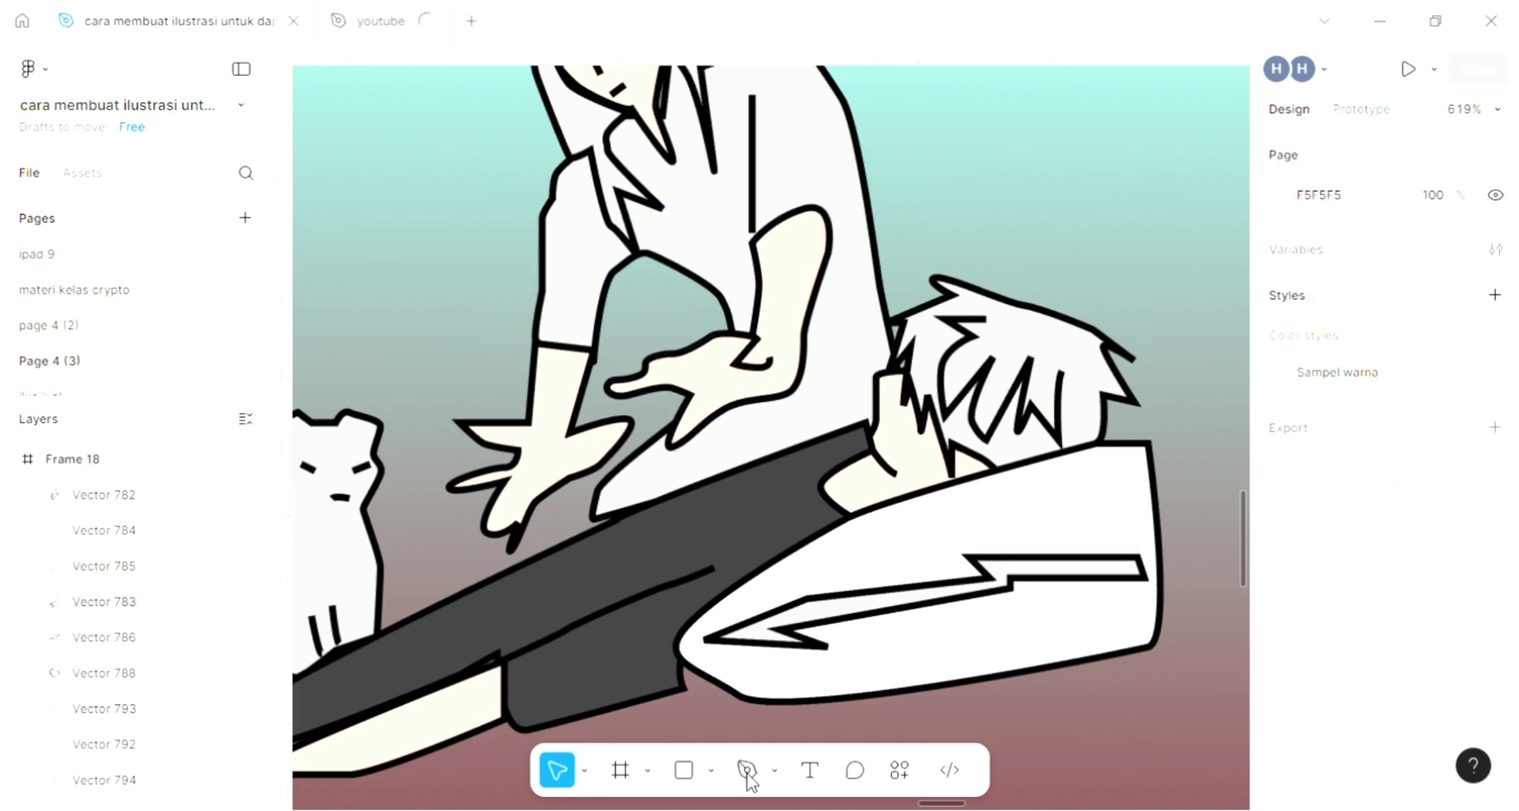
{"action": "key", "text": "p"}
{"action": "scroll", "coordinate": [747, 360], "scroll_direction": "up", "scroll_amount": 2}
{"action": "scroll", "coordinate": [748, 360], "scroll_direction": "up", "scroll_amount": 4}
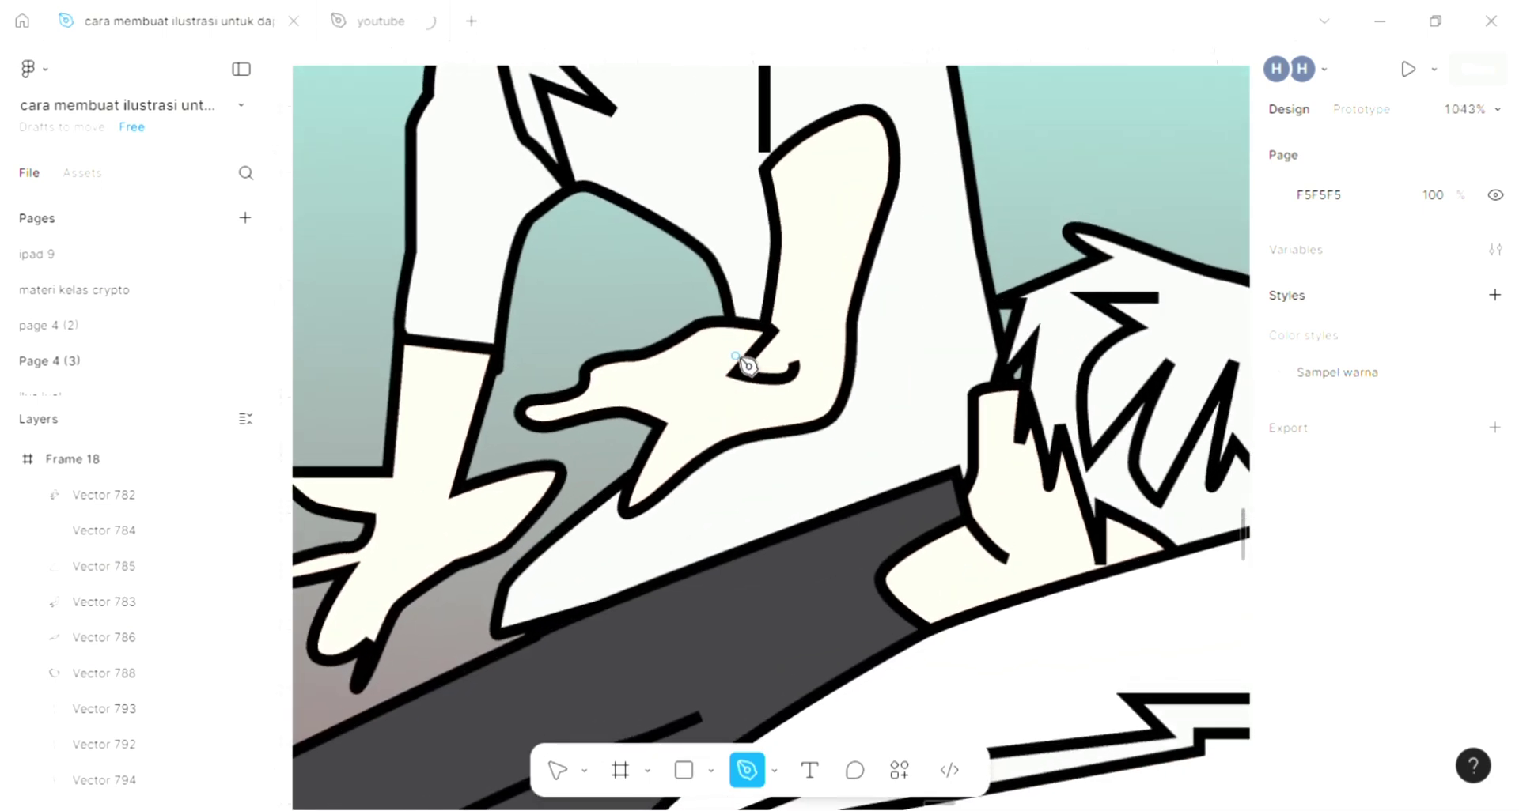
{"action": "left_click", "coordinate": [735, 357]}
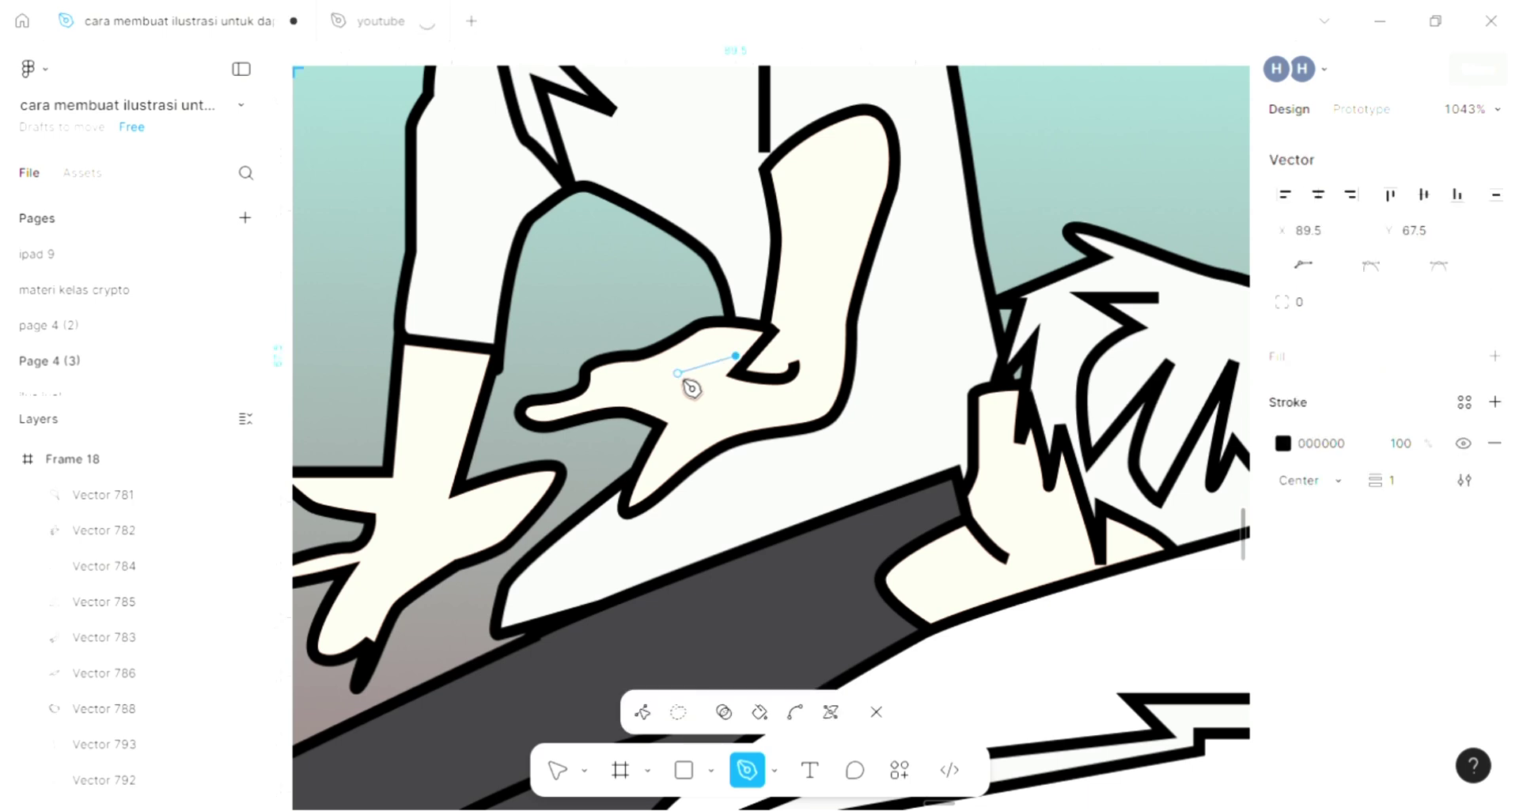
{"action": "left_click", "coordinate": [677, 372]}
{"action": "left_click", "coordinate": [647, 356]}
{"action": "left_click", "coordinate": [677, 345]}
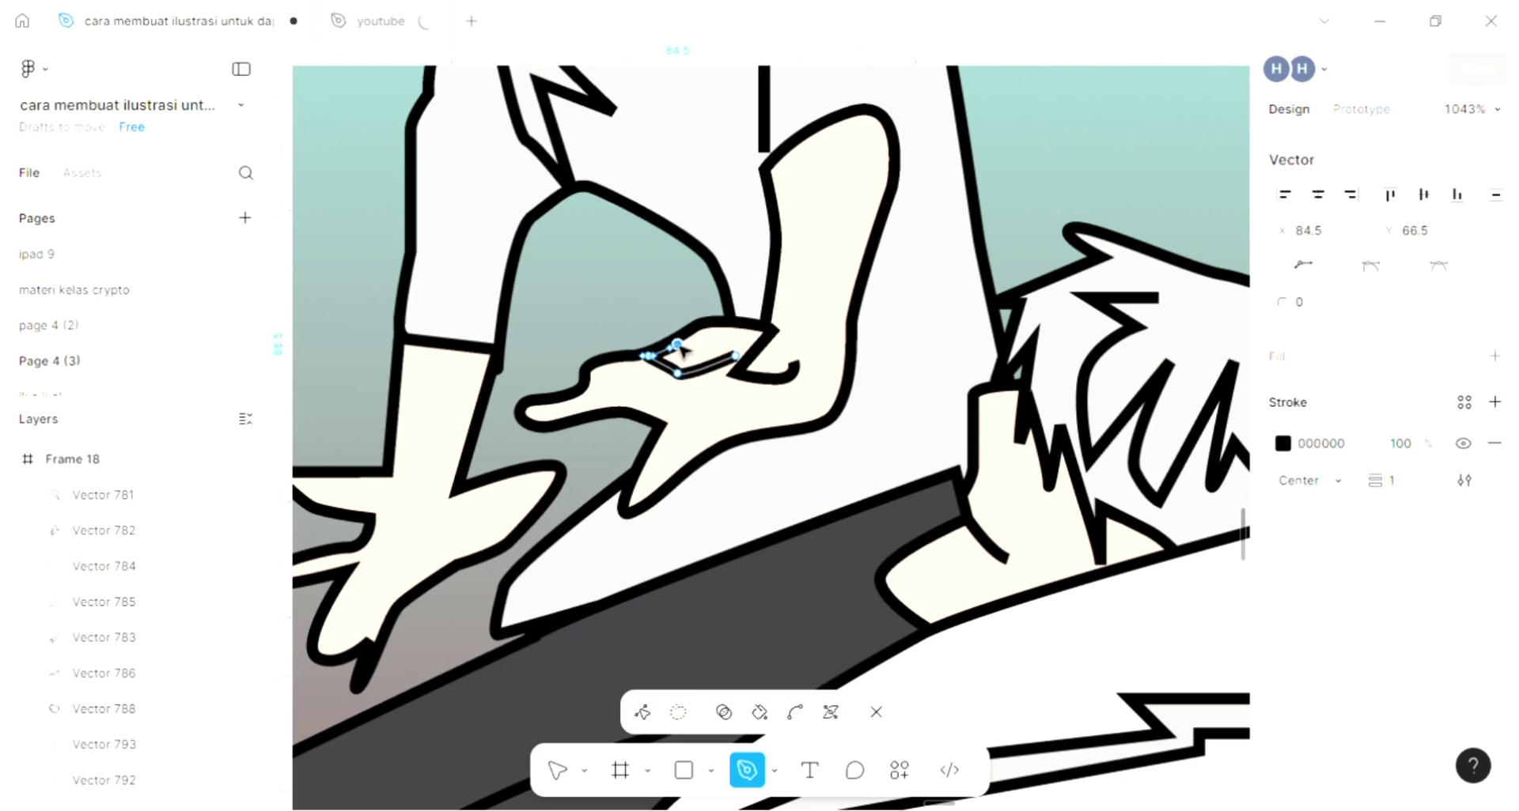
{"action": "key", "text": "Escape"}
{"action": "left_click", "coordinate": [645, 314]}
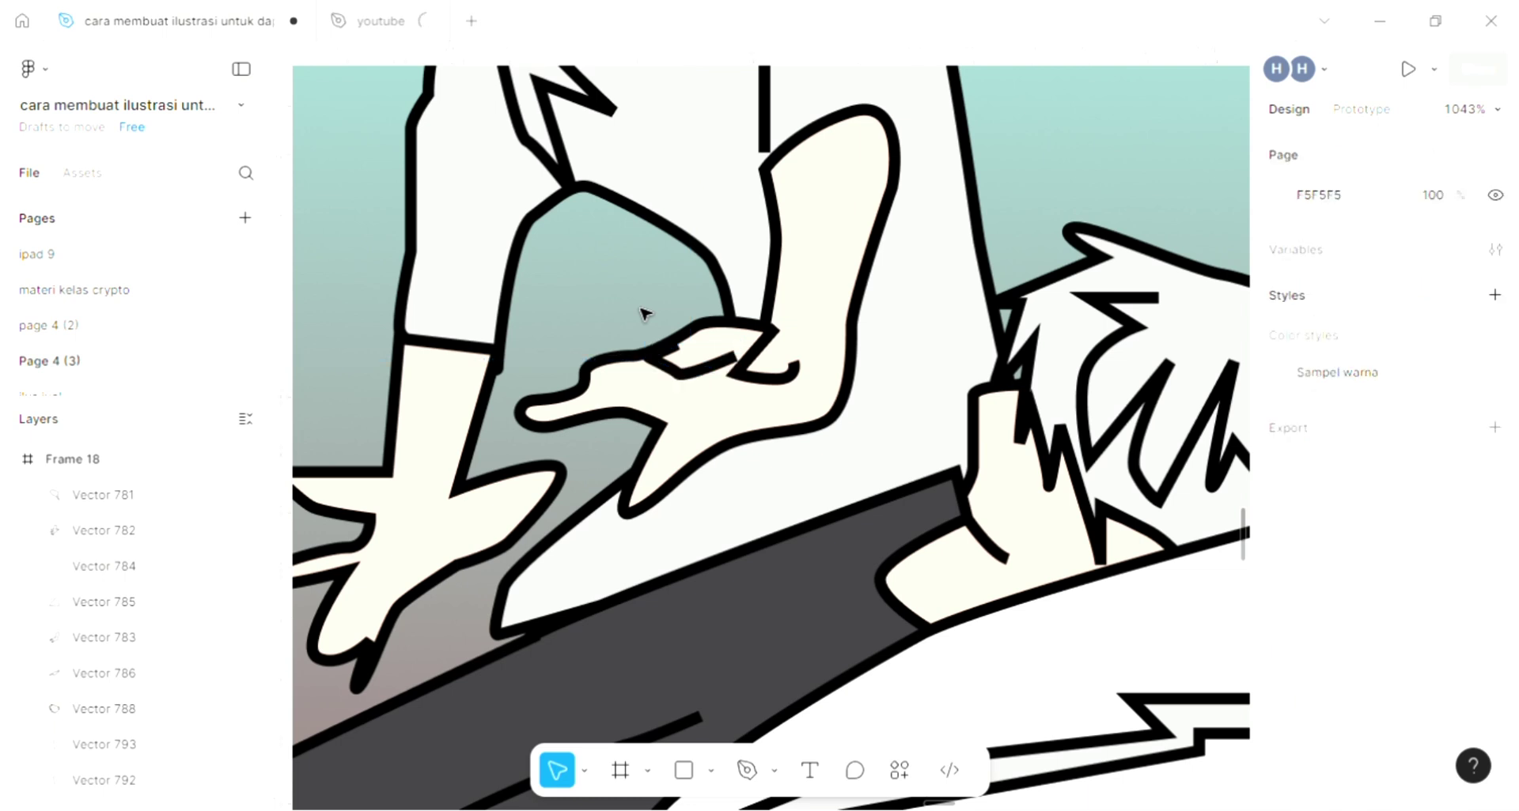
Step: Draw a short curved finger line with the Pen tool along the bent arm's hand, ending at 76.5, 70 on the finger's upper outline
{"action": "key", "text": "p"}
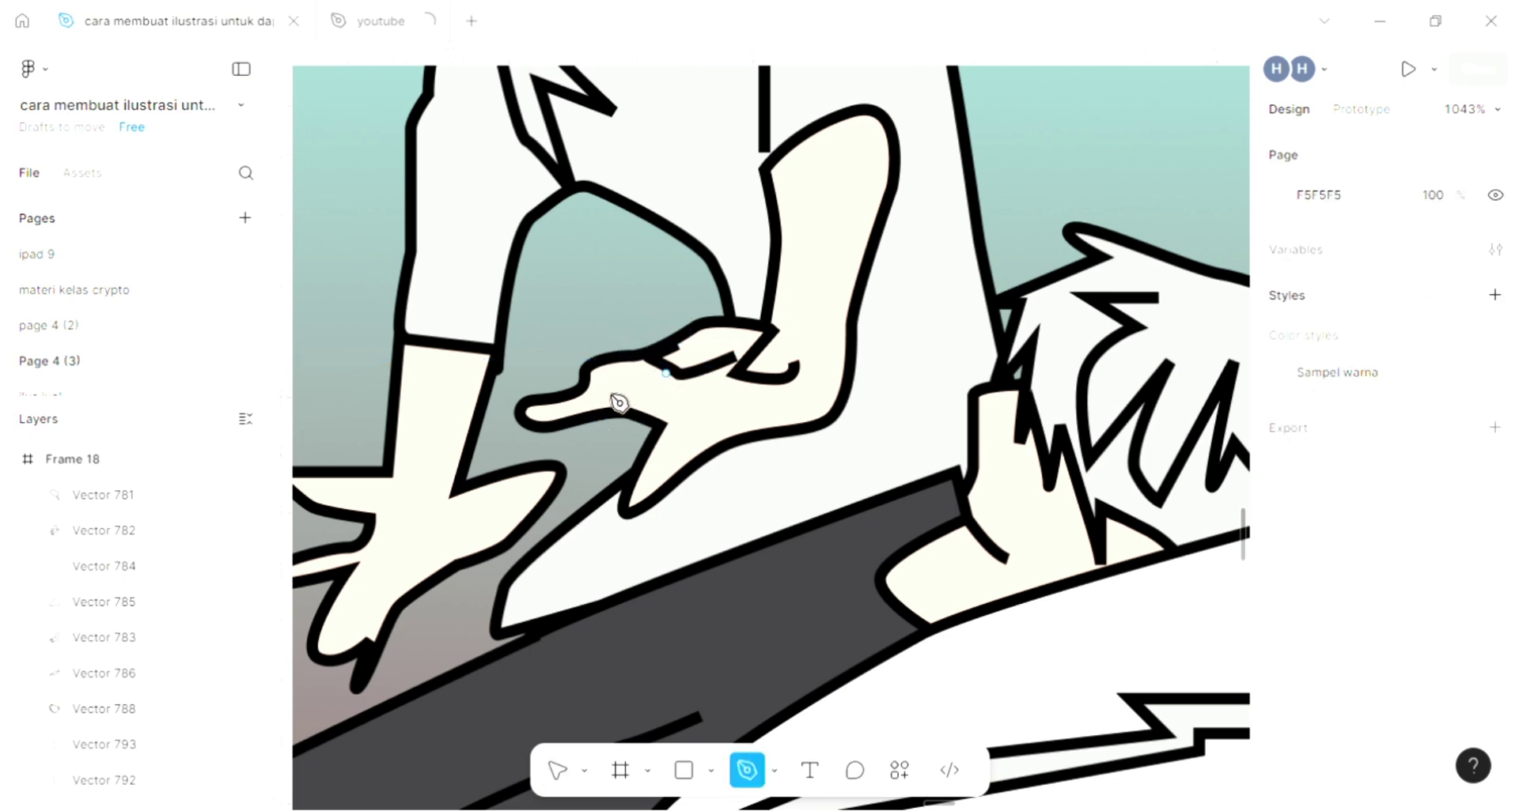
{"action": "left_click", "coordinate": [584, 385]}
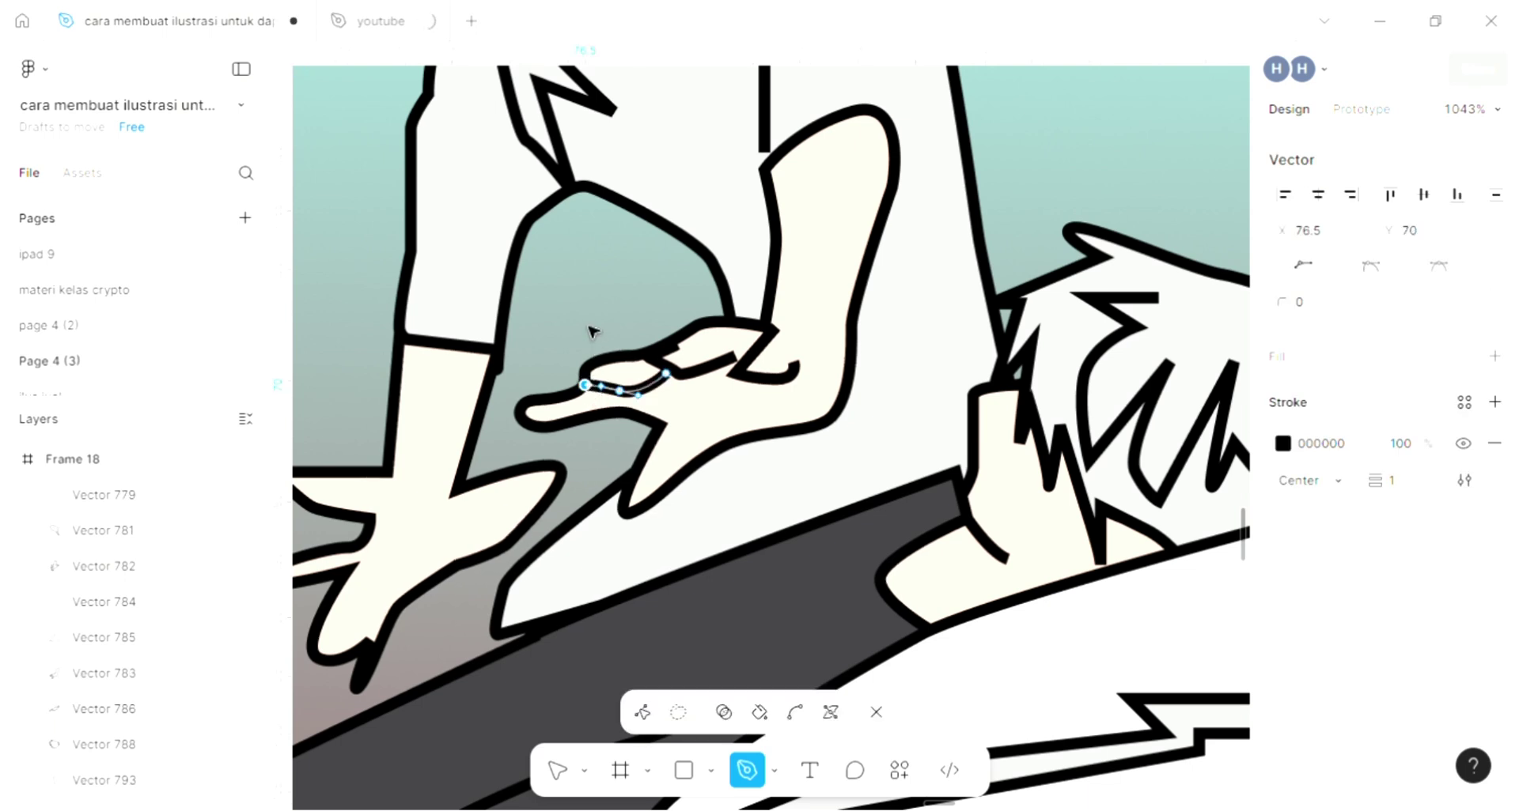
{"action": "key", "text": "Escape"}
{"action": "key", "text": "Escape"}
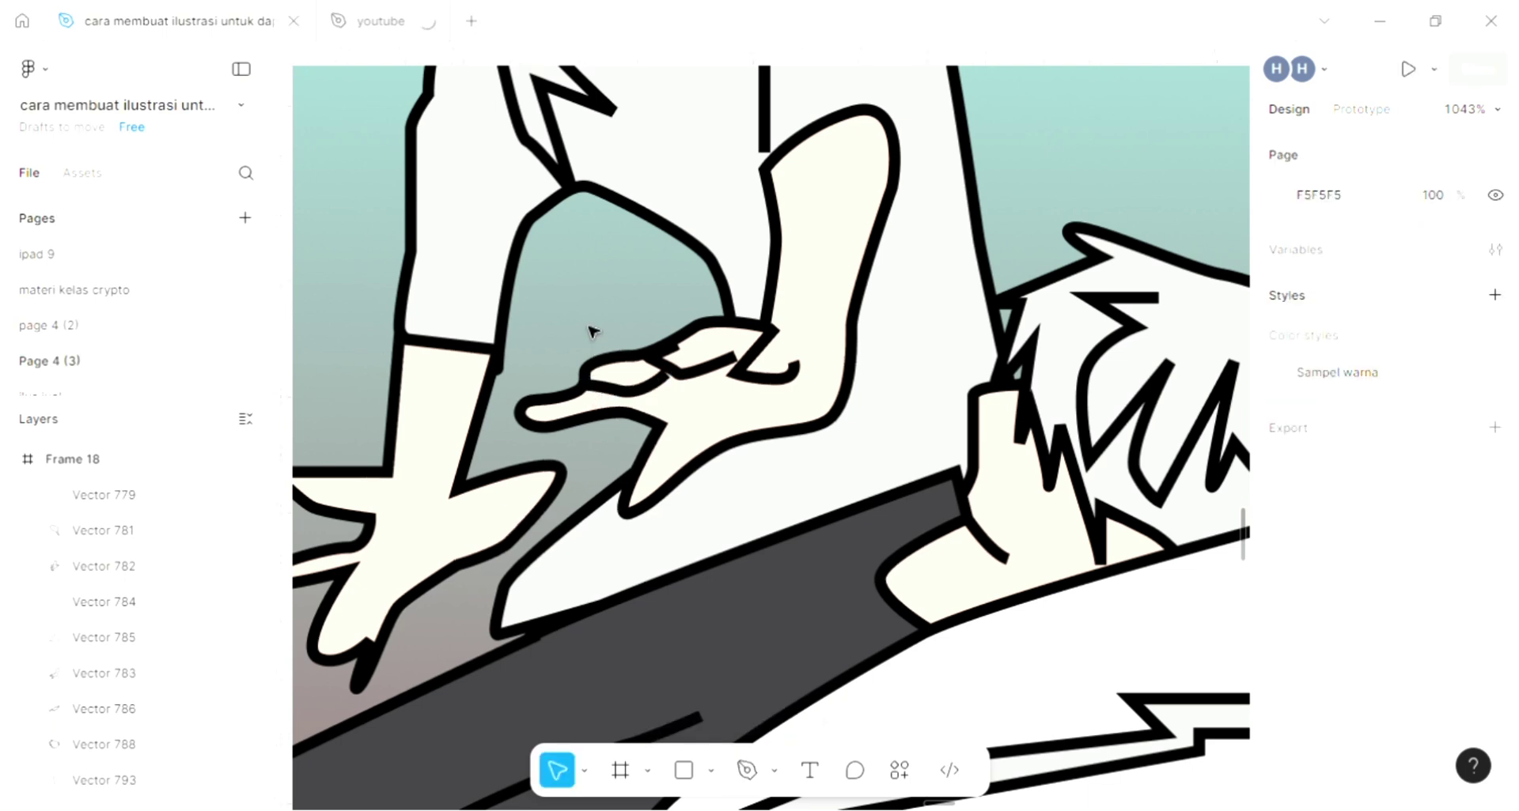
Step: Draw a curved open hair strand with the Pen tool from the forehead down the outer side of the long-haired character's face, about 6 by 17
{"action": "scroll", "coordinate": [594, 340], "scroll_direction": "down", "scroll_amount": 5}
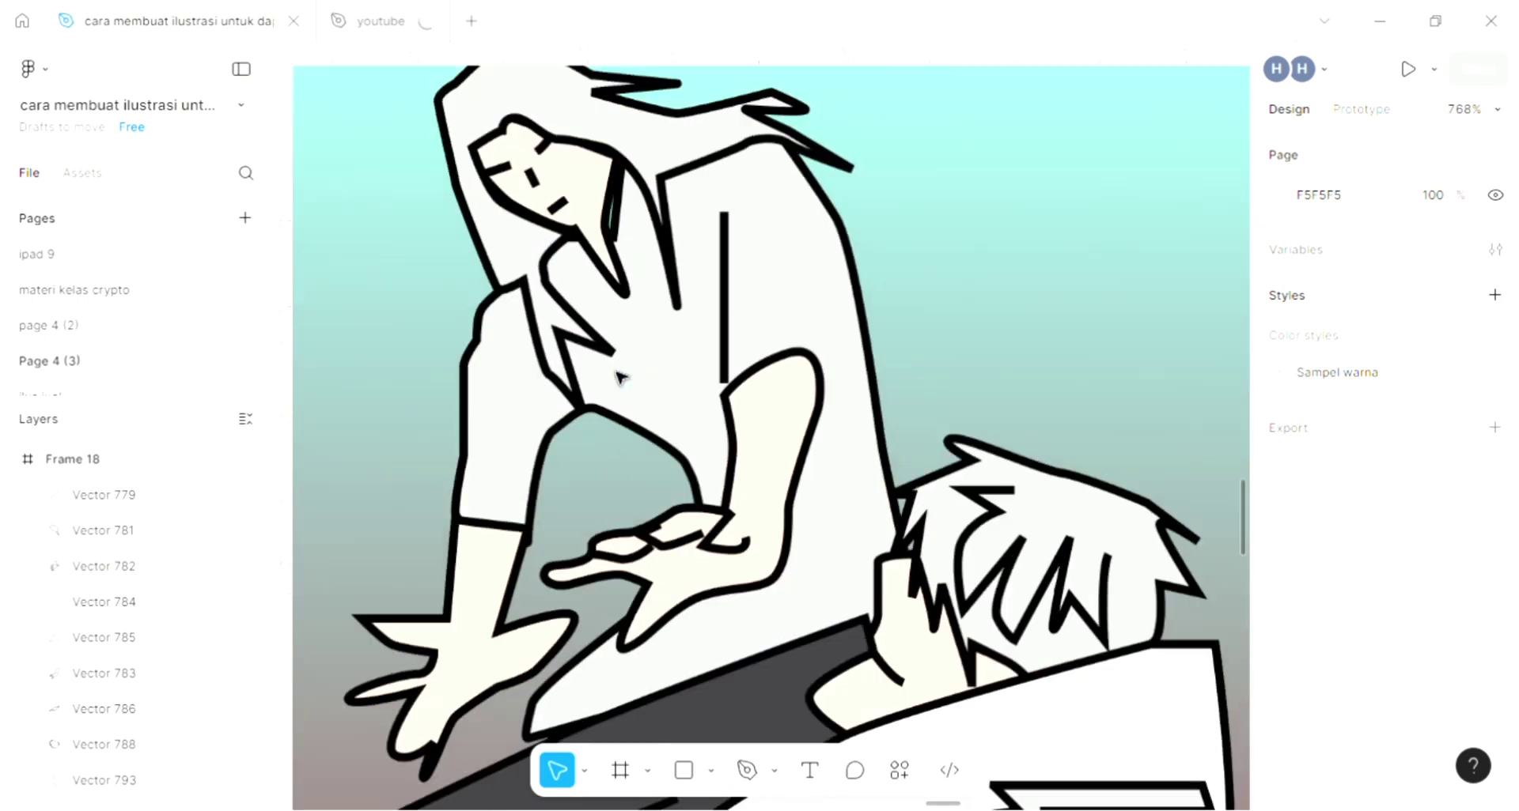
{"action": "scroll", "coordinate": [619, 378], "scroll_direction": "up", "scroll_amount": 3}
{"action": "scroll", "coordinate": [619, 378], "scroll_direction": "left", "scroll_amount": 5}
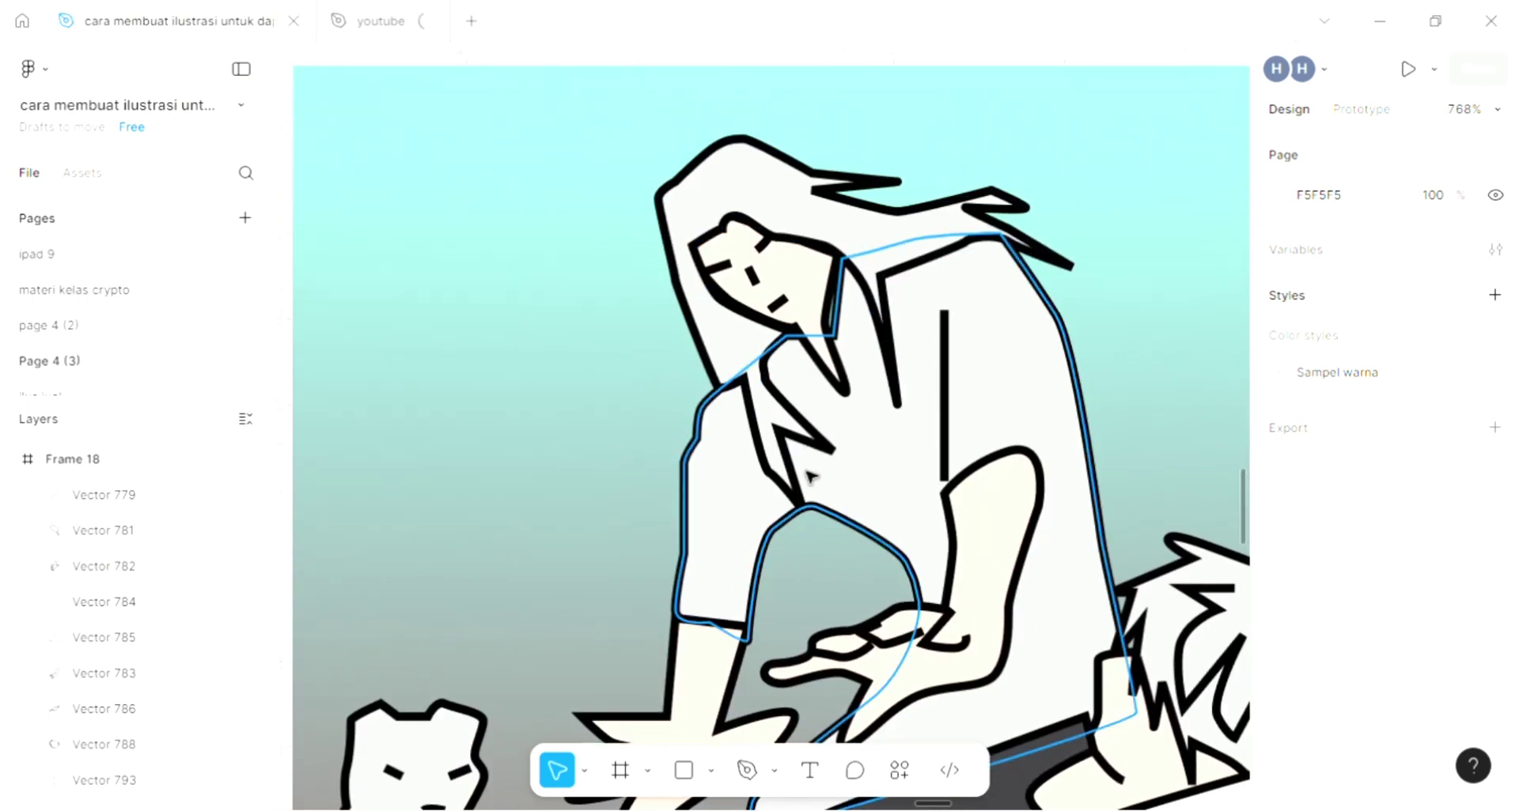
{"action": "left_click", "coordinate": [747, 770]}
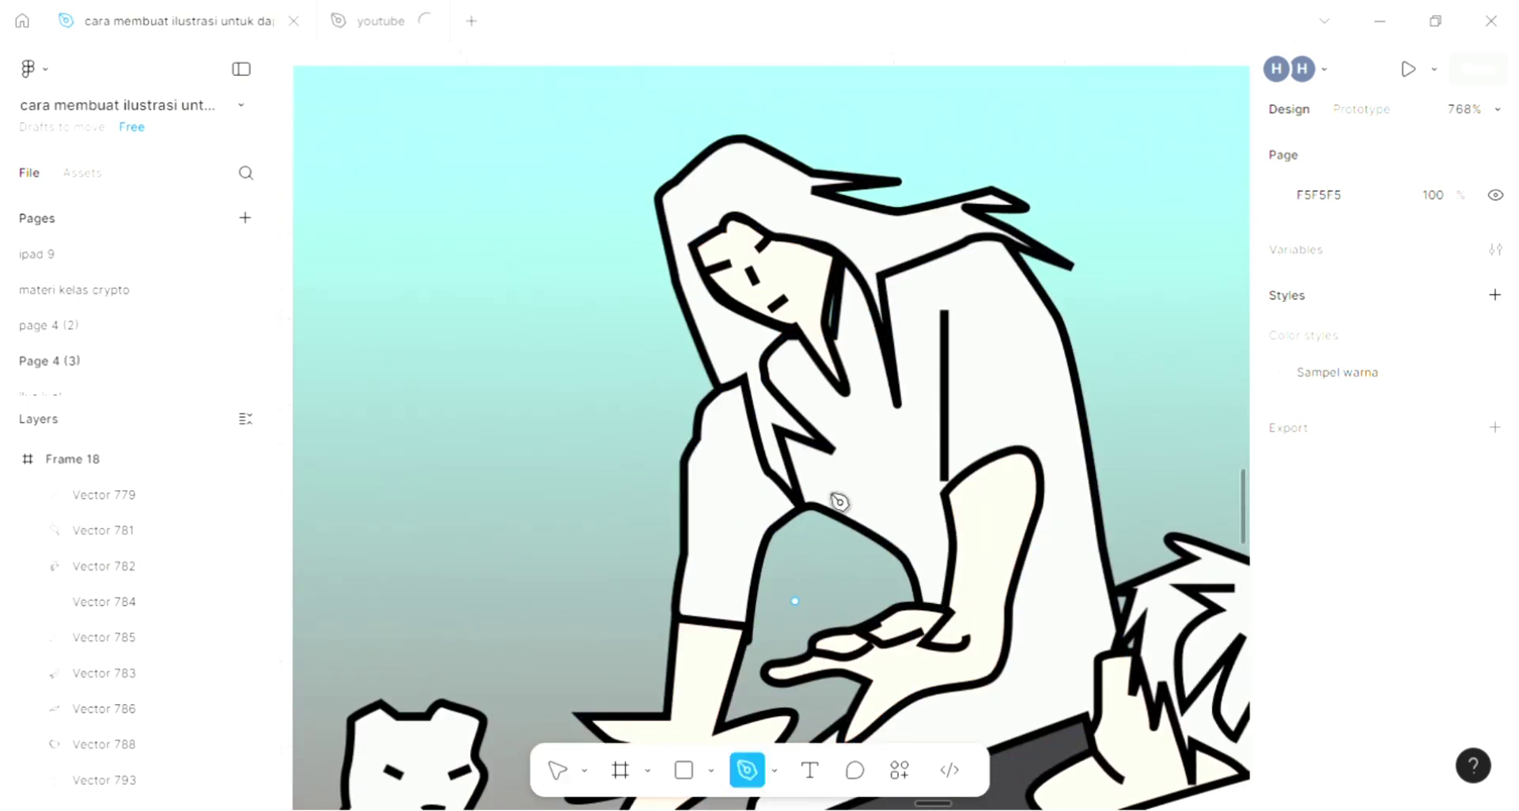
{"action": "scroll", "coordinate": [839, 403], "scroll_direction": "up", "scroll_amount": 1}
{"action": "scroll", "coordinate": [737, 242], "scroll_direction": "up", "scroll_amount": 3}
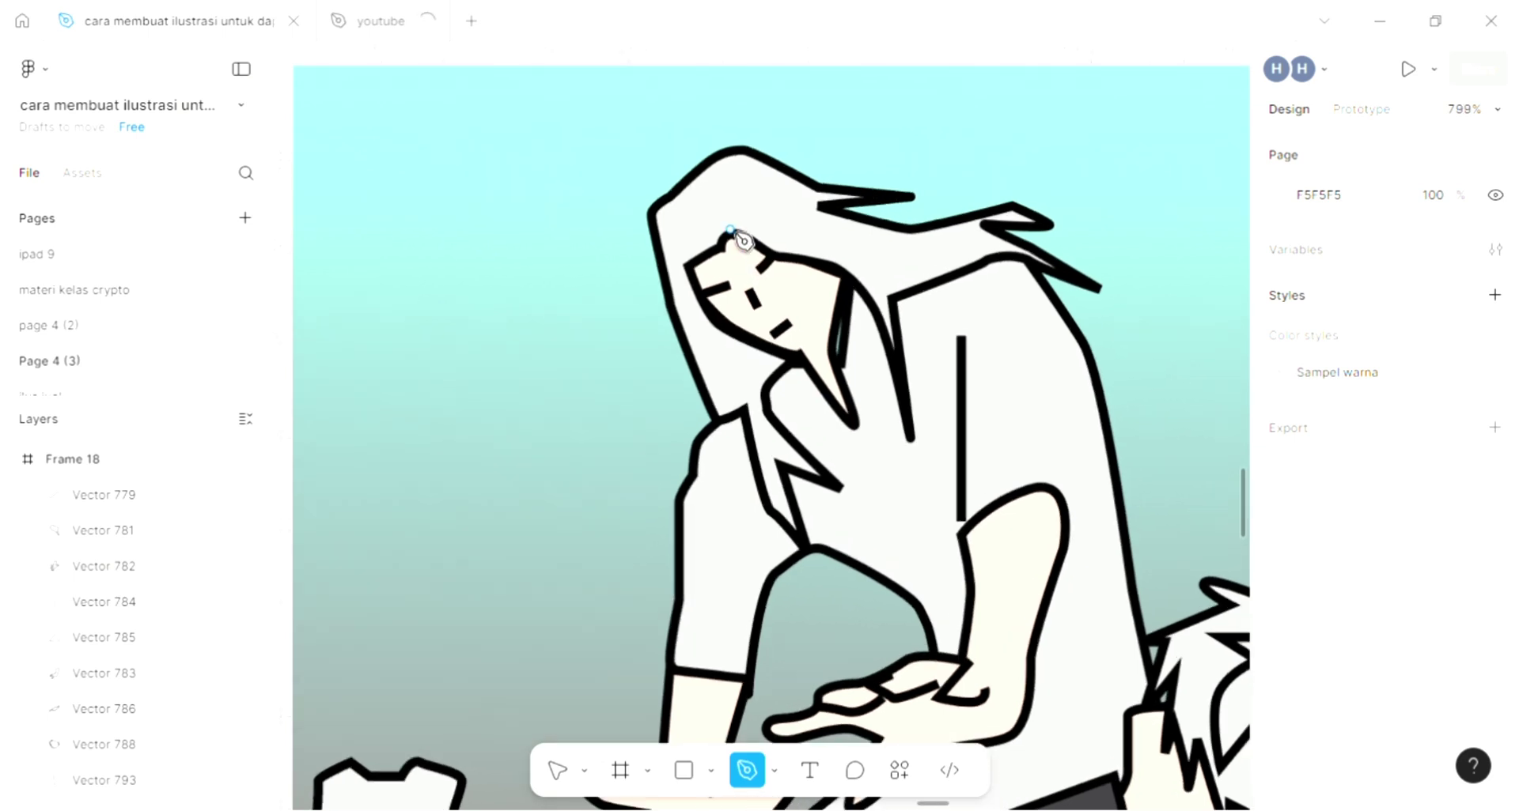
{"action": "scroll", "coordinate": [709, 210], "scroll_direction": "up", "scroll_amount": 3}
{"action": "scroll", "coordinate": [709, 210], "scroll_direction": "right", "scroll_amount": 3}
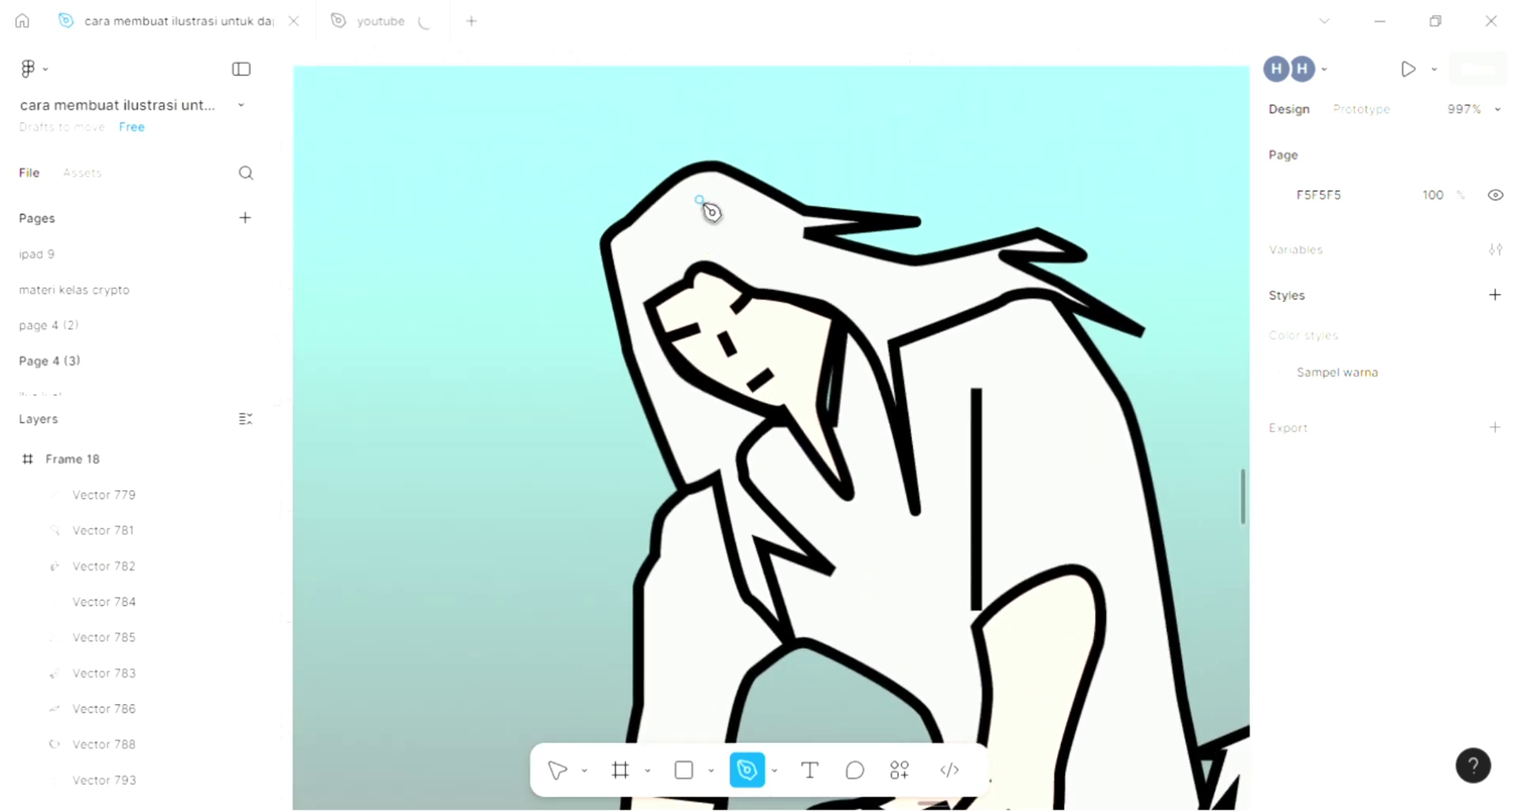
{"action": "left_click", "coordinate": [670, 283]}
{"action": "left_click_drag", "start_coordinate": [638, 316], "coordinate": [655, 384]}
{"action": "left_click_drag", "start_coordinate": [708, 457], "coordinate": [718, 461]}
{"action": "key", "text": "Escape"}
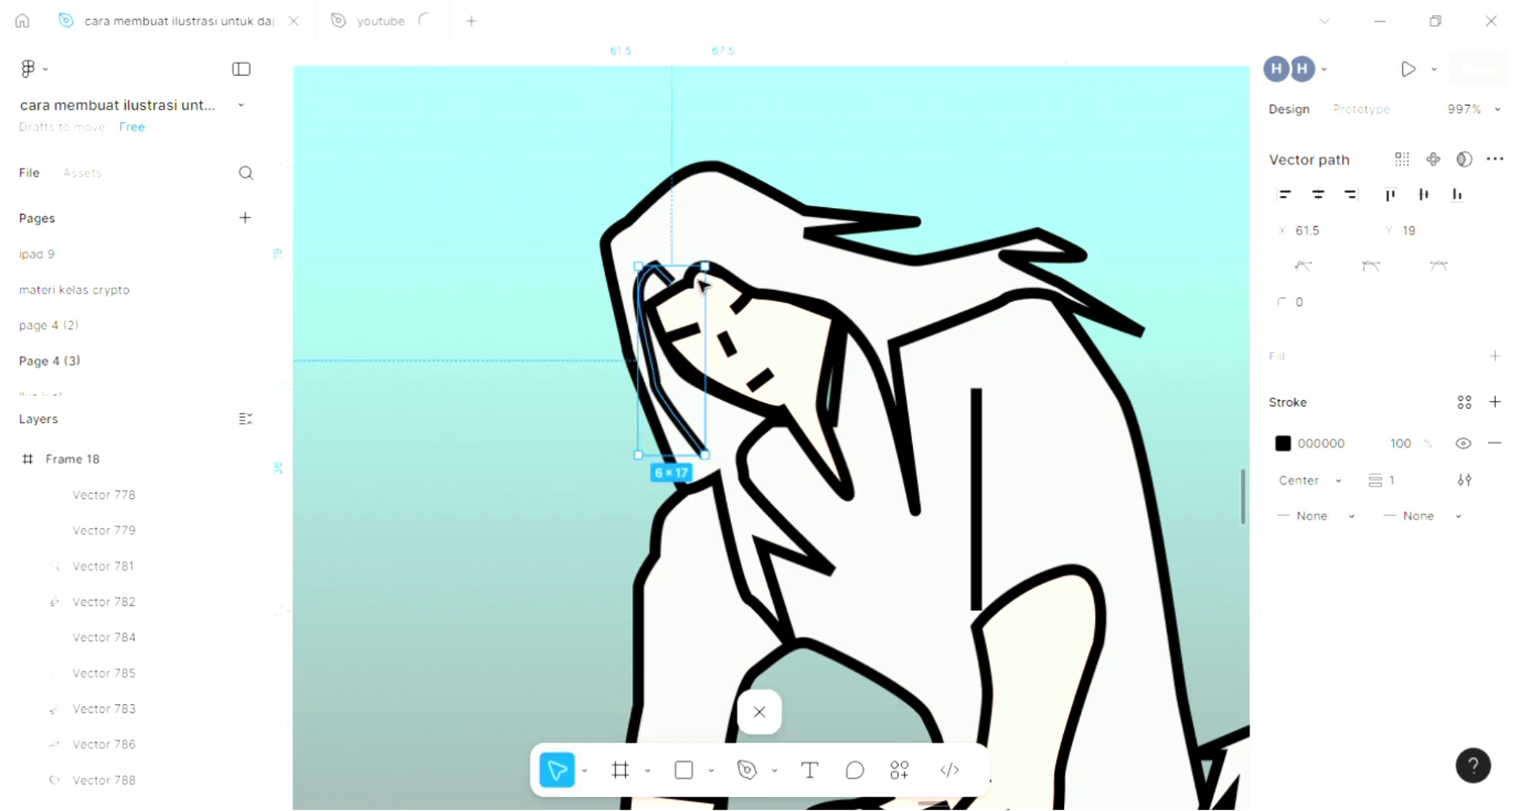
{"action": "left_click", "coordinate": [627, 170]}
Step: Draw a curved hair strand with the Pen tool from the forehead parting over the face and back into the flowing hair, about 22 by 7.6
{"action": "key", "text": "p"}
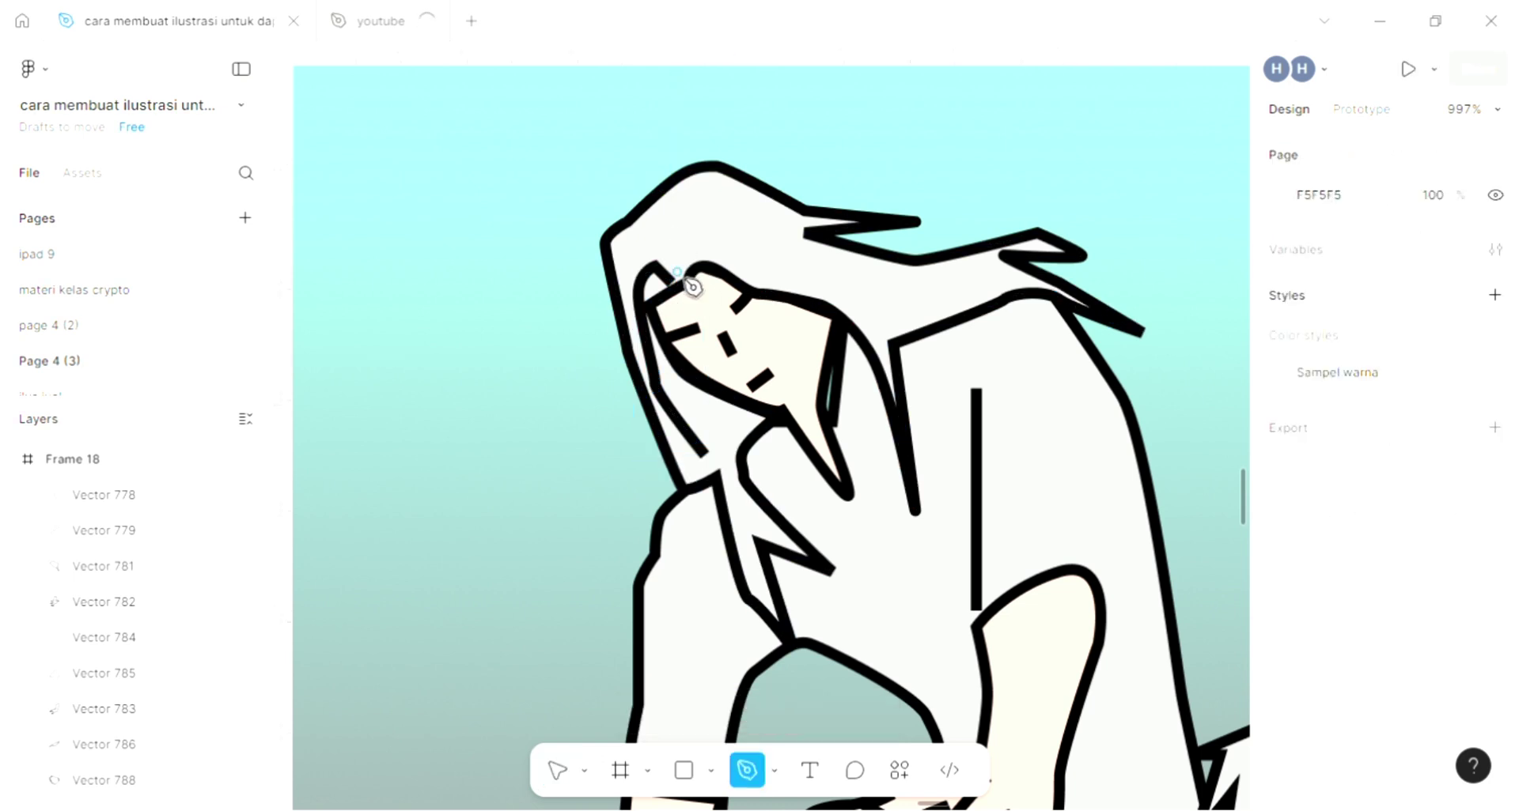
{"action": "left_click", "coordinate": [678, 280]}
{"action": "left_click_drag", "start_coordinate": [688, 234], "coordinate": [704, 228]}
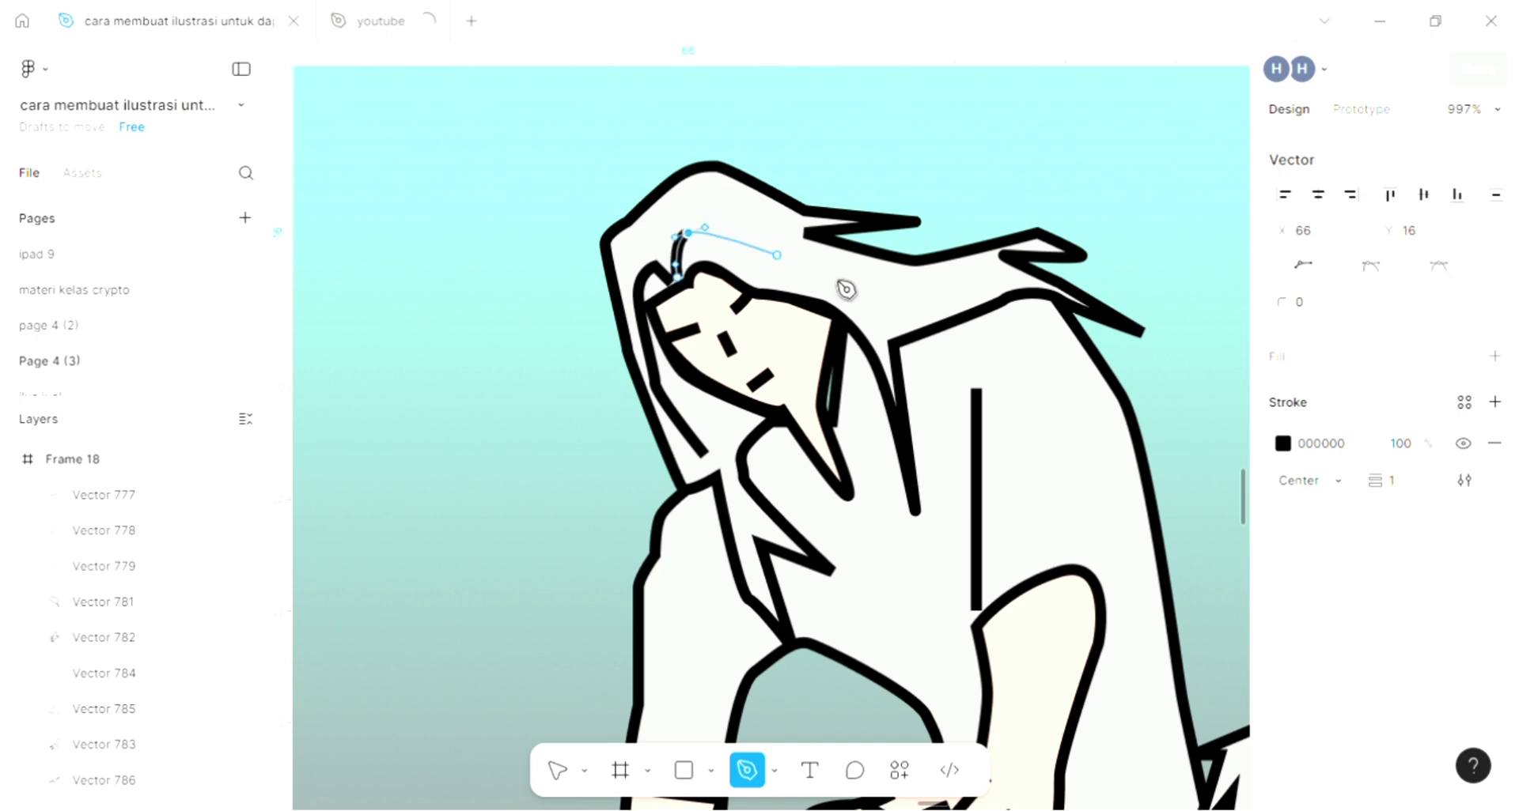
{"action": "left_click_drag", "start_coordinate": [848, 304], "coordinate": [870, 318]}
{"action": "left_click", "coordinate": [920, 316]}
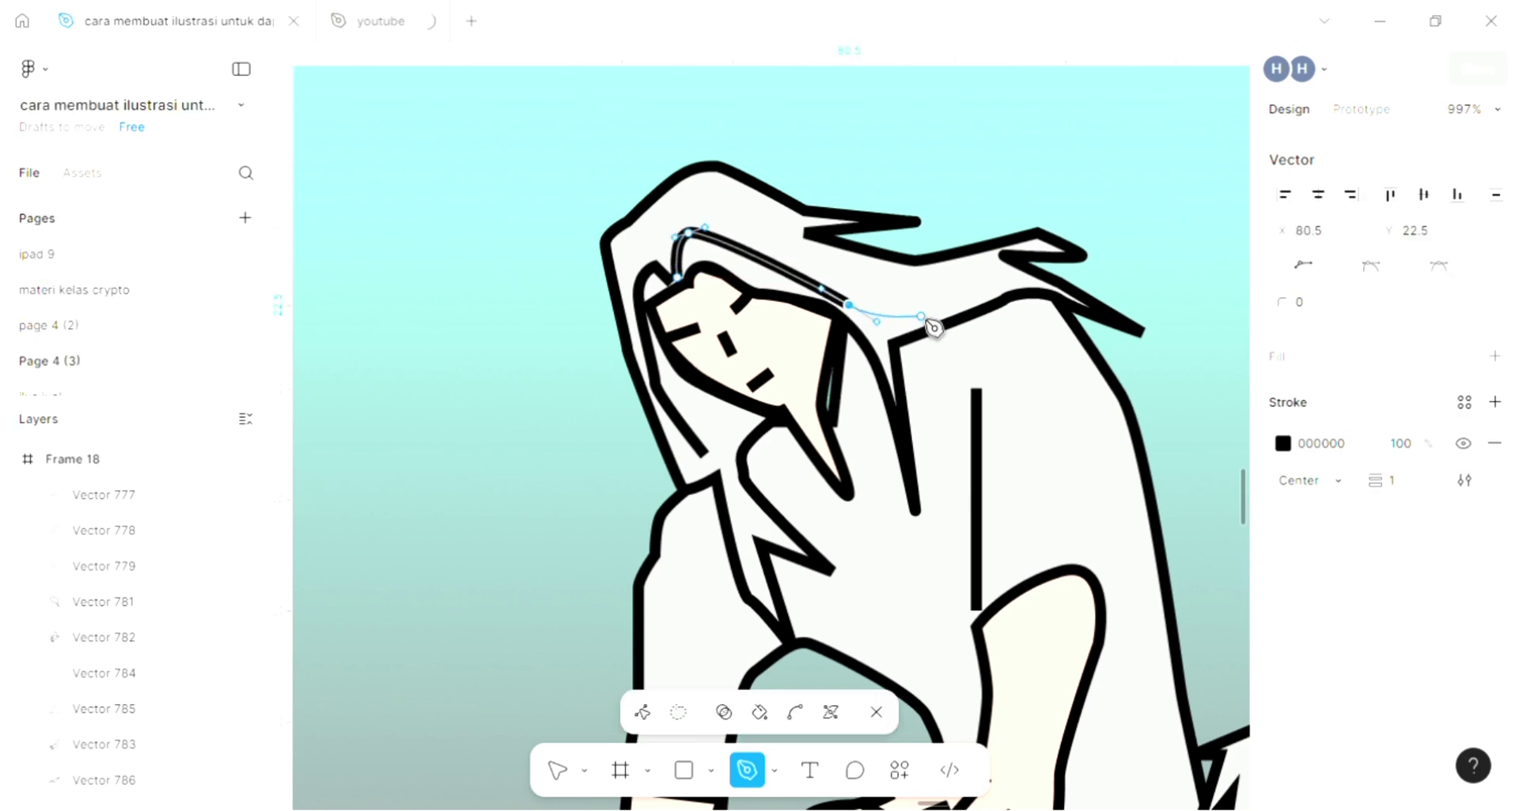
{"action": "key", "text": "Escape"}
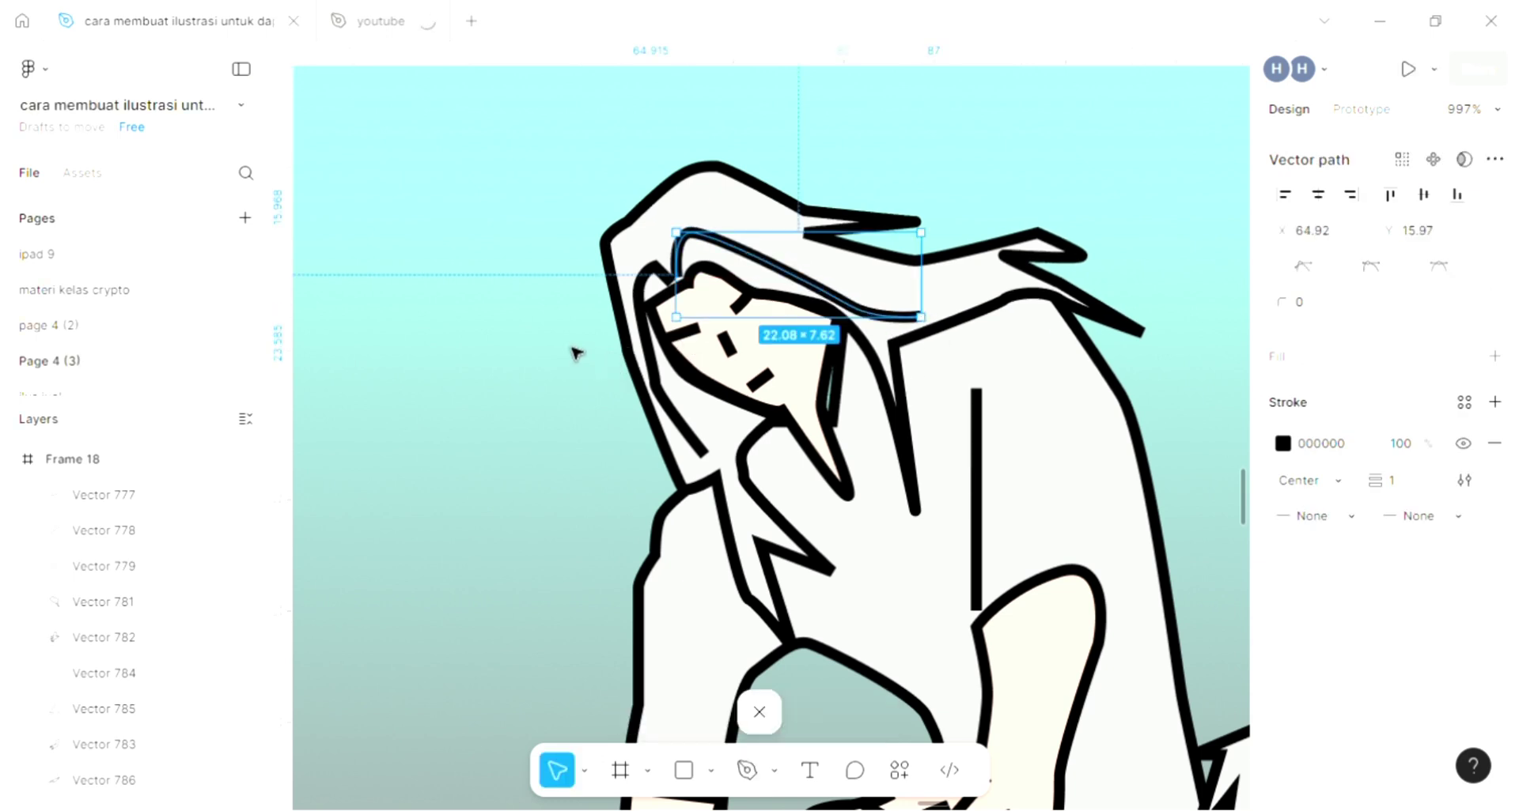
{"action": "left_click", "coordinate": [577, 353]}
Step: Draw a gently curved hair strand with the Pen tool from the crown back through the flowing hair, about 22 by 6.5
{"action": "key", "text": "p"}
{"action": "left_click", "coordinate": [727, 205]}
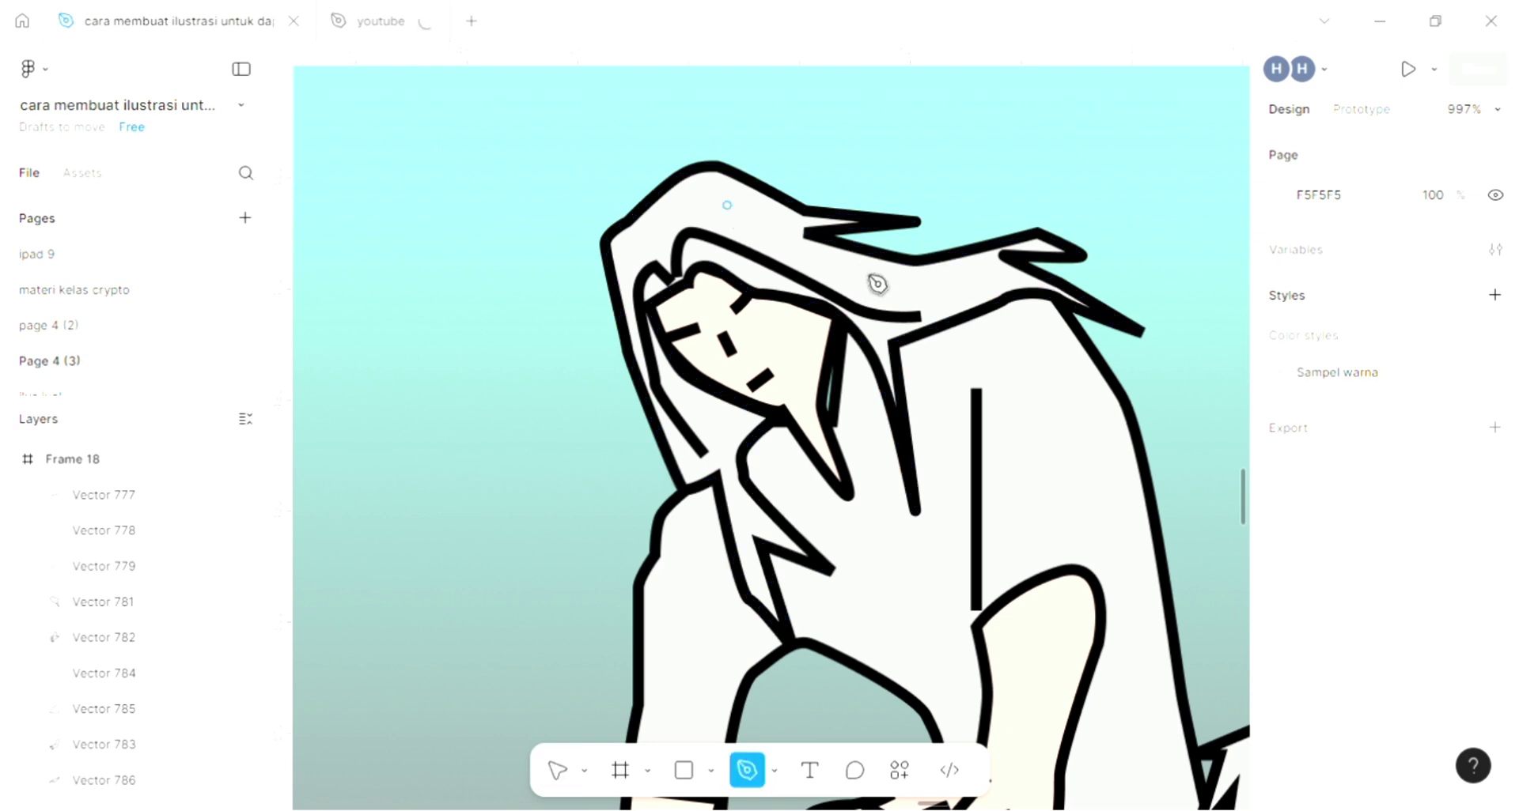
{"action": "left_click", "coordinate": [970, 278]}
{"action": "key", "text": "Escape"}
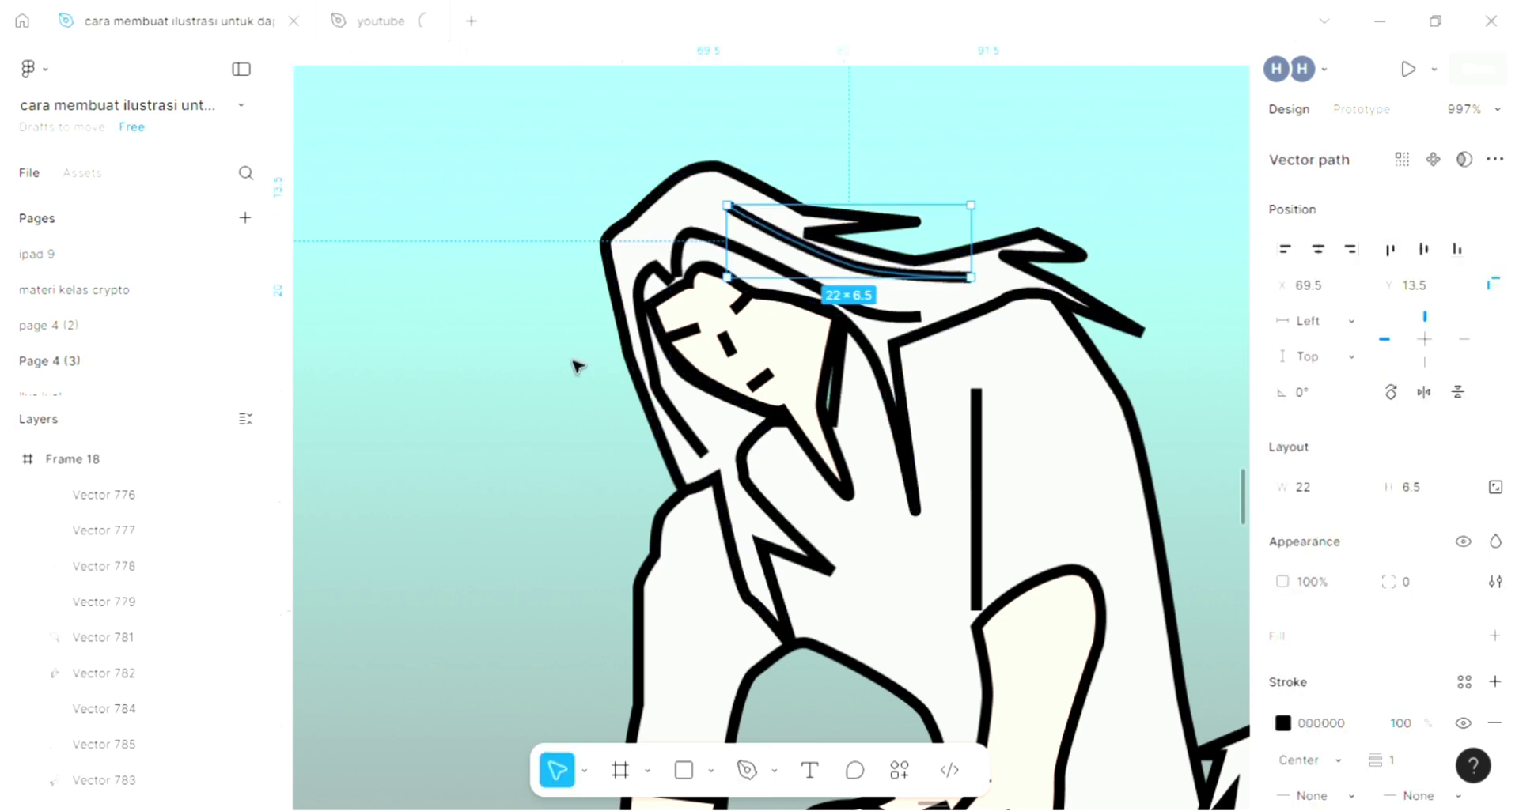
{"action": "key", "text": "Escape"}
Step: Draw a short straight hair line with the Pen tool from 61.5, 16 downward inside the front edge of the long-haired character's hair
{"action": "key", "text": "p"}
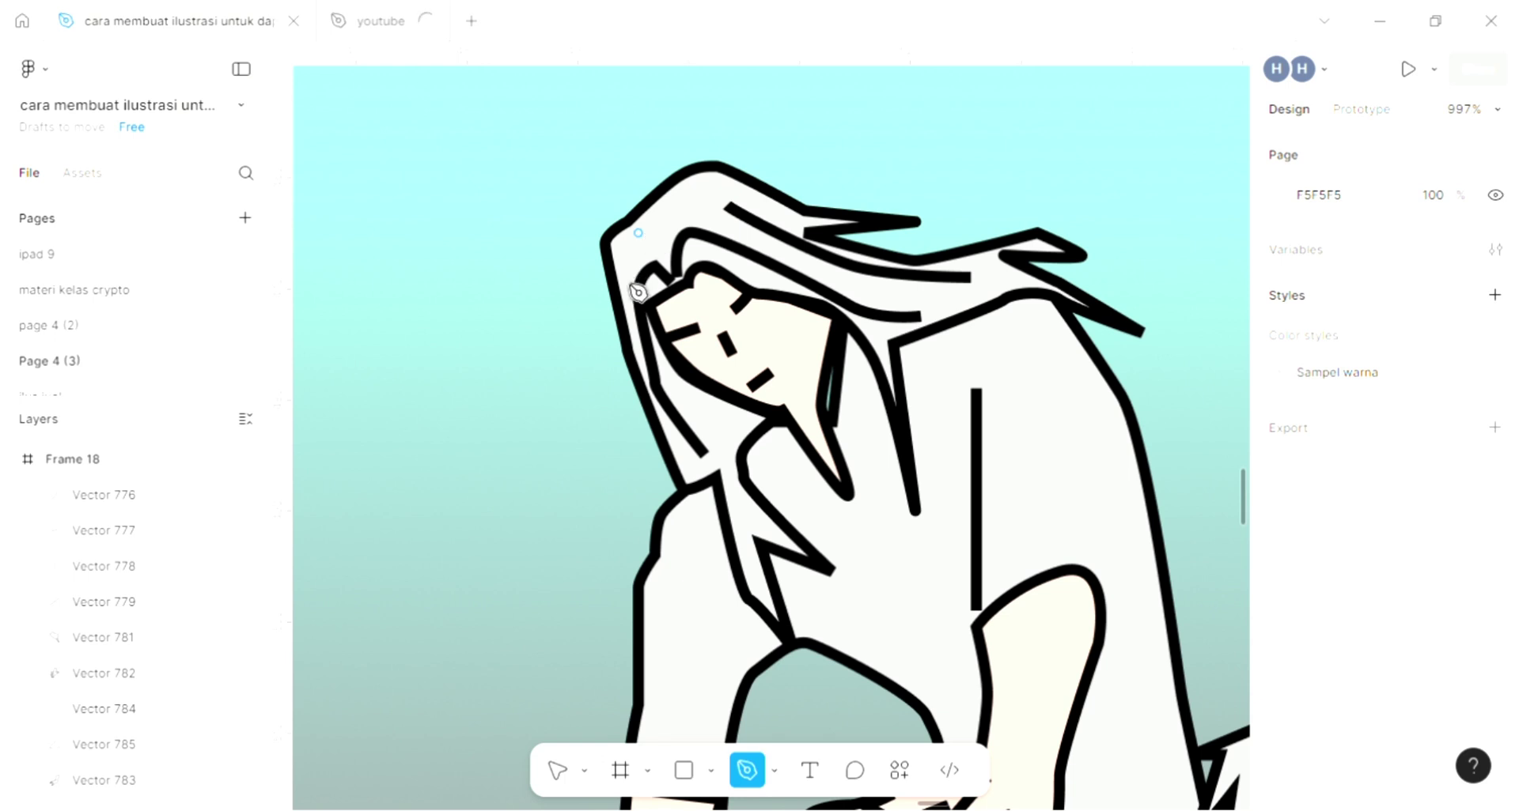
{"action": "left_click", "coordinate": [638, 233]}
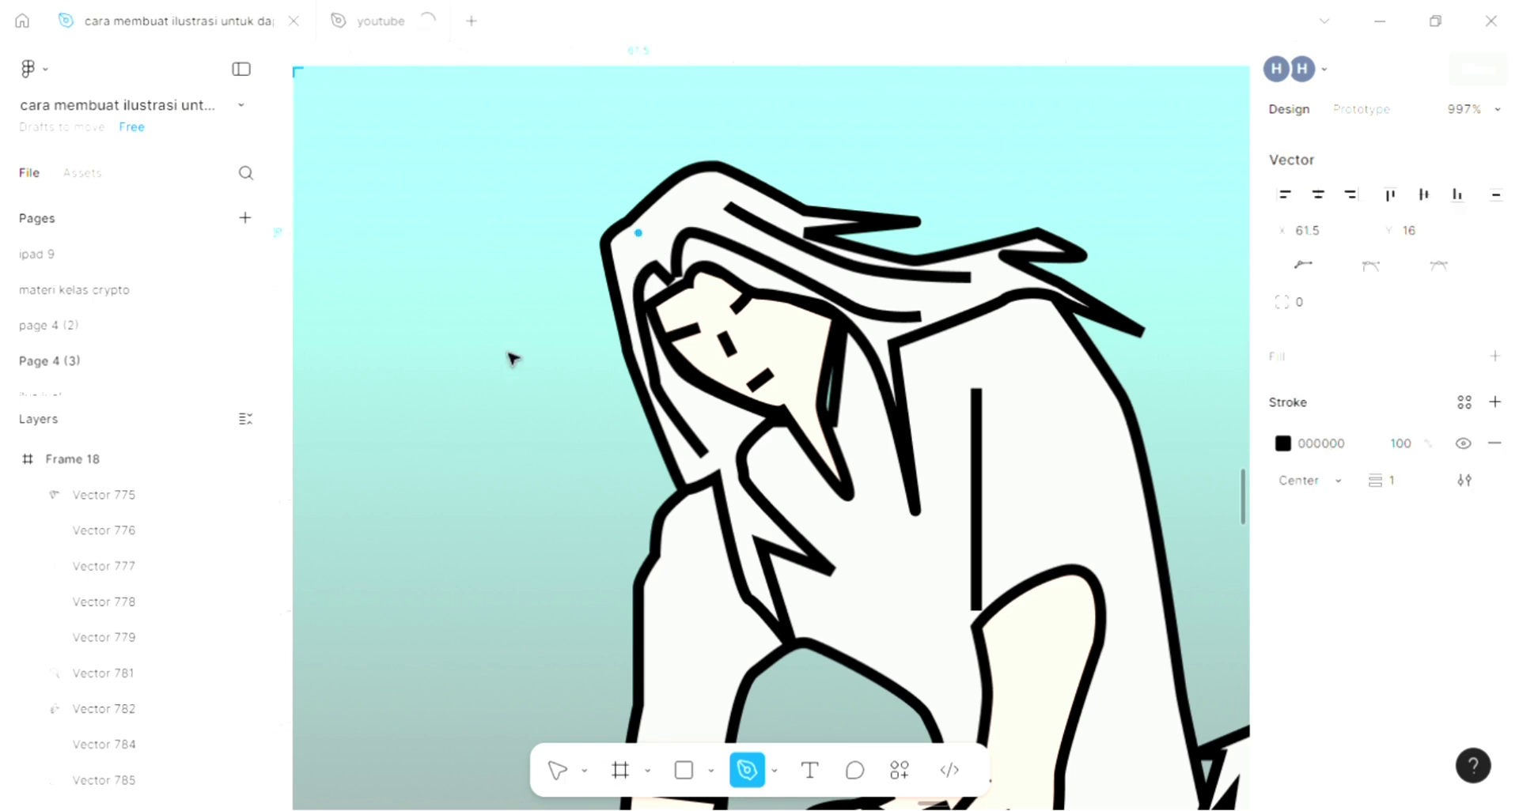
{"action": "left_click", "coordinate": [627, 277]}
{"action": "key", "text": "Escape"}
{"action": "key", "text": "Escape"}
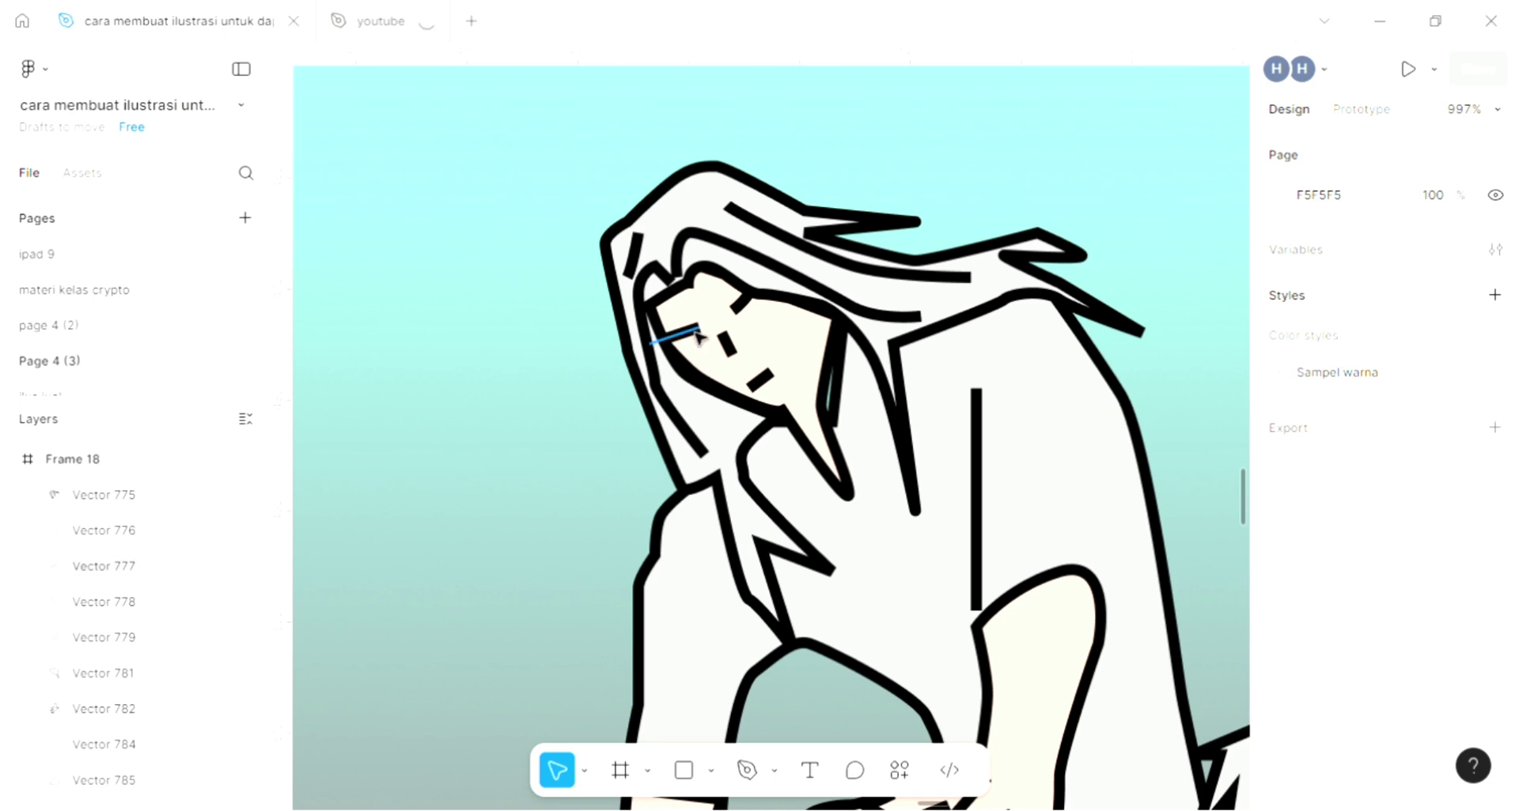
Step: Draw a curved shirt line with the Pen tool from the pointed tip below the long-haired character's chin to the bent forearm, ending at 92.5, 60
{"action": "scroll", "coordinate": [588, 402], "scroll_direction": "down", "scroll_amount": 6}
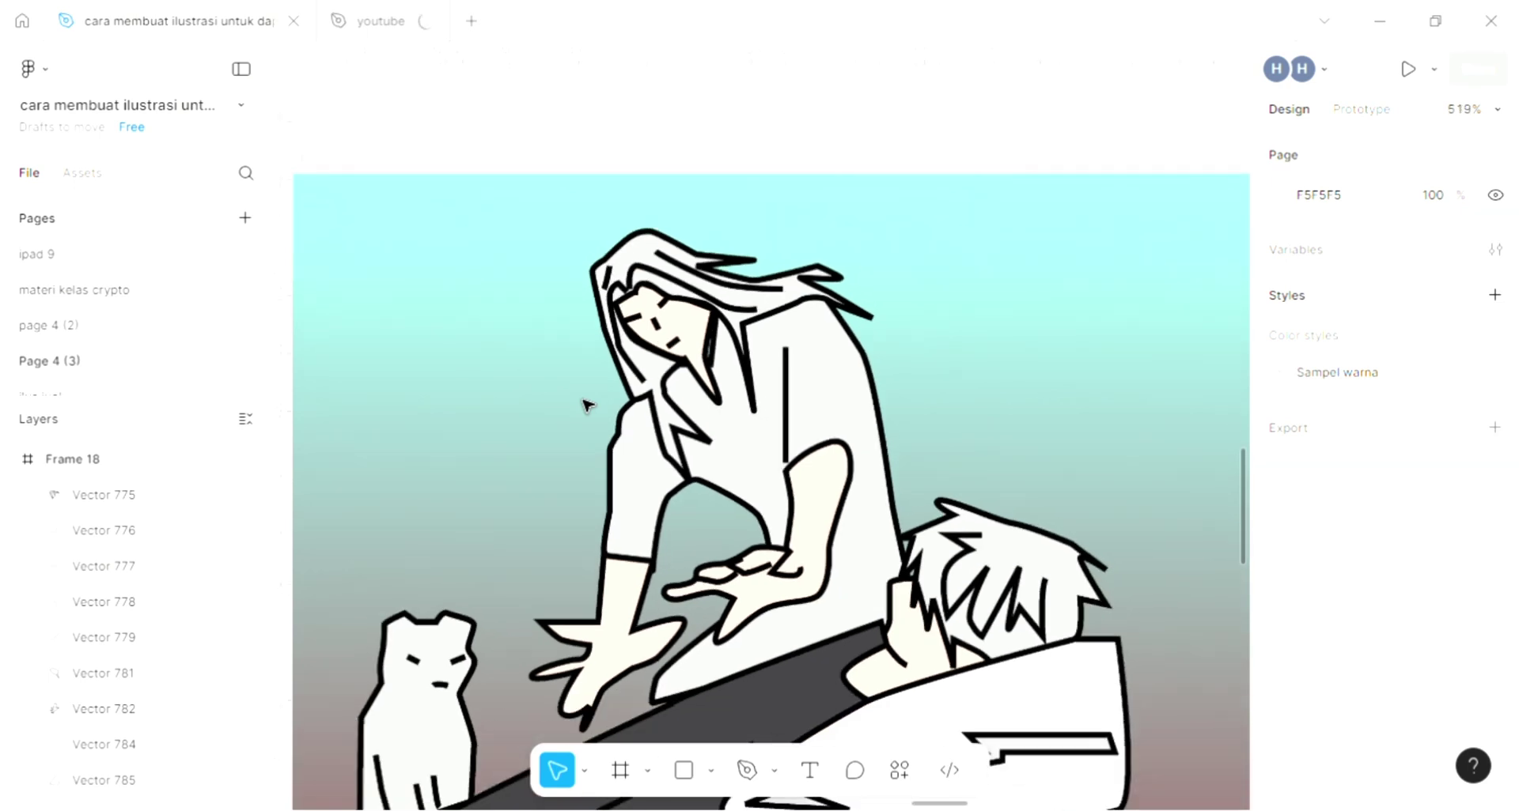
{"action": "scroll", "coordinate": [589, 402], "scroll_direction": "down", "scroll_amount": 5}
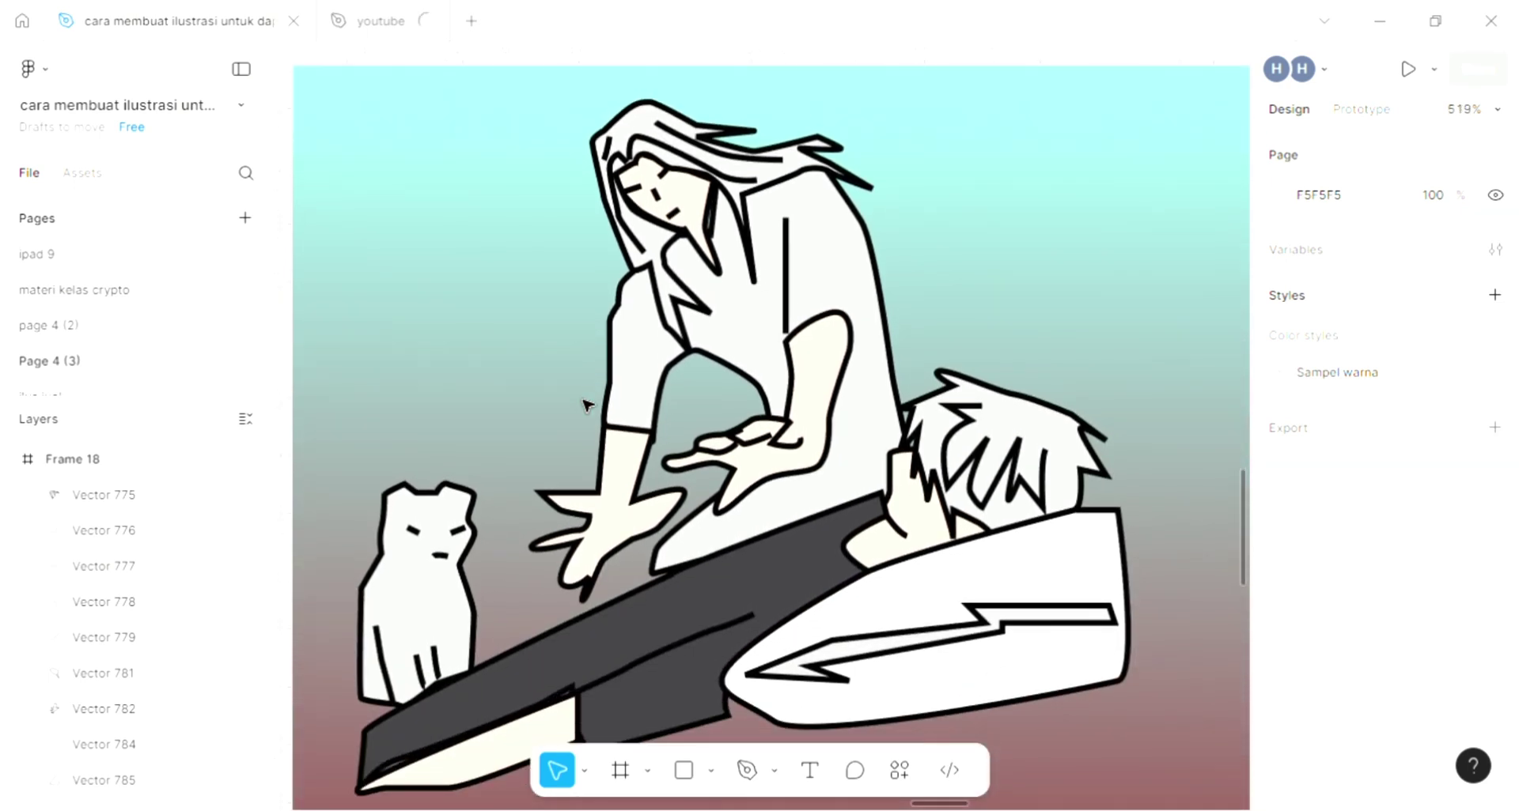
{"action": "left_click", "coordinate": [748, 771]}
{"action": "scroll", "coordinate": [563, 634], "scroll_direction": "left", "scroll_amount": 3}
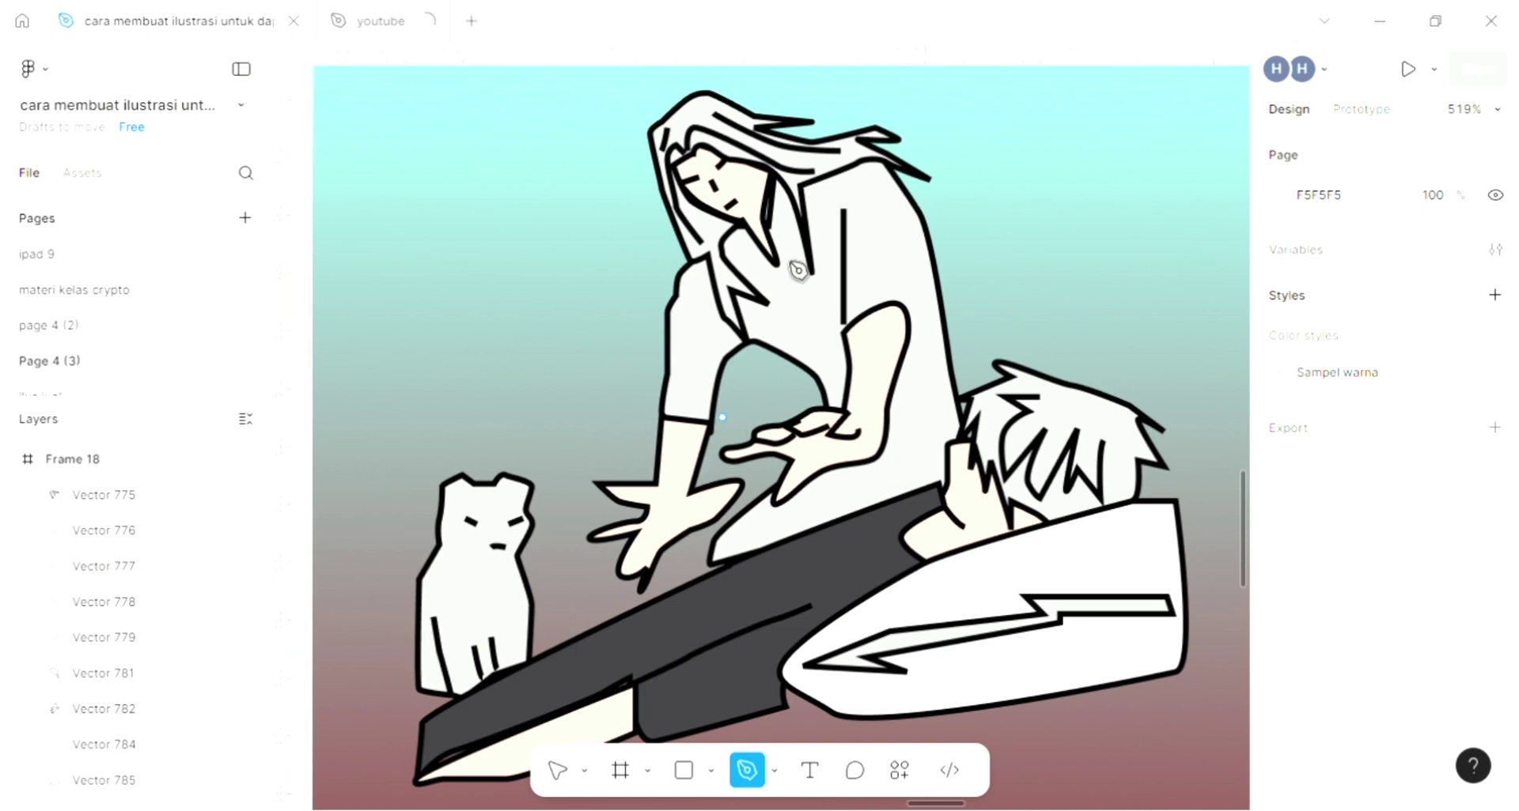
{"action": "scroll", "coordinate": [797, 270], "scroll_direction": "up", "scroll_amount": 5}
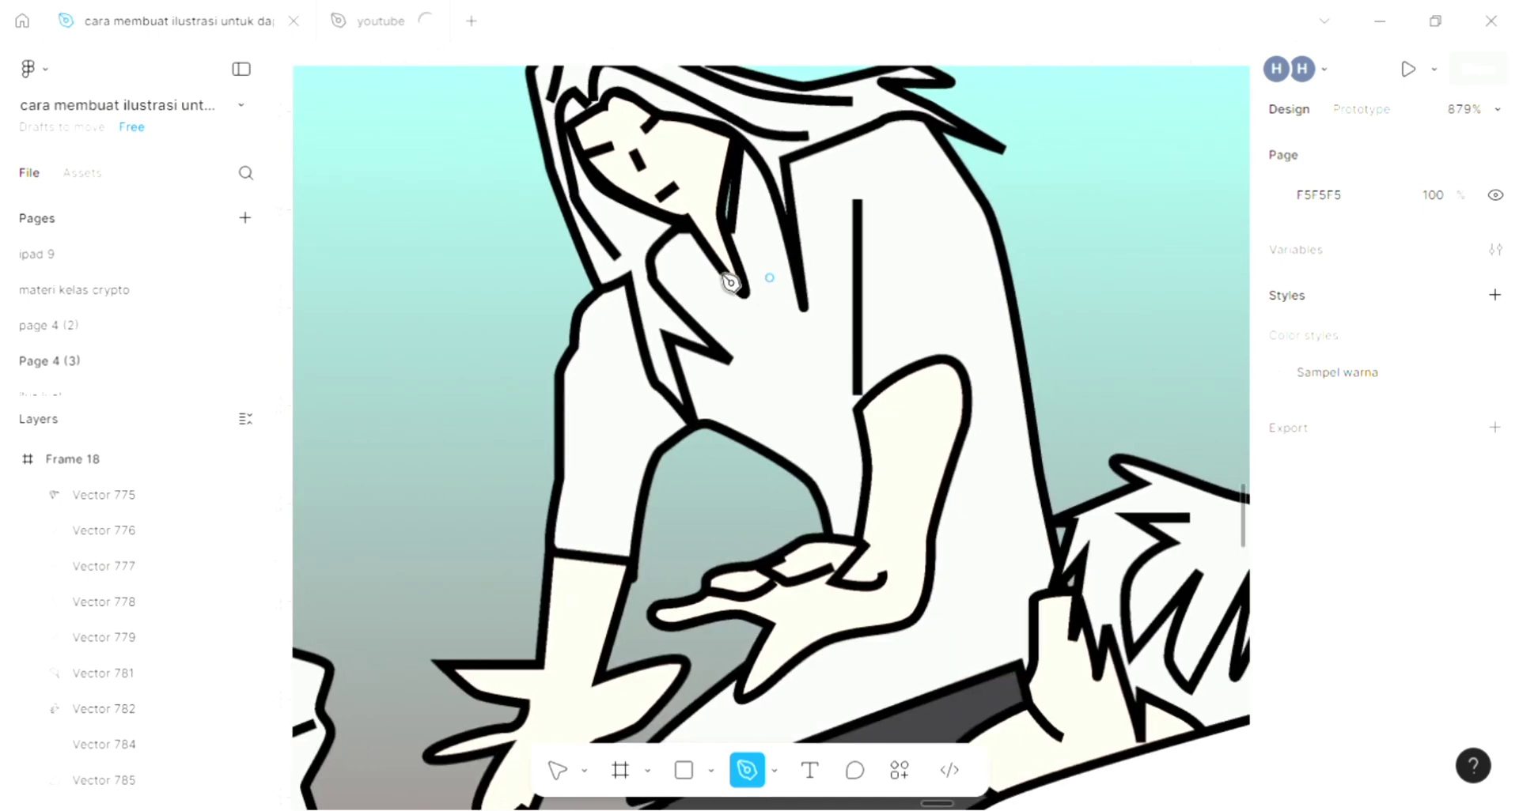
{"action": "scroll", "coordinate": [730, 283], "scroll_direction": "down", "scroll_amount": 1}
{"action": "left_click", "coordinate": [739, 289]}
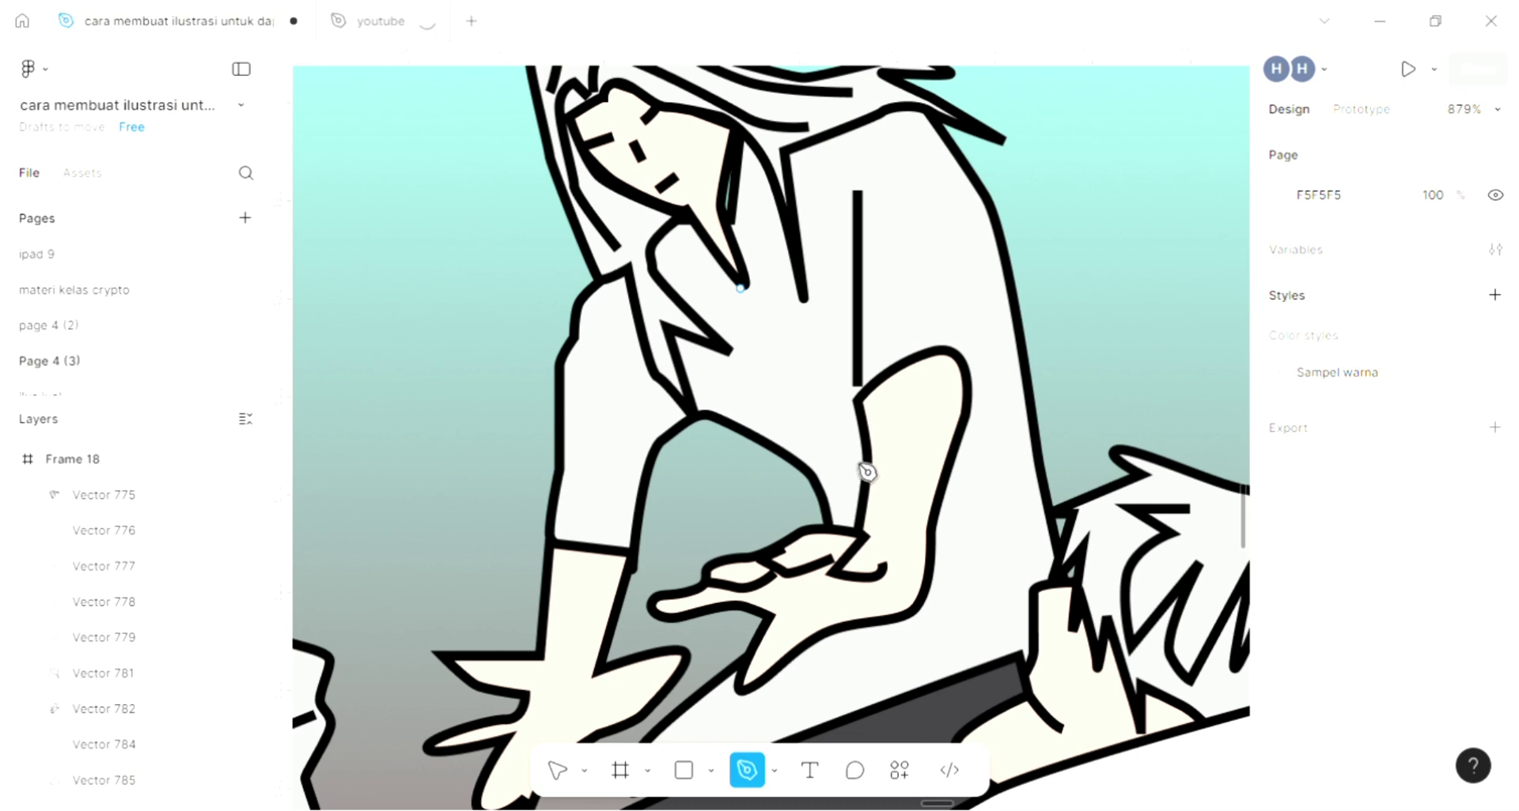
{"action": "left_click_drag", "start_coordinate": [822, 410], "coordinate": [847, 456]}
{"action": "scroll", "coordinate": [862, 467], "scroll_direction": "down", "scroll_amount": 1}
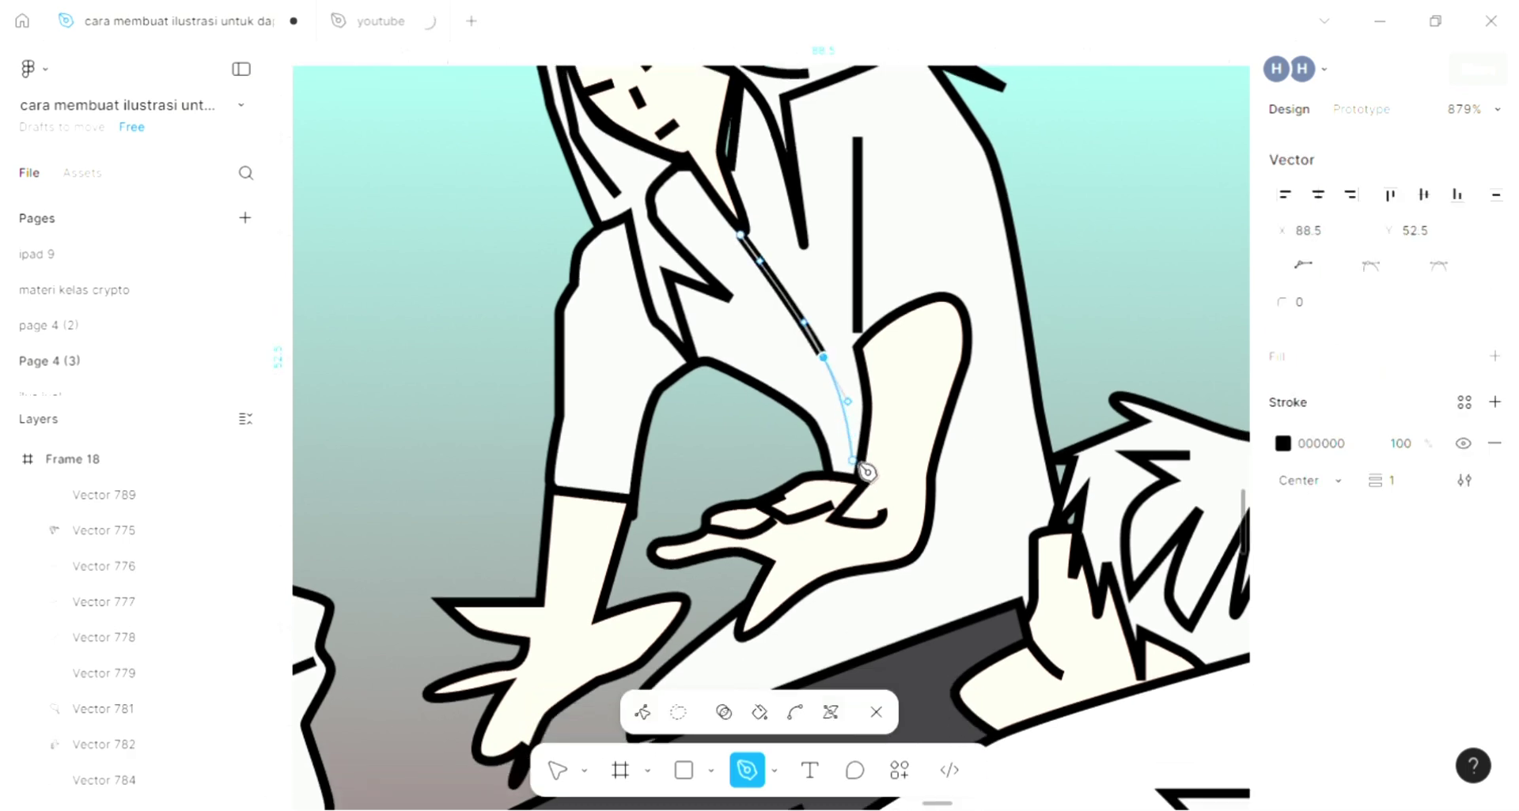
{"action": "left_click", "coordinate": [862, 430]}
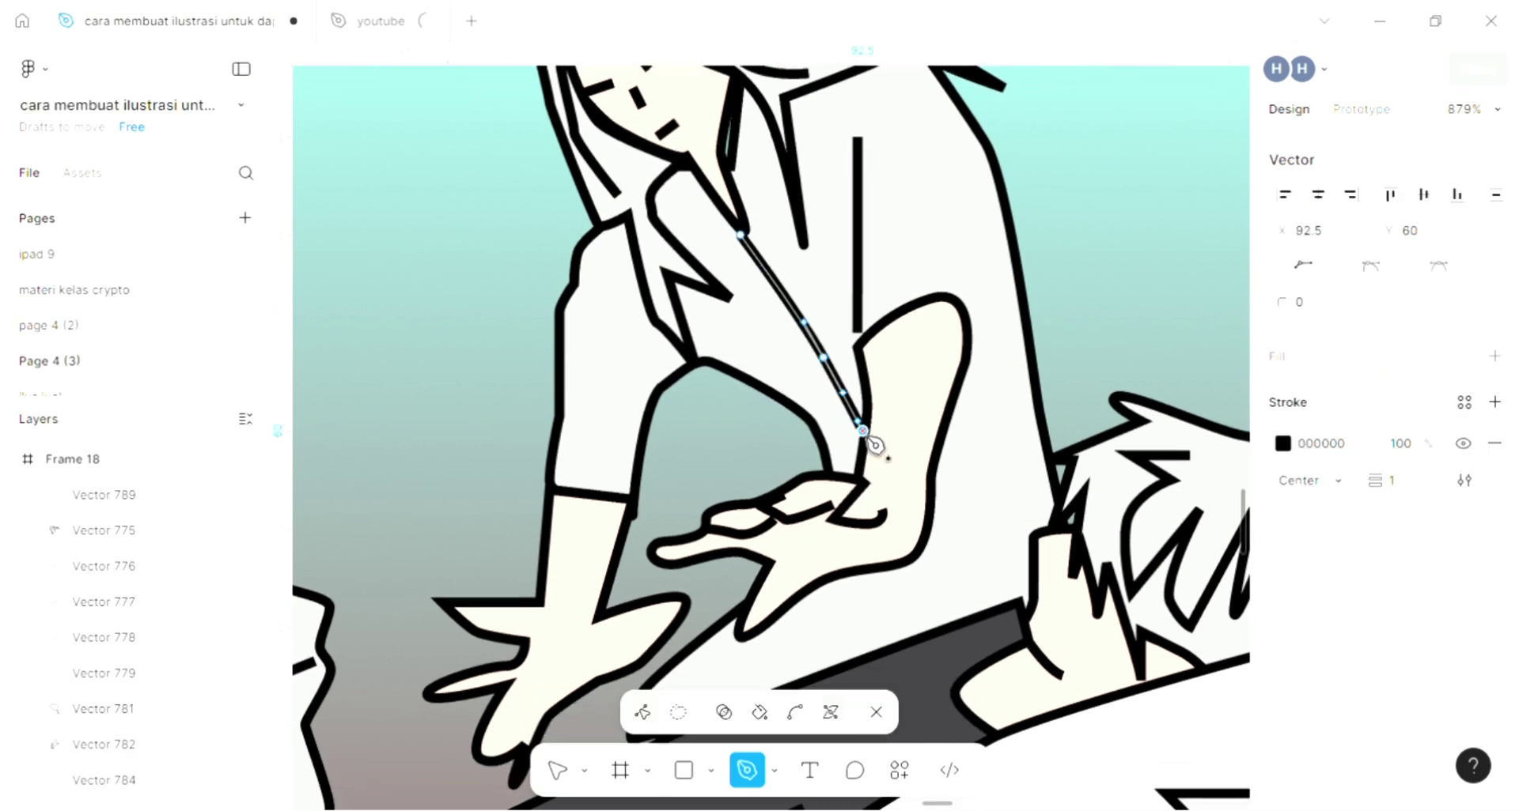
{"action": "key", "text": "Return"}
{"action": "left_click", "coordinate": [429, 403]}
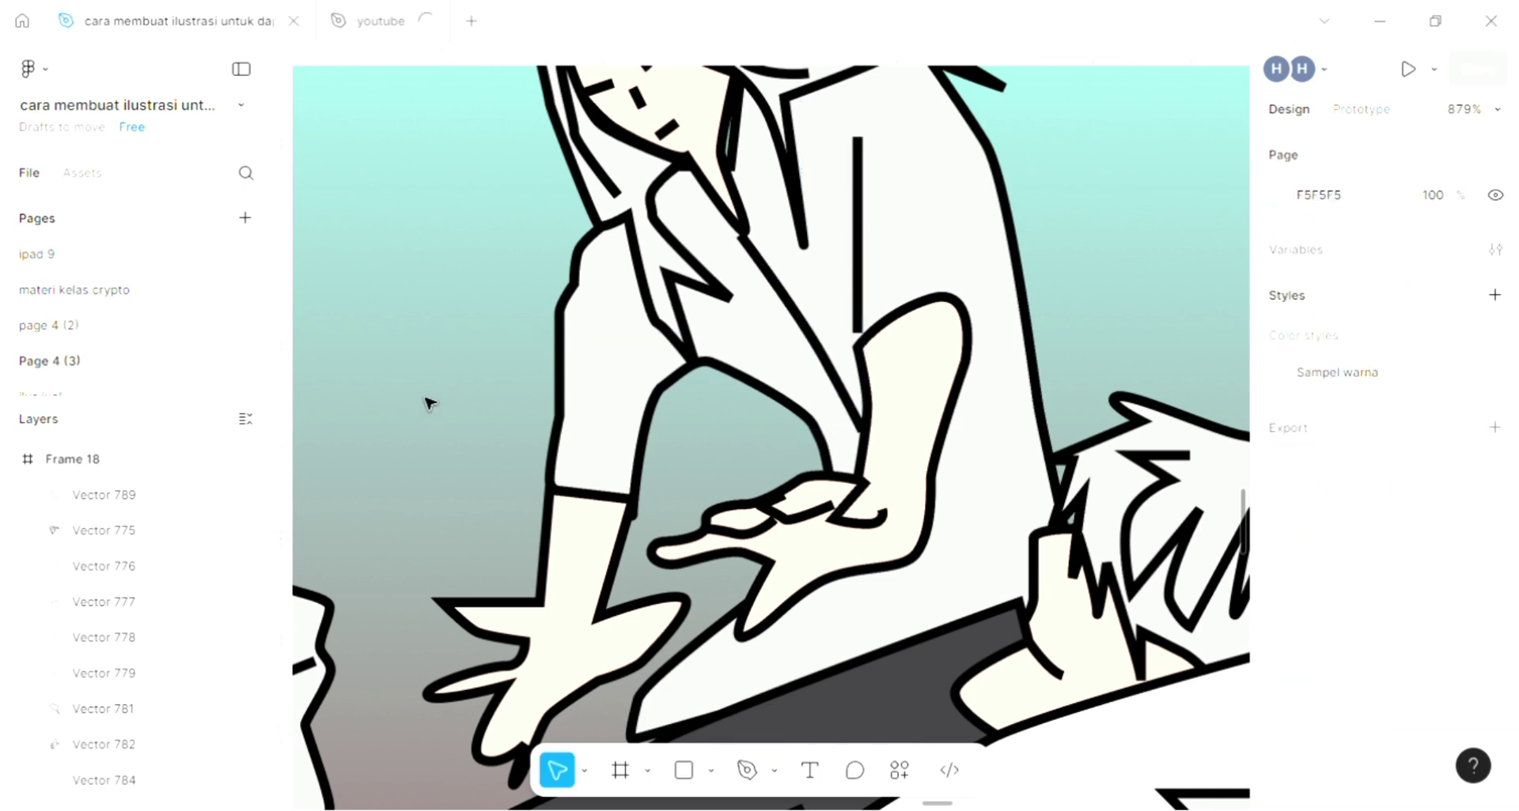
Step: Draw a closed four-point belt band with the Pen tool between the bent arm and the long-haired character's back outline, about 12 by 5.5
{"action": "scroll", "coordinate": [429, 404], "scroll_direction": "right", "scroll_amount": 2}
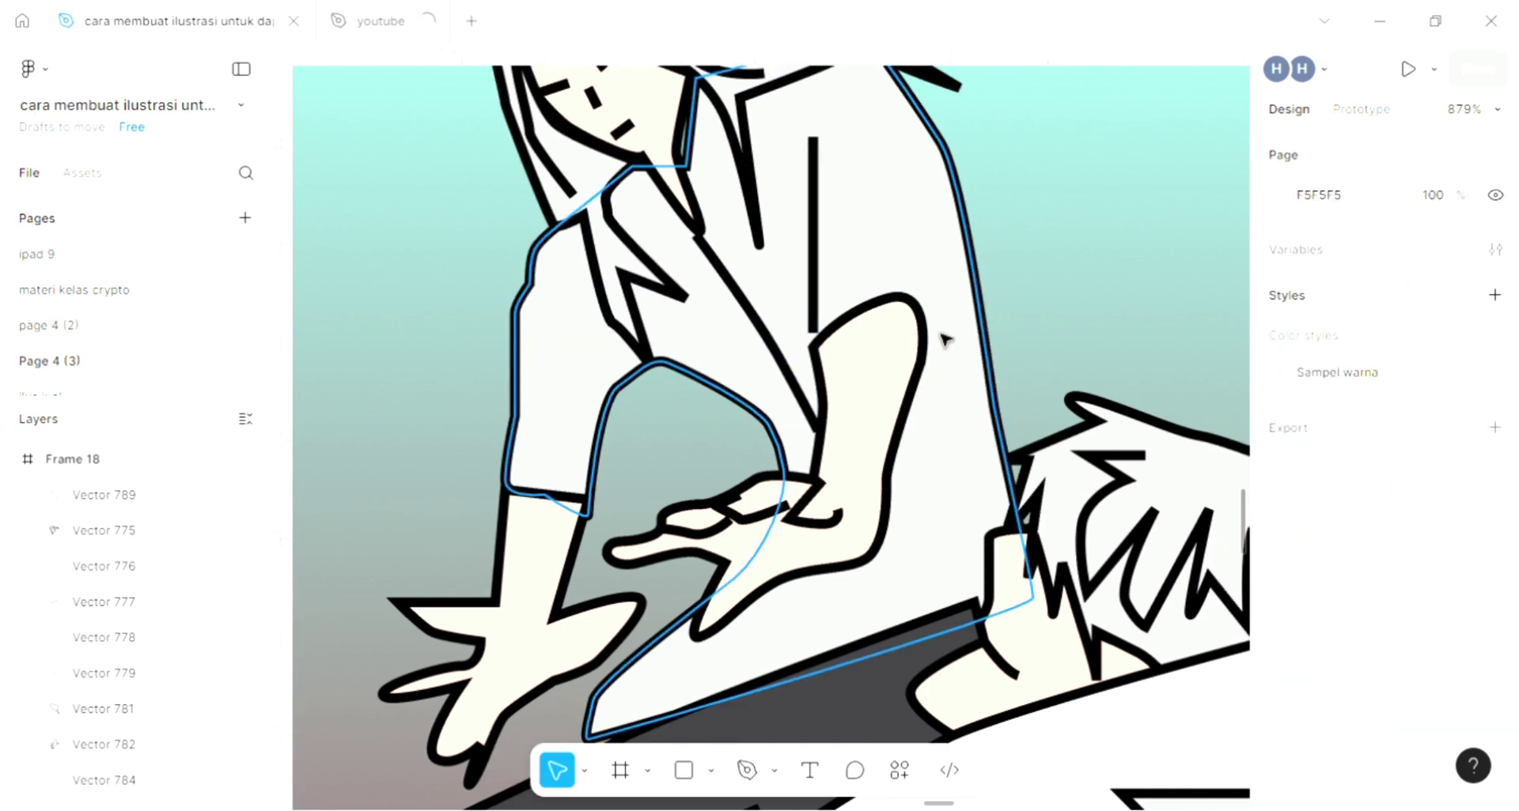
{"action": "left_click", "coordinate": [734, 767]}
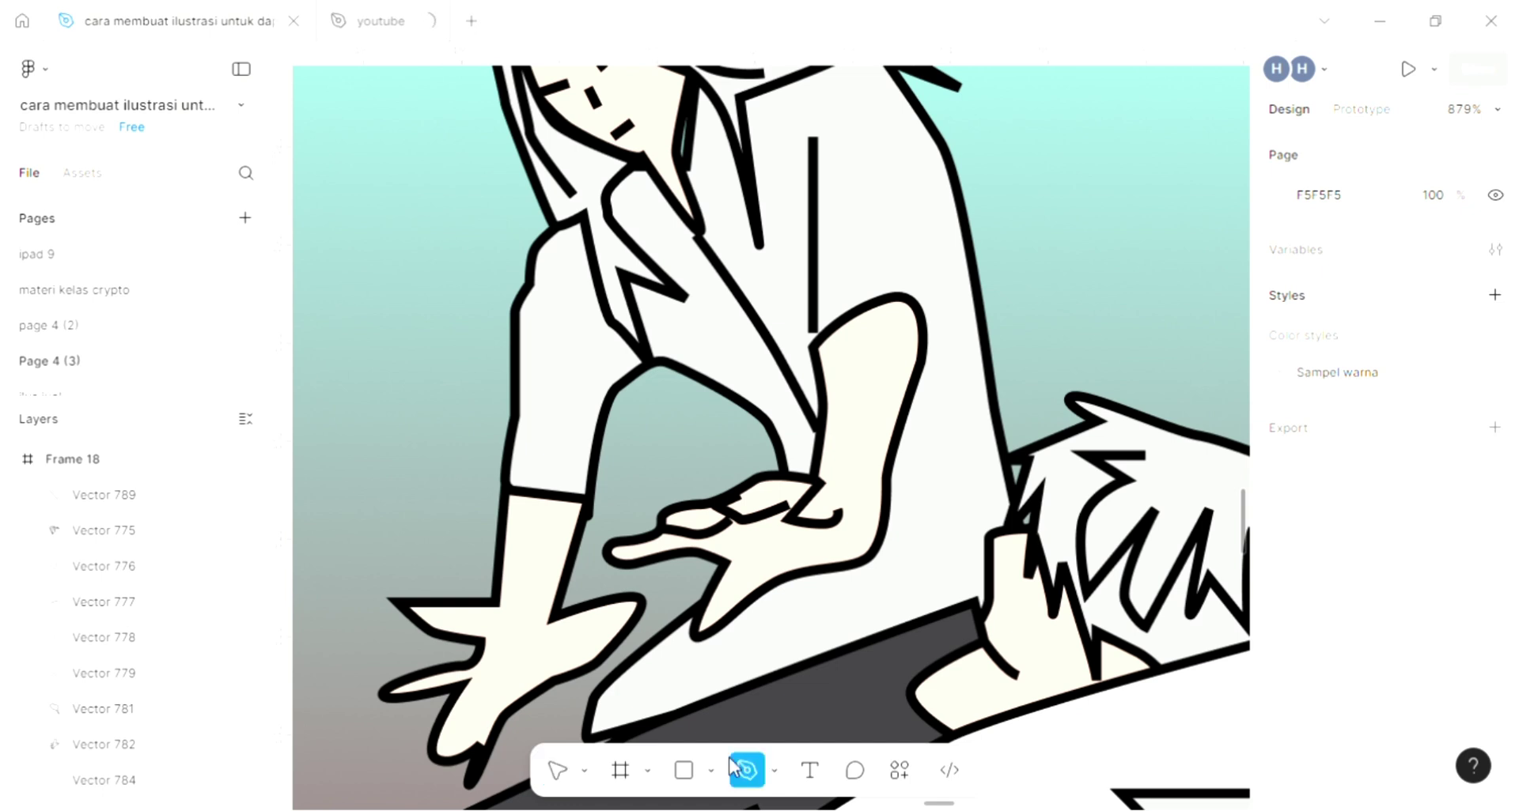
{"action": "scroll", "coordinate": [791, 404], "scroll_direction": "down", "scroll_amount": 1}
{"action": "scroll", "coordinate": [942, 445], "scroll_direction": "up", "scroll_amount": 3, "text": "ctrl"}
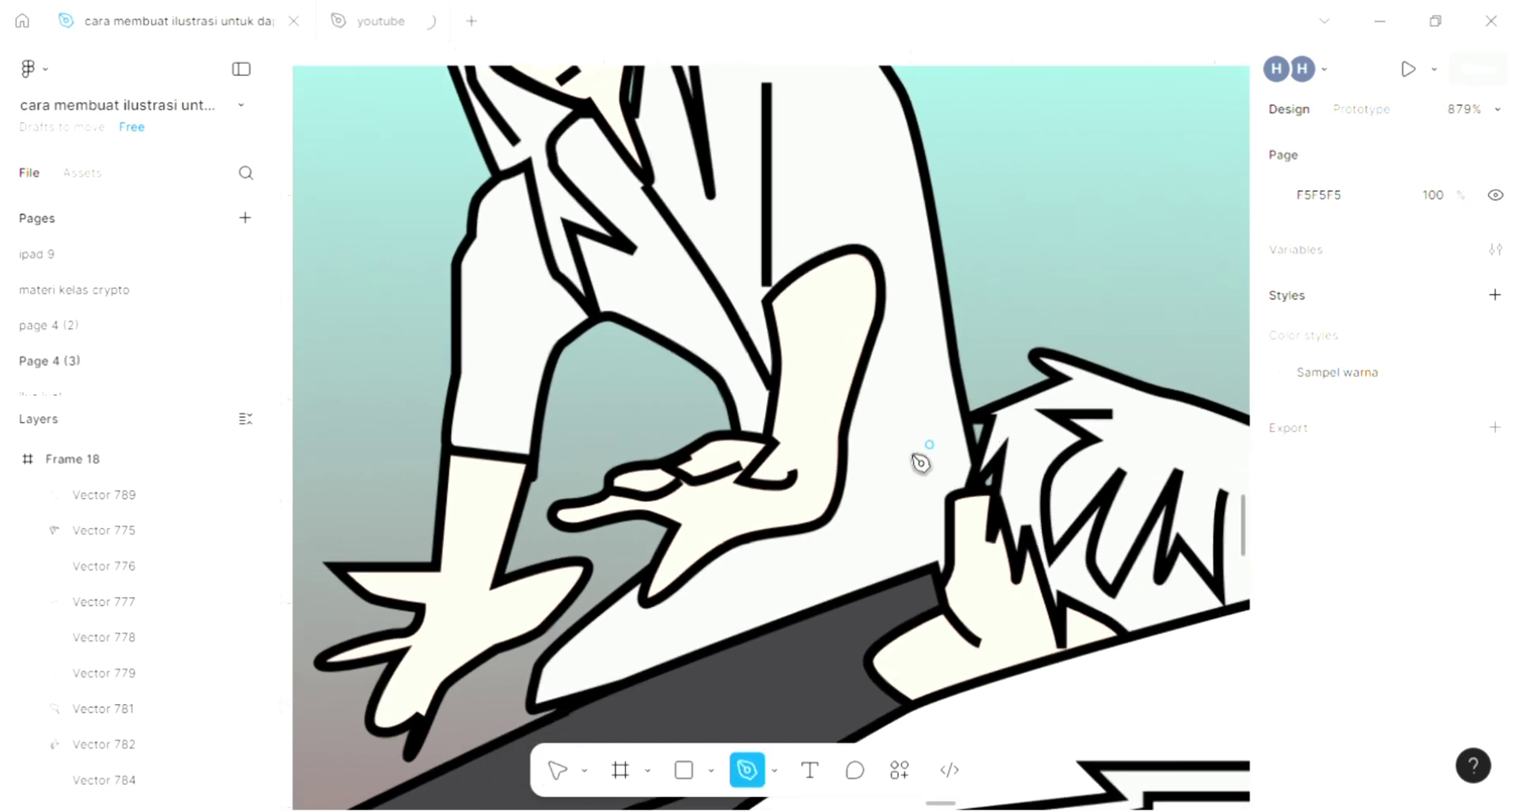
{"action": "scroll", "coordinate": [917, 462], "scroll_direction": "right", "scroll_amount": 1}
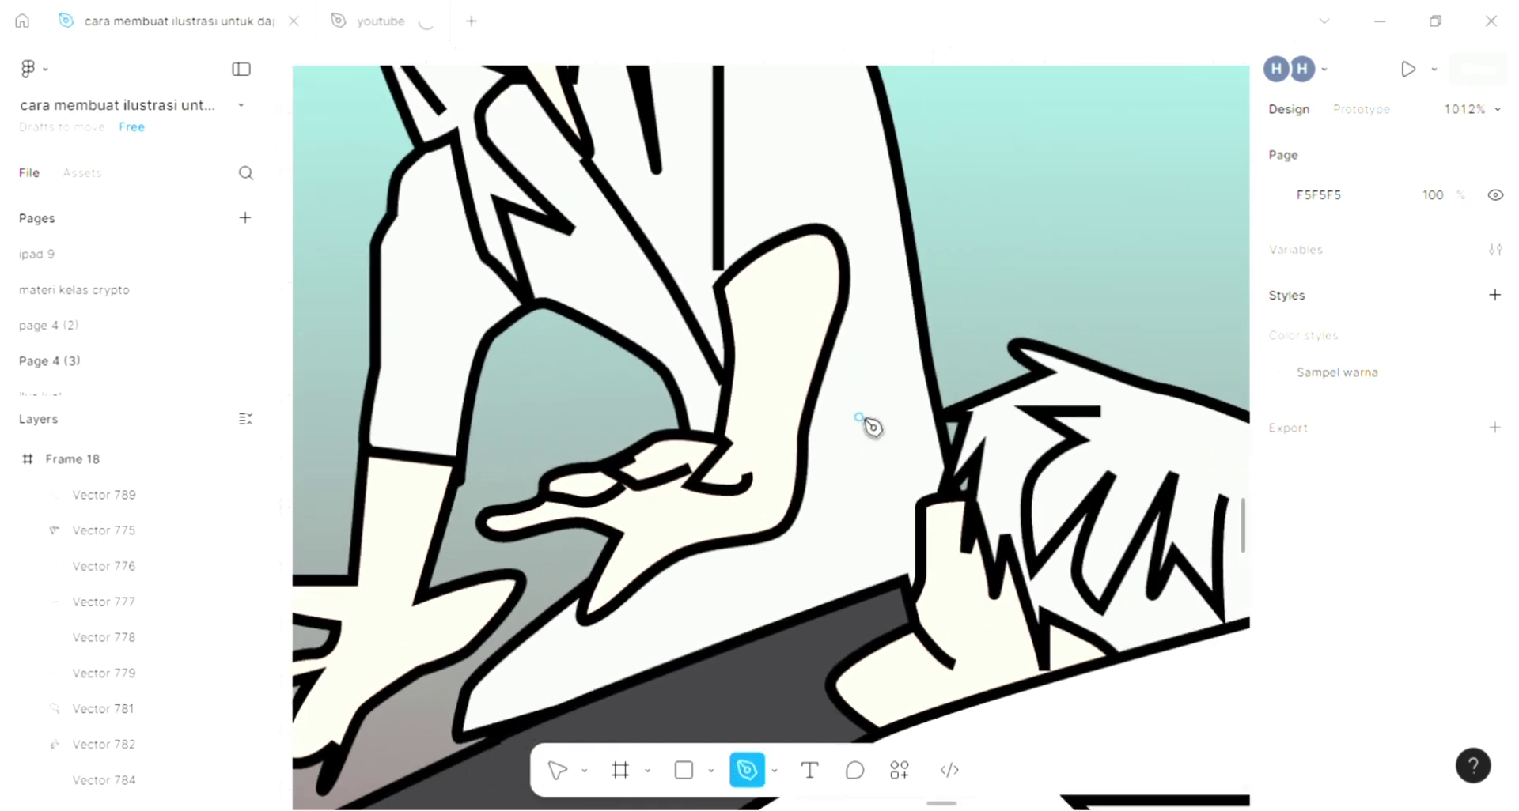
{"action": "left_click", "coordinate": [803, 433]}
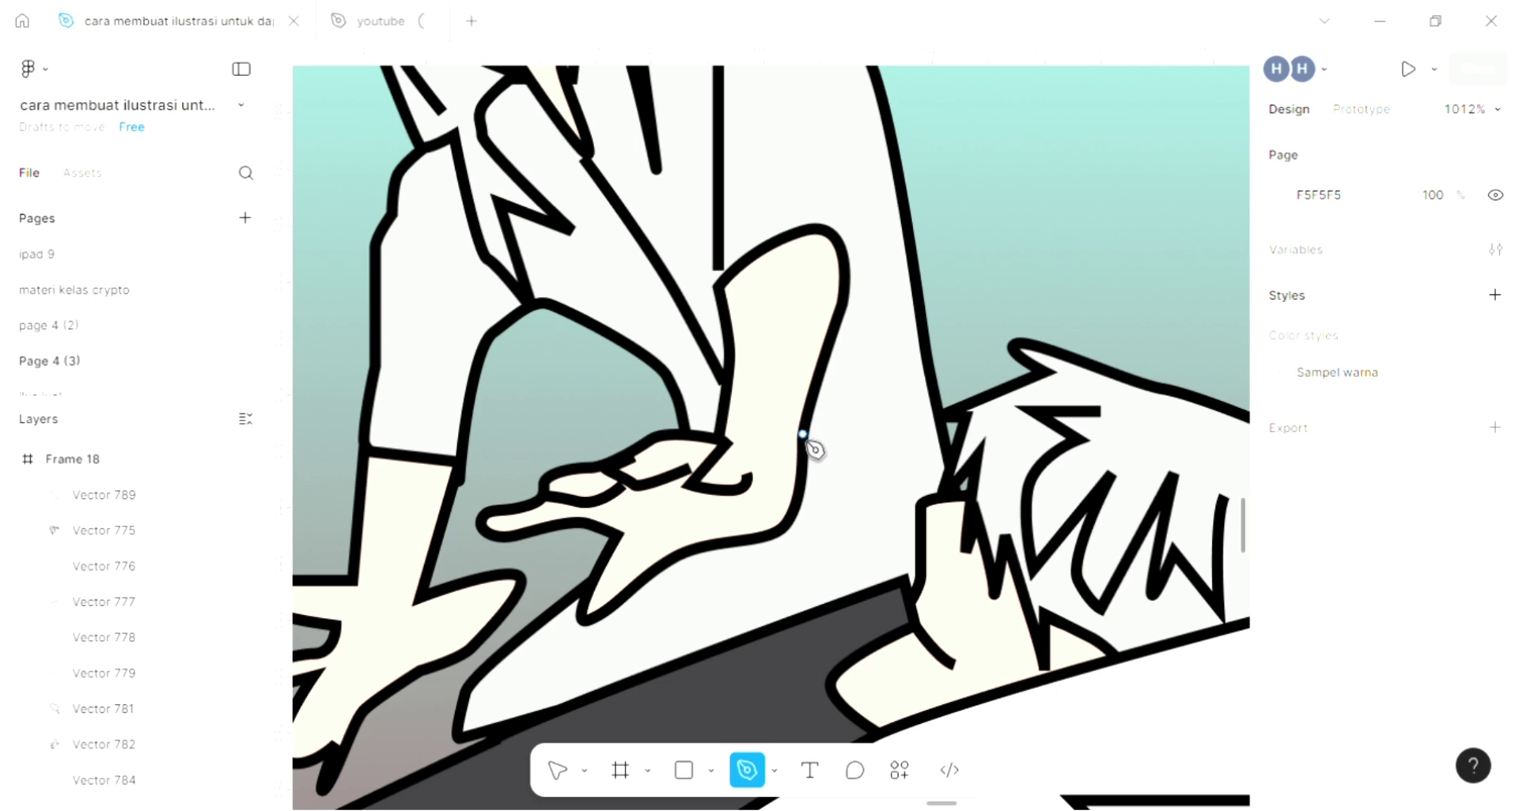
{"action": "left_click", "coordinate": [932, 401]}
{"action": "left_click", "coordinate": [937, 433]}
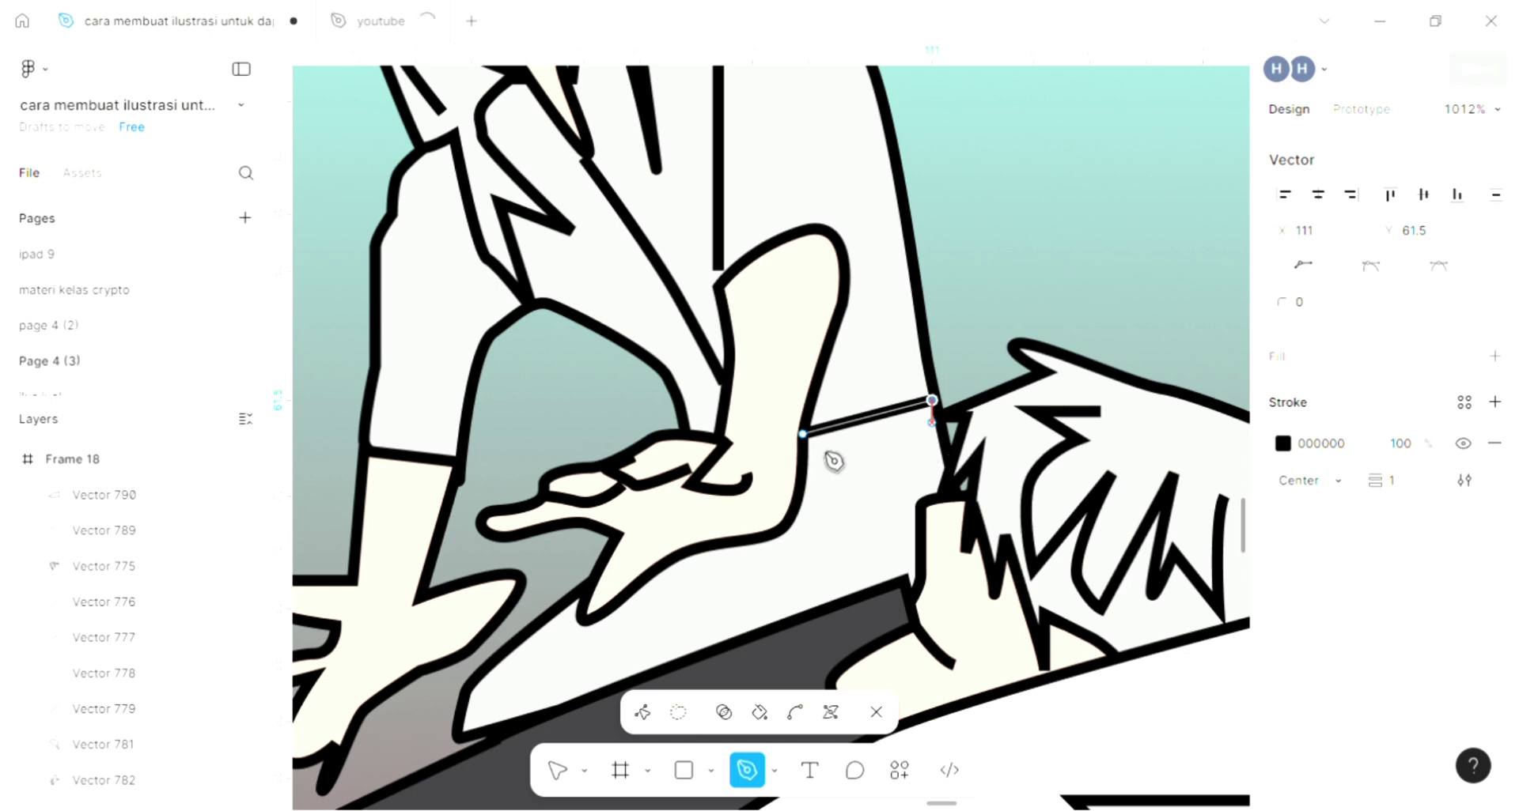
{"action": "left_click", "coordinate": [803, 462]}
{"action": "left_click", "coordinate": [803, 433]}
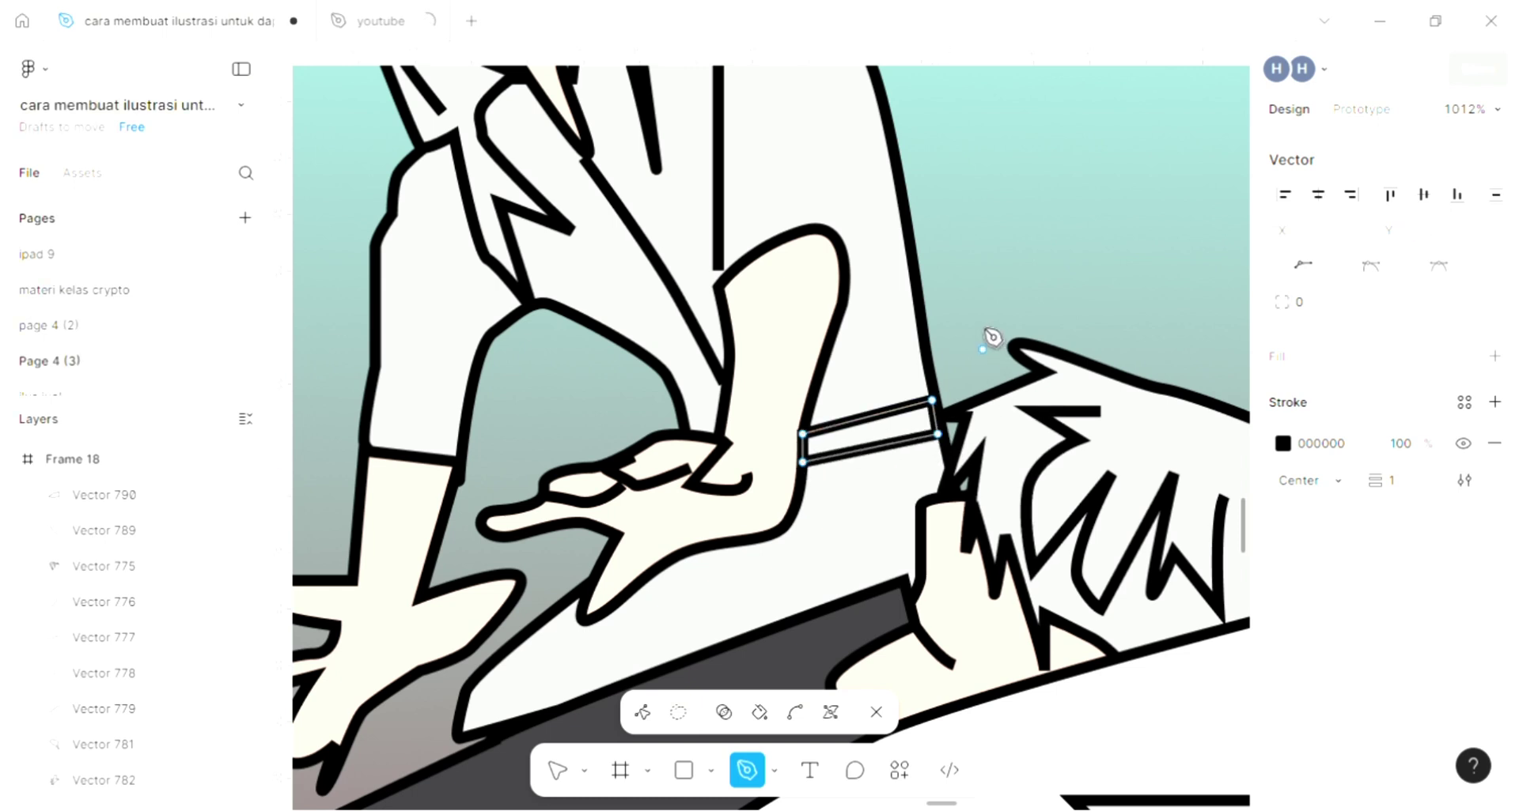
{"action": "key", "text": "Escape"}
{"action": "scroll", "coordinate": [981, 336], "scroll_direction": "down", "scroll_amount": 1}
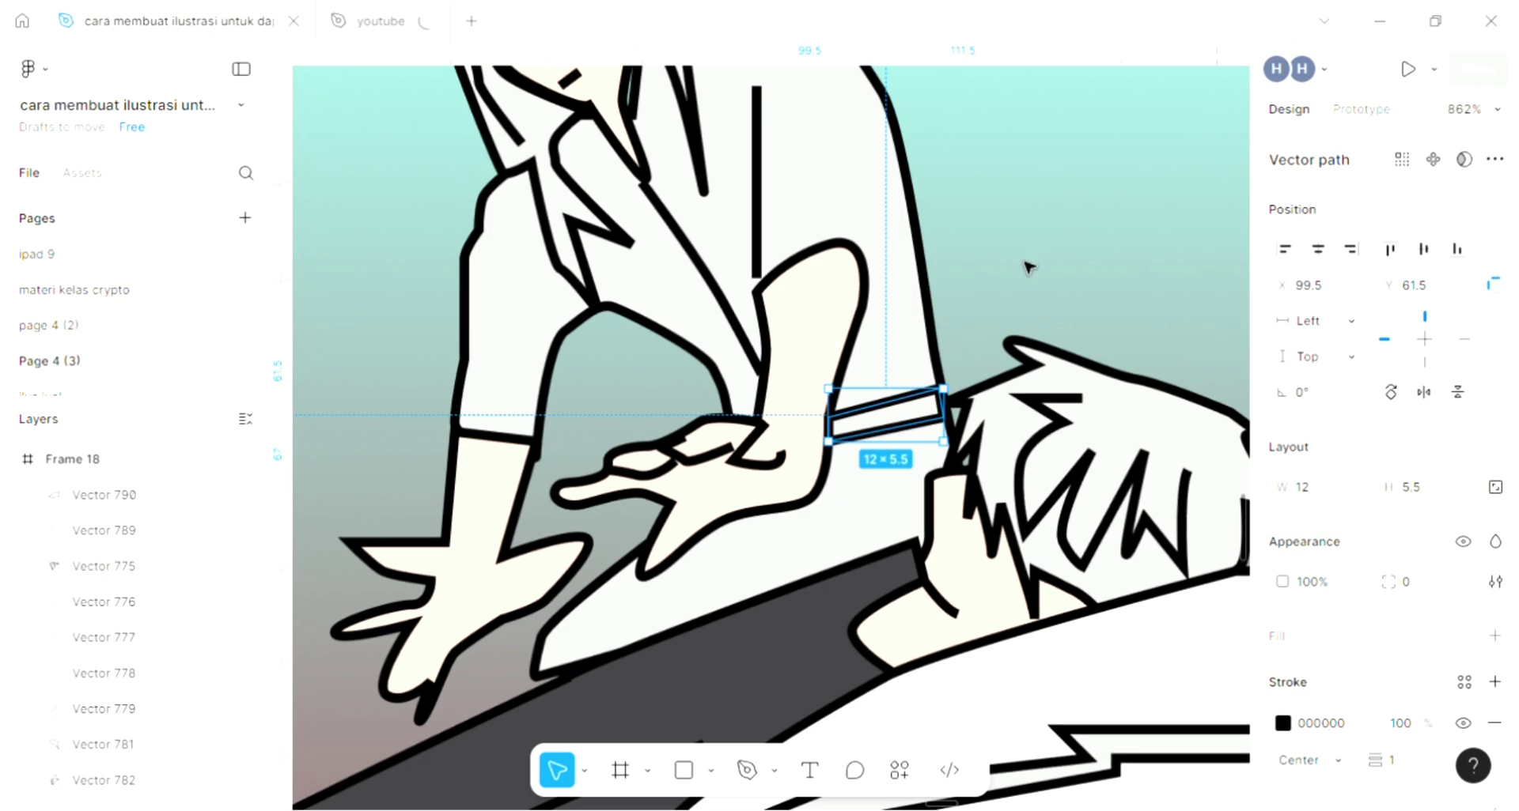
{"action": "left_click", "coordinate": [1007, 279]}
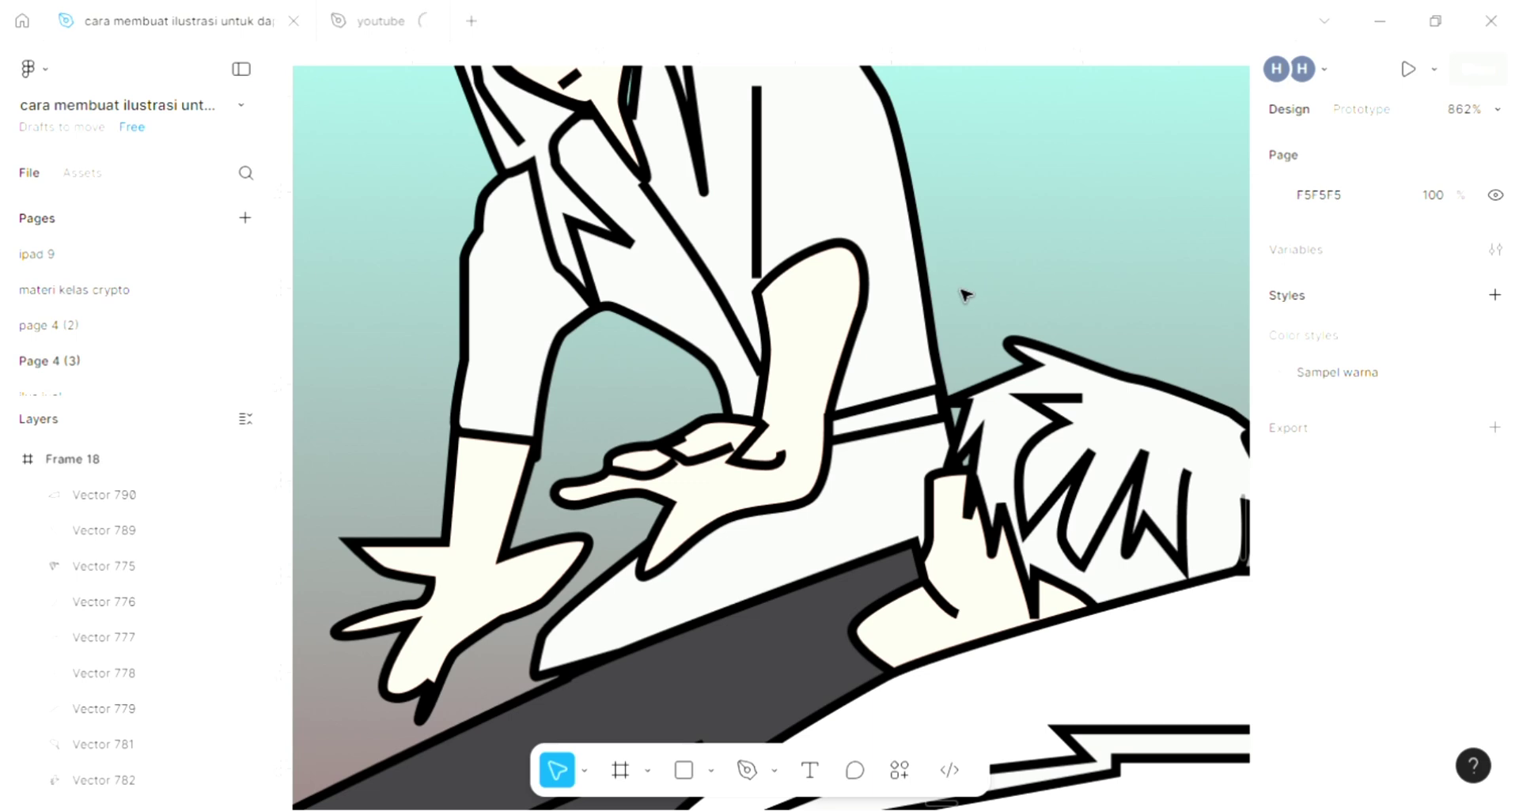
Step: Draw a short slanted line with the Pen tool on the skin area beside the spiky-haired figure's hair, about 1.5 by 2.5
{"action": "scroll", "coordinate": [964, 295], "scroll_direction": "down", "scroll_amount": 5}
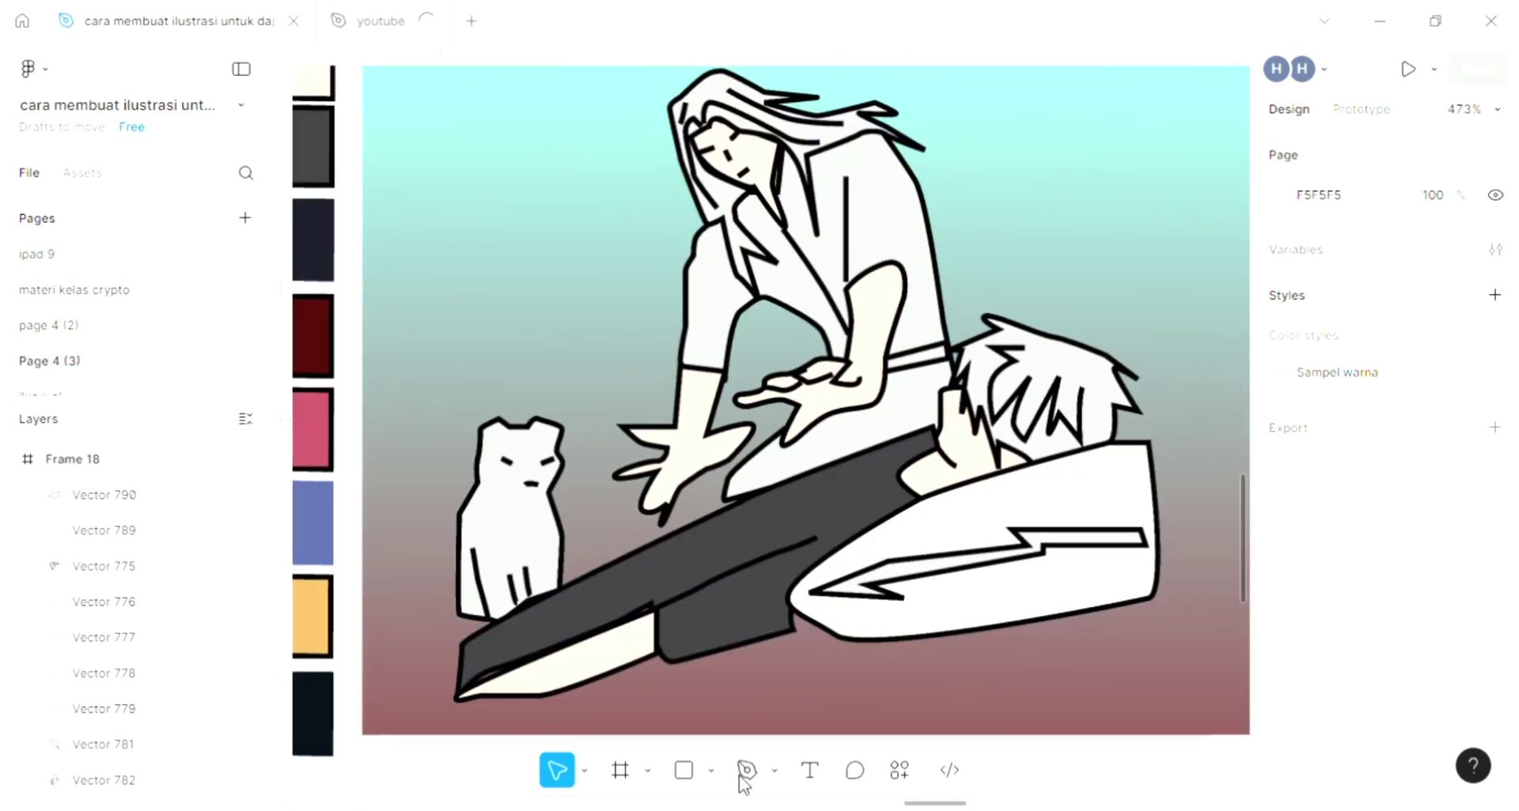
{"action": "left_click", "coordinate": [743, 772]}
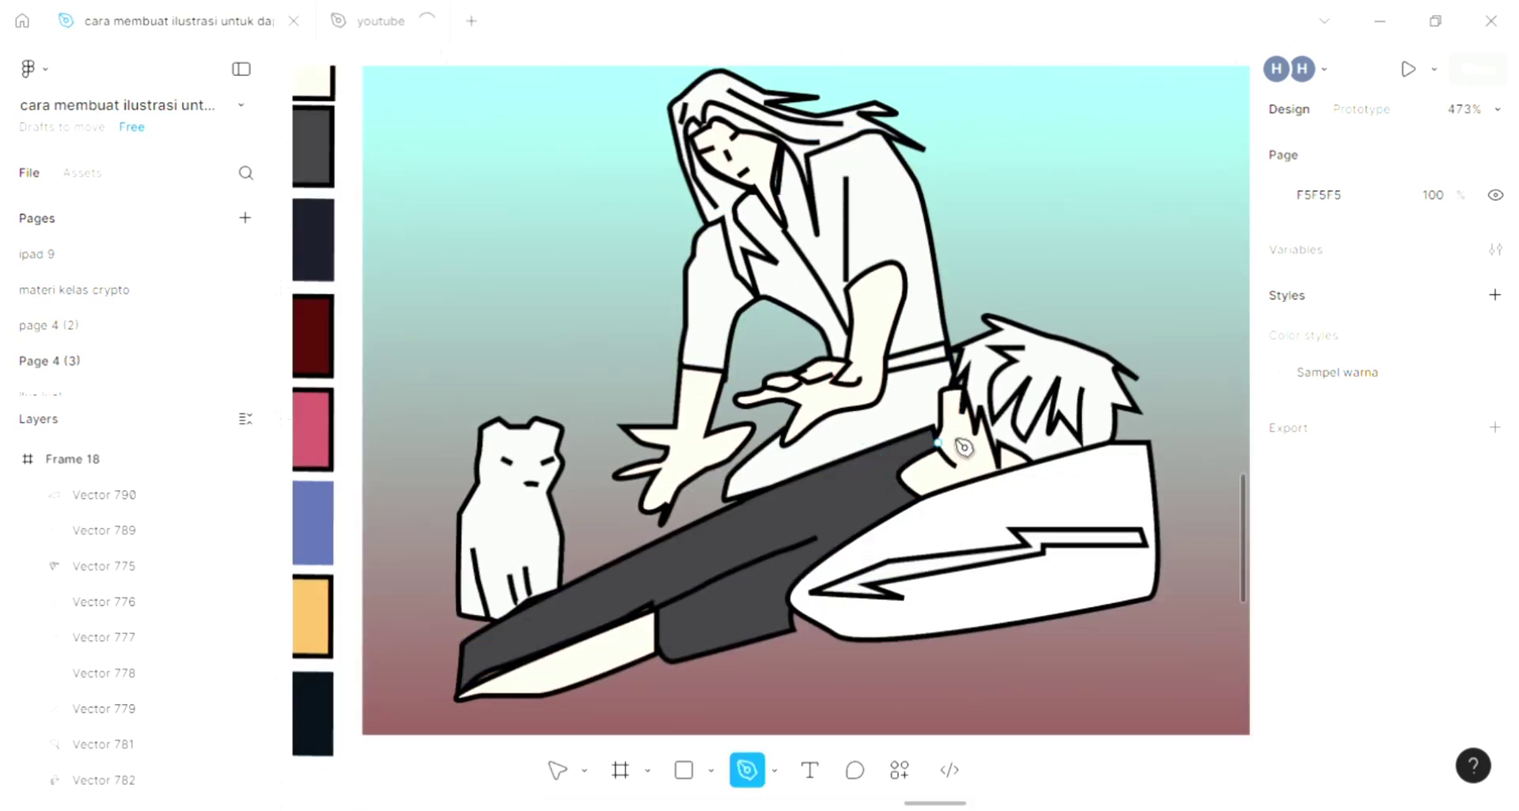
{"action": "scroll", "coordinate": [964, 448], "scroll_direction": "up", "scroll_amount": 5}
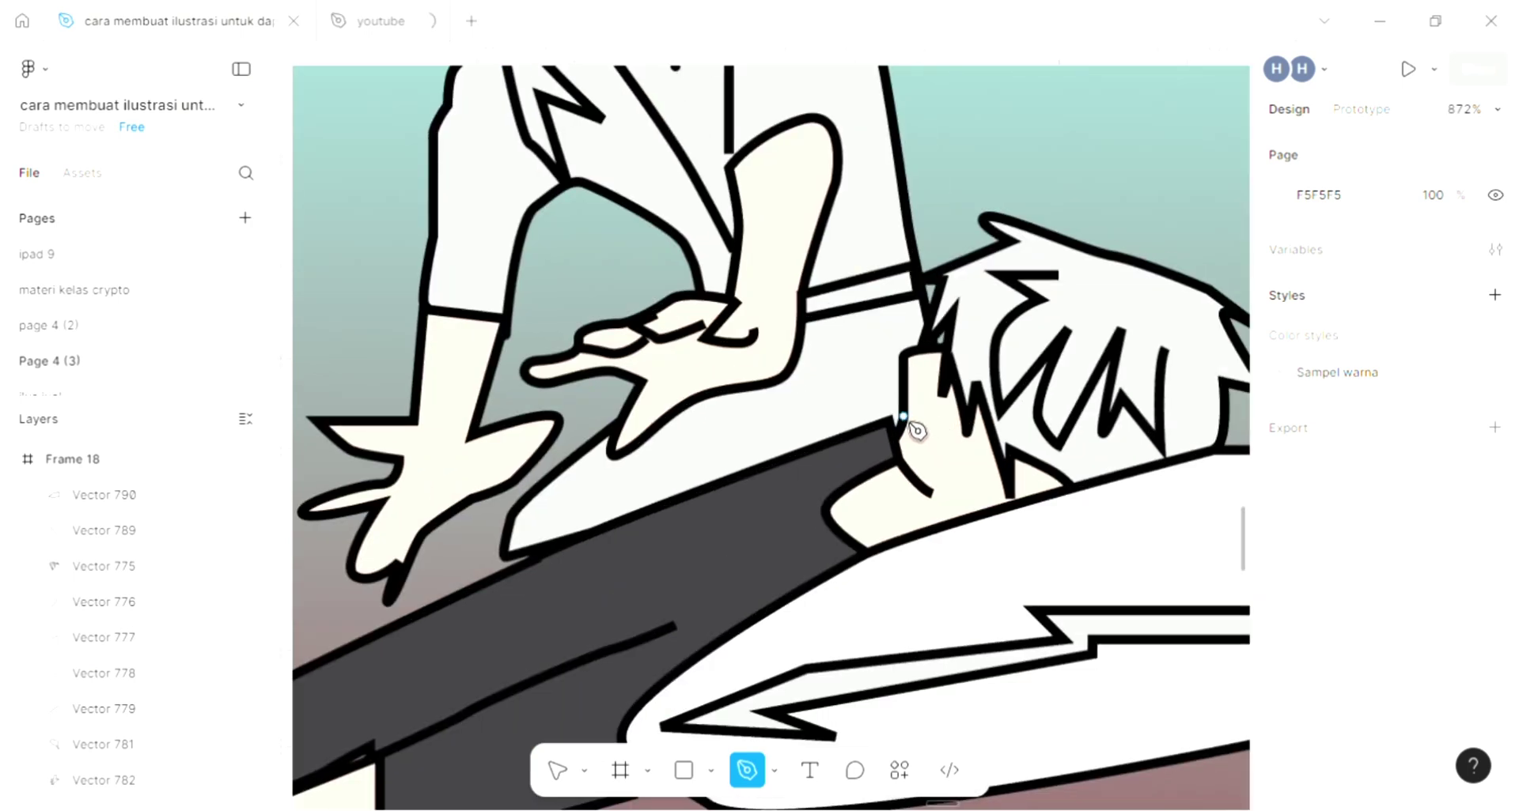
{"action": "left_click", "coordinate": [923, 444]}
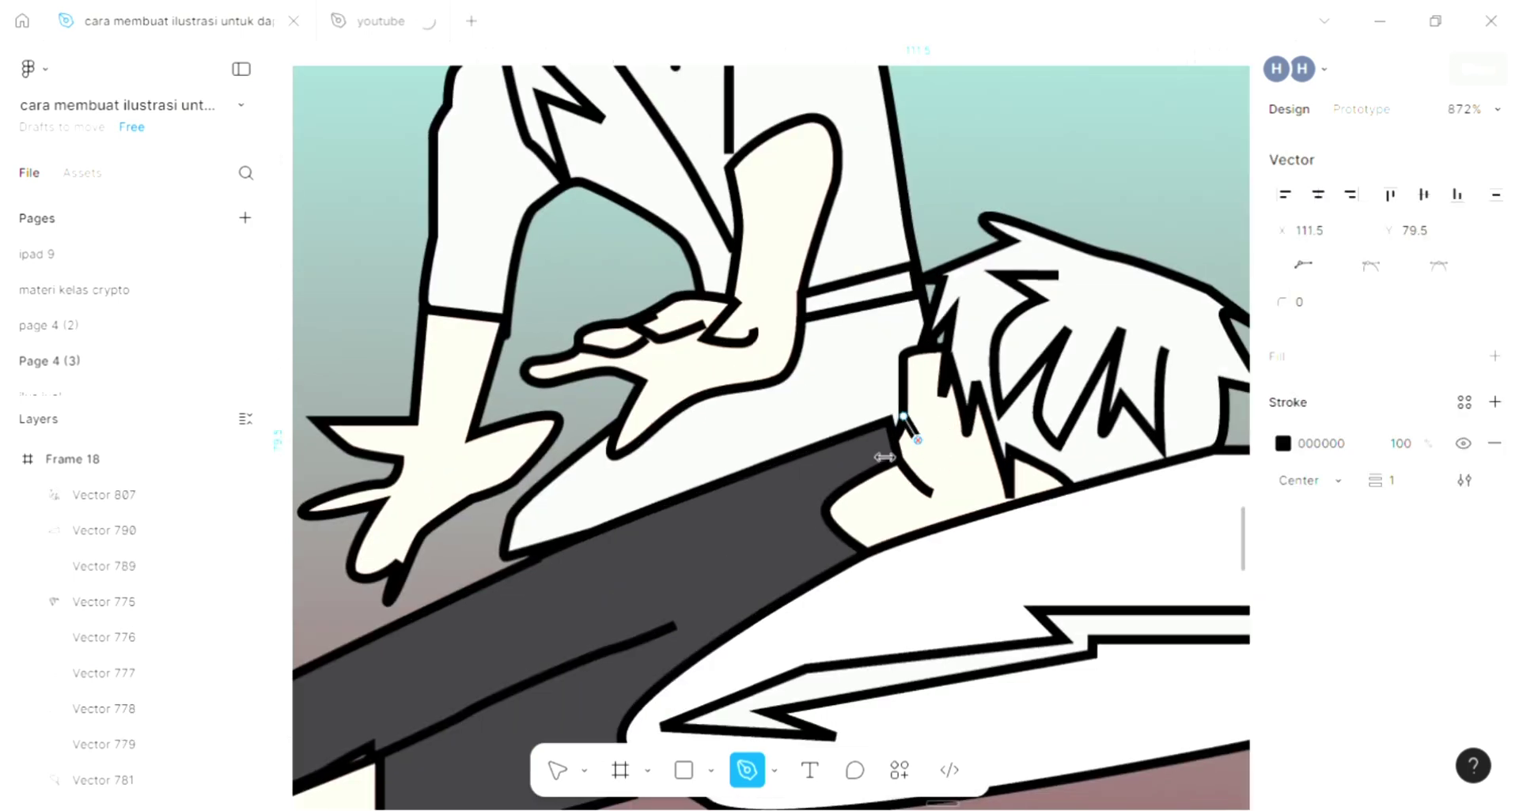
{"action": "key", "text": "Escape"}
{"action": "scroll", "coordinate": [878, 447], "scroll_direction": "down", "scroll_amount": 3}
{"action": "scroll", "coordinate": [509, 338], "scroll_direction": "left", "scroll_amount": 2}
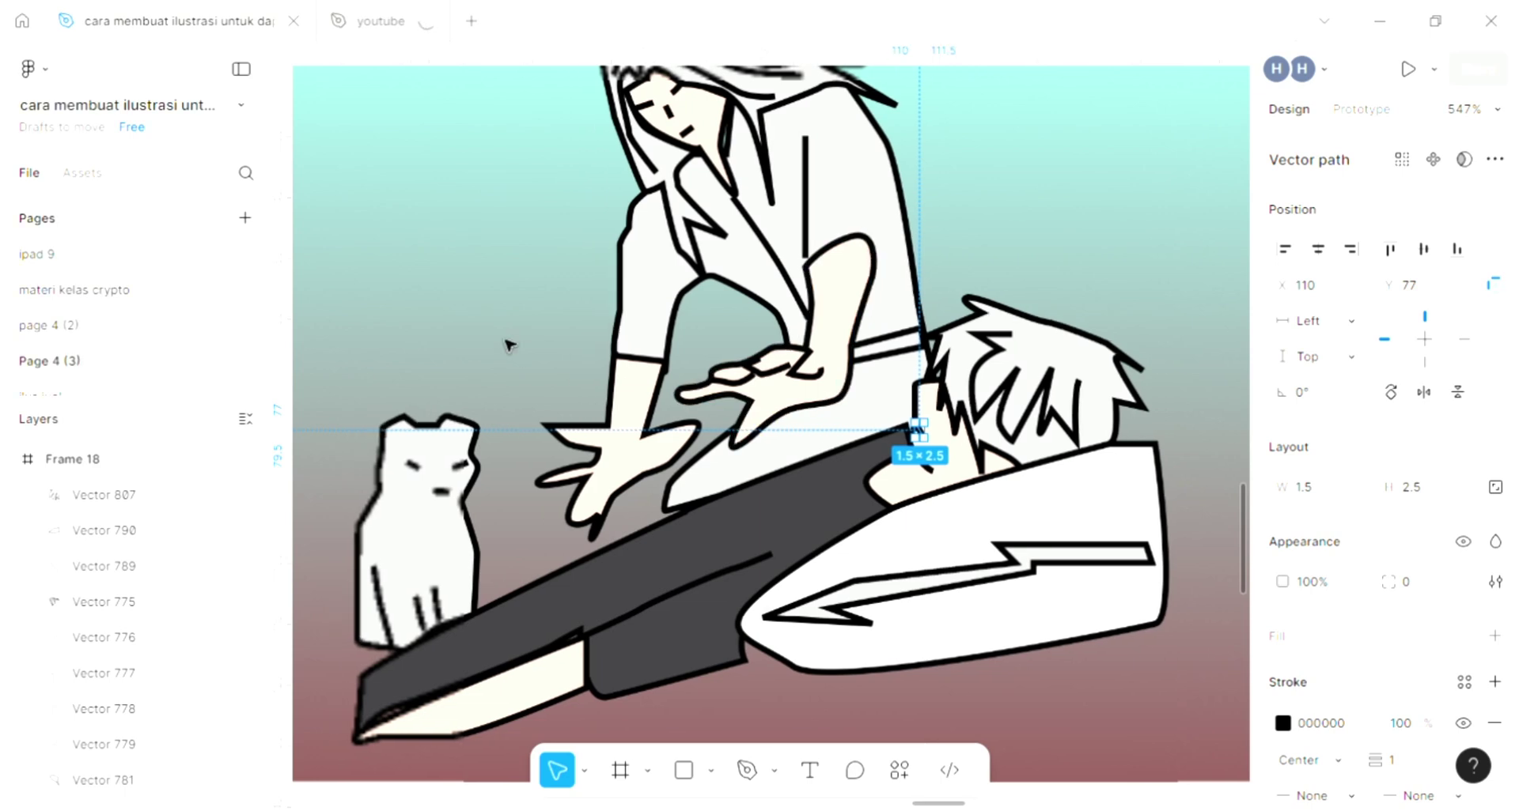
{"action": "left_click", "coordinate": [542, 484]}
Step: Draw a V-shaped fold with the Pen tool under the cat's ear farther from the characters, through 25.5, 81.5 and ending at 27.5, 78
{"action": "scroll", "coordinate": [540, 487], "scroll_direction": "left", "scroll_amount": 4}
{"action": "scroll", "coordinate": [540, 487], "scroll_direction": "left", "scroll_amount": 3}
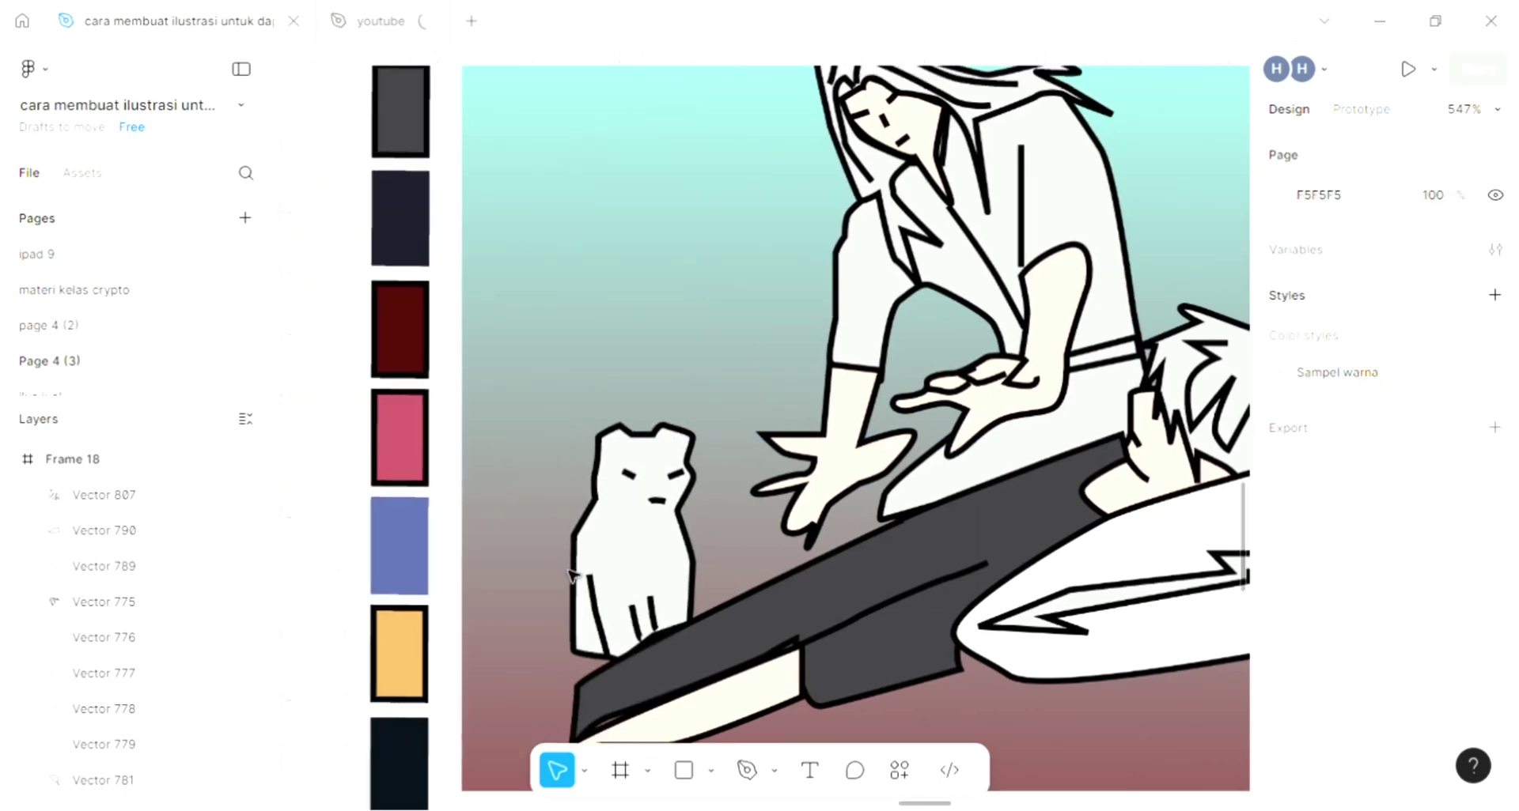
{"action": "key", "text": "p"}
{"action": "scroll", "coordinate": [577, 541], "scroll_direction": "up", "scroll_amount": 2}
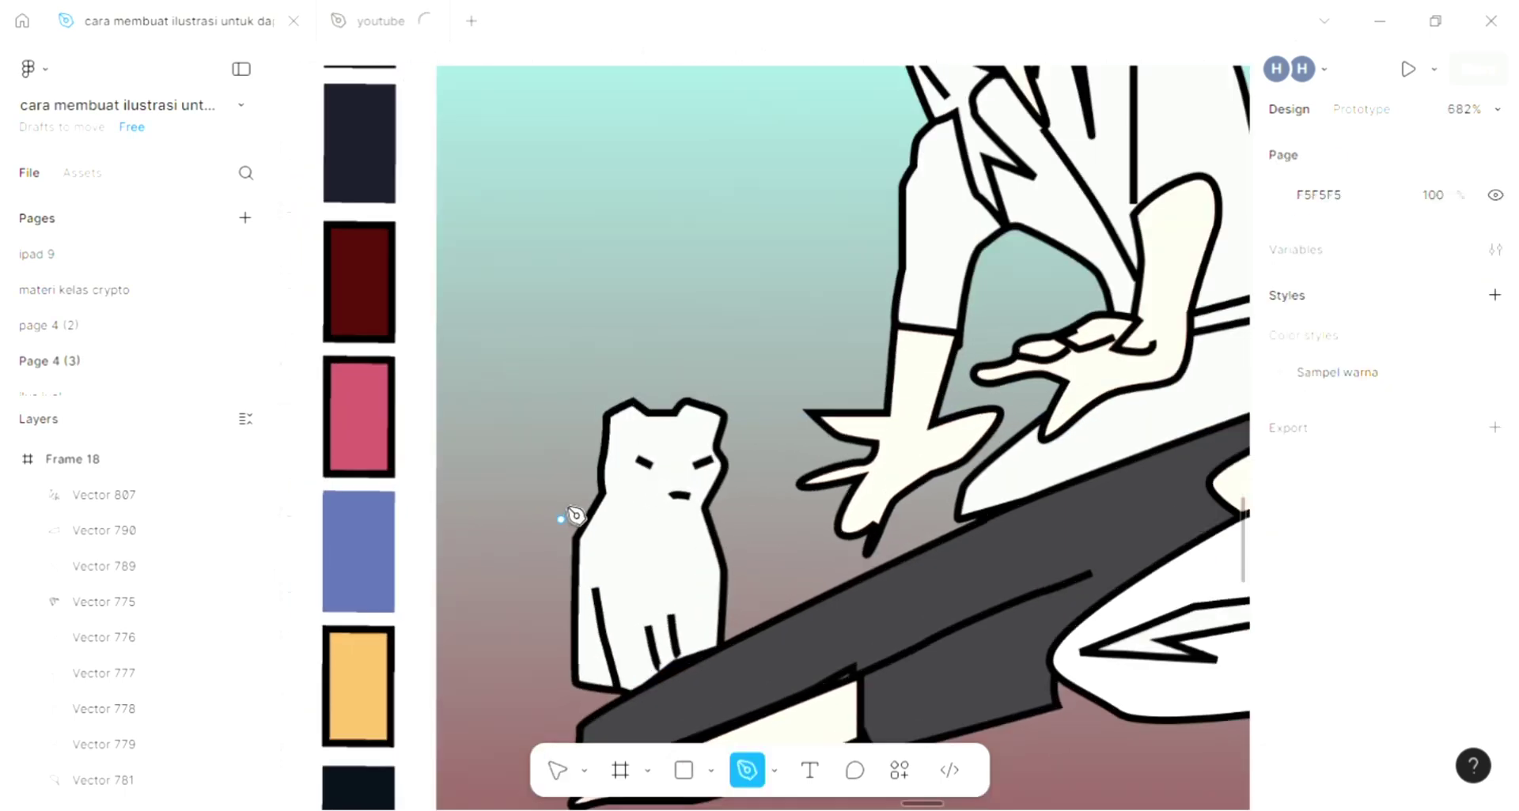
{"action": "scroll", "coordinate": [643, 427], "scroll_direction": "up", "scroll_amount": 5}
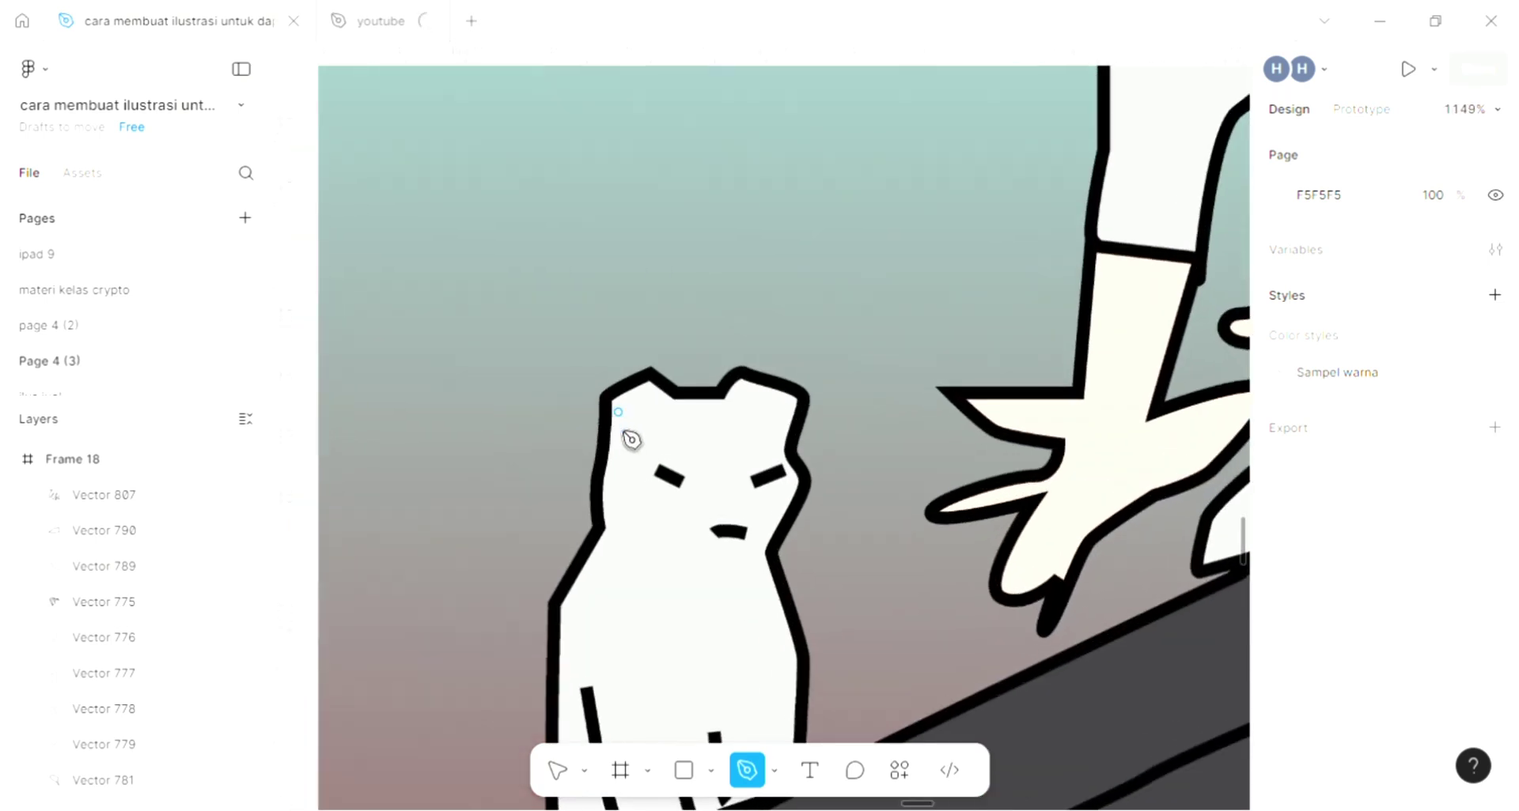
{"action": "left_click", "coordinate": [642, 446]}
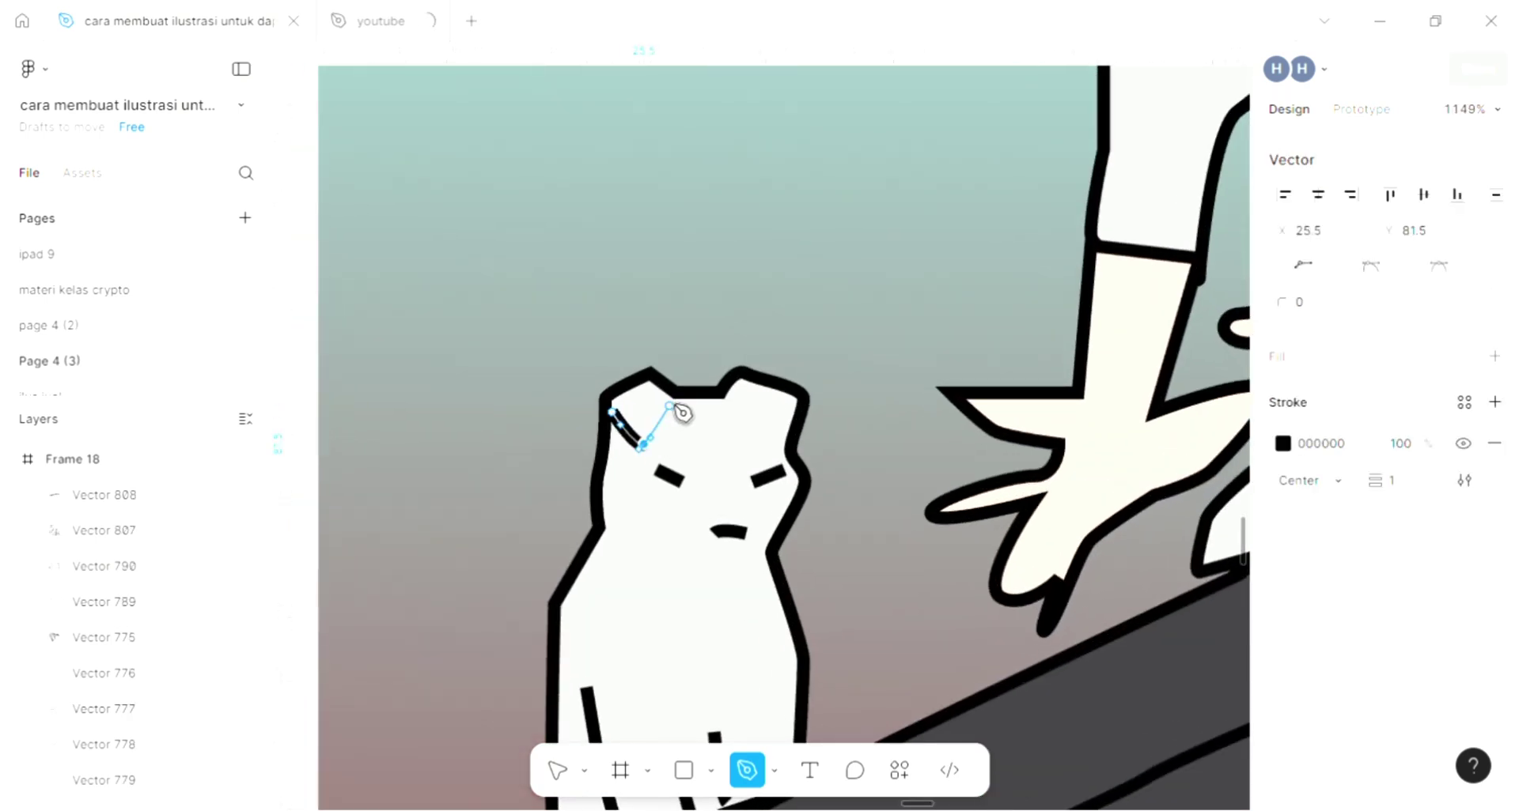
{"action": "left_click", "coordinate": [668, 399]}
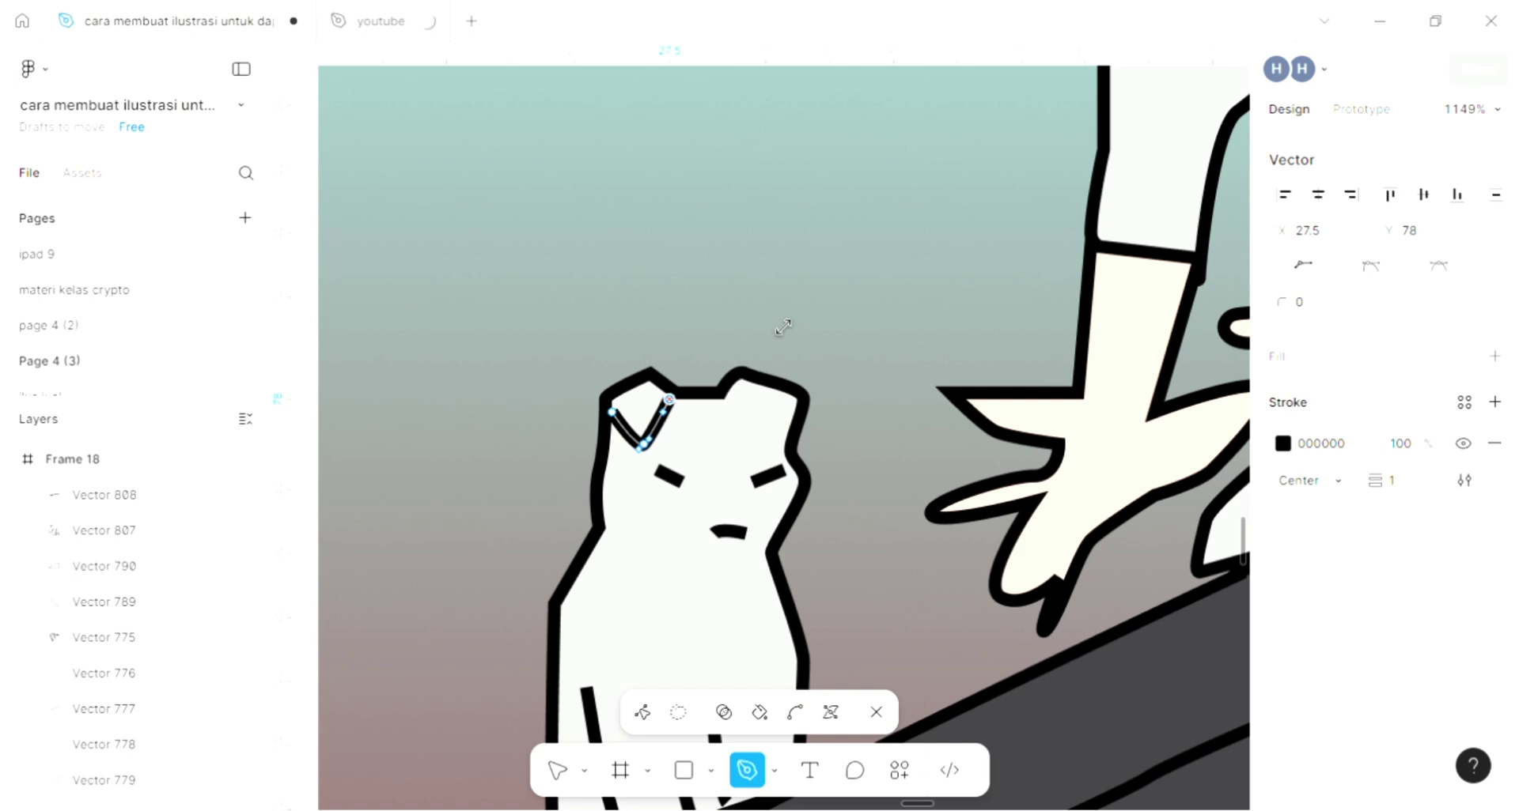
{"action": "key", "text": "Escape"}
{"action": "key", "text": "Escape"}
Step: Draw a matching V-shaped fold with the Pen tool under the cat's other ear, with its point at 34.5, 81.5, ending on the head's outline
{"action": "key", "text": "p"}
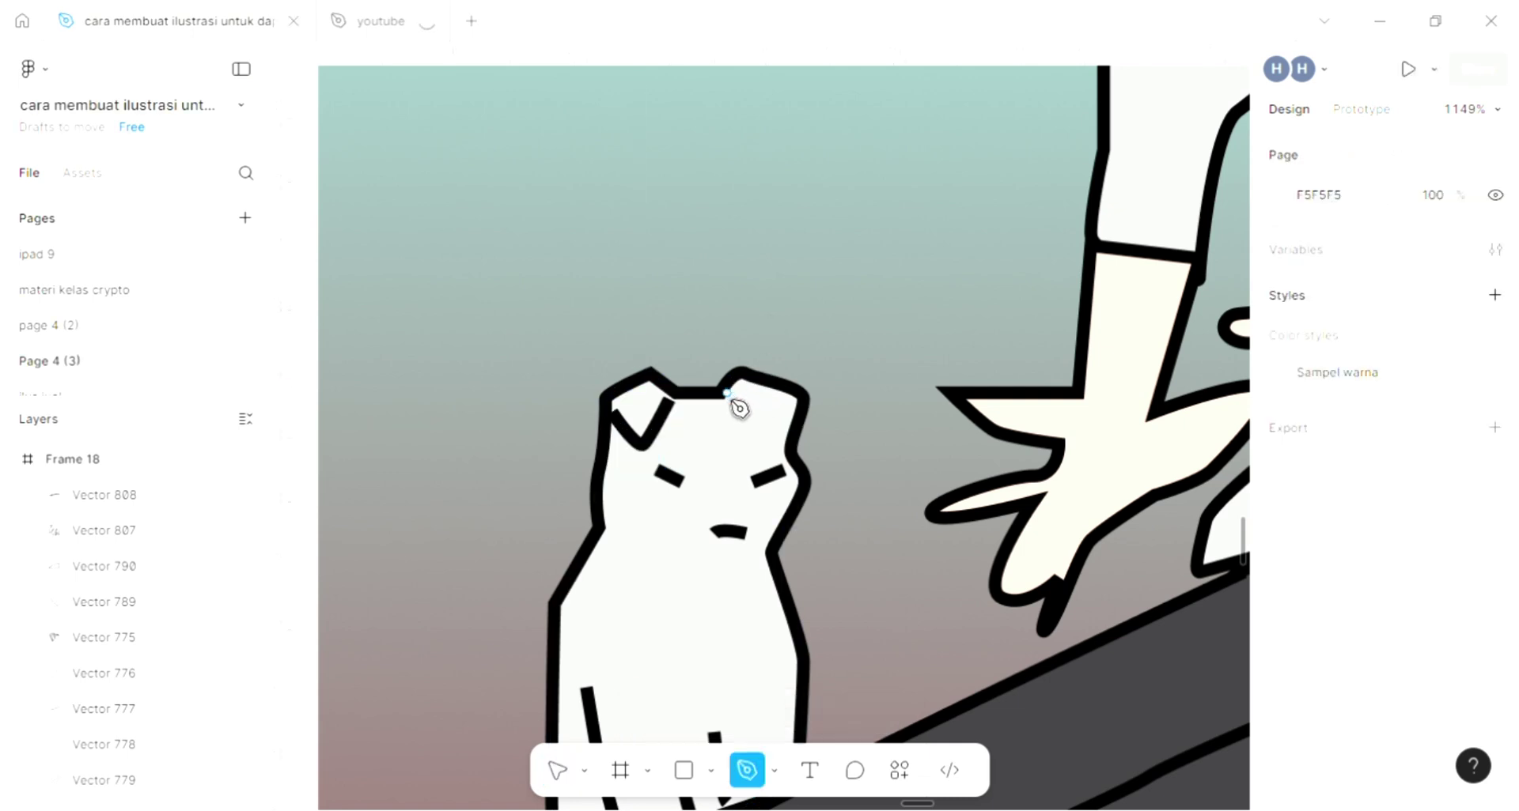
{"action": "left_click", "coordinate": [727, 393]}
{"action": "left_click", "coordinate": [758, 444]}
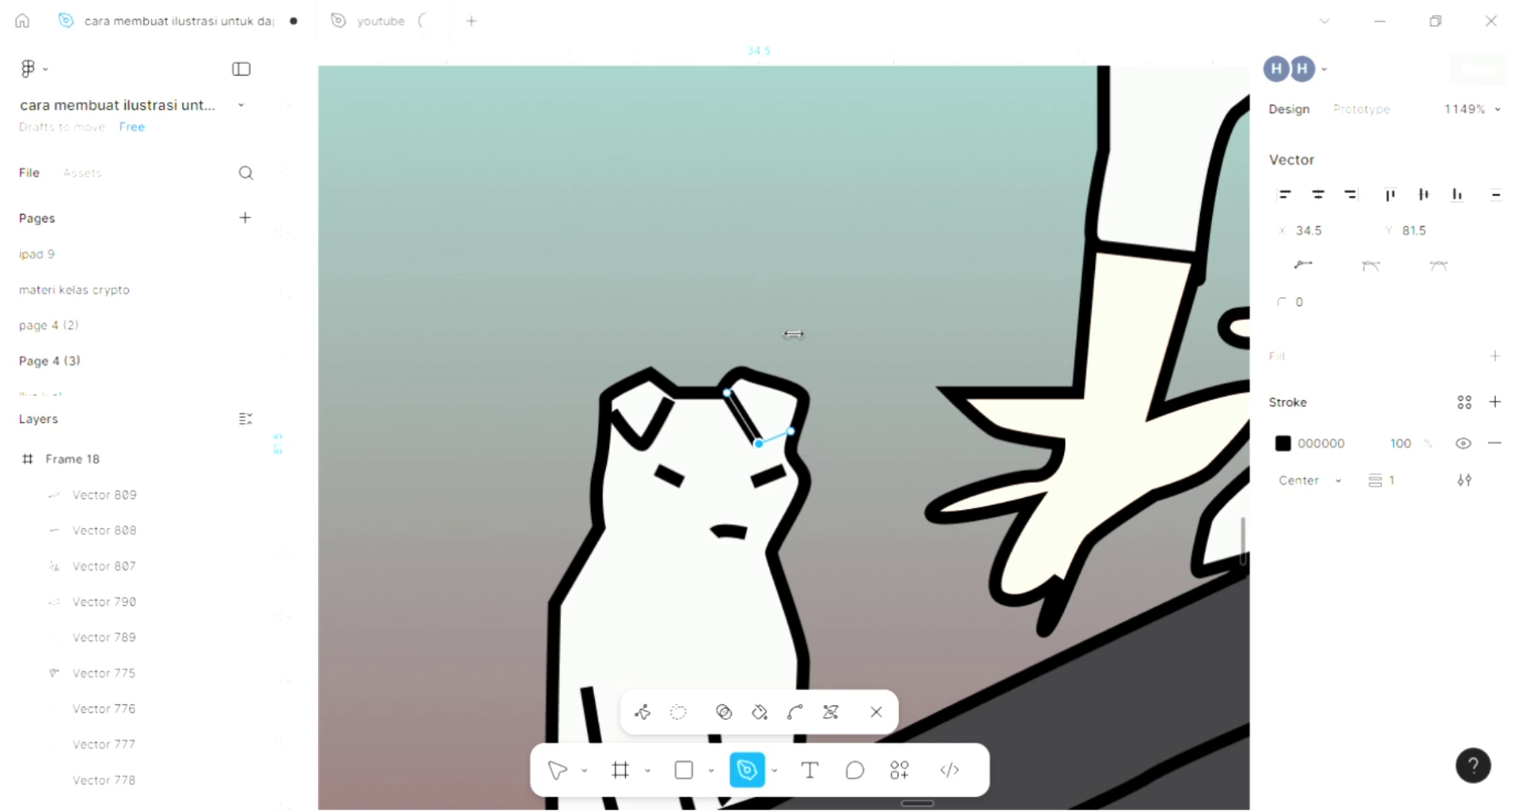
{"action": "key", "text": "Escape"}
{"action": "key", "text": "Escape"}
{"action": "scroll", "coordinate": [781, 329], "scroll_direction": "down", "scroll_amount": 2}
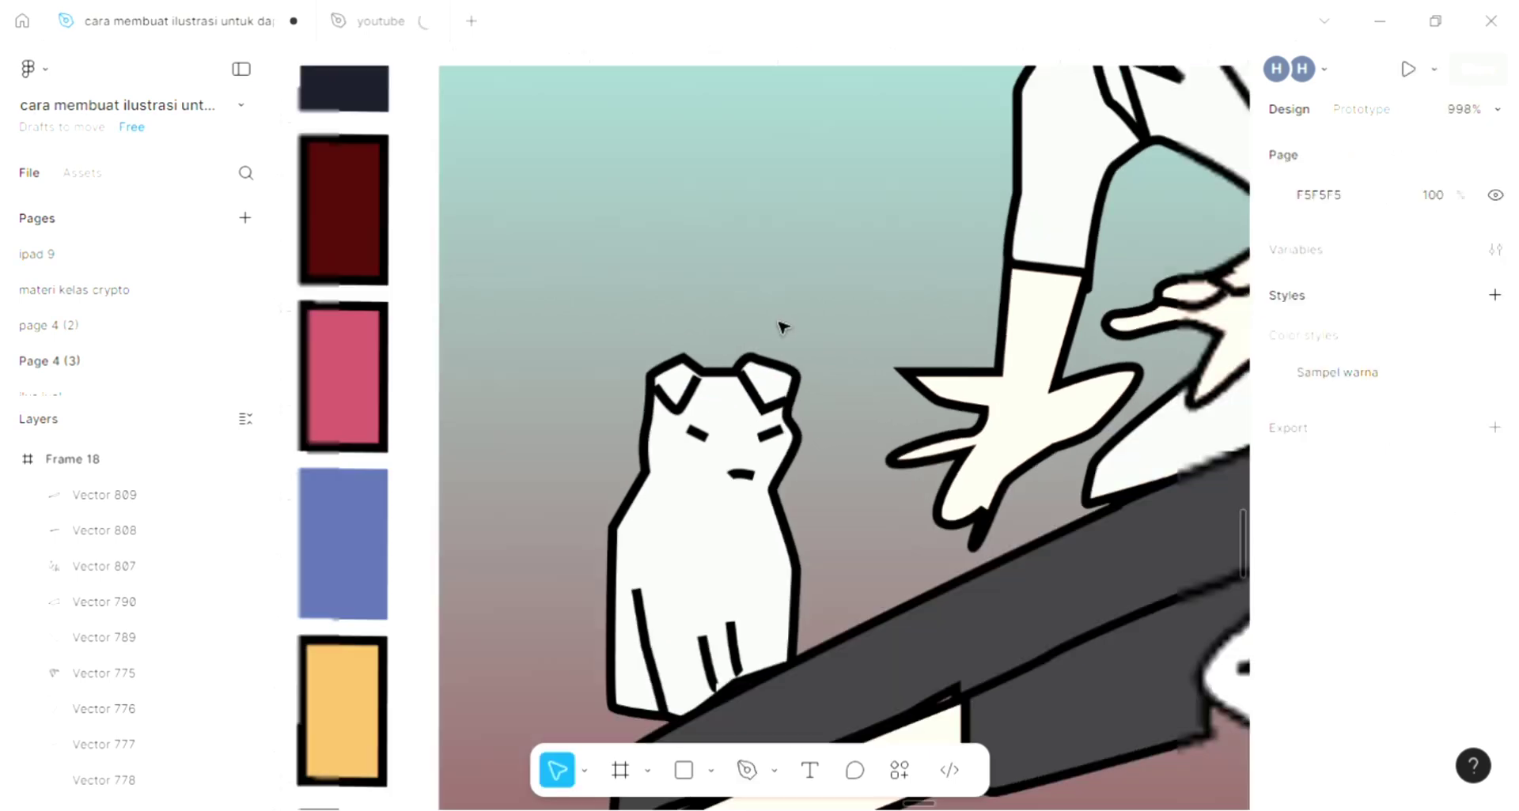
Step: Narrow the illustration's frame to 159 wide by trimming the empty background beside the spiky-haired figure
{"action": "scroll", "coordinate": [781, 328], "scroll_direction": "down", "scroll_amount": 5}
{"action": "scroll", "coordinate": [732, 562], "scroll_direction": "up", "scroll_amount": 2}
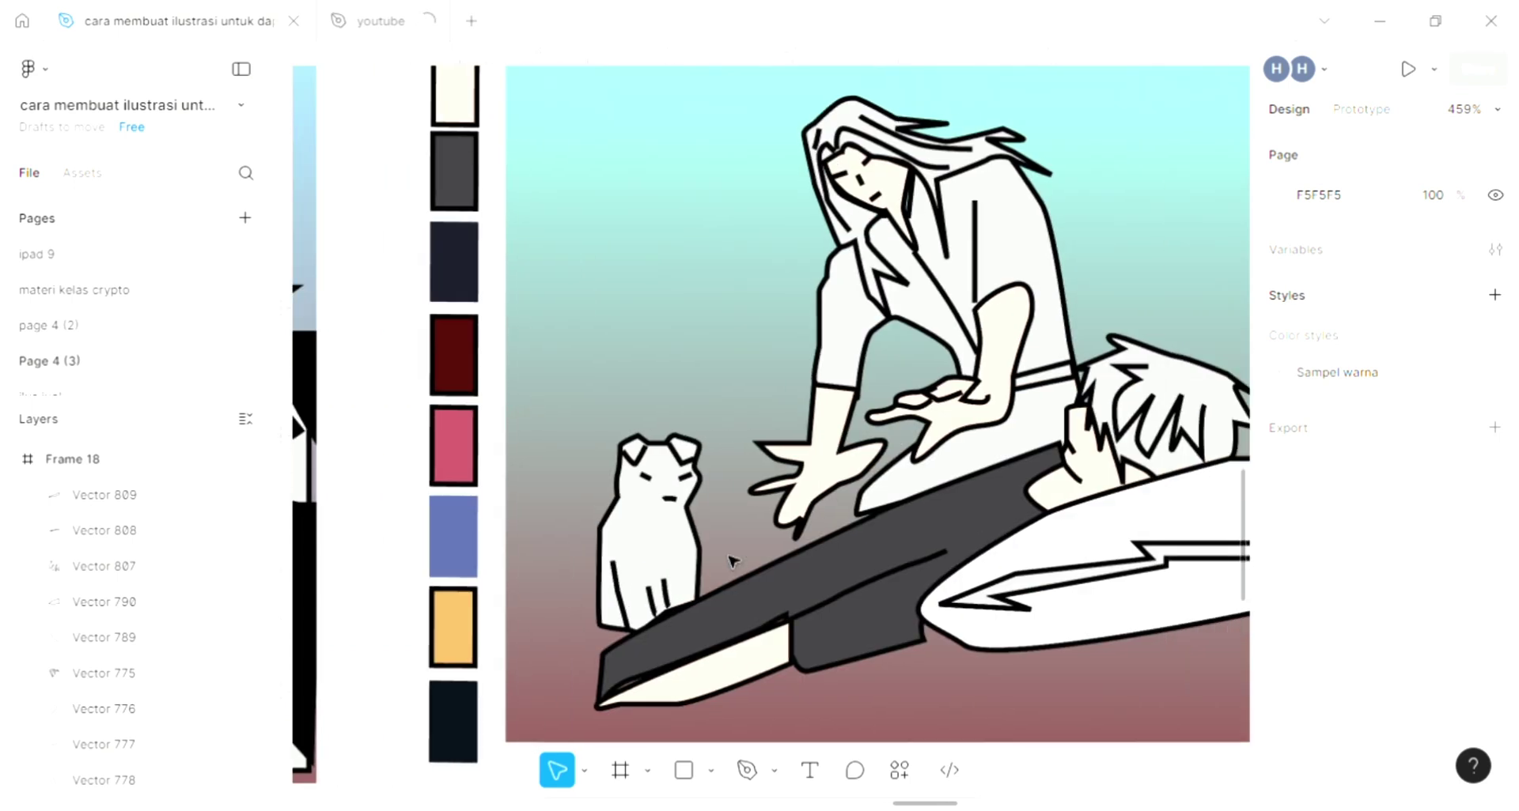
{"action": "scroll", "coordinate": [731, 562], "scroll_direction": "right", "scroll_amount": 3}
{"action": "scroll", "coordinate": [842, 546], "scroll_direction": "right", "scroll_amount": 2}
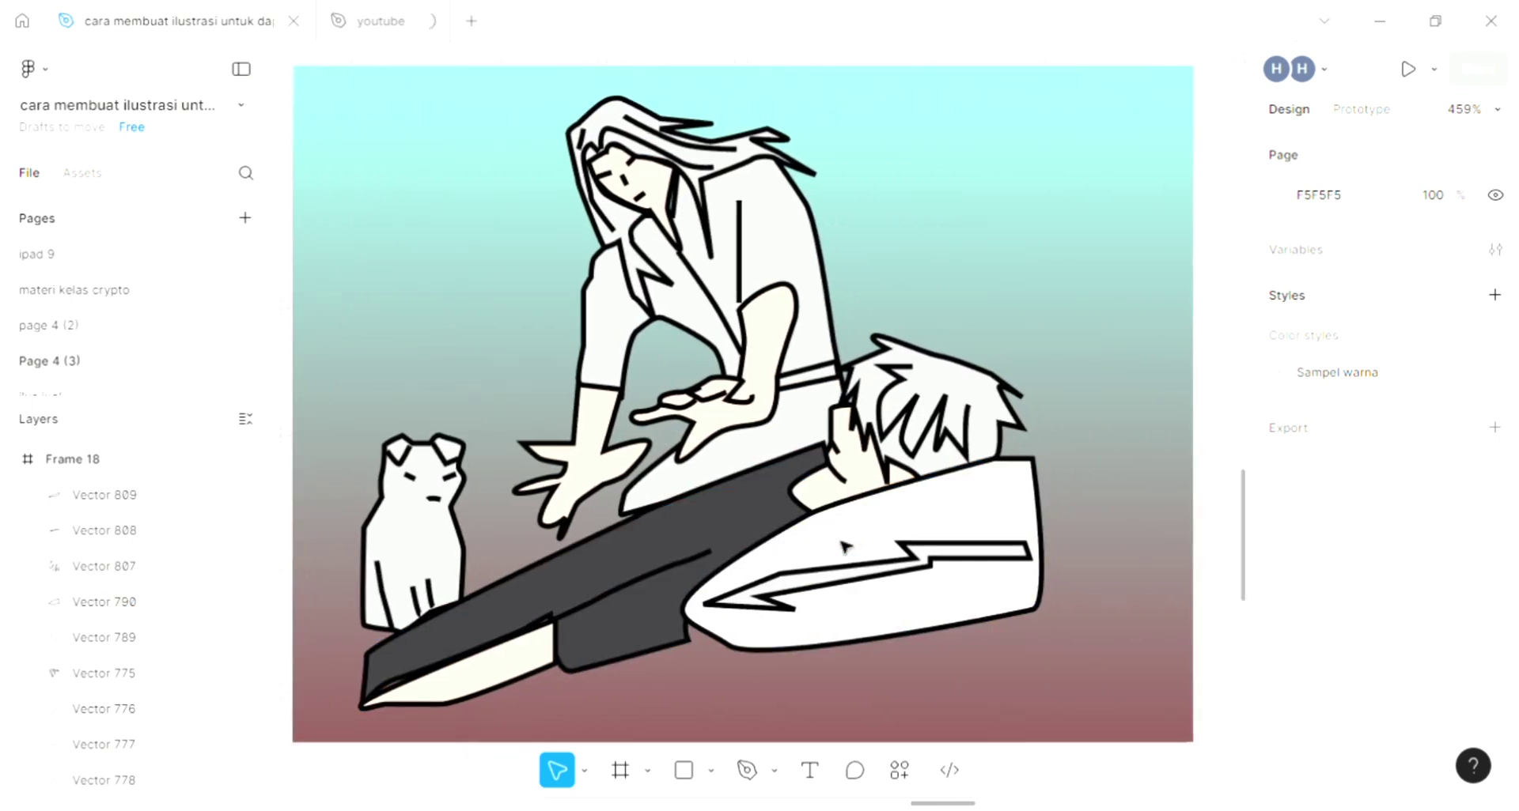
{"action": "scroll", "coordinate": [842, 545], "scroll_direction": "right", "scroll_amount": 1}
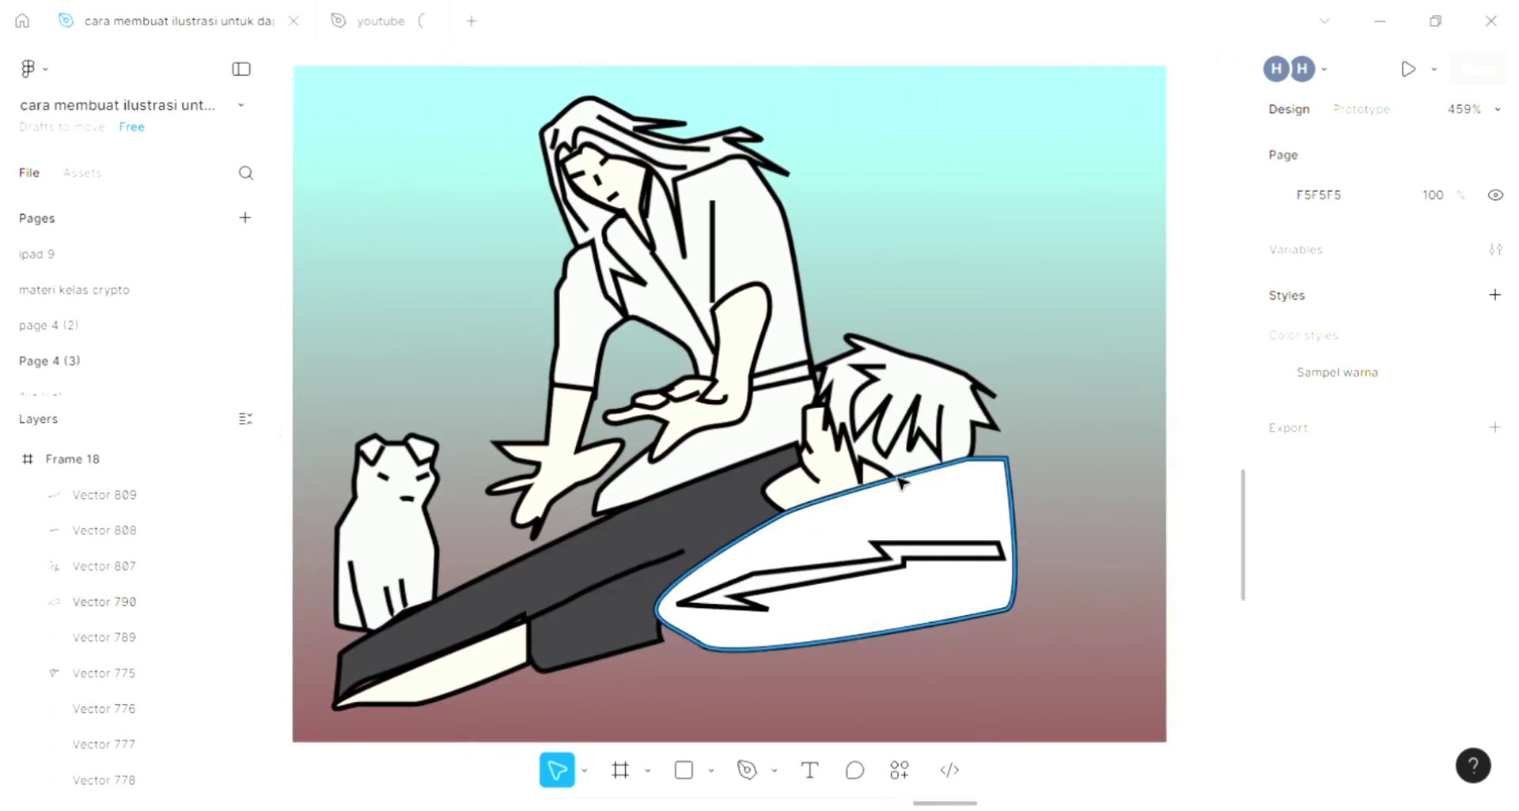
{"action": "left_click", "coordinate": [1176, 273]}
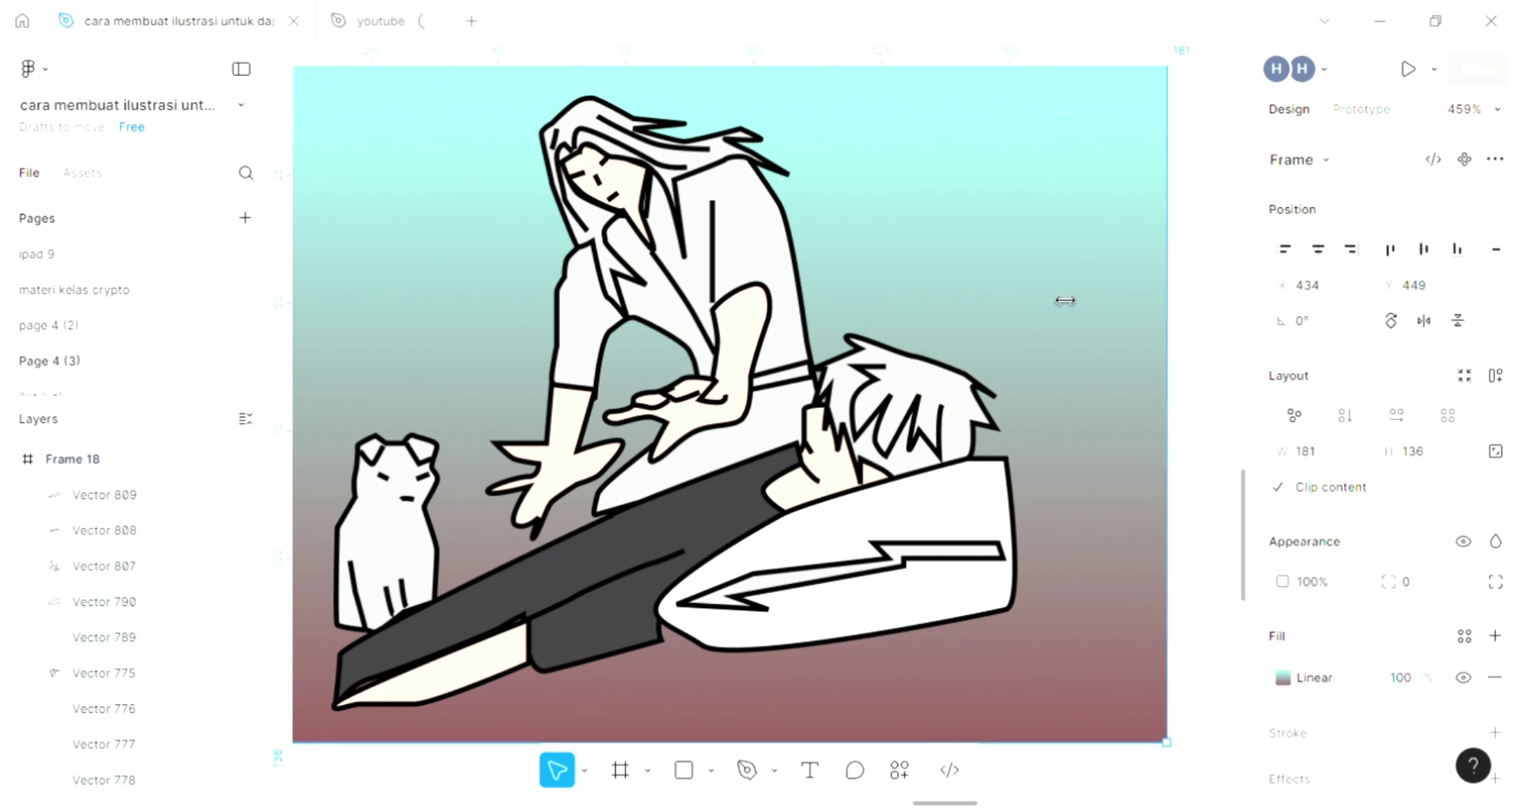
{"action": "left_click_drag", "start_coordinate": [1064, 300], "coordinate": [1072, 301]}
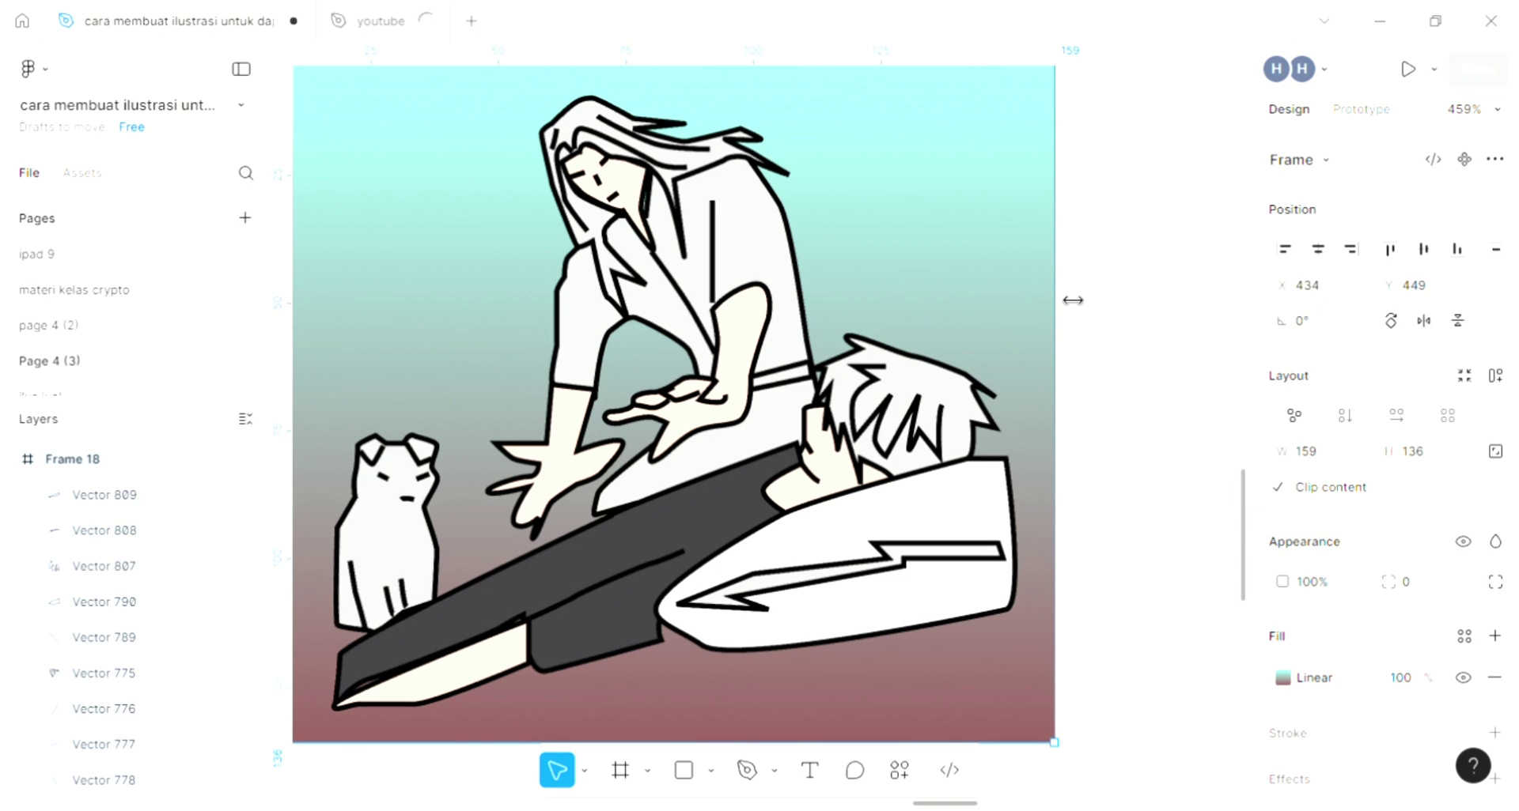
Step: Trim the frame's empty edge beside the cat so the frame starts at X 452 and is 141 wide
{"action": "scroll", "coordinate": [1060, 294], "scroll_direction": "left", "scroll_amount": 5}
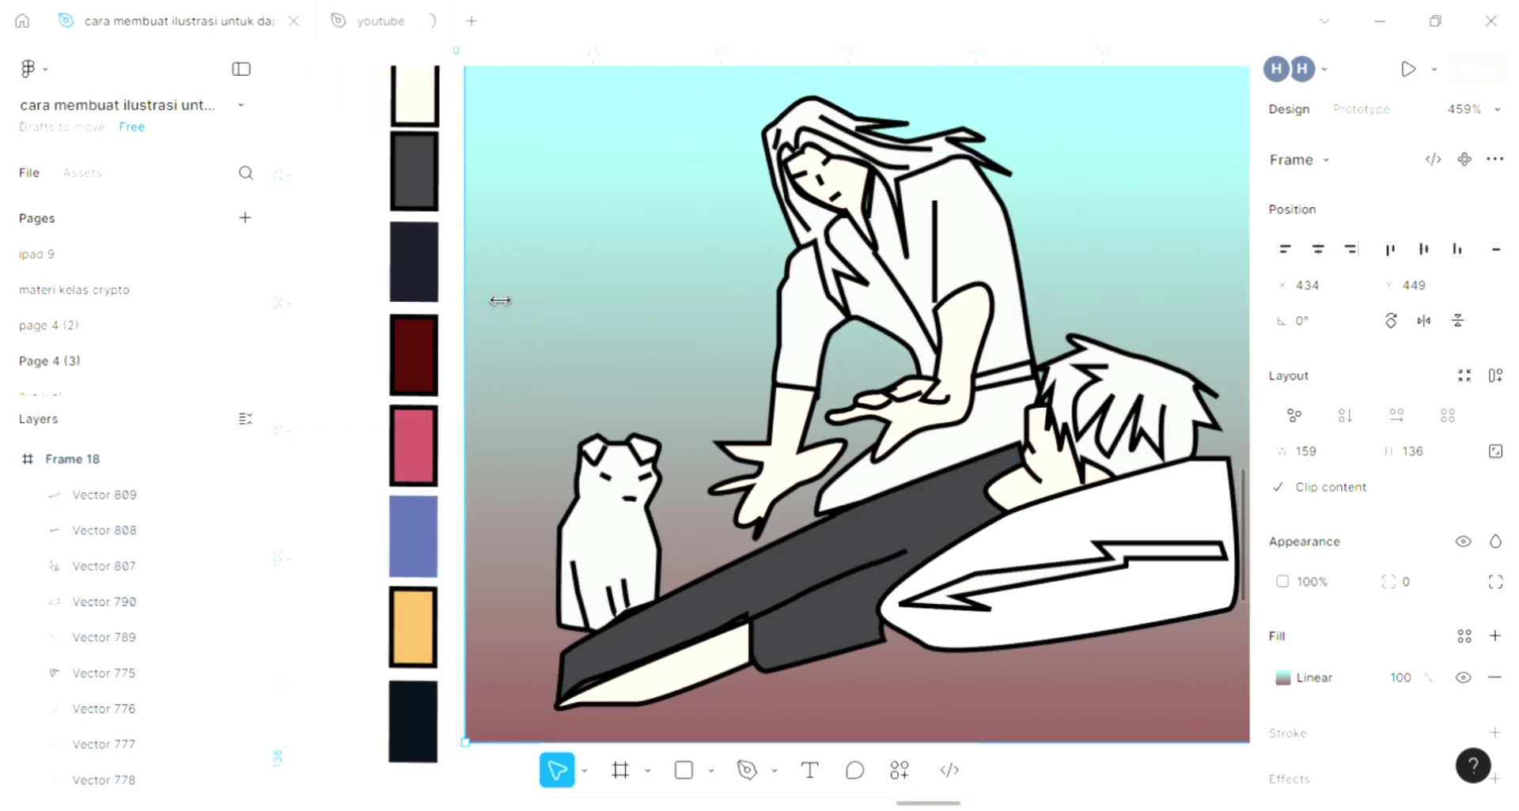
{"action": "left_click_drag", "start_coordinate": [531, 321], "coordinate": [562, 353]}
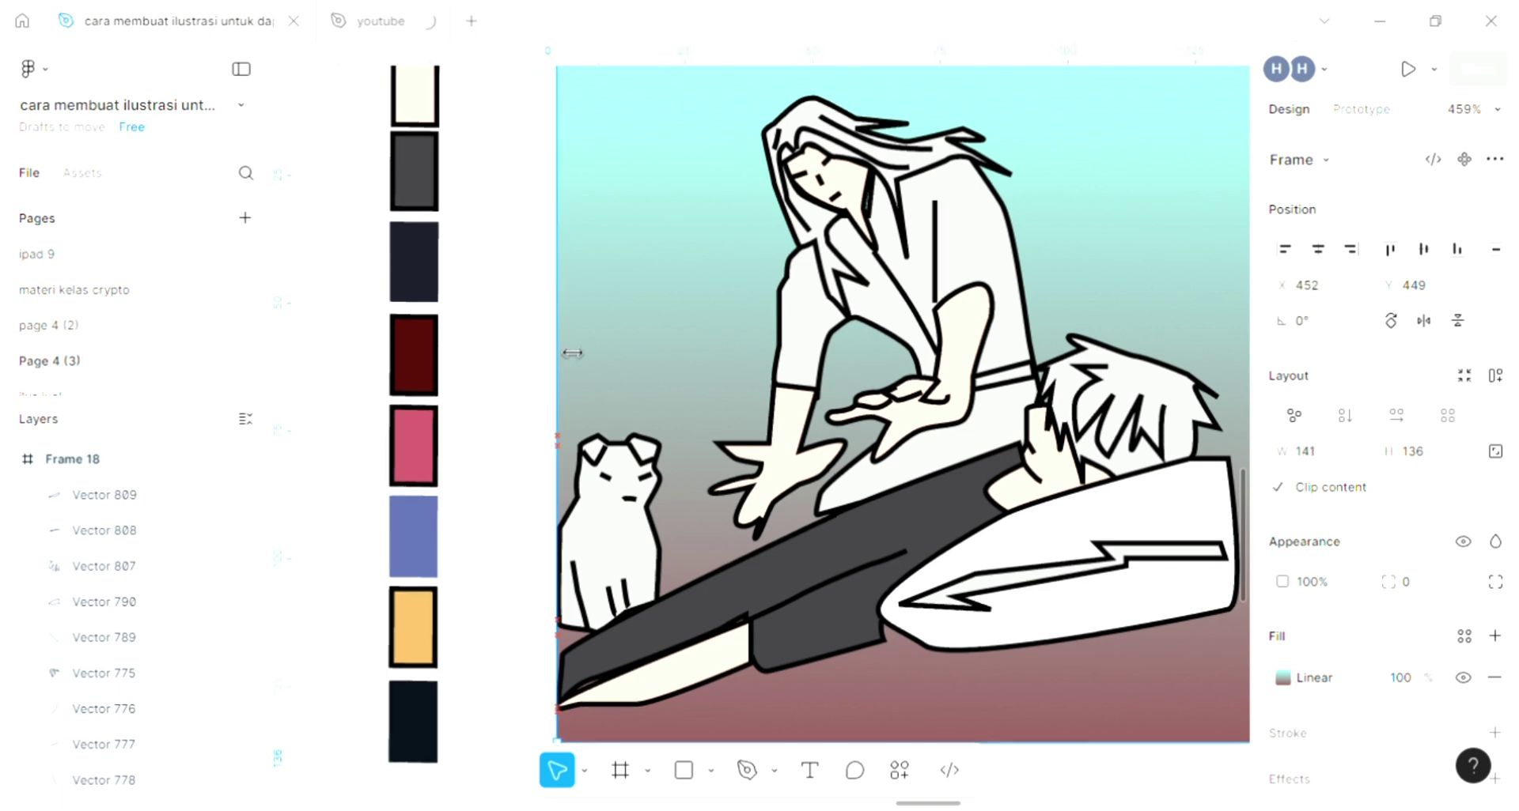
{"action": "left_click", "coordinate": [507, 370]}
{"action": "scroll", "coordinate": [668, 520], "scroll_direction": "right", "scroll_amount": 2}
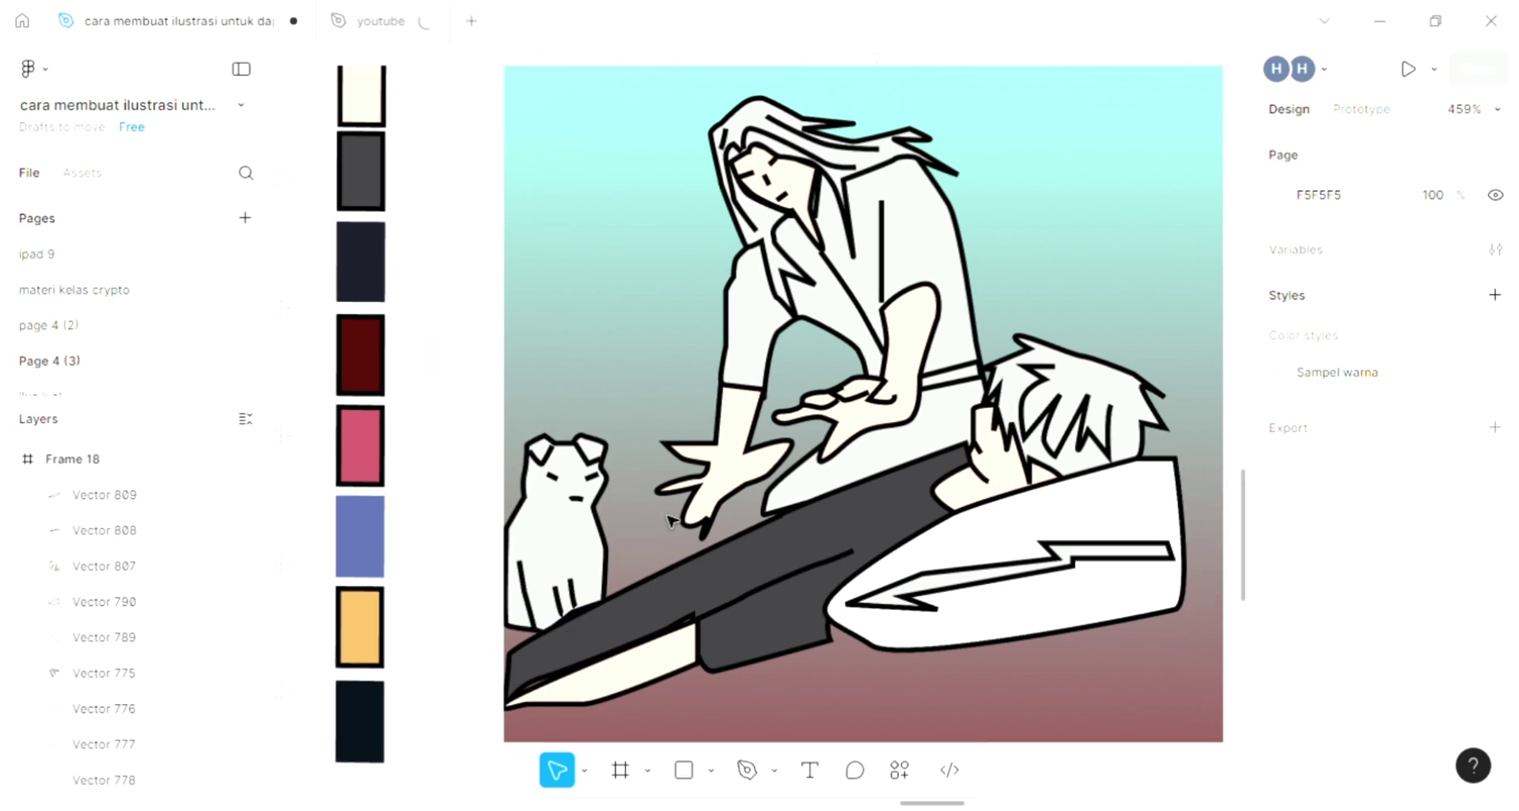
{"action": "scroll", "coordinate": [714, 474], "scroll_direction": "up", "scroll_amount": 1}
{"action": "scroll", "coordinate": [714, 475], "scroll_direction": "right", "scroll_amount": 2}
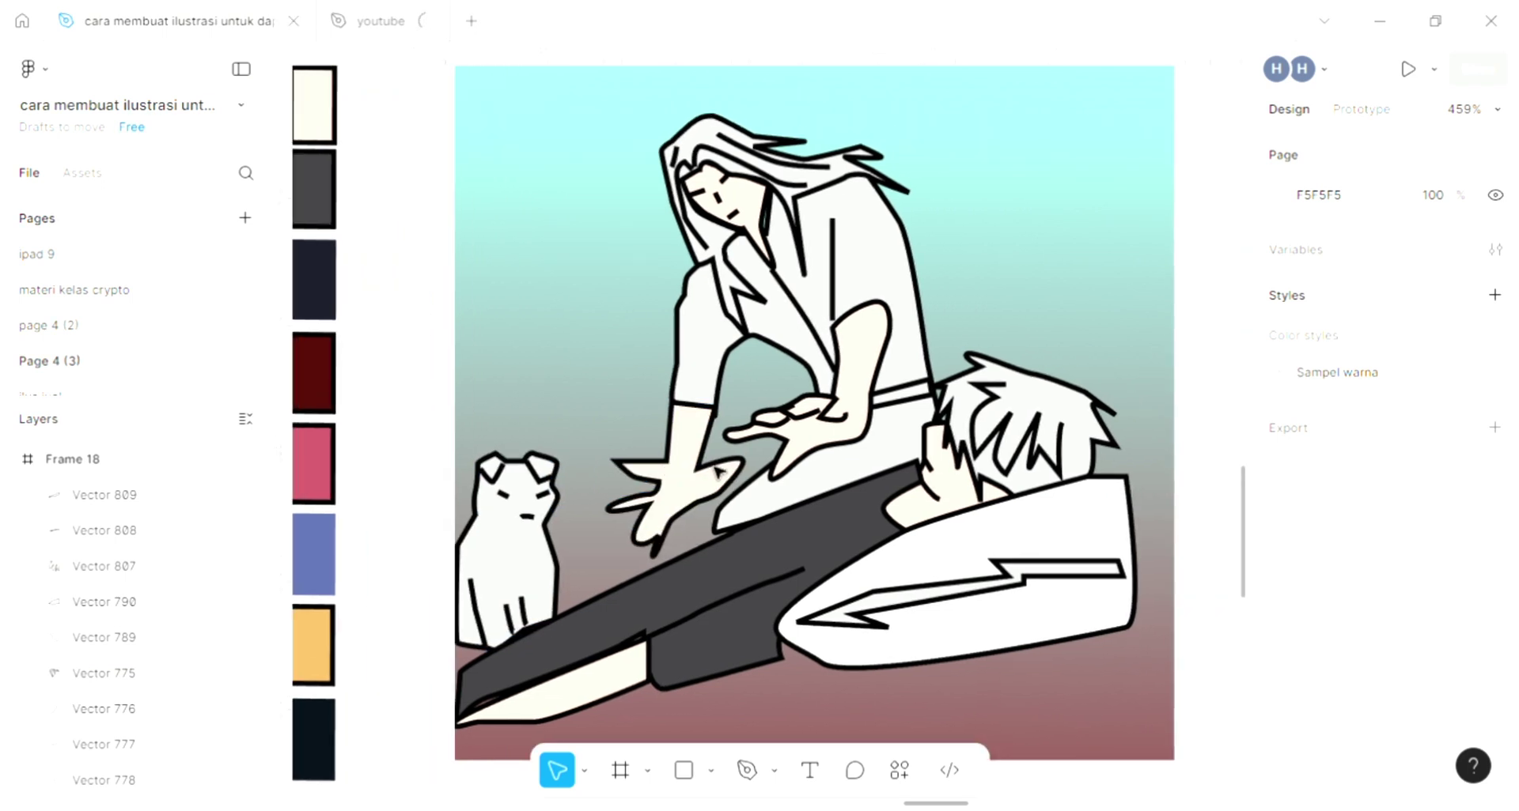
{"action": "scroll", "coordinate": [696, 554], "scroll_direction": "right", "scroll_amount": 1}
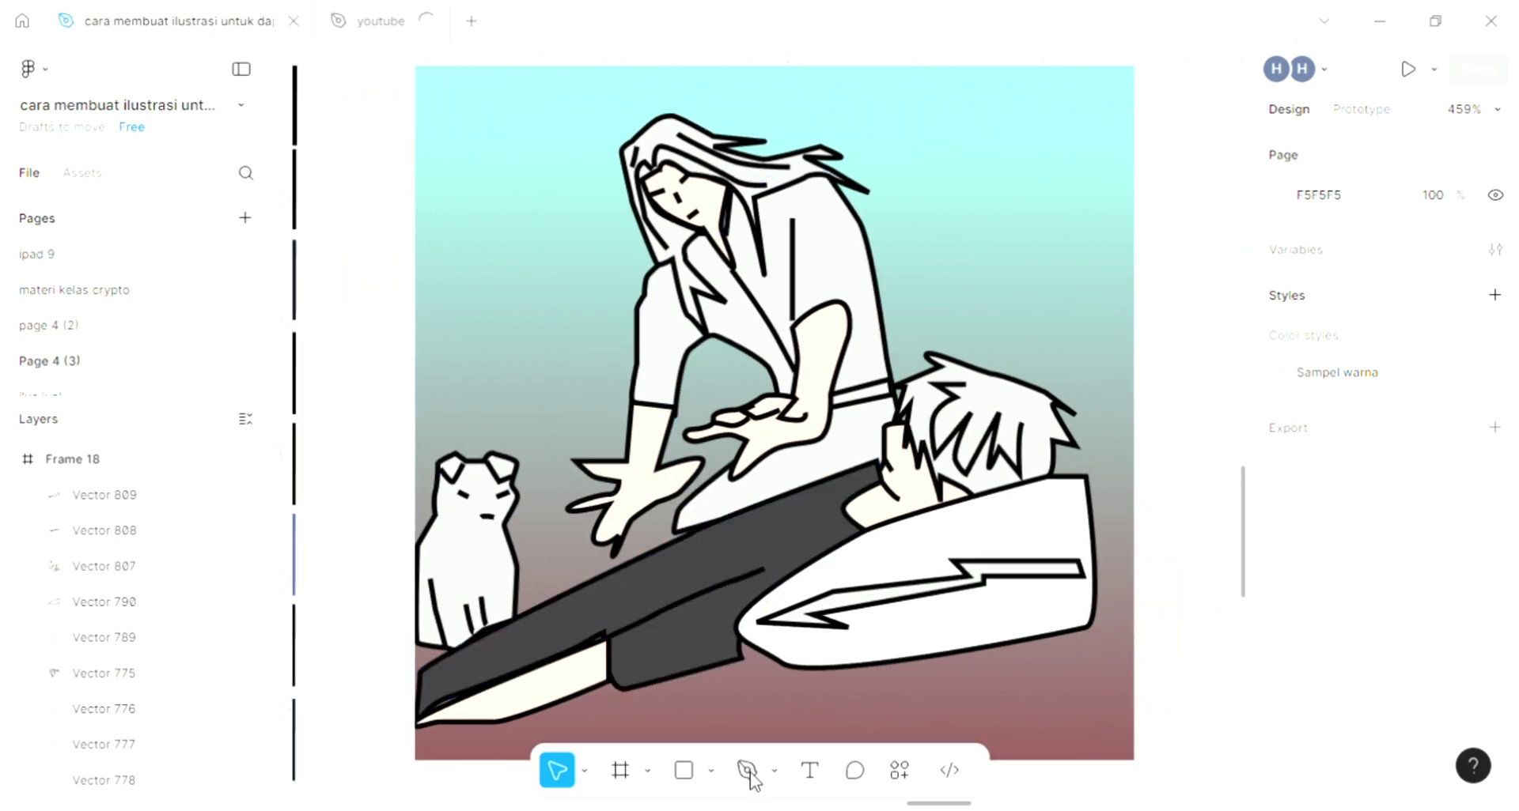
Step: Draw a sleeve detail with the Pen tool above the bent forearm, peaking from the vertical shirt line to a second vertical line, about 11 by 16
{"action": "key", "text": "p"}
{"action": "scroll", "coordinate": [756, 478], "scroll_direction": "down", "scroll_amount": 2}
{"action": "scroll", "coordinate": [757, 478], "scroll_direction": "right", "scroll_amount": 1}
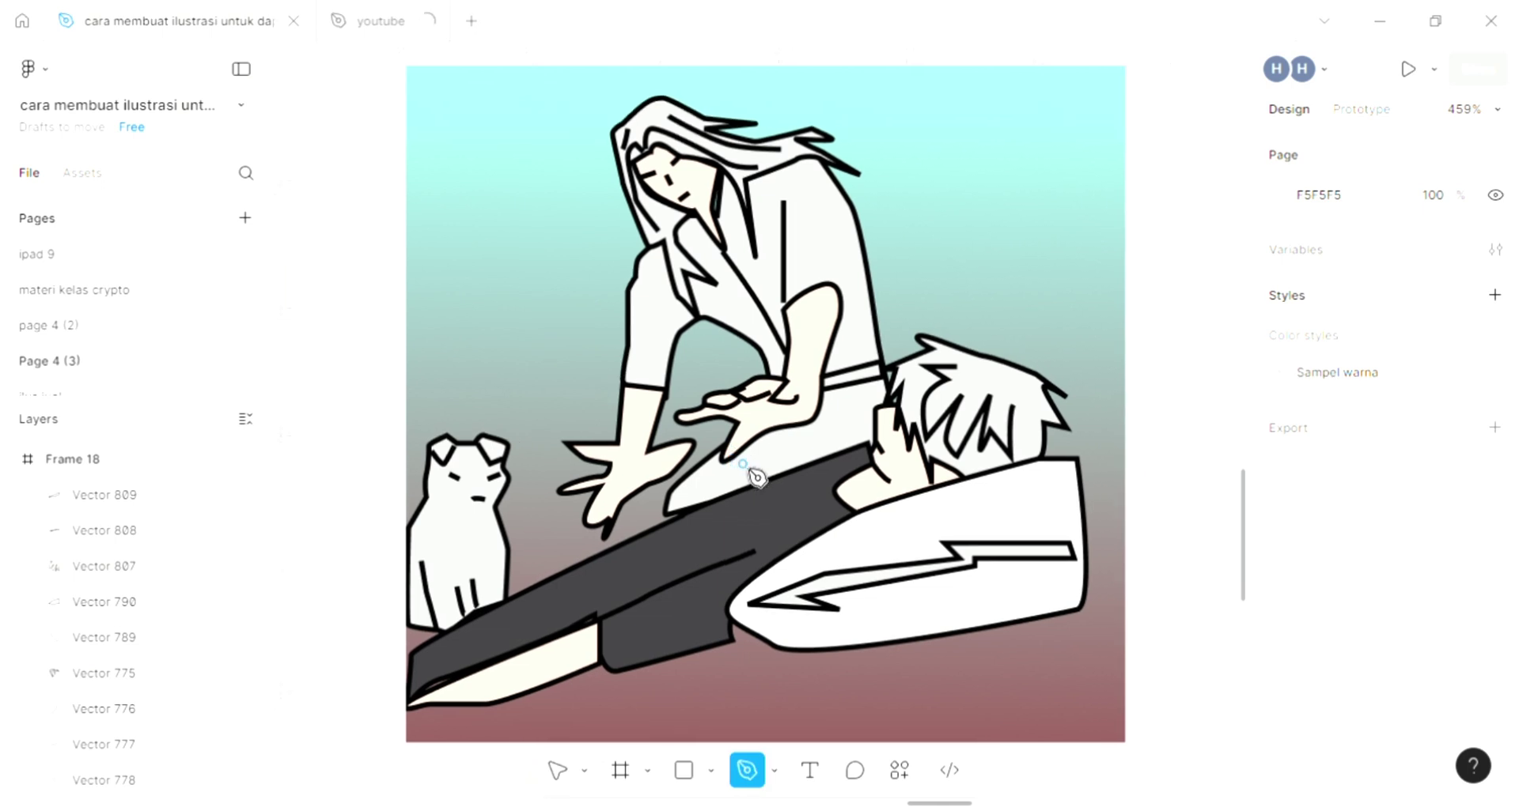
{"action": "scroll", "coordinate": [757, 477], "scroll_direction": "down", "scroll_amount": 1}
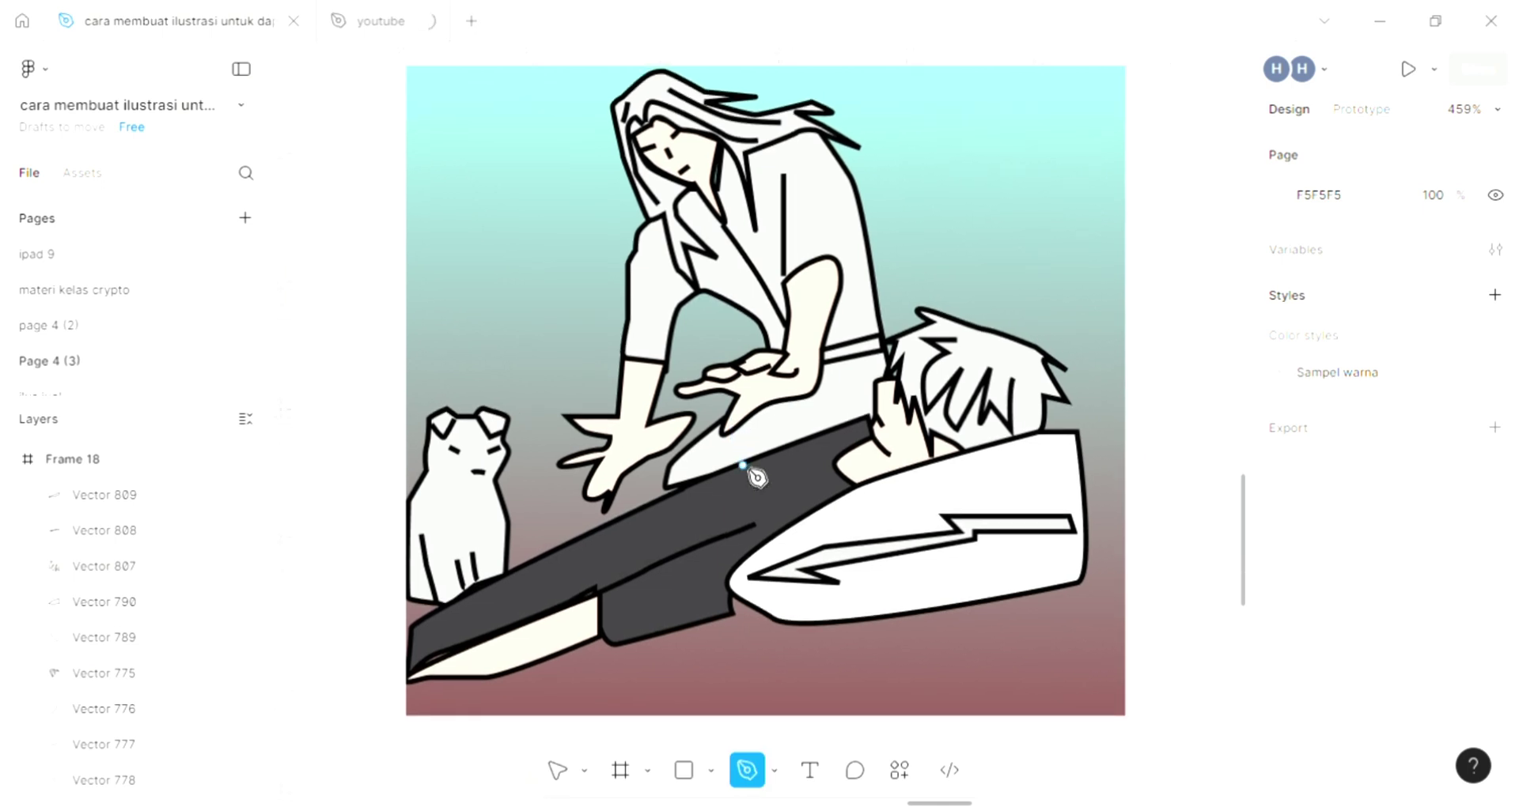
{"action": "scroll", "coordinate": [754, 484], "scroll_direction": "down", "scroll_amount": 4}
{"action": "scroll", "coordinate": [754, 484], "scroll_direction": "right", "scroll_amount": 1}
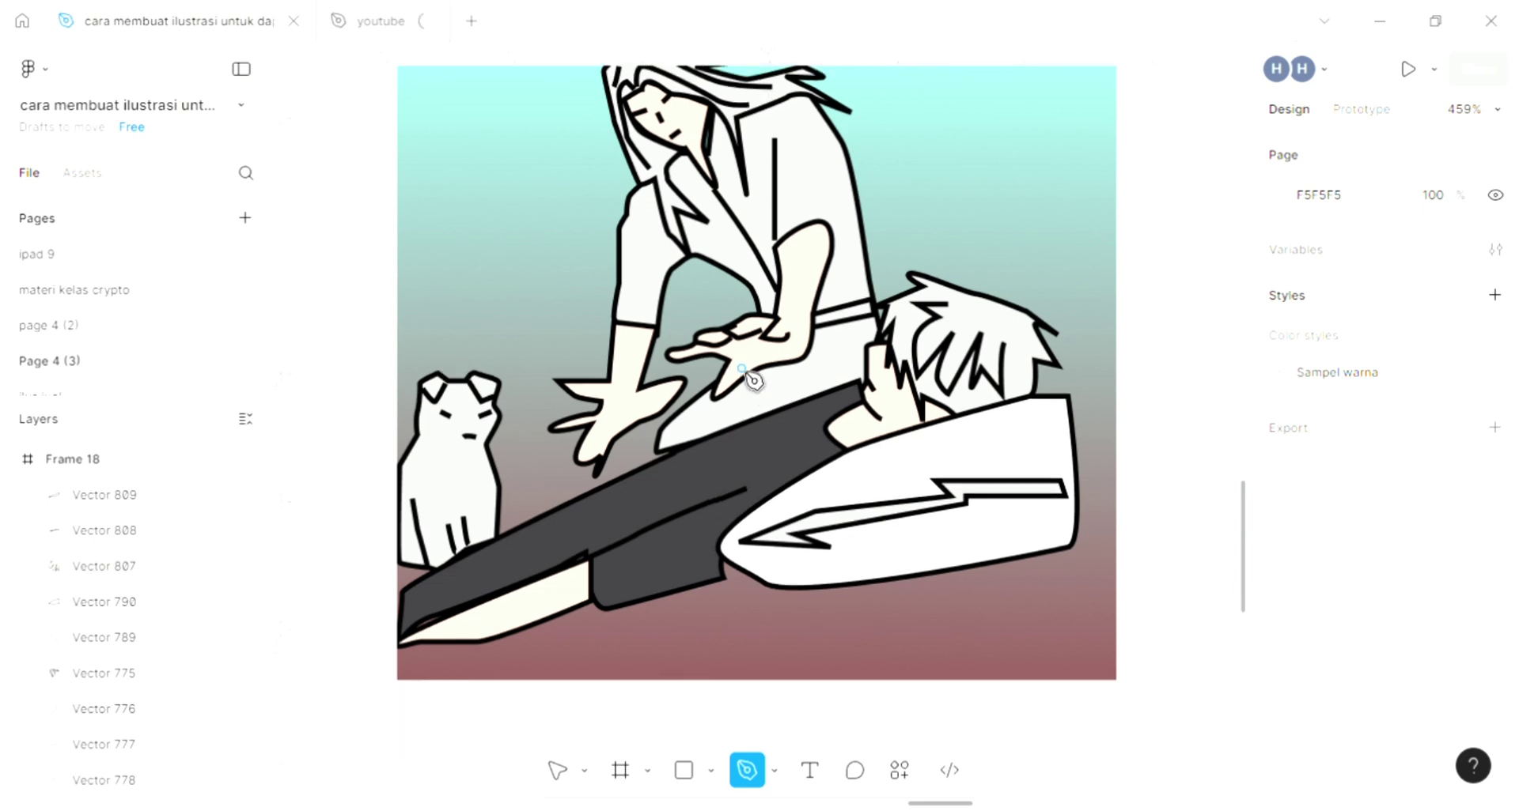
{"action": "scroll", "coordinate": [753, 381], "scroll_direction": "up", "scroll_amount": 5}
{"action": "scroll", "coordinate": [752, 383], "scroll_direction": "up", "scroll_amount": 5}
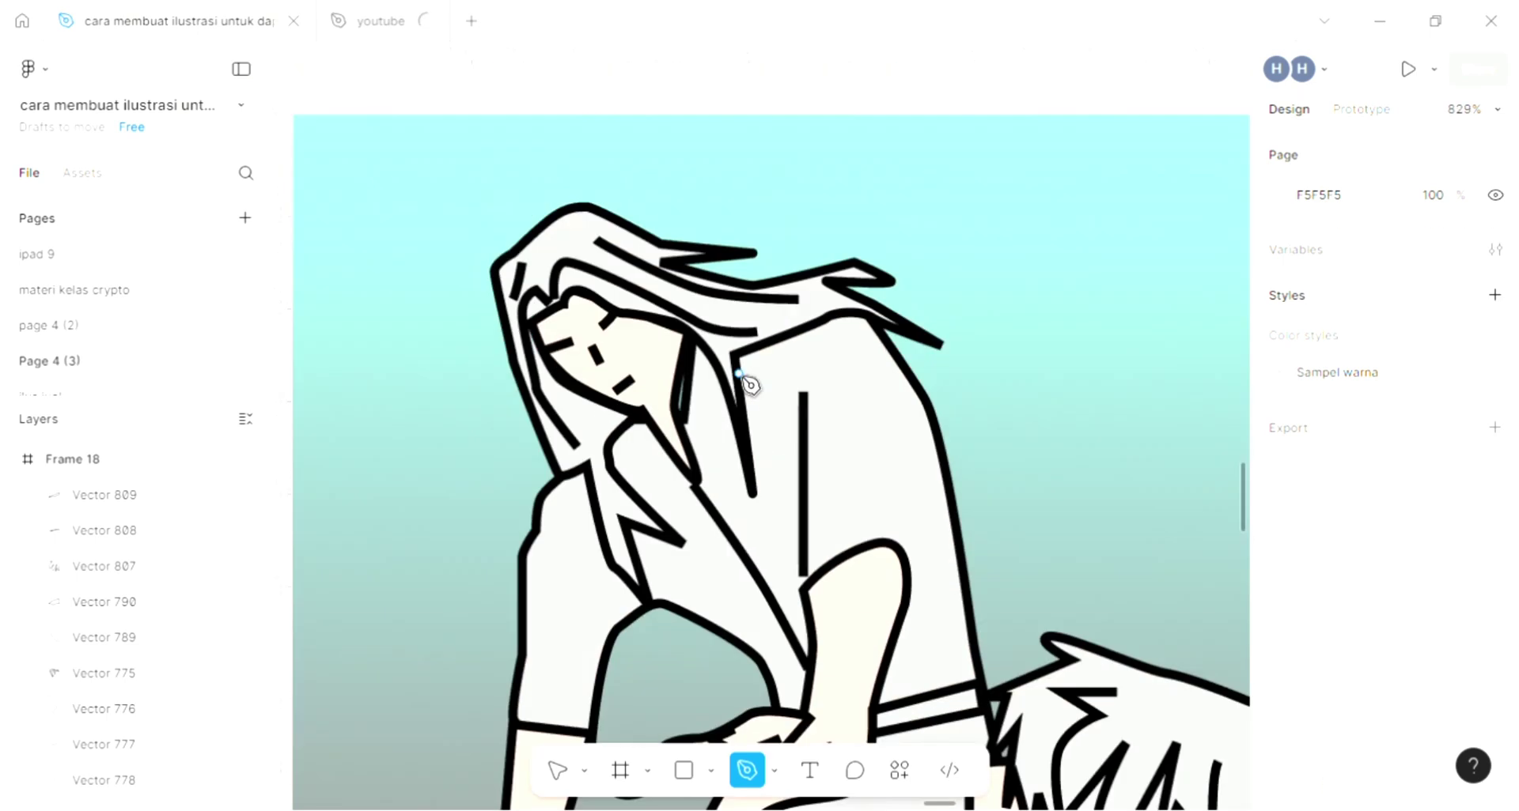
{"action": "scroll", "coordinate": [750, 384], "scroll_direction": "down", "scroll_amount": 2}
{"action": "scroll", "coordinate": [759, 384], "scroll_direction": "right", "scroll_amount": 2}
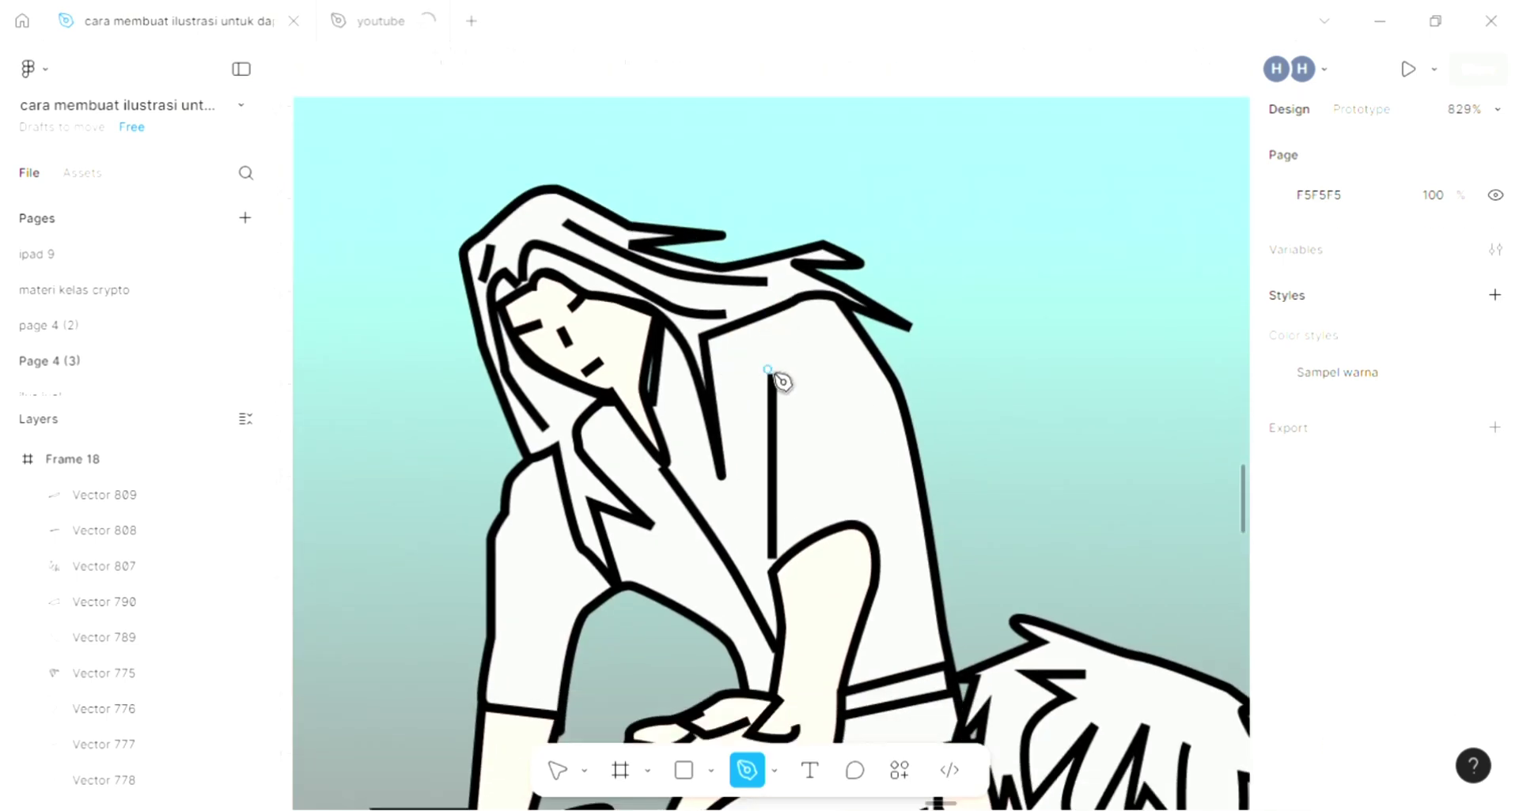
{"action": "scroll", "coordinate": [768, 370], "scroll_direction": "down", "scroll_amount": 2}
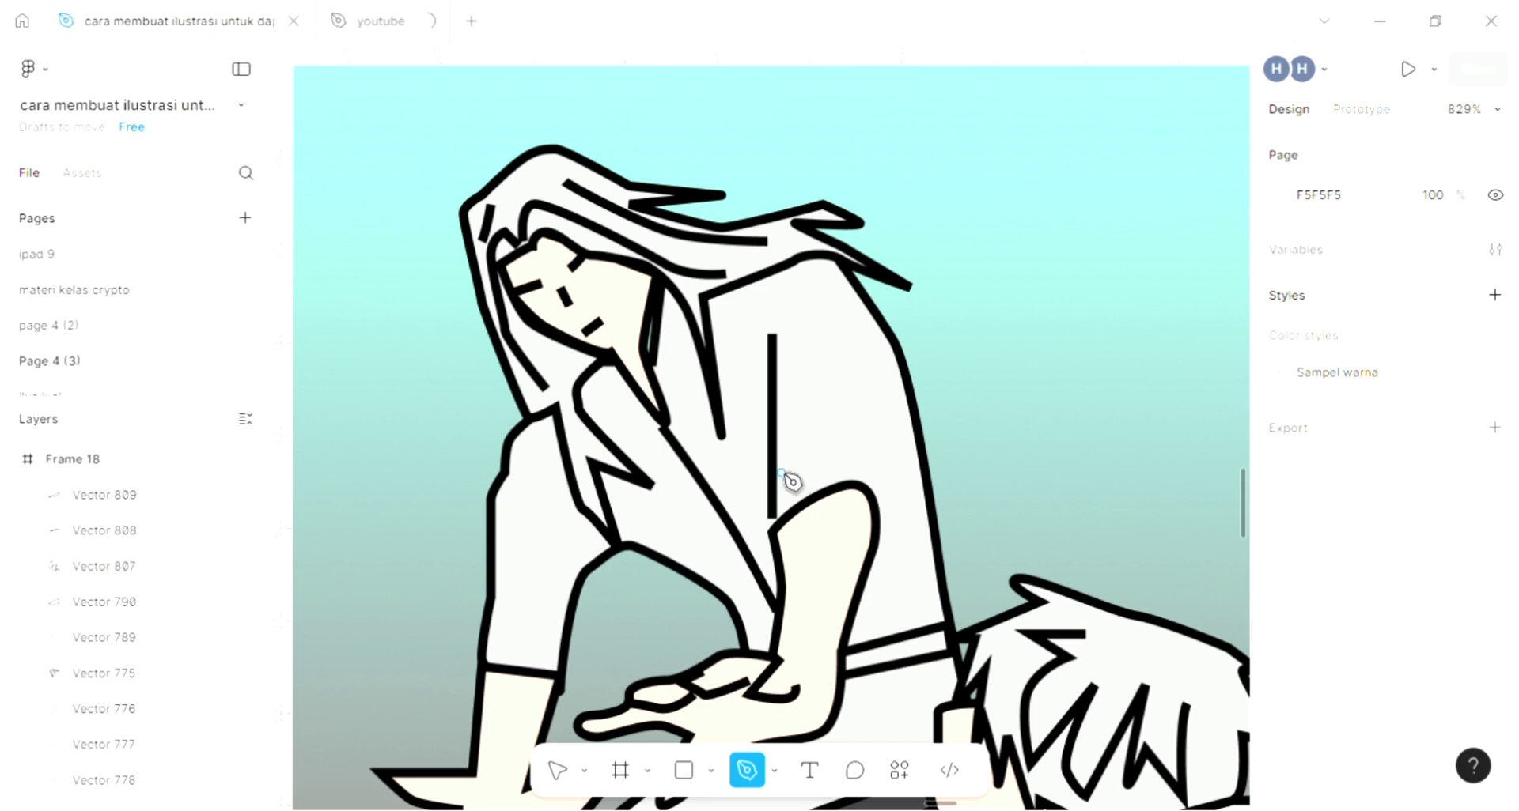
{"action": "left_click", "coordinate": [828, 403]}
{"action": "left_click_drag", "start_coordinate": [873, 445], "coordinate": [873, 454]}
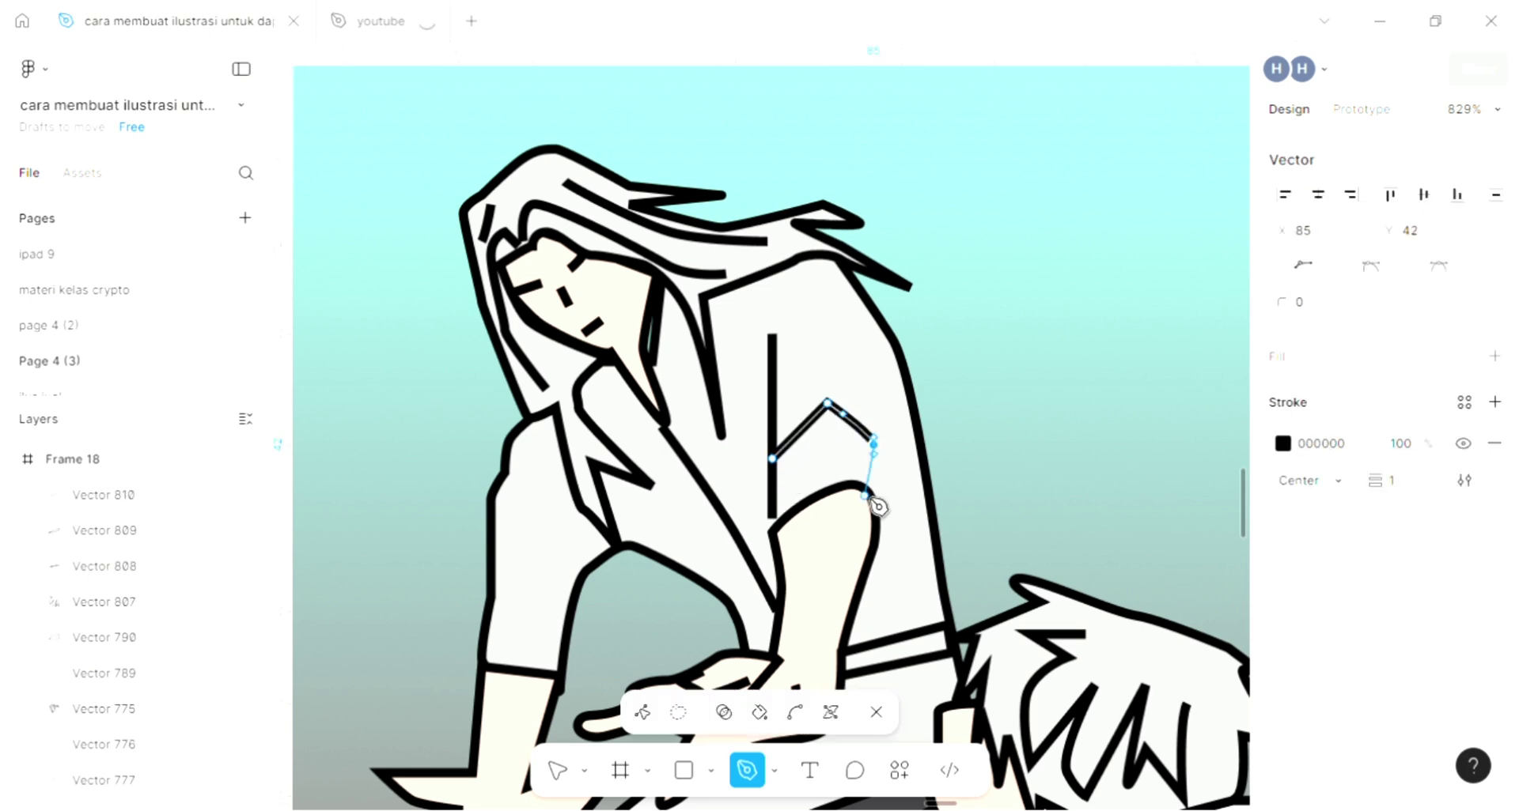
{"action": "left_click", "coordinate": [873, 496]}
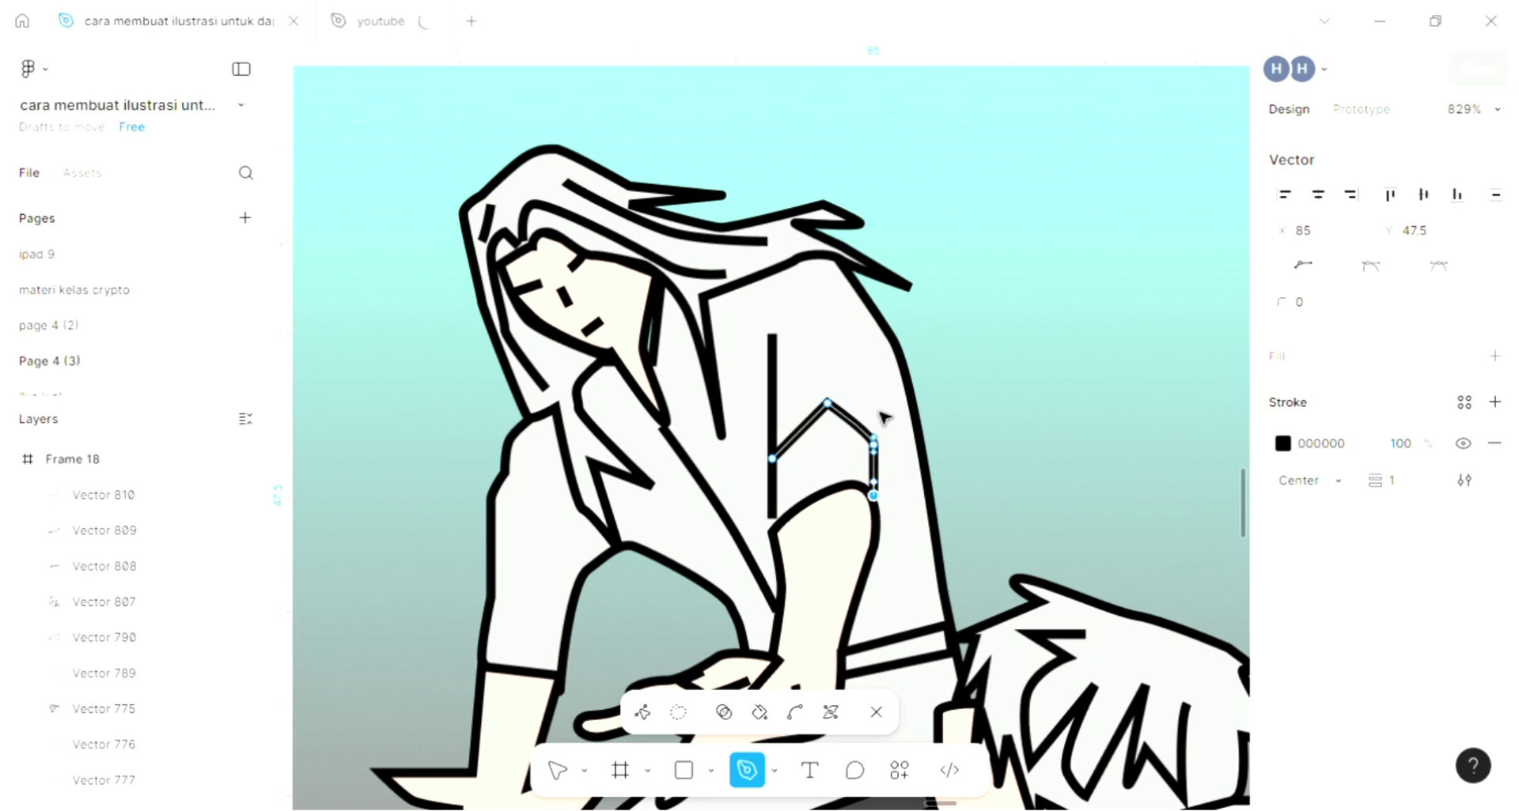
{"action": "left_click", "coordinate": [873, 348]}
{"action": "key", "text": "Return"}
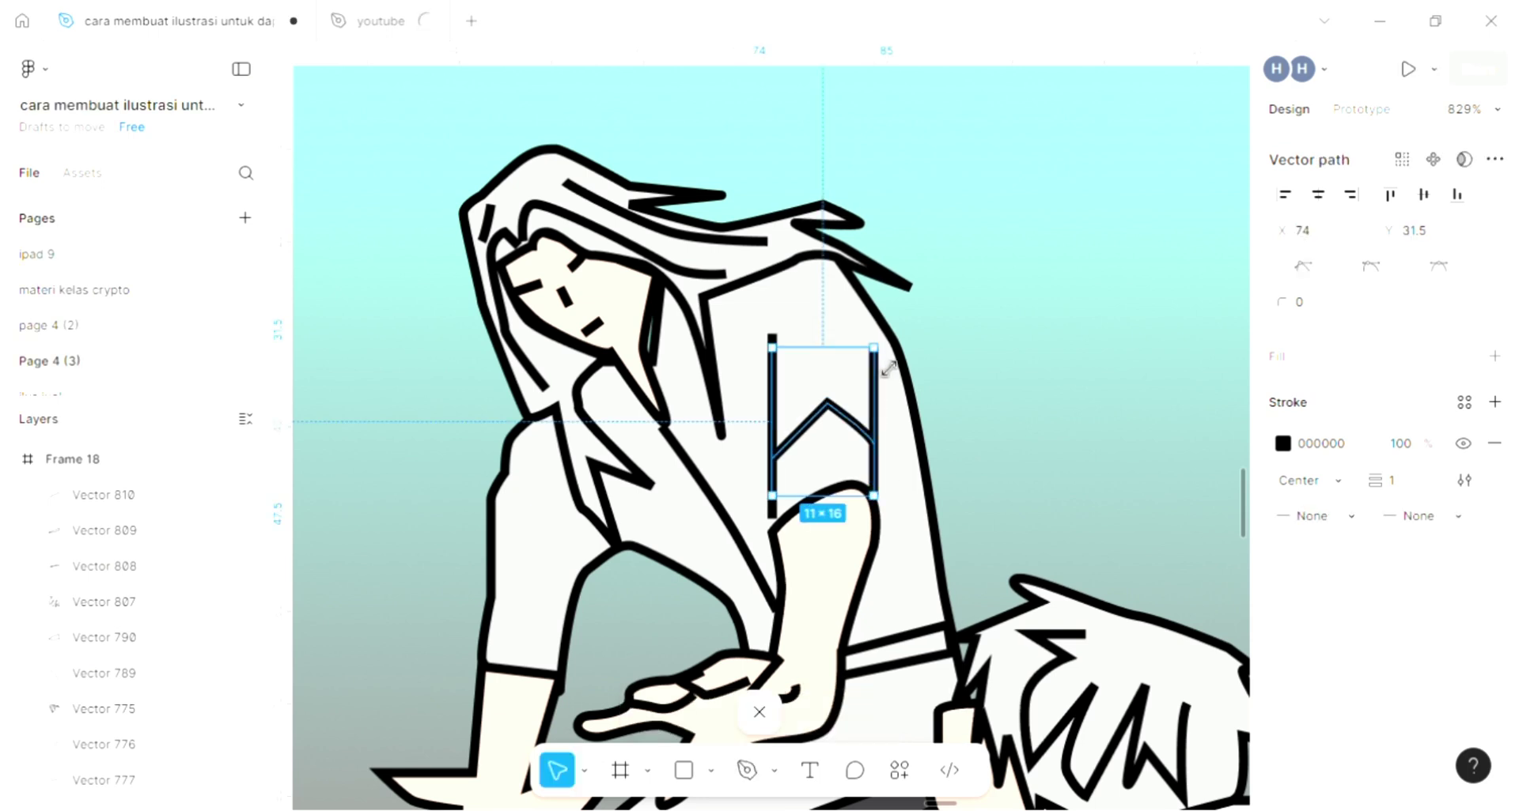
{"action": "left_click", "coordinate": [995, 359]}
Step: Examine the whole illustration, from the long-haired character to the cat and the spiky-haired figure, for details still missing
{"action": "scroll", "coordinate": [993, 360], "scroll_direction": "down", "scroll_amount": 1}
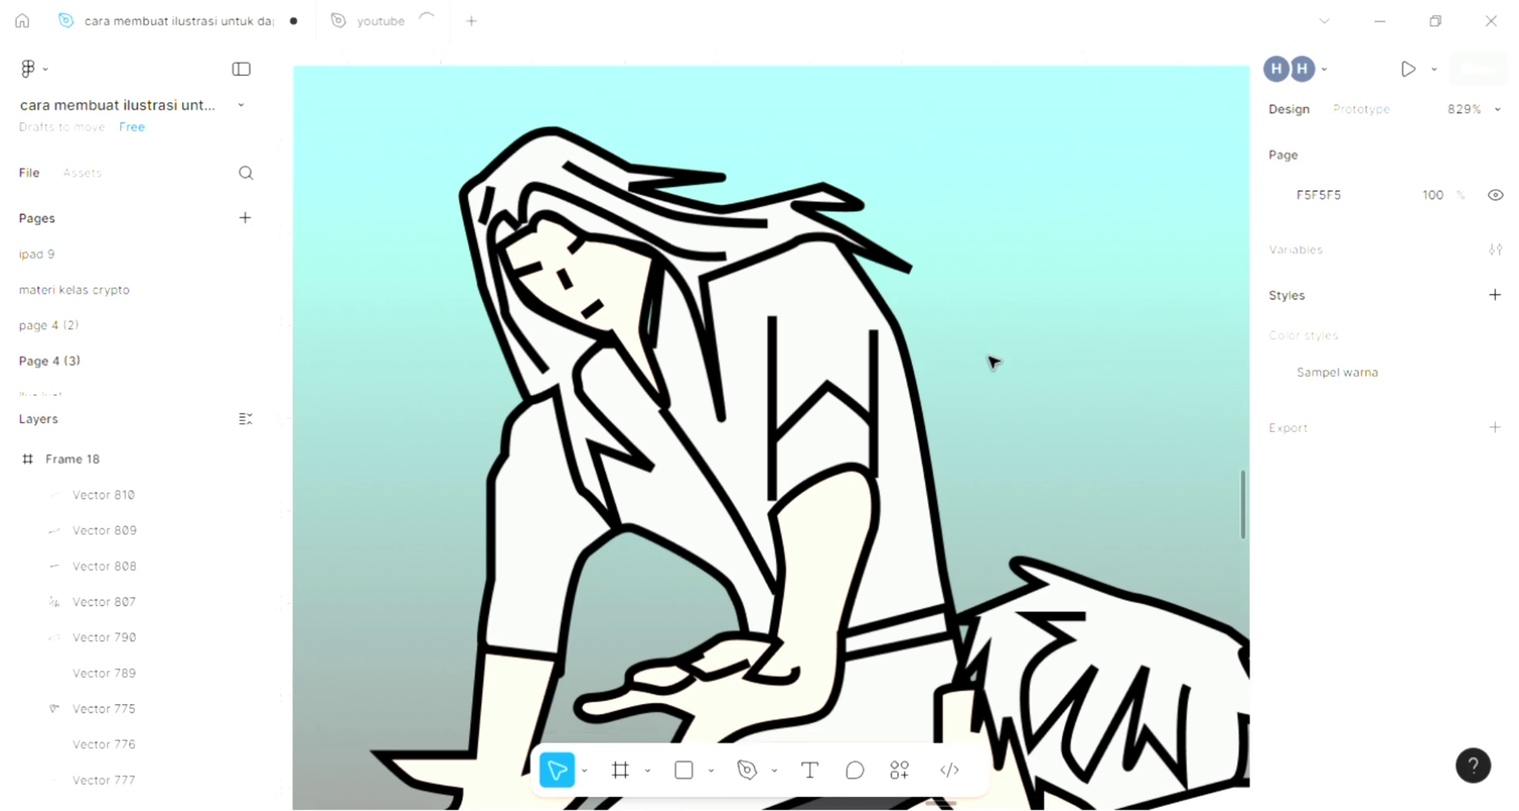
{"action": "scroll", "coordinate": [984, 370], "scroll_direction": "left", "scroll_amount": 1}
{"action": "scroll", "coordinate": [985, 370], "scroll_direction": "down", "scroll_amount": 1}
{"action": "scroll", "coordinate": [985, 370], "scroll_direction": "left", "scroll_amount": 2}
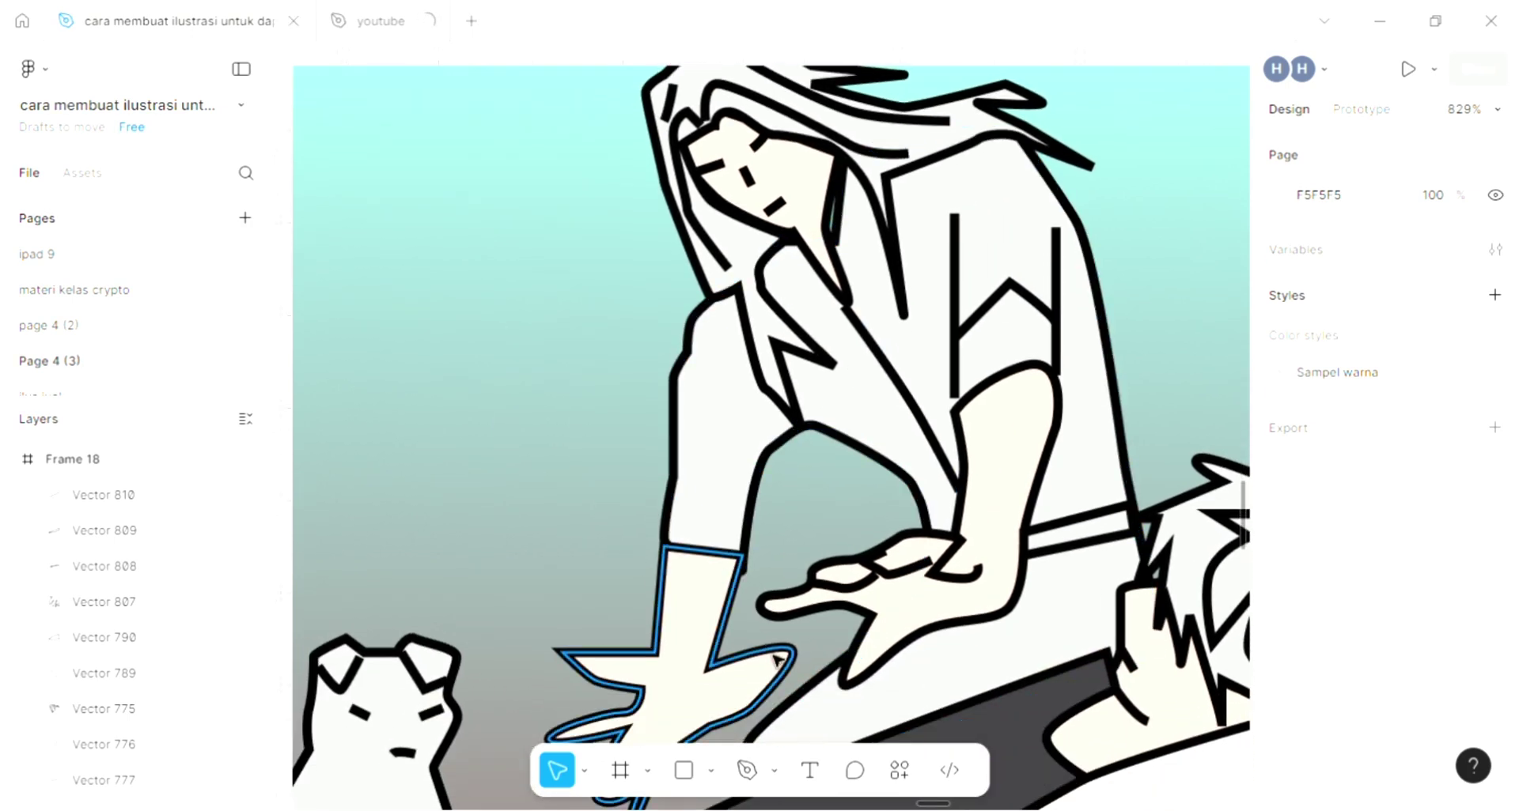
{"action": "scroll", "coordinate": [815, 625], "scroll_direction": "down", "scroll_amount": 2}
{"action": "scroll", "coordinate": [815, 625], "scroll_direction": "down", "scroll_amount": 1}
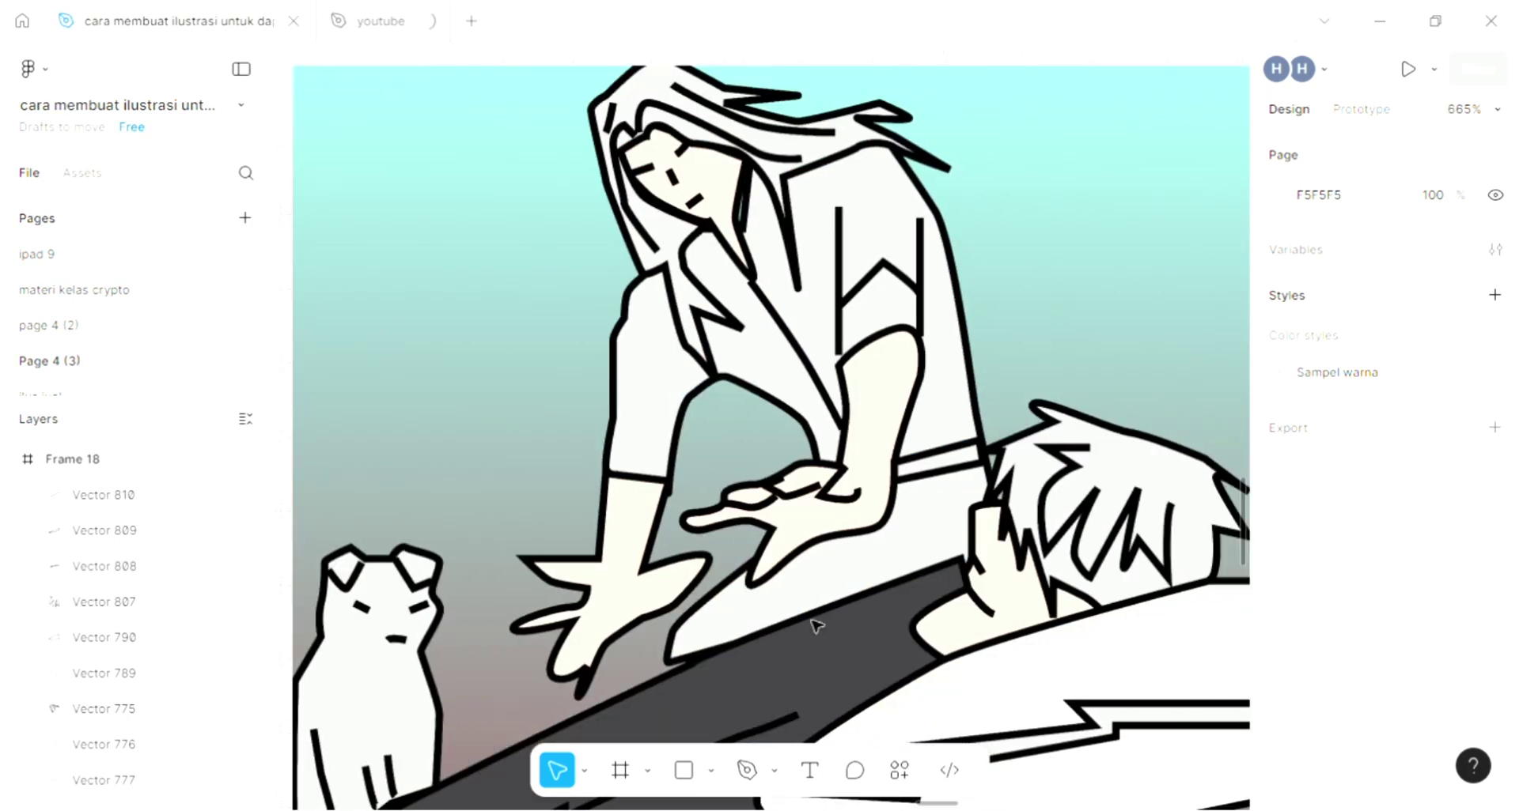
{"action": "scroll", "coordinate": [815, 625], "scroll_direction": "up", "scroll_amount": 1}
{"action": "scroll", "coordinate": [814, 625], "scroll_direction": "down", "scroll_amount": 1}
{"action": "scroll", "coordinate": [815, 625], "scroll_direction": "down", "scroll_amount": 2}
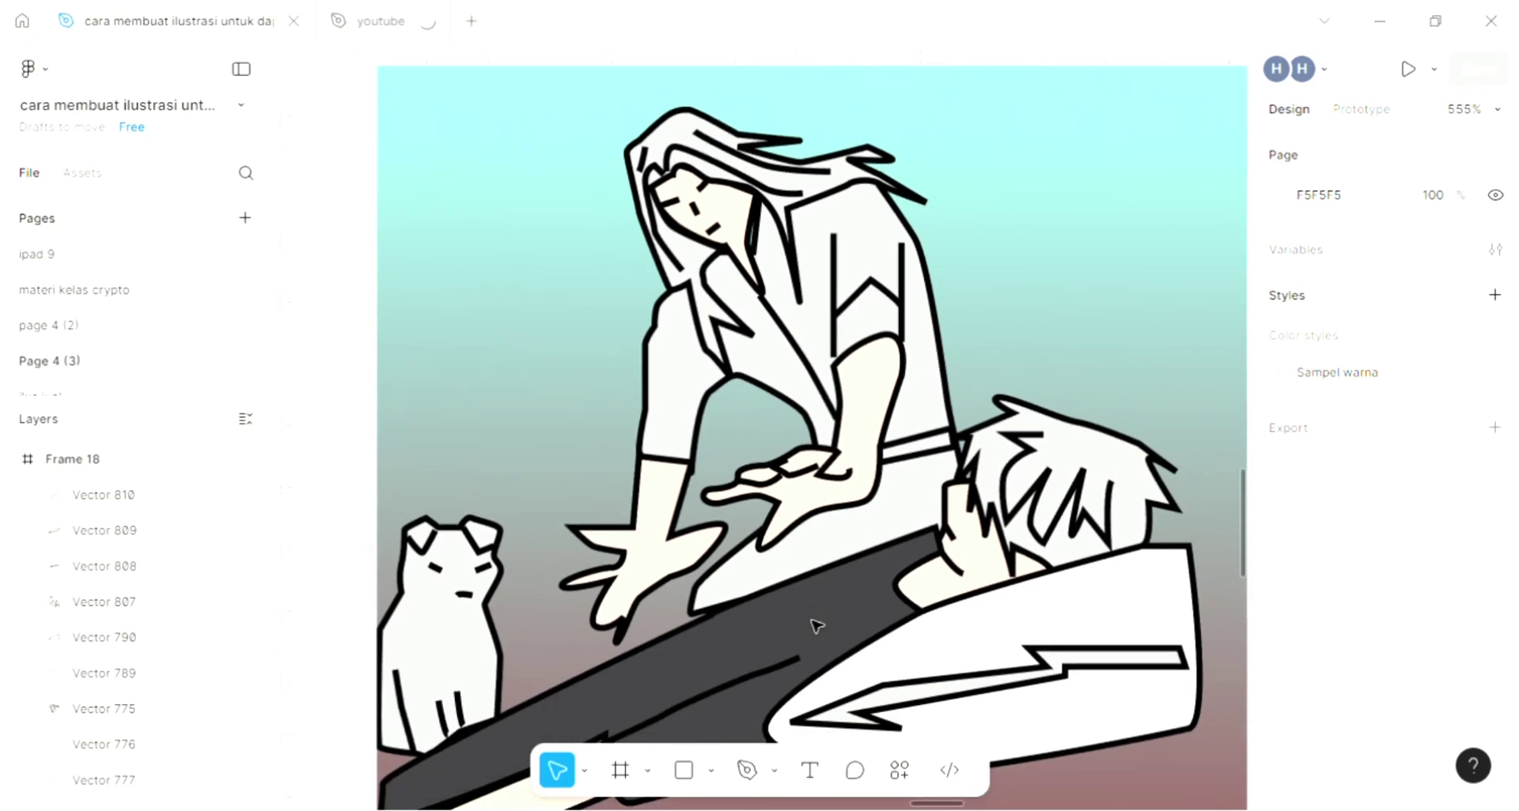
{"action": "scroll", "coordinate": [815, 625], "scroll_direction": "down", "scroll_amount": 1}
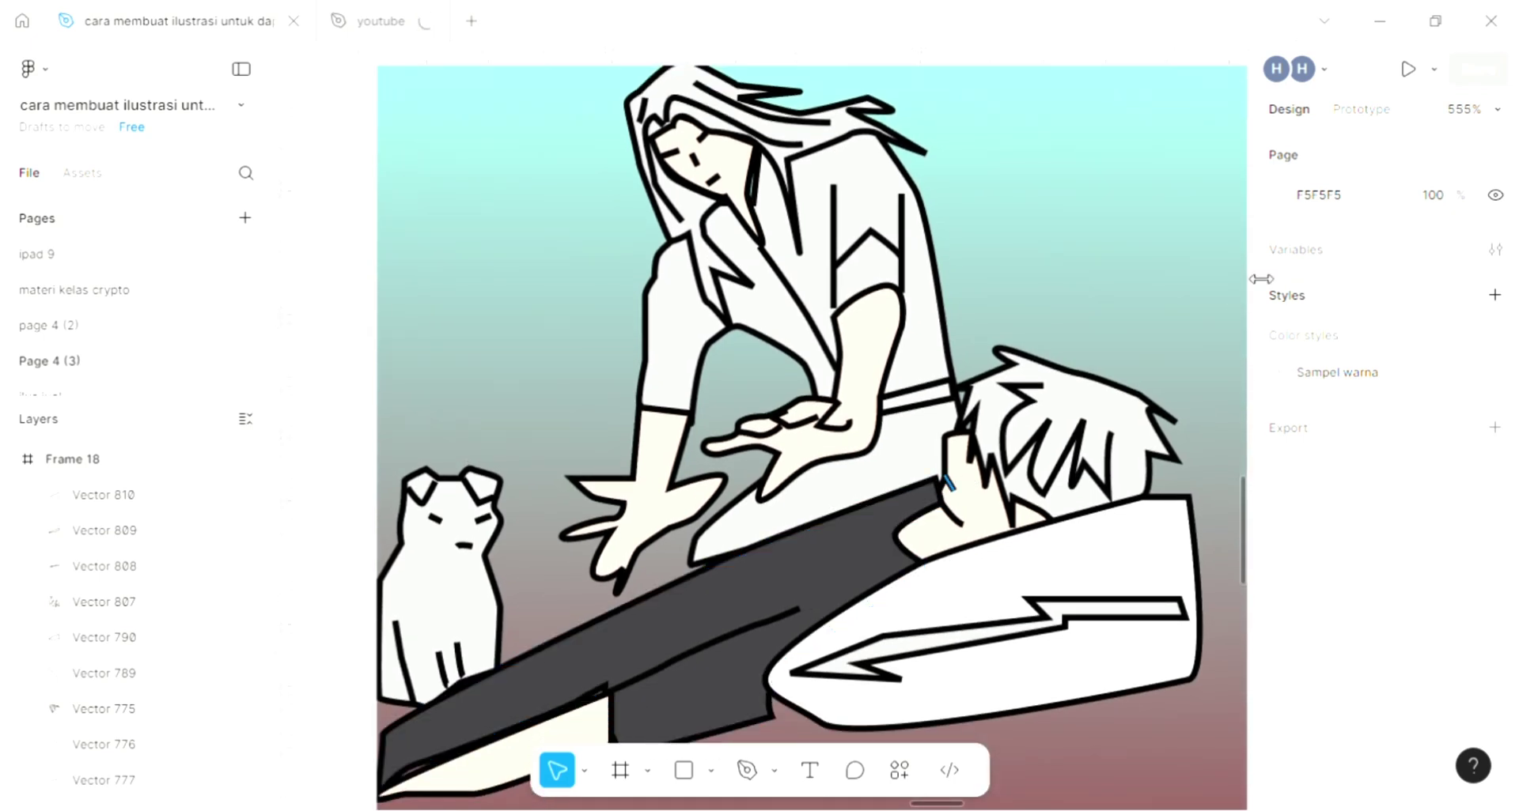